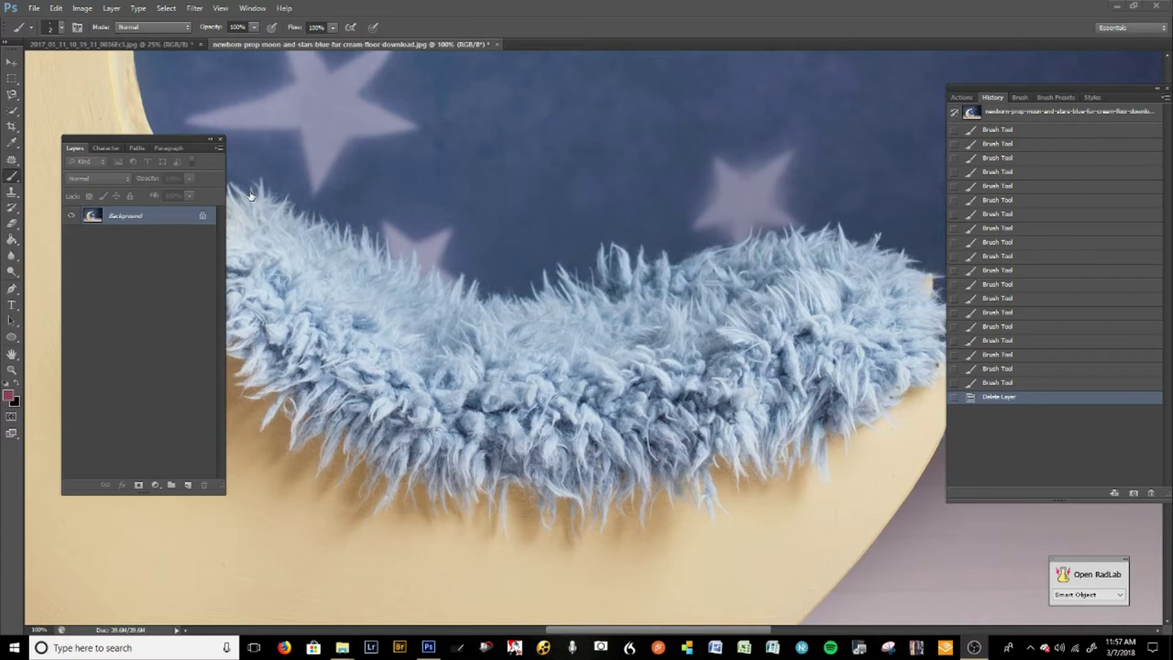
Step: Compare the newborn photo with the moon-and-stars backdrop image, examining the baby's pose and the fur-lined crescent
scroll(250, 195, "up", 5)
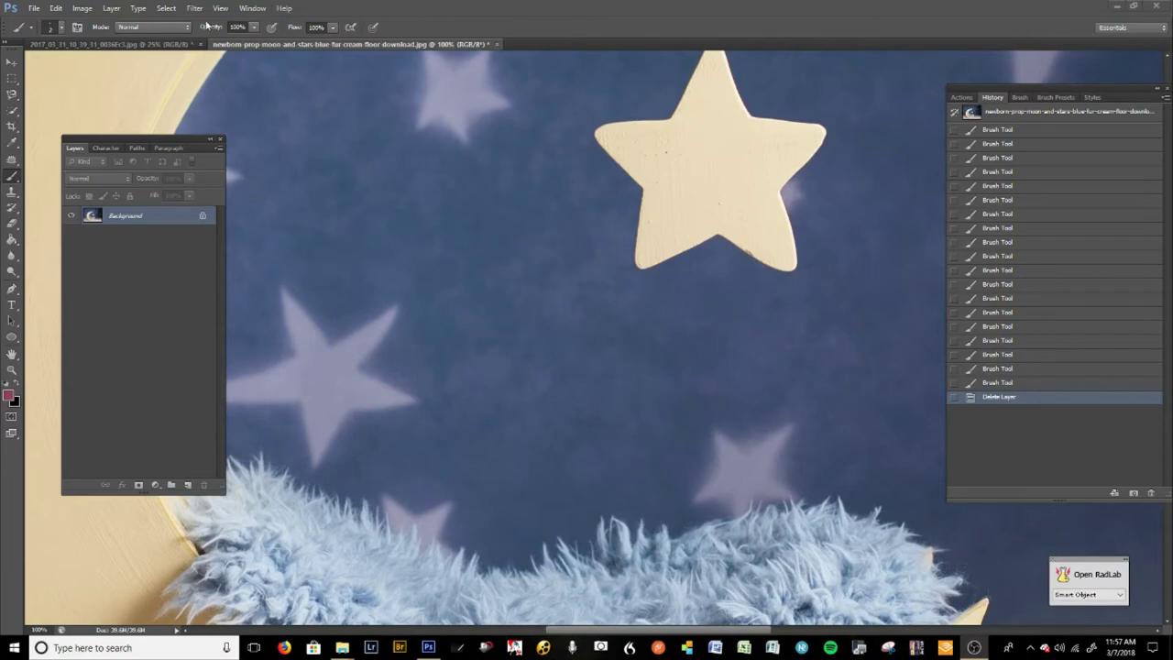
left_click(183, 44)
left_click(286, 45)
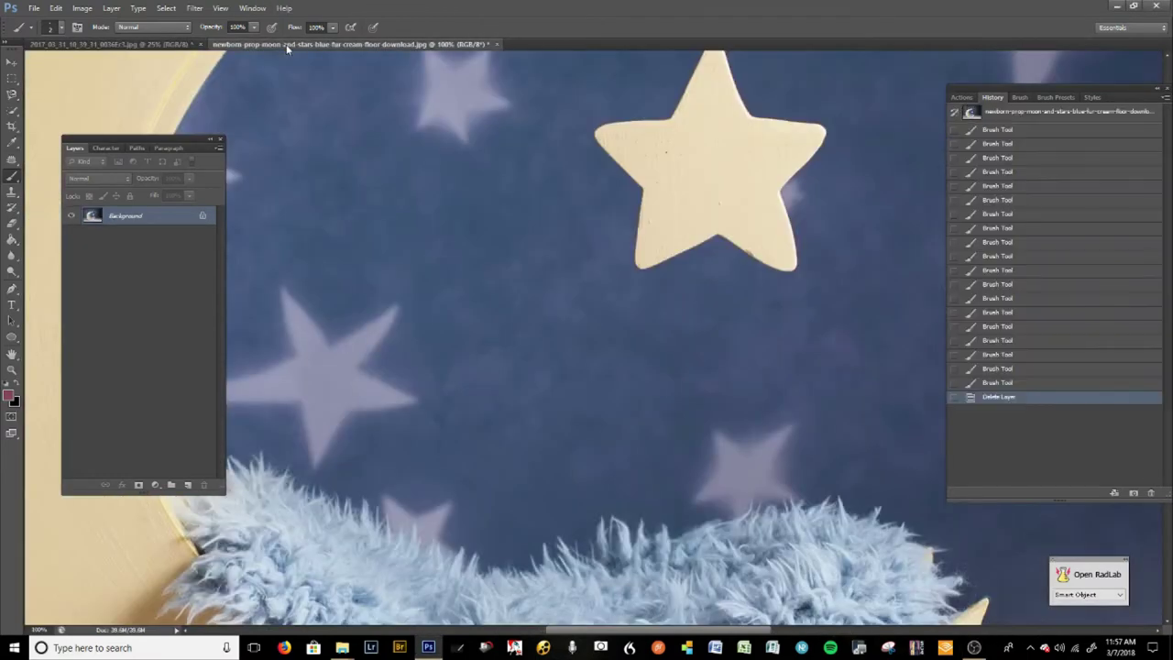
key("ctrl+0")
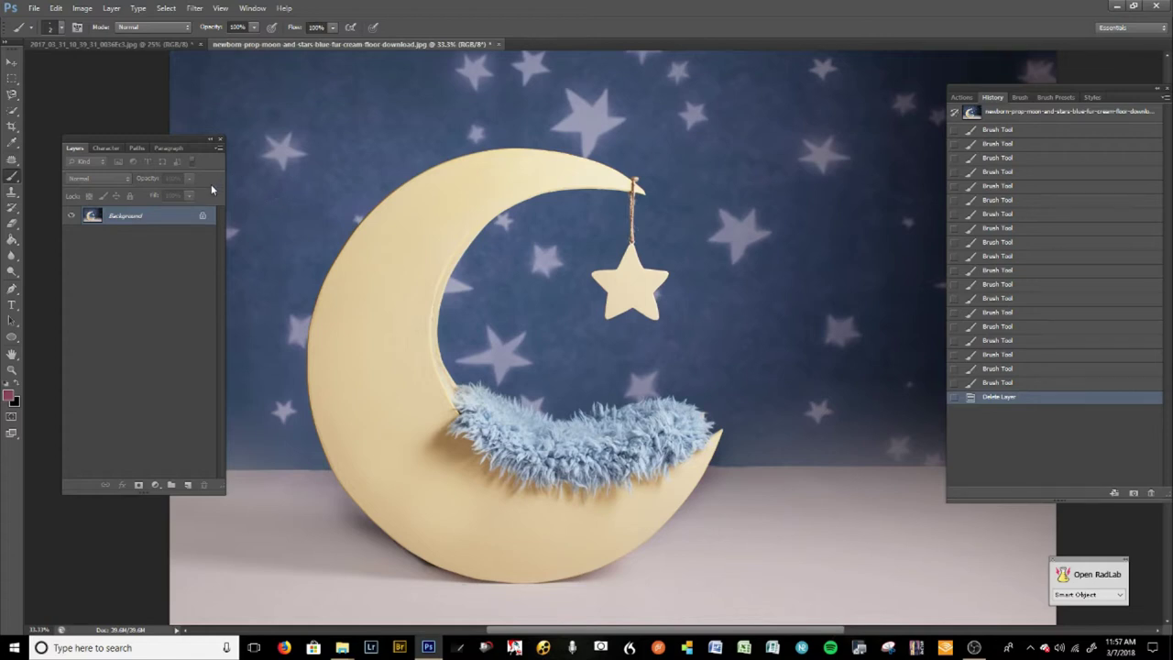
left_click(146, 44)
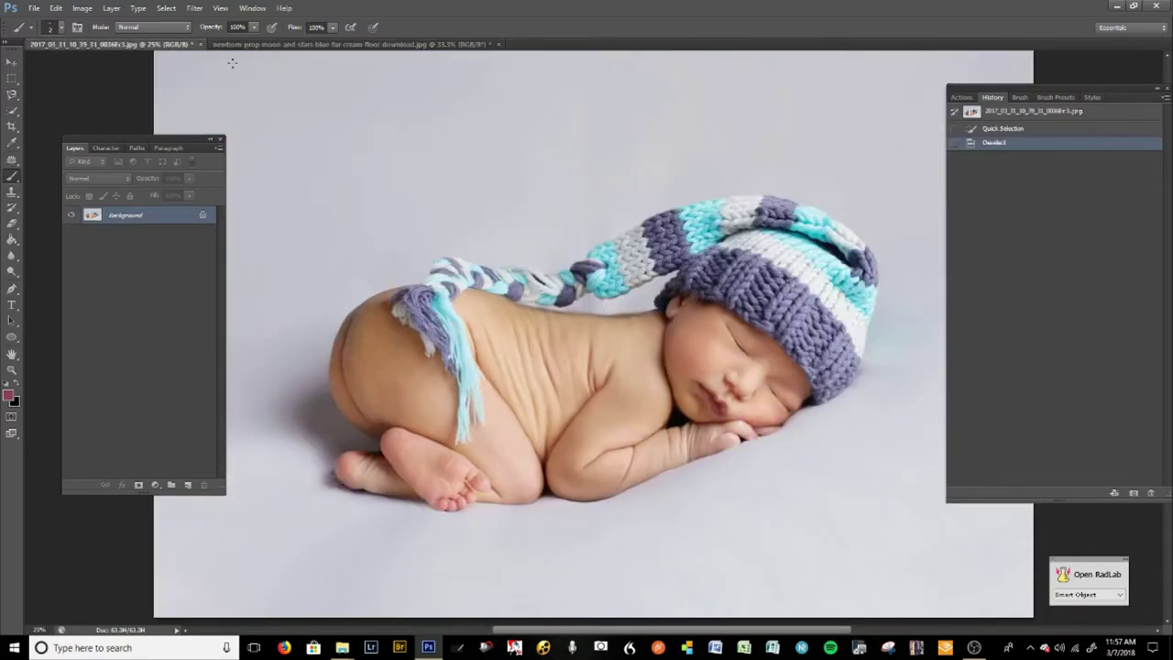
left_click(363, 46)
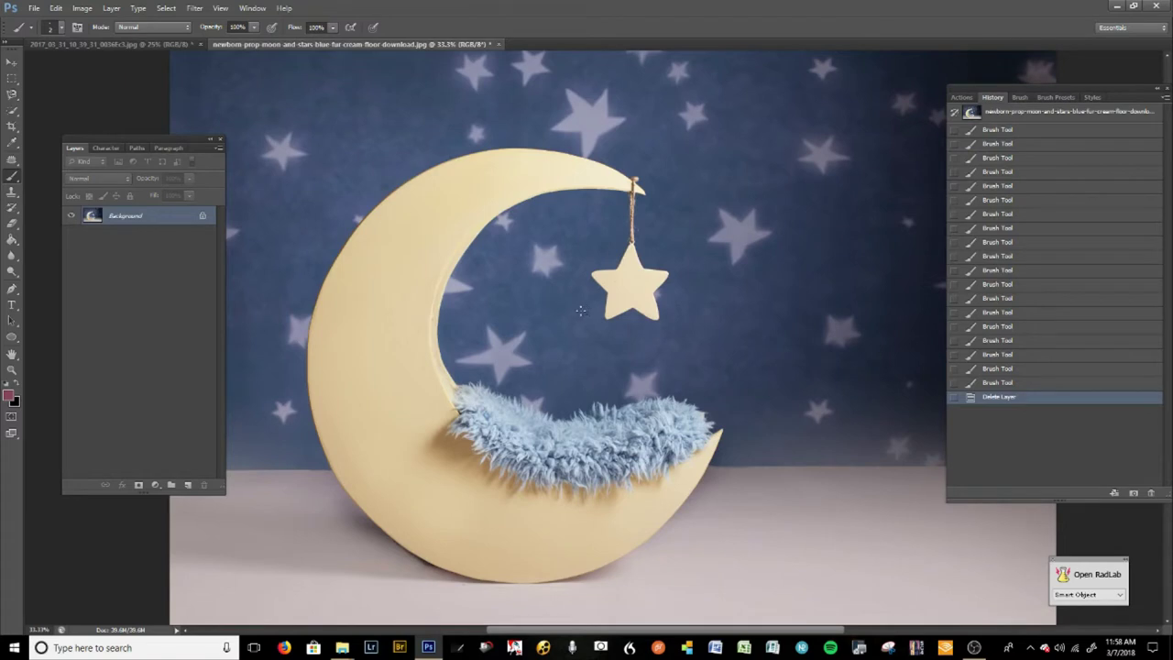
left_click(160, 44)
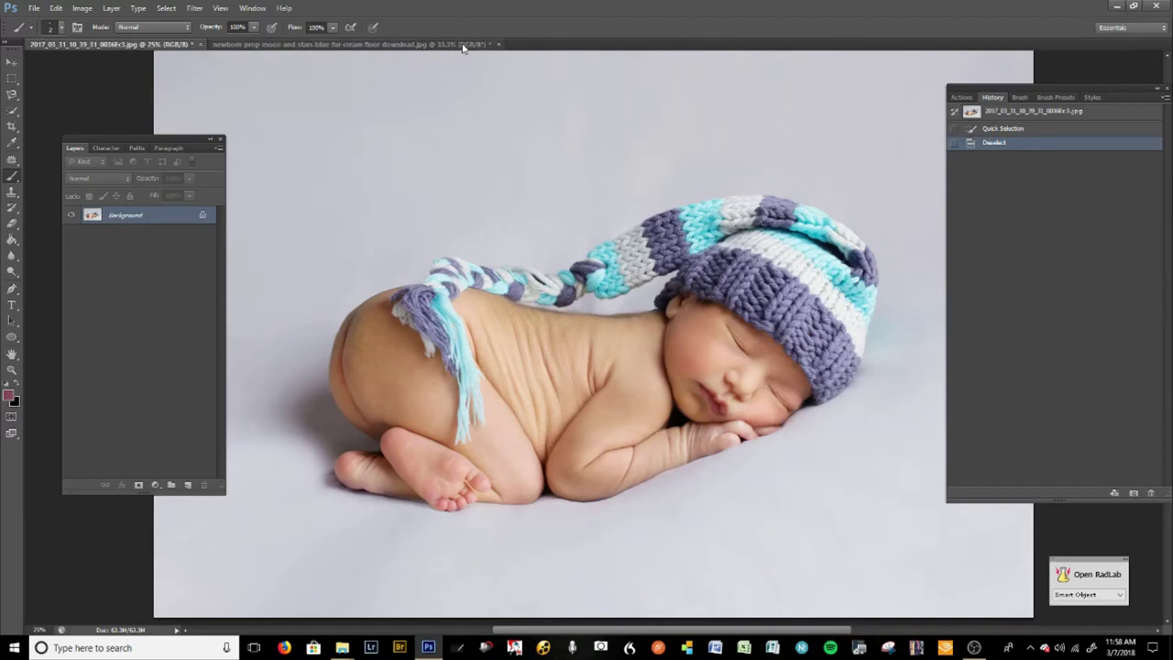
left_click(412, 43)
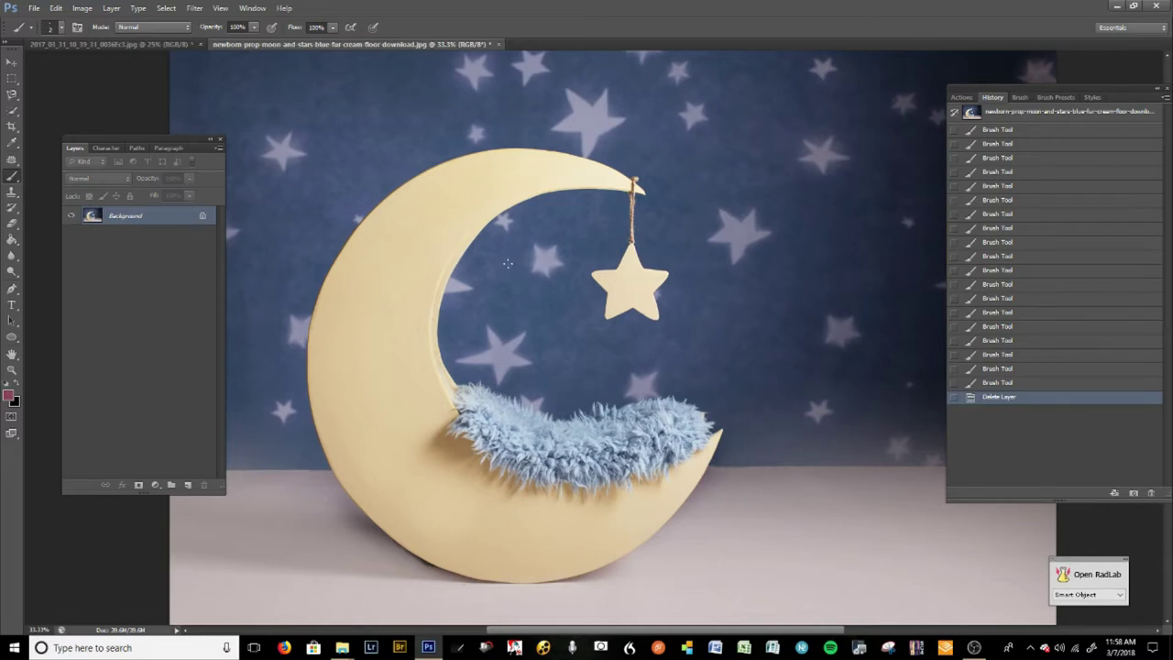
left_click(169, 48)
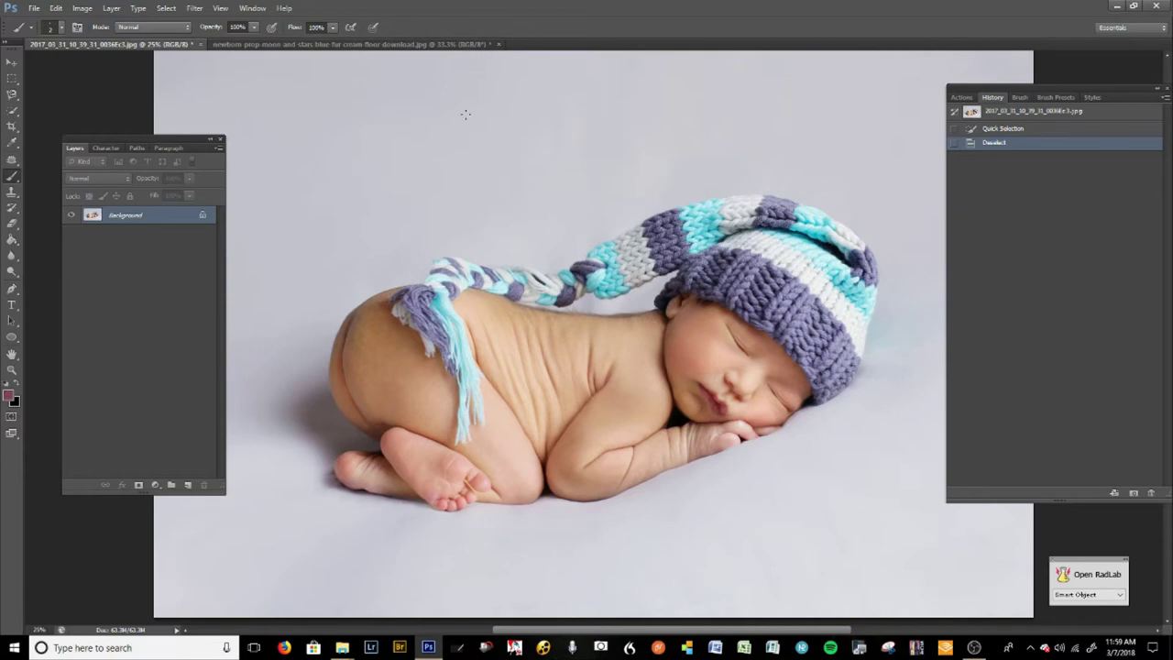
left_click(414, 46)
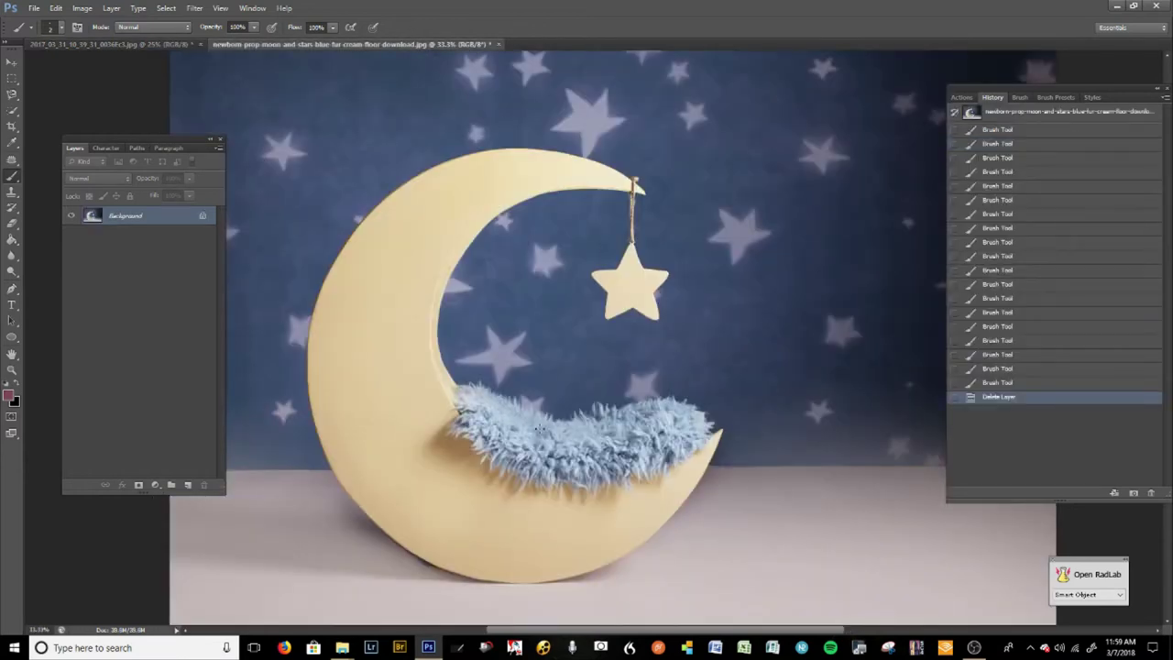
left_click(184, 46)
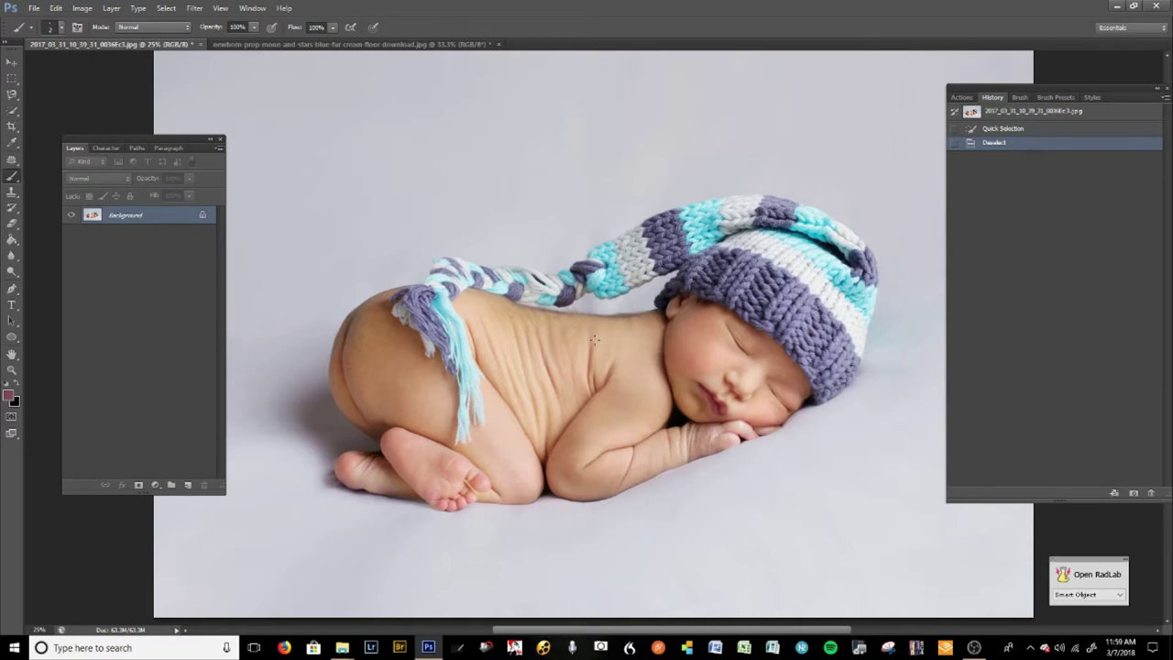
left_click(441, 43)
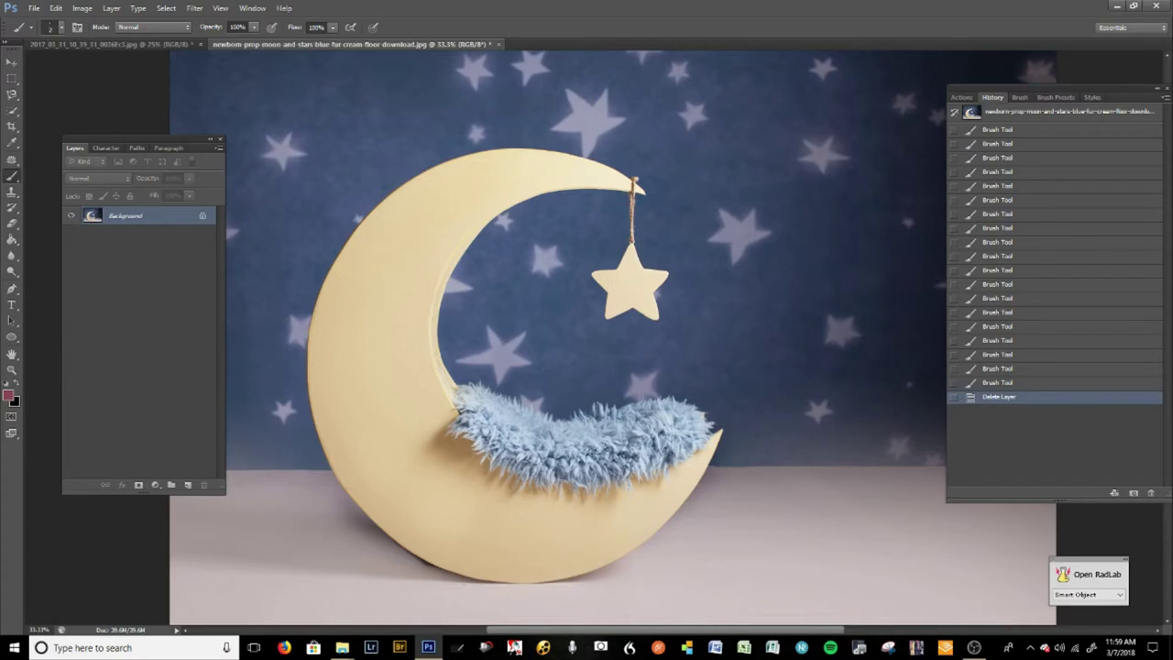
Step: In the newborn photo, select the baby's body and feet with the Quick Selection tool using an enlarged brush
left_click(128, 44)
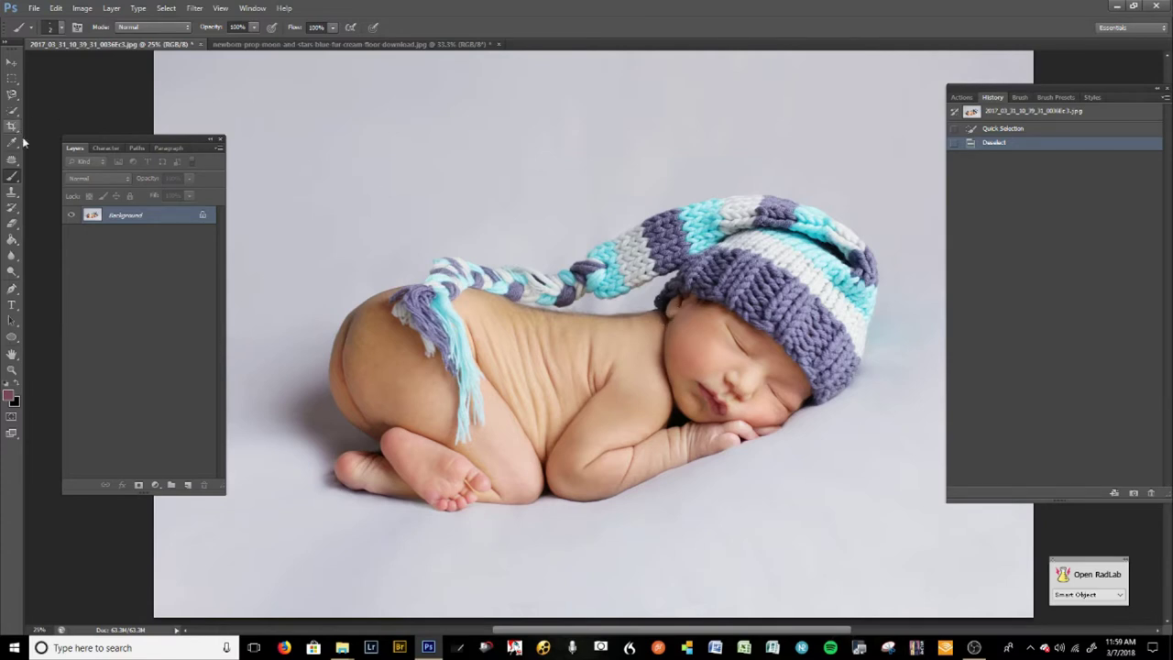
left_click(12, 208)
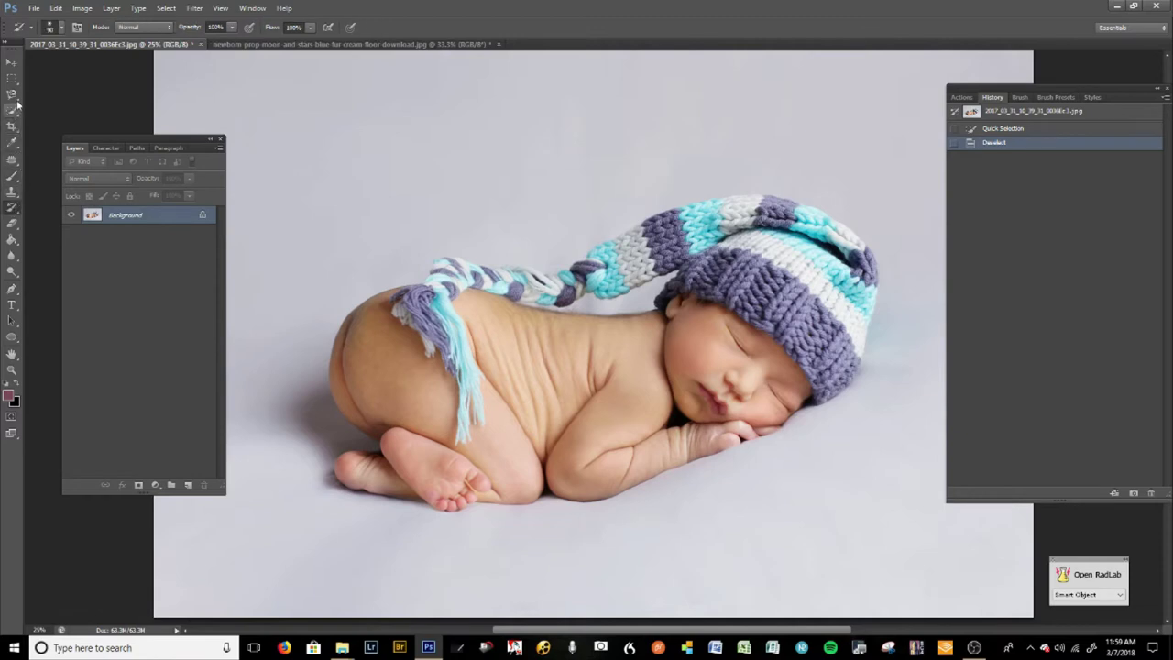
left_click_drag(14, 114, 89, 113)
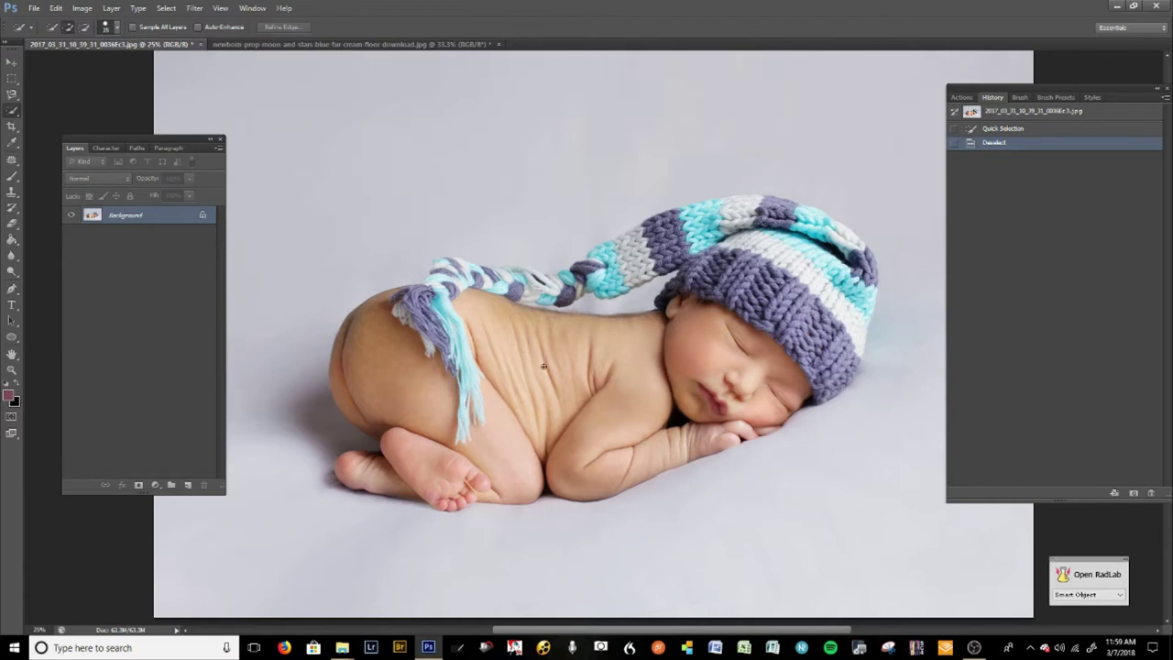
key("bracketright")
key("bracketright")
key("bracketright")
key("bracketright")
key("bracketright")
key("bracketright")
key("bracketright")
key("bracketright")
key("bracketright")
key("bracketright")
key("bracketright")
key("bracketright")
key("bracketright")
key("bracketright")
key("bracketright")
mouse_move(728, 347)
left_mouse_down()
mouse_move(618, 379)
mouse_move(423, 376)
mouse_move(457, 399)
mouse_move(457, 442)
mouse_move(415, 456)
mouse_move(434, 474)
mouse_move(423, 487)
mouse_move(453, 491)
mouse_move(402, 479)
left_mouse_up()
key("bracketleft")
key("bracketleft")
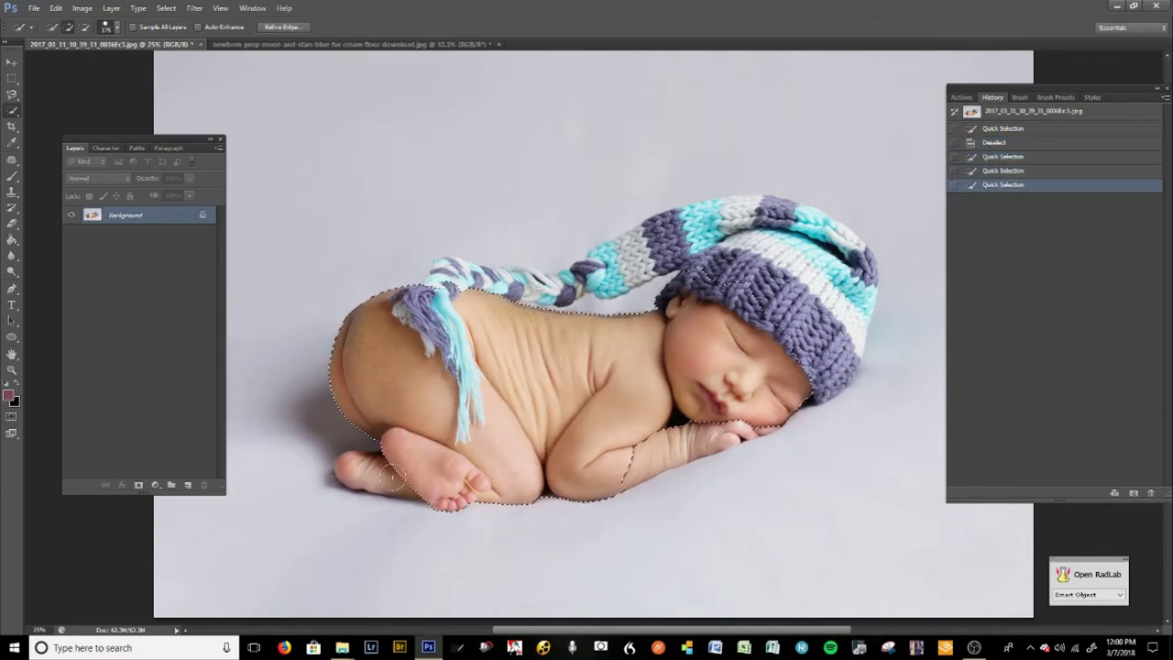
Step: Add the striped knit hat with its long tail, the forearm and the hands to the selection
mouse_move(648, 342)
left_mouse_down()
mouse_move(669, 289)
mouse_move(503, 293)
mouse_move(447, 281)
mouse_move(441, 293)
mouse_move(461, 273)
mouse_move(522, 283)
mouse_move(596, 273)
mouse_move(716, 226)
mouse_move(811, 223)
mouse_move(858, 248)
mouse_move(867, 277)
mouse_move(835, 355)
mouse_move(843, 373)
mouse_move(847, 322)
left_mouse_up()
left_click_drag(868, 263, 792, 223)
mouse_move(713, 207)
left_mouse_down()
mouse_move(595, 249)
mouse_move(692, 262)
mouse_move(703, 250)
left_mouse_up()
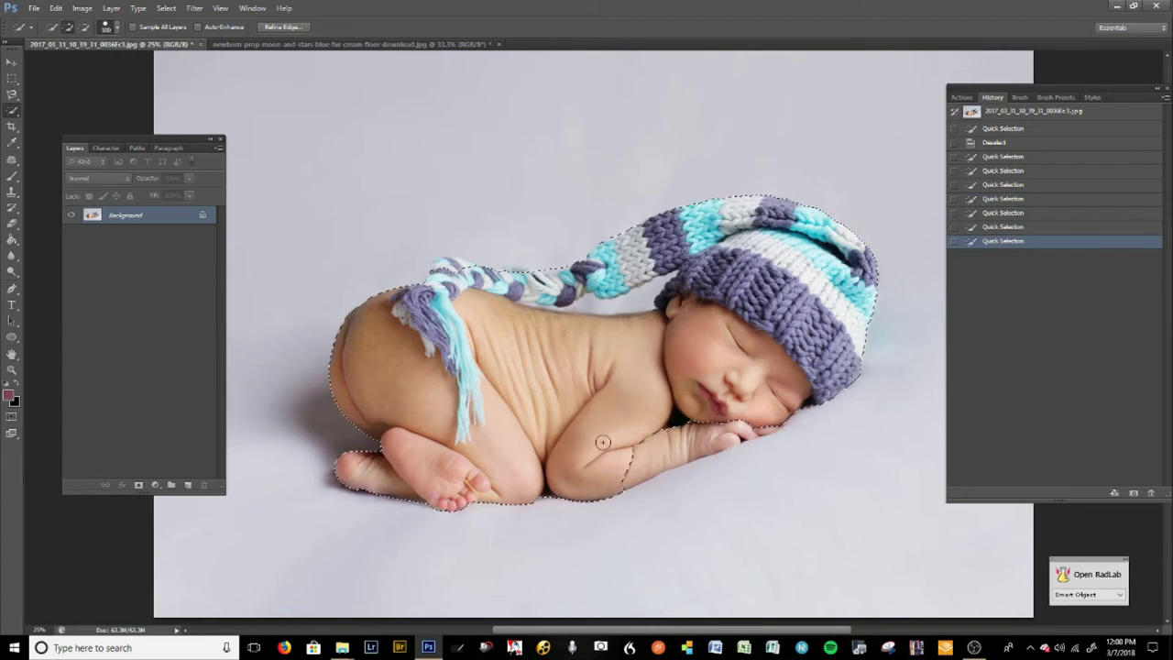
mouse_move(603, 443)
left_mouse_down()
mouse_move(663, 447)
mouse_move(752, 421)
mouse_move(776, 401)
left_mouse_up()
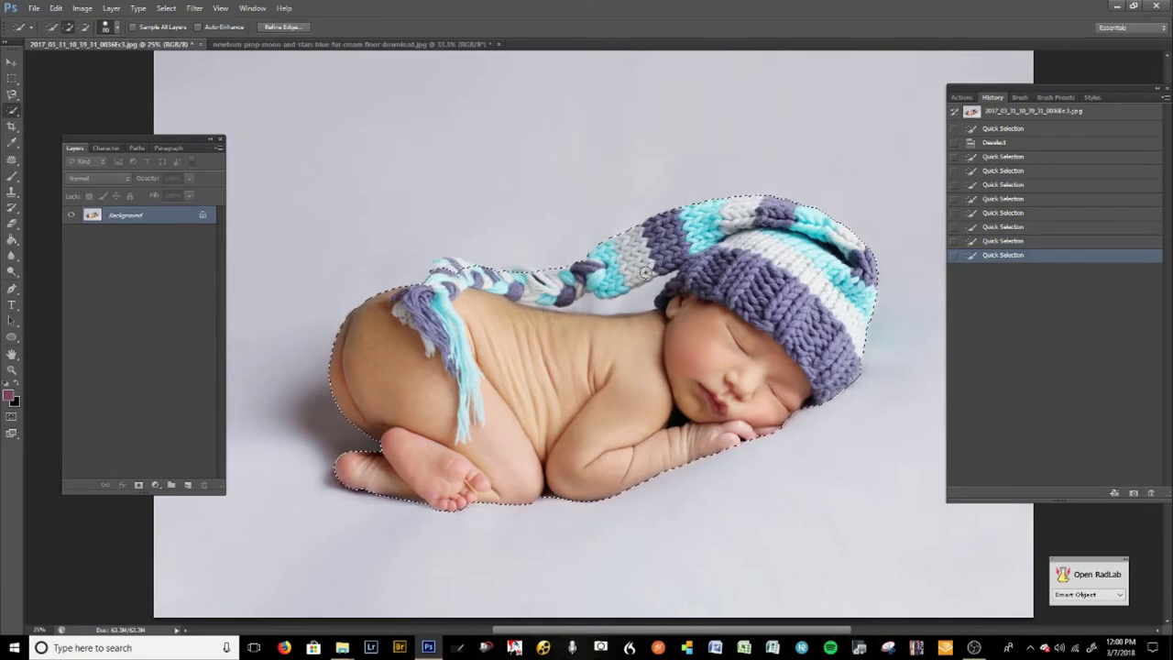
Step: Subtract the background gap between the hat's tail and the baby's back from the selection
key("ctrl+plus")
key("ctrl+plus")
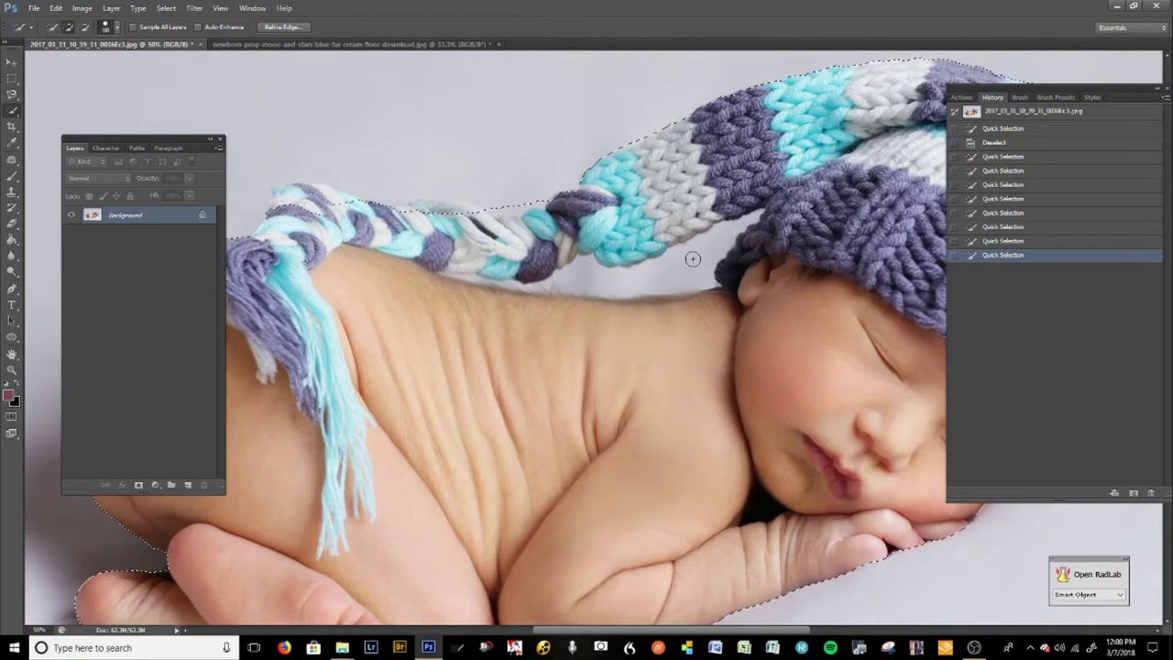
left_click_drag(675, 267, 722, 265)
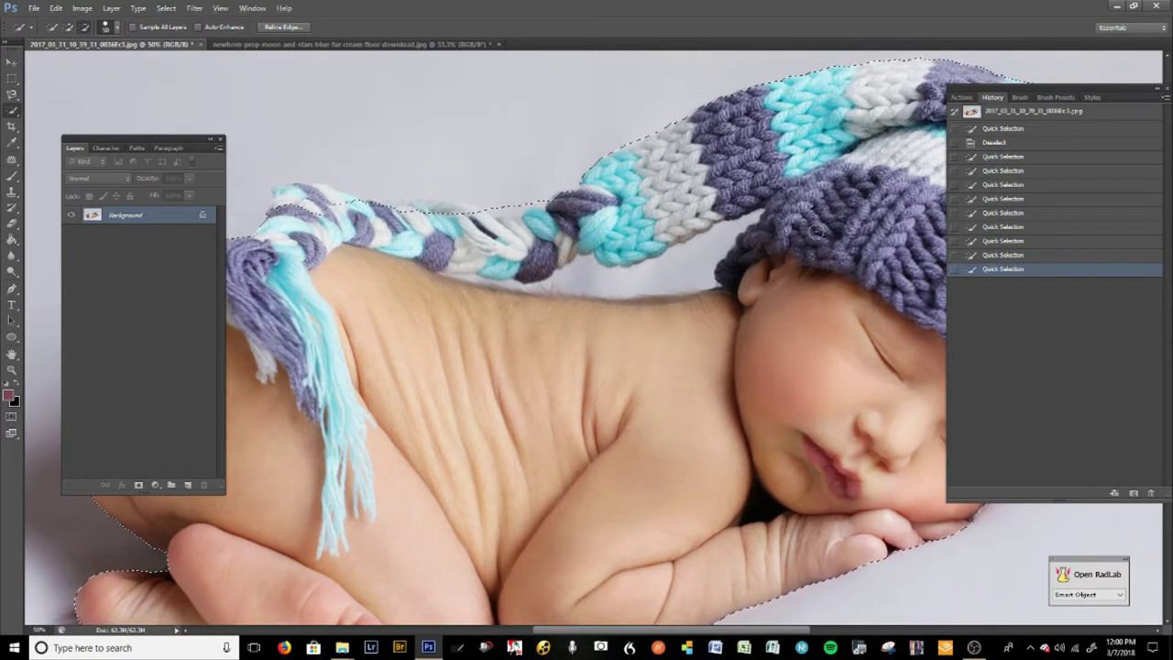
mouse_move(693, 263)
left_mouse_down()
mouse_move(715, 241)
mouse_move(650, 272)
mouse_move(572, 276)
mouse_move(599, 288)
mouse_move(449, 277)
mouse_move(529, 269)
mouse_move(556, 249)
mouse_move(538, 270)
mouse_move(506, 273)
left_mouse_up()
left_click(70, 35)
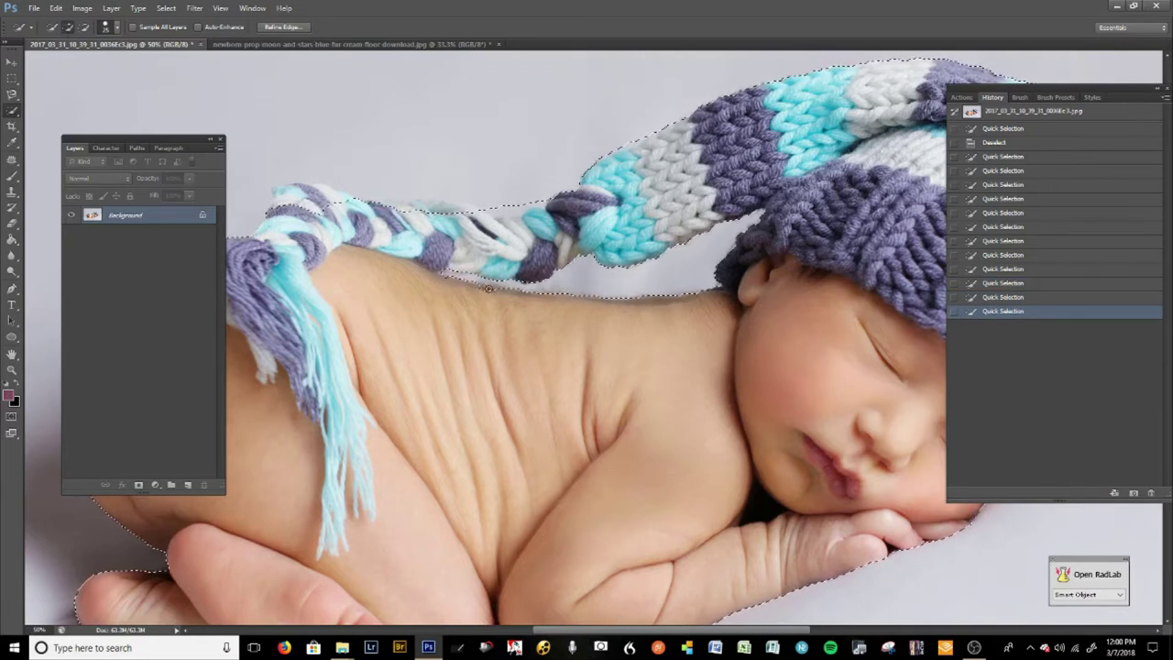
Step: Add the missed edge areas along the baby's back and the braided hat tail to the selection
left_click_drag(633, 314, 642, 305)
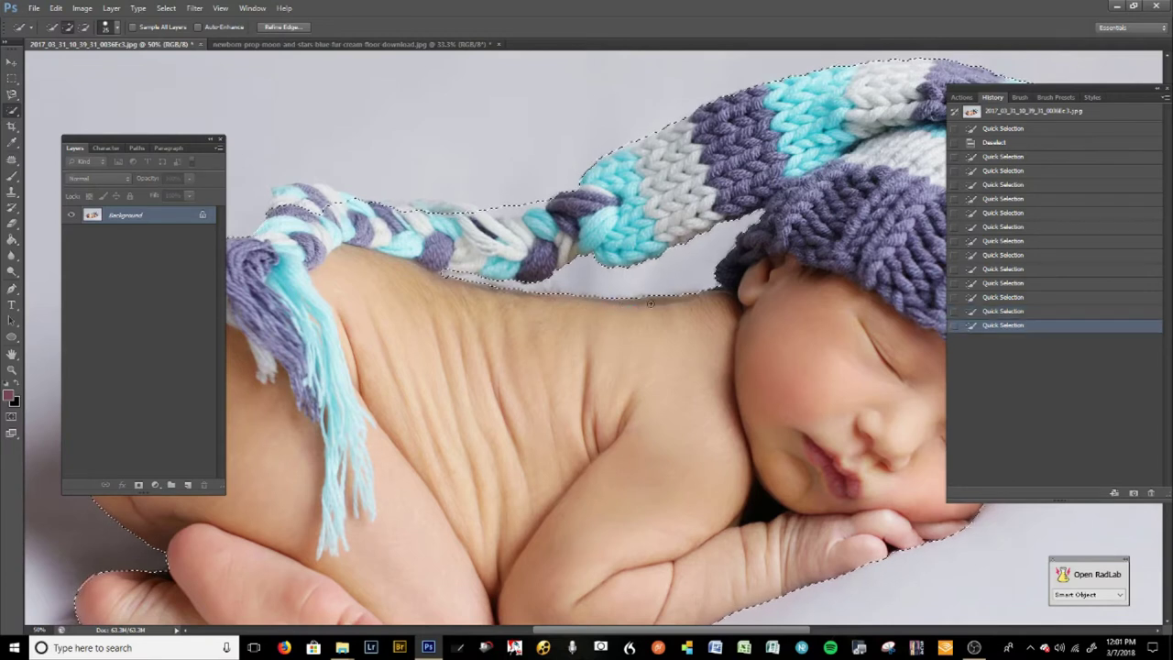
left_click(580, 209)
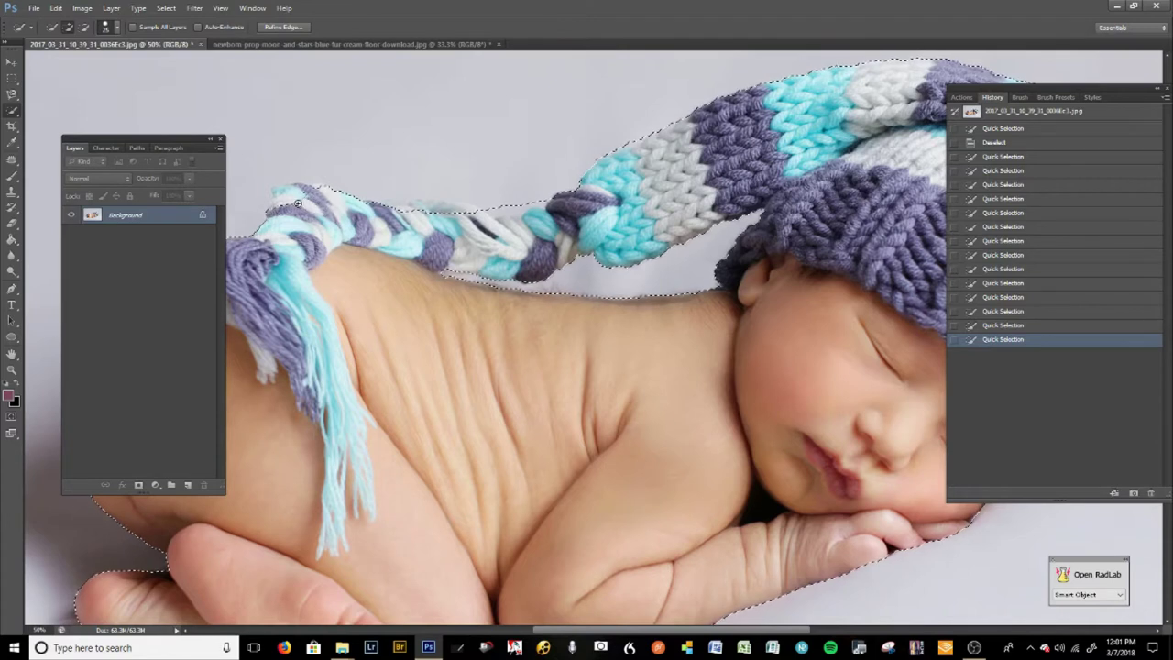
left_click(445, 273)
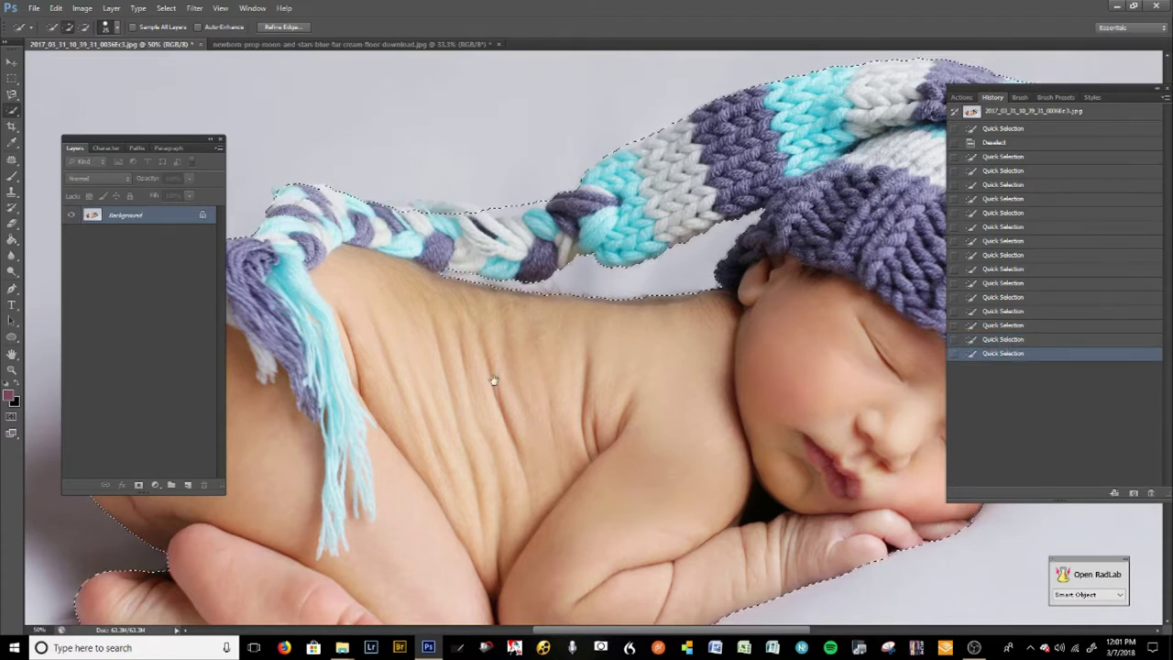
Step: Subtract the sliver of background beneath the feet, beside the toes, from the selection with a smaller brush
left_click_drag(402, 402, 712, 298)
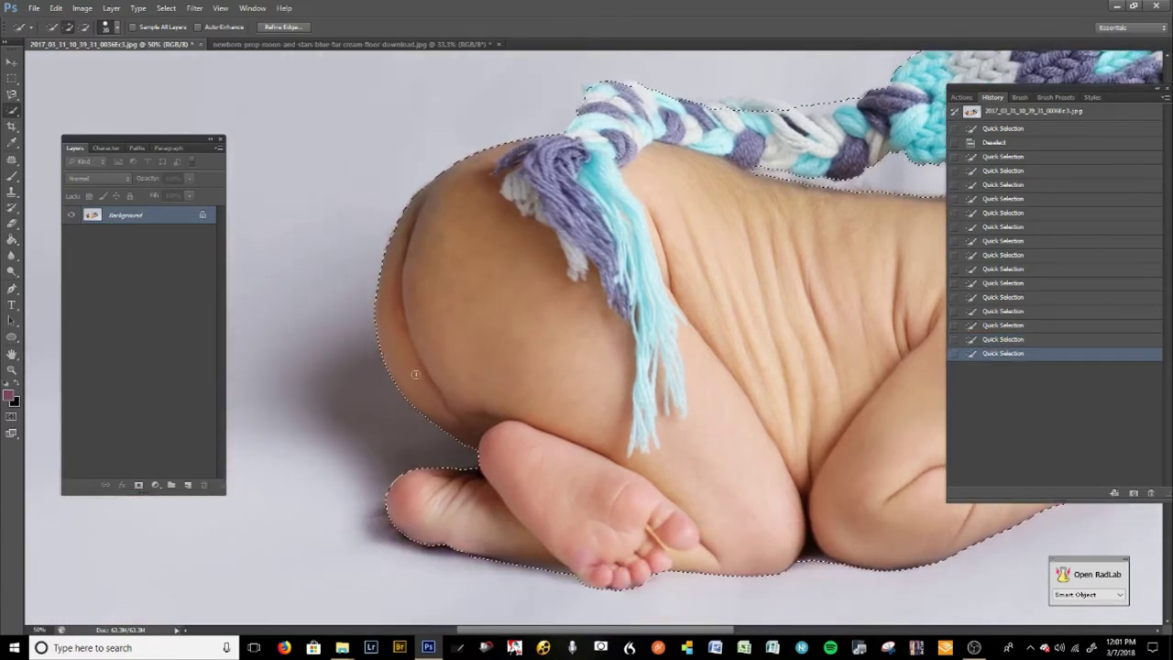
left_click_drag(605, 461, 541, 400)
key("[")
key("[")
key("[")
key("alt")
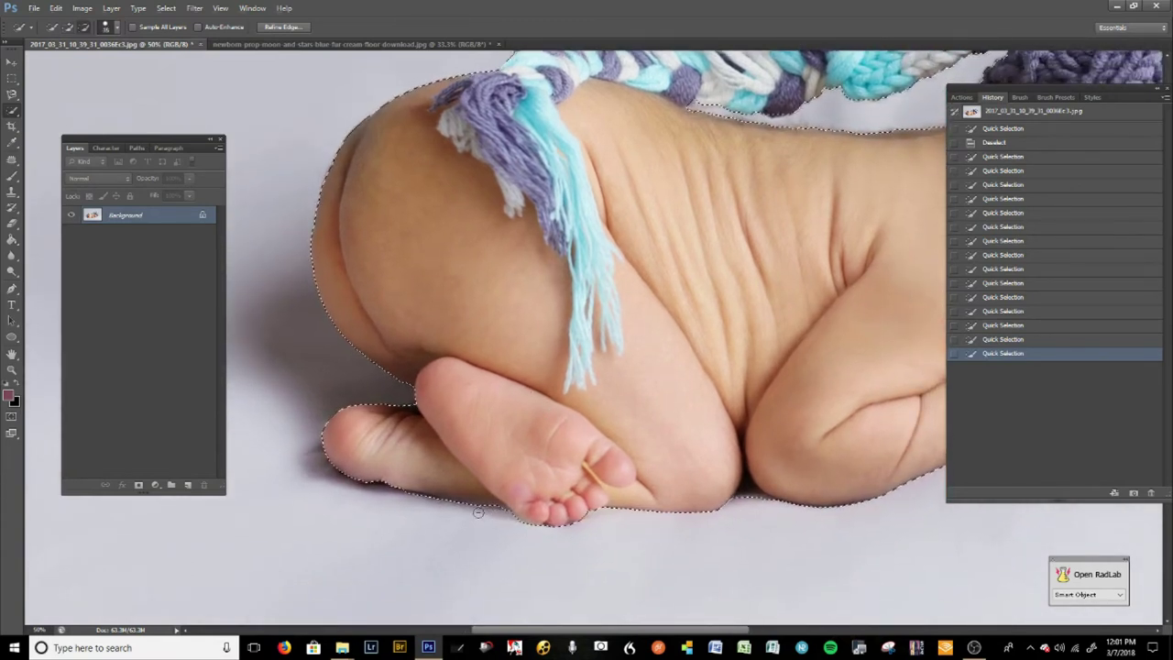
Step: Check the selection outline along the arms and face, and trim stray background from the hat's outer edge
left_click_drag(809, 455, 434, 430)
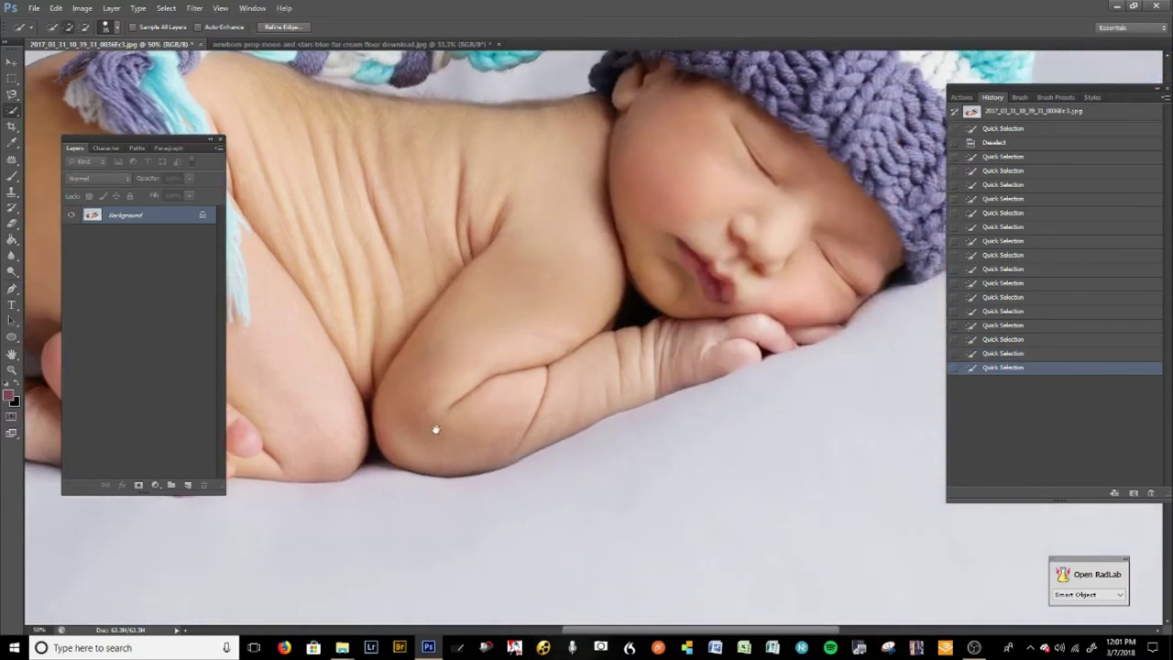
left_click_drag(619, 440, 541, 490)
left_click_drag(639, 335, 587, 424)
left_click_drag(662, 411, 607, 489)
left_click_drag(467, 426, 693, 390)
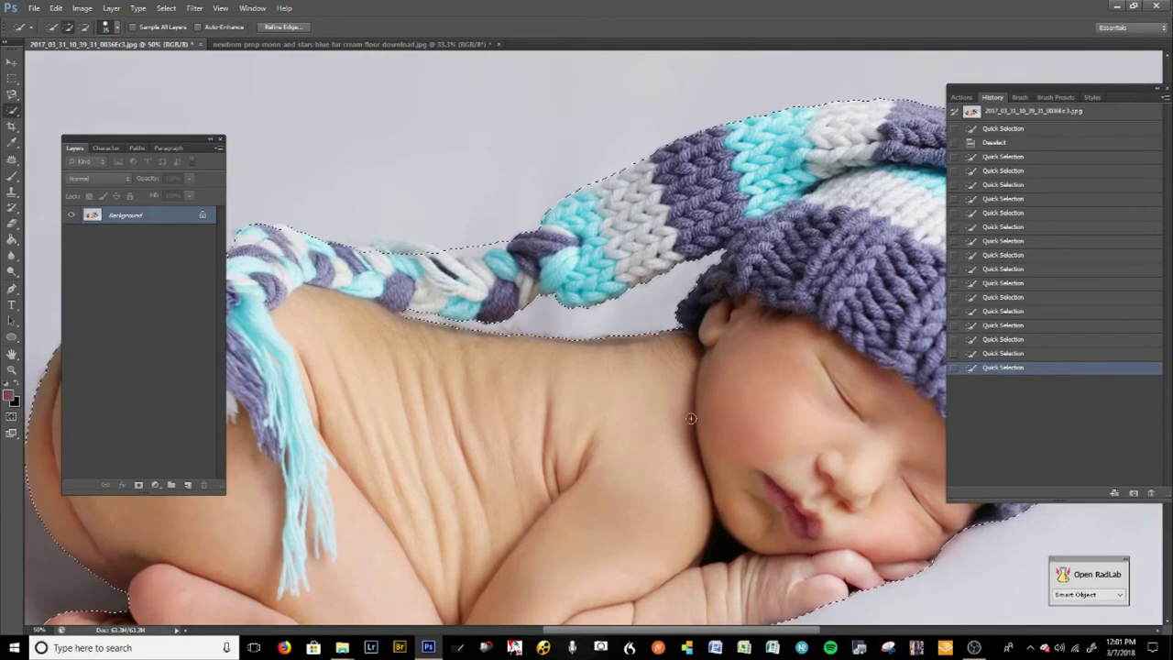
left_click_drag(631, 435, 450, 464)
left_click_drag(553, 423, 577, 446)
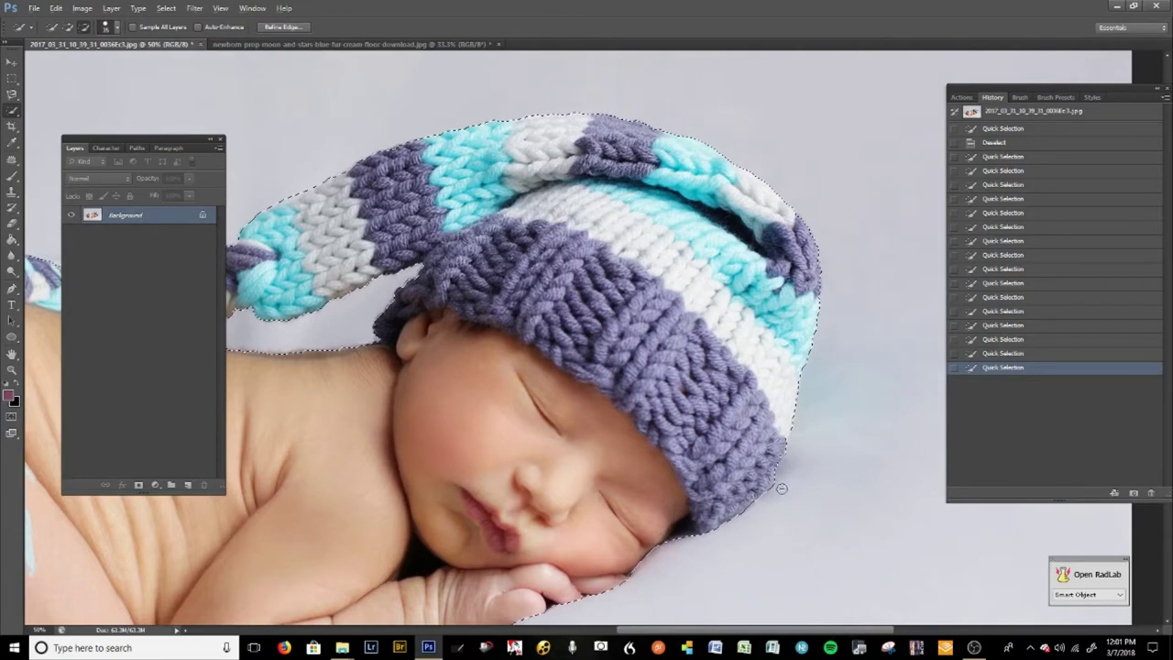
left_click(826, 370, "alt")
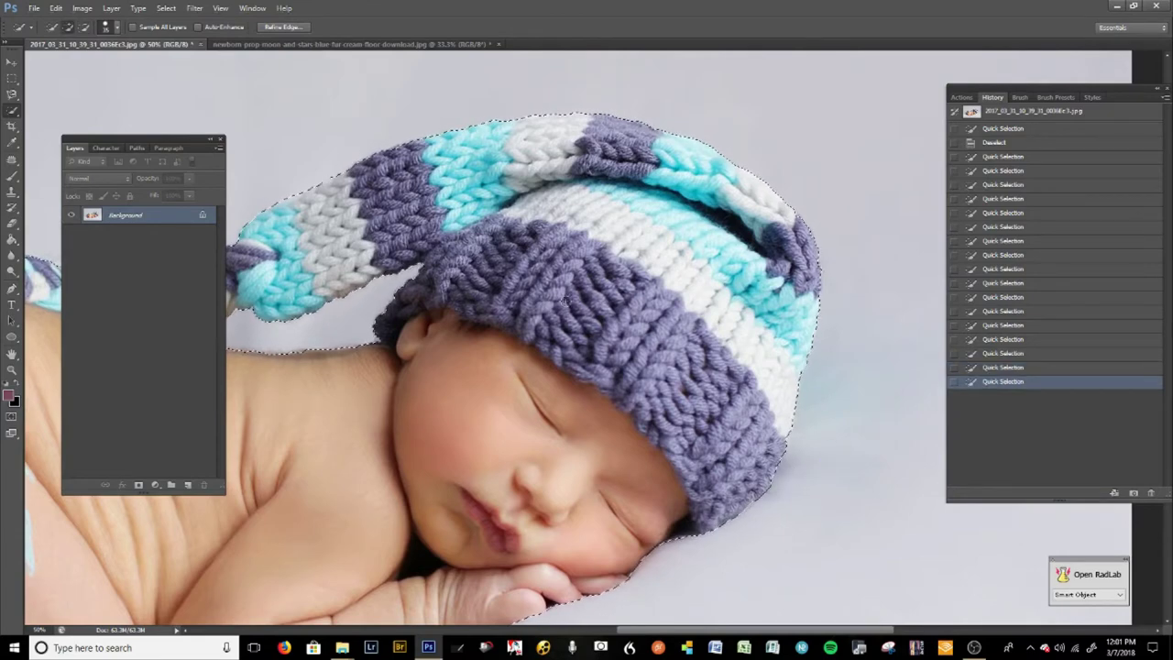
Step: Open Refine Edge for the baby selection and position its settings clear of most of the baby
key("ctrl+minus")
key("ctrl+minus")
key("ctrl+minus")
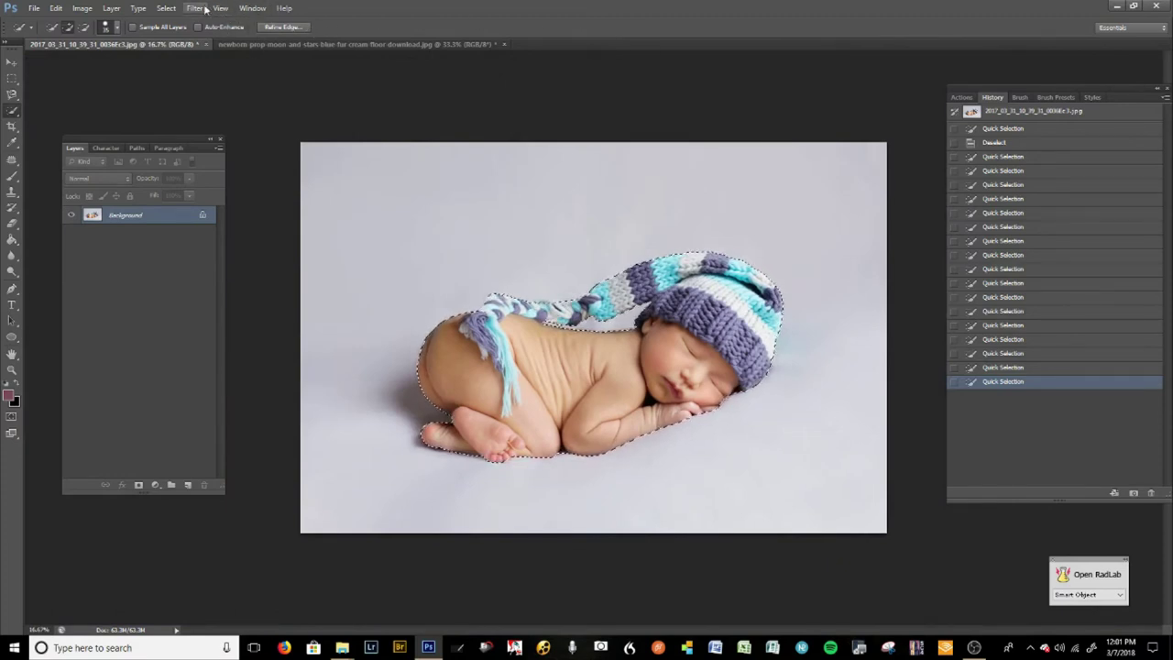
left_click(165, 9)
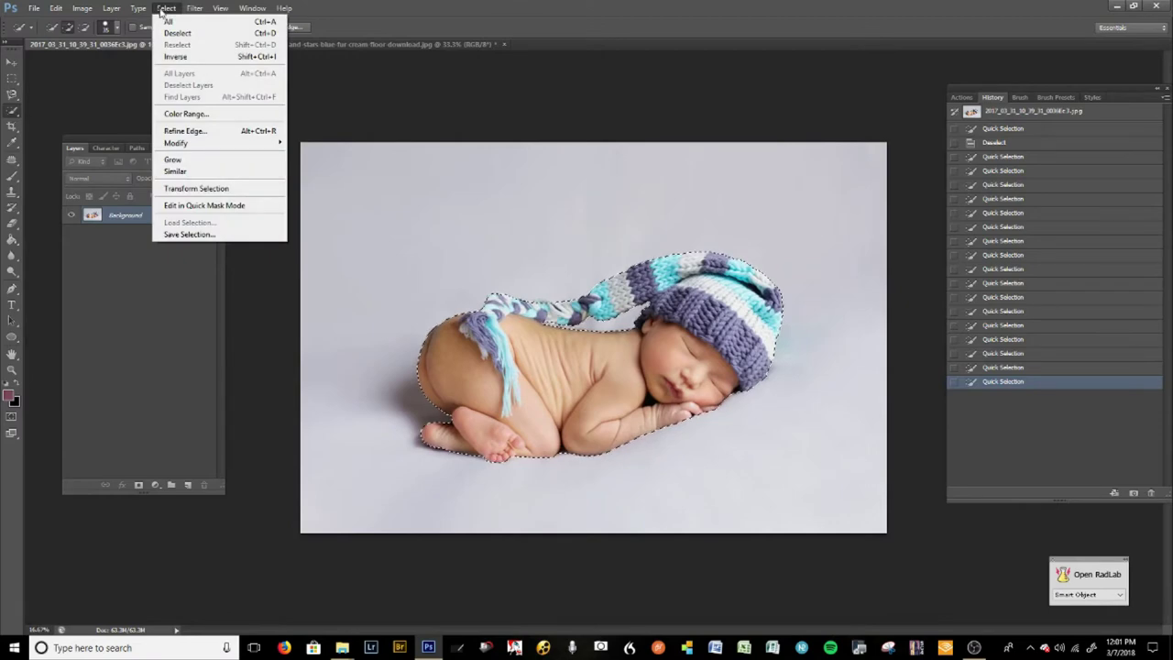
left_click(170, 132)
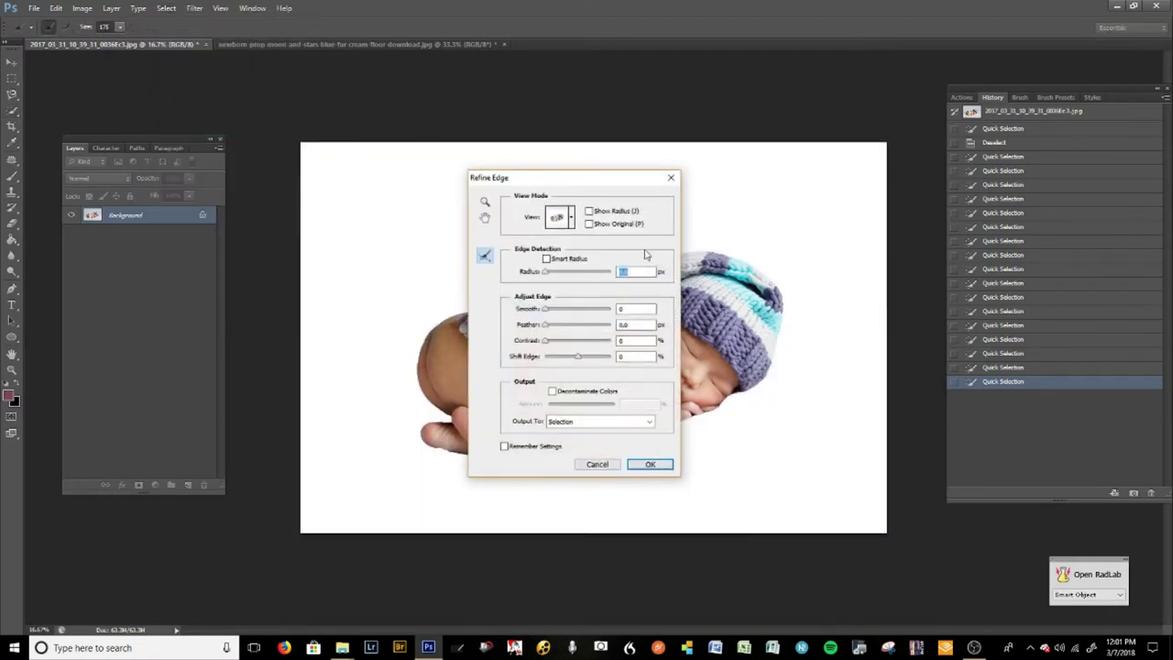
left_click_drag(572, 185, 868, 232)
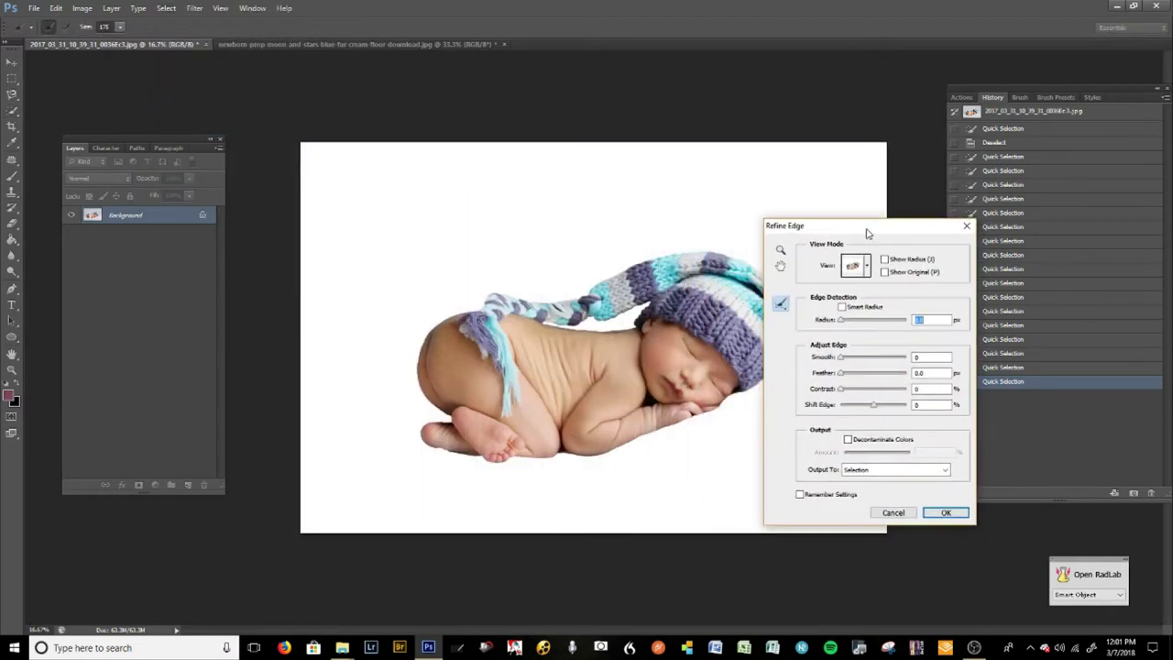
key("ctrl+=")
key("ctrl+=")
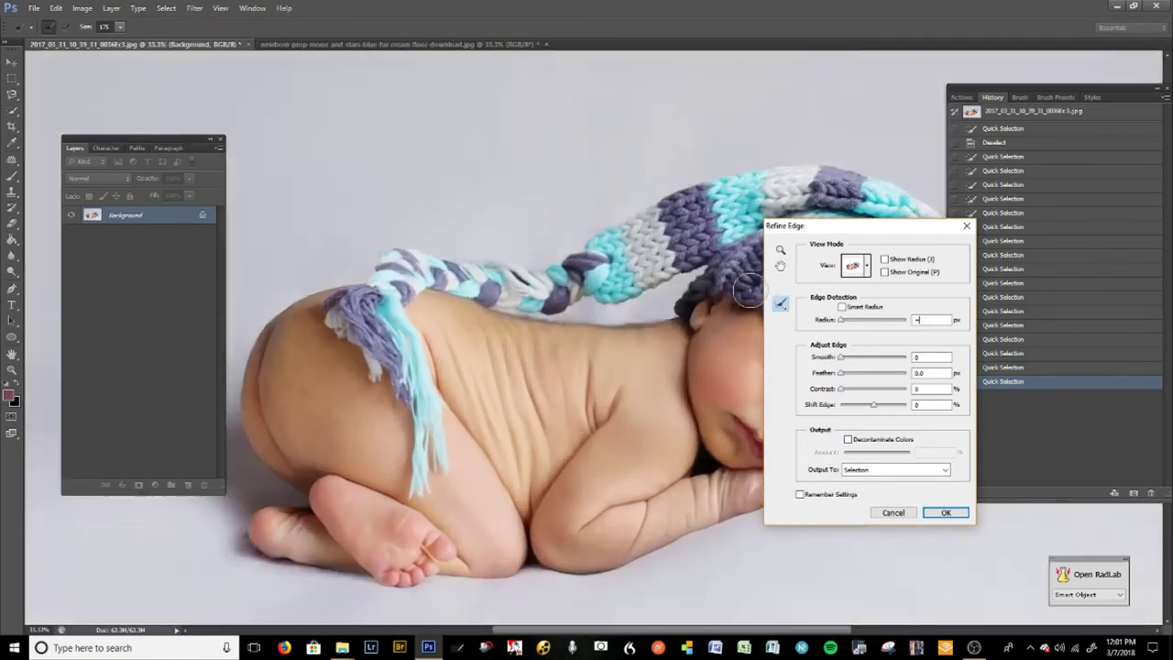
Step: Enable Smart Radius for edge detection and set the radius to 4.9 px
left_click(842, 308)
left_click(596, 241)
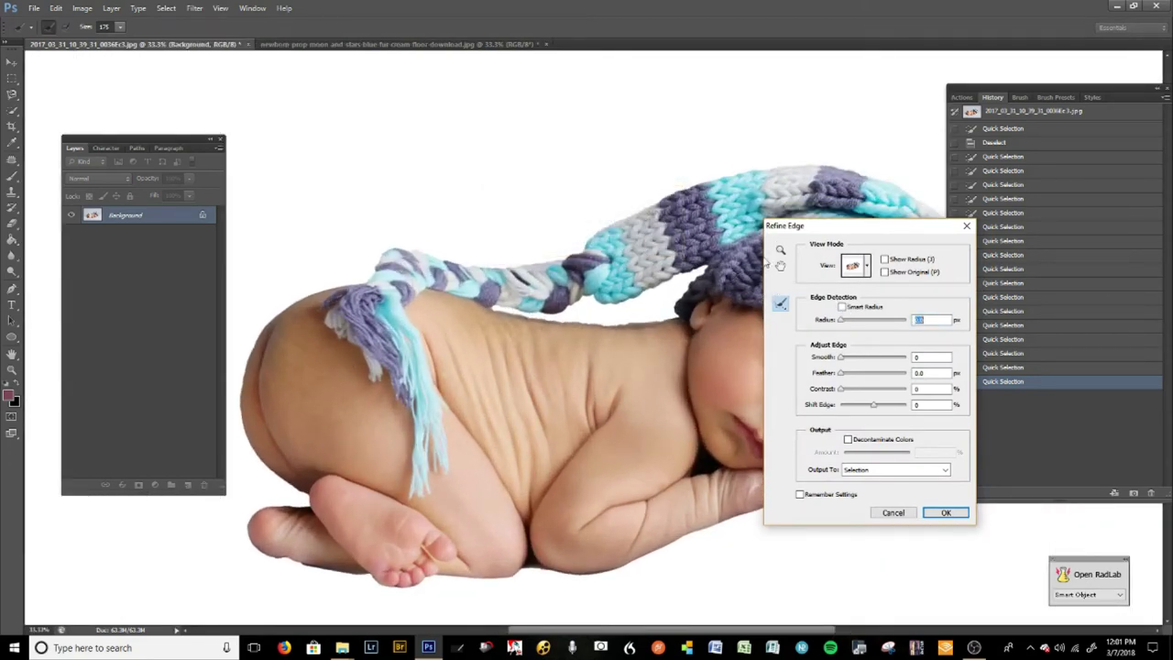
left_click(851, 307)
left_click_drag(864, 326, 872, 327)
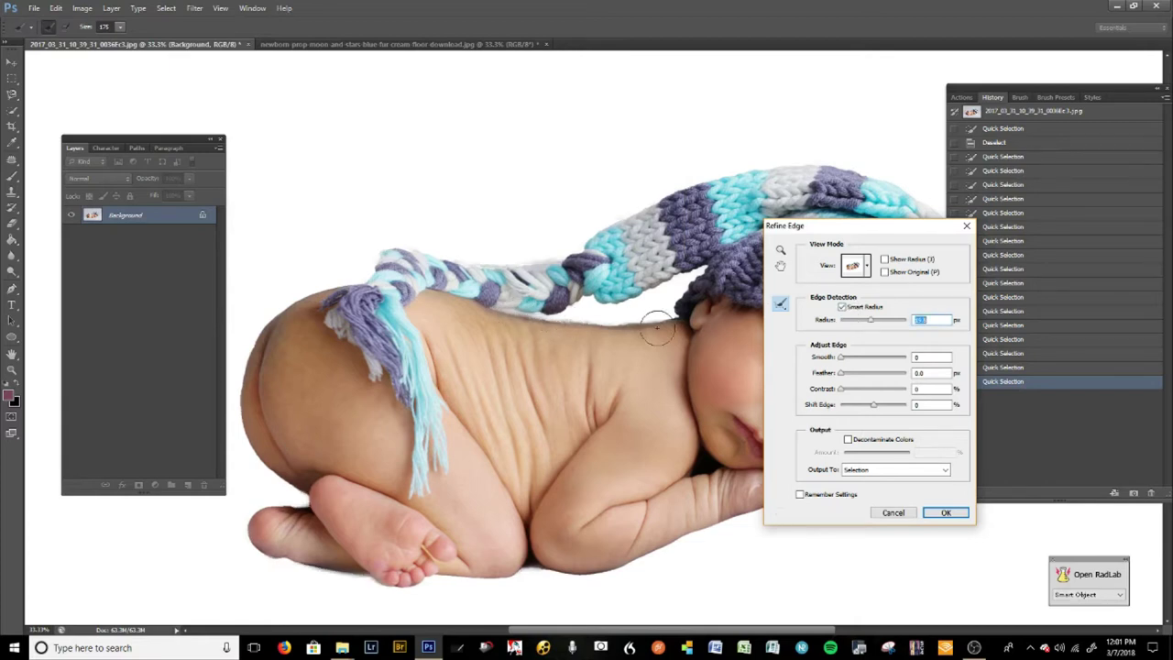
left_click_drag(874, 328, 860, 327)
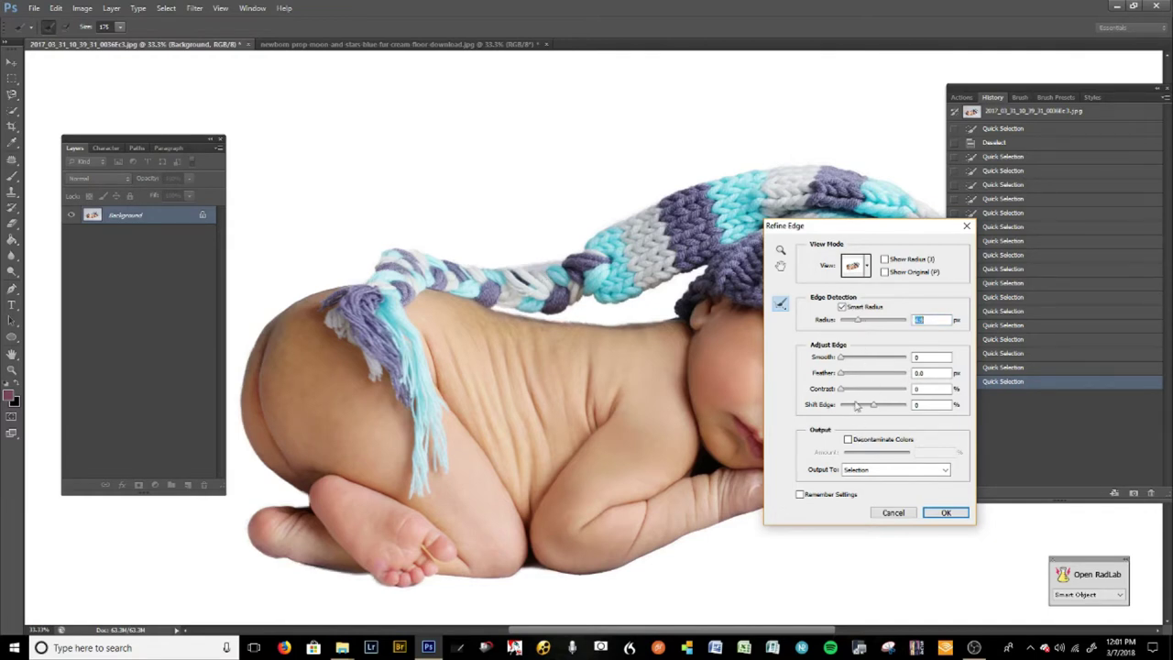
Step: Try different negative and positive Shift Edge values to compare how the cutout's edge moves in and out
mouse_move(875, 409)
left_mouse_down()
mouse_move(917, 414)
mouse_move(856, 412)
left_mouse_up()
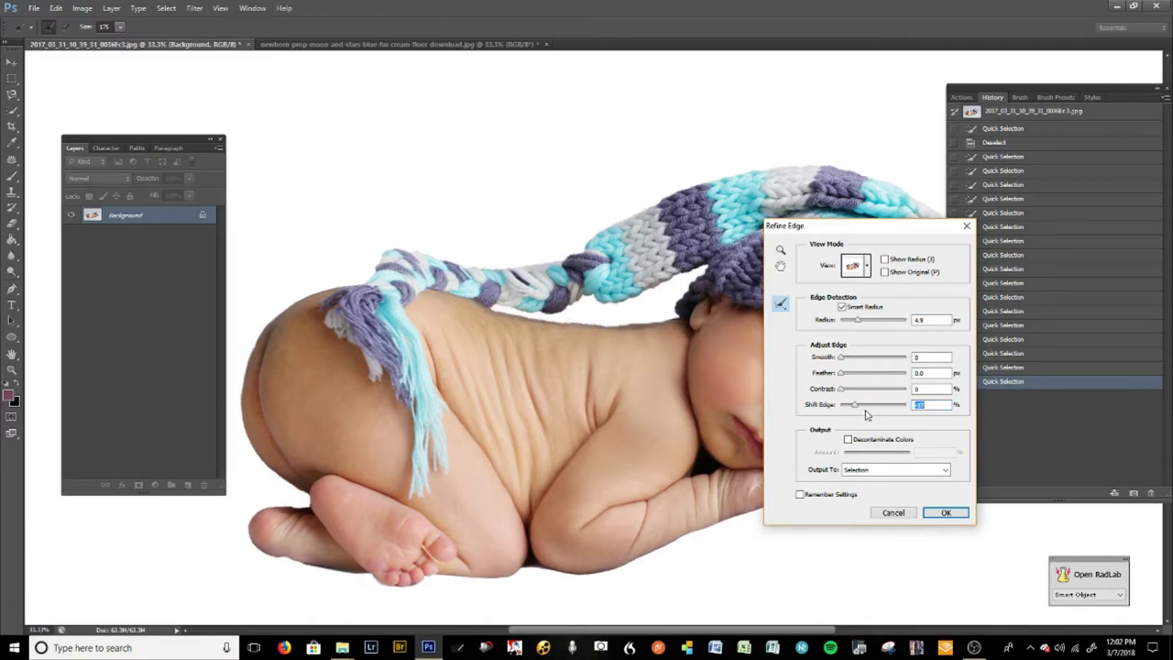
mouse_move(858, 409)
left_mouse_down()
mouse_move(877, 409)
mouse_move(864, 406)
left_mouse_up()
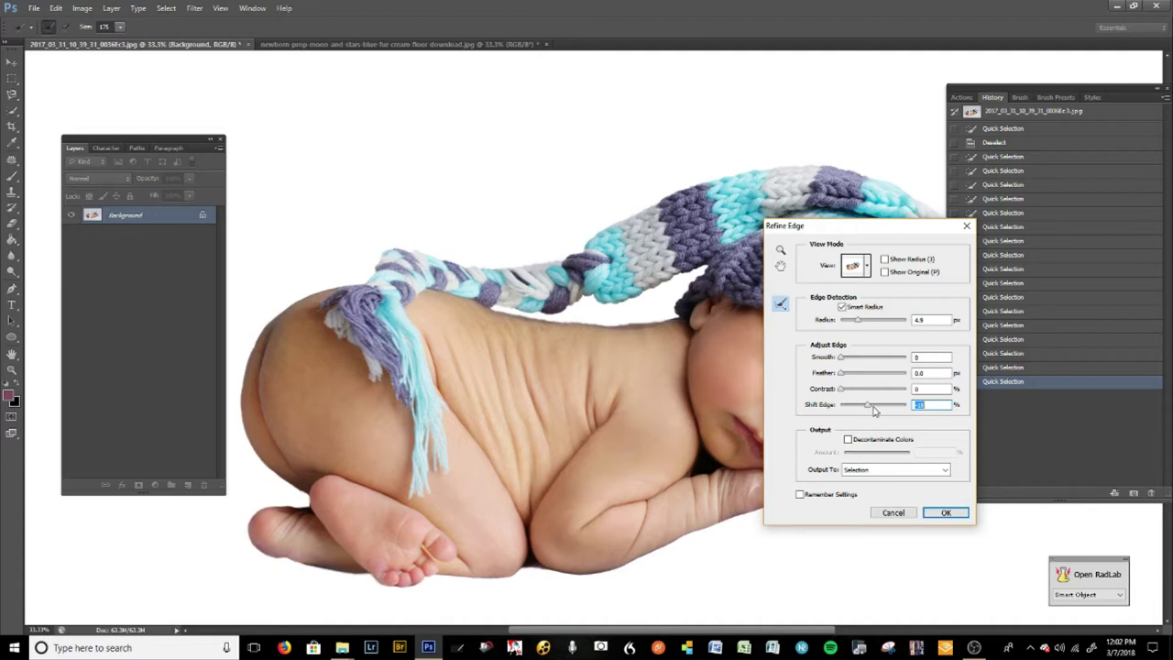
left_click_drag(867, 410, 894, 411)
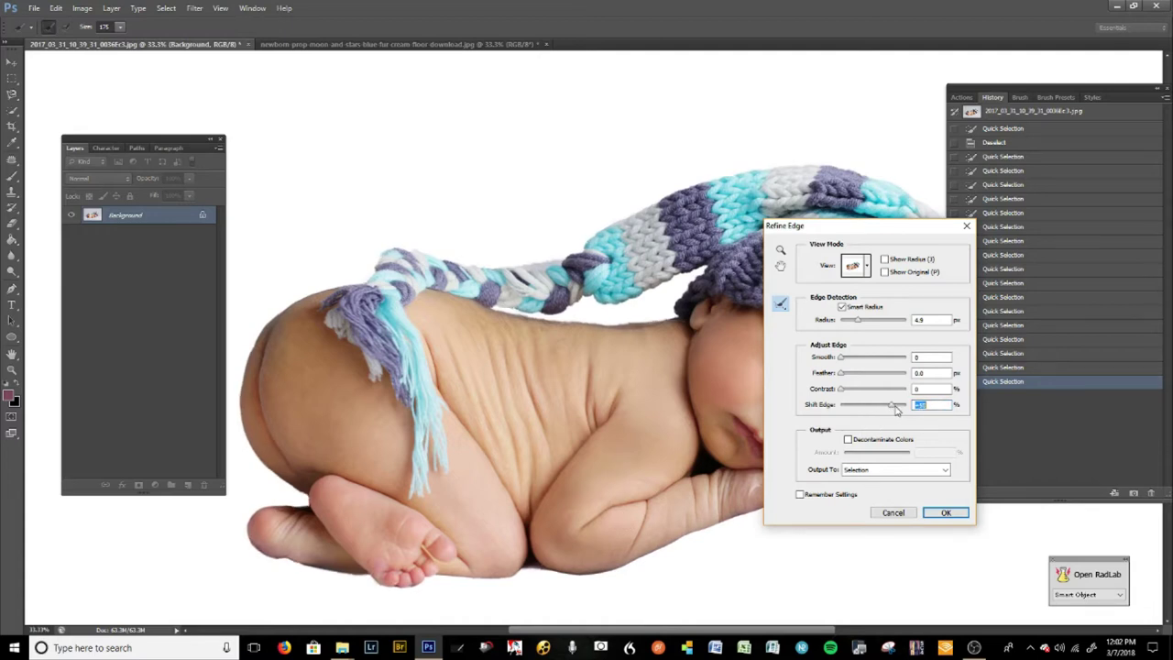
left_click(887, 405)
left_click_drag(881, 412, 864, 411)
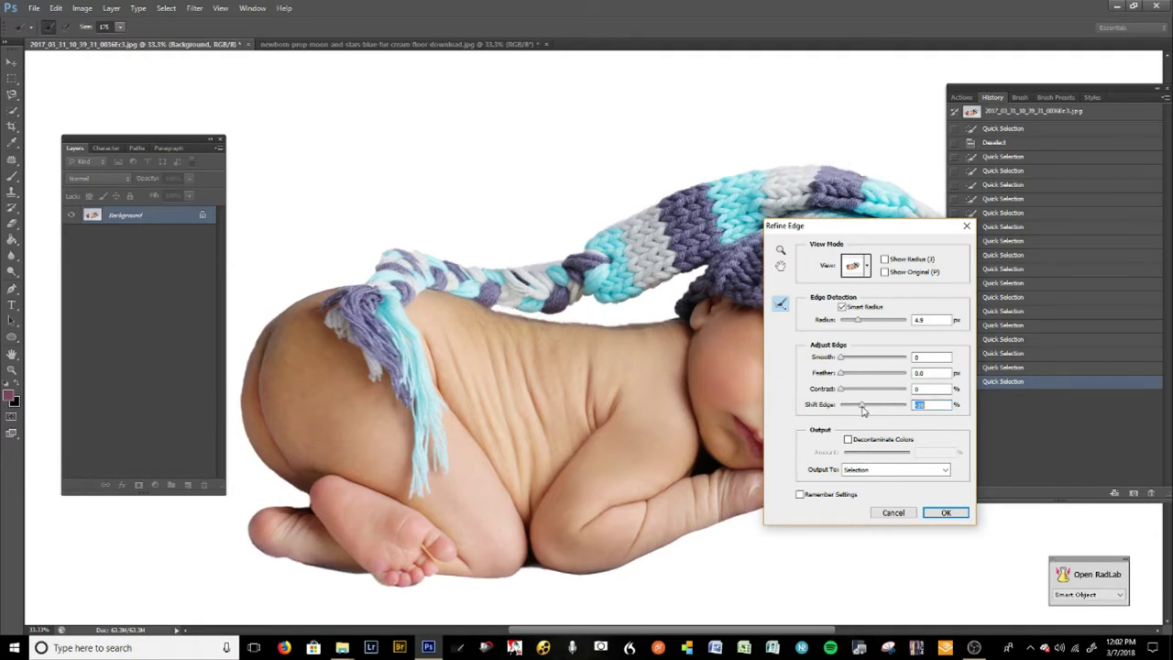
mouse_move(862, 411)
left_mouse_down()
mouse_move(885, 411)
mouse_move(871, 411)
left_mouse_up()
Step: Set the edge adjustment's Smooth to 6 and Shift Edge to -40%
left_click_drag(884, 229, 964, 224)
left_click(924, 357)
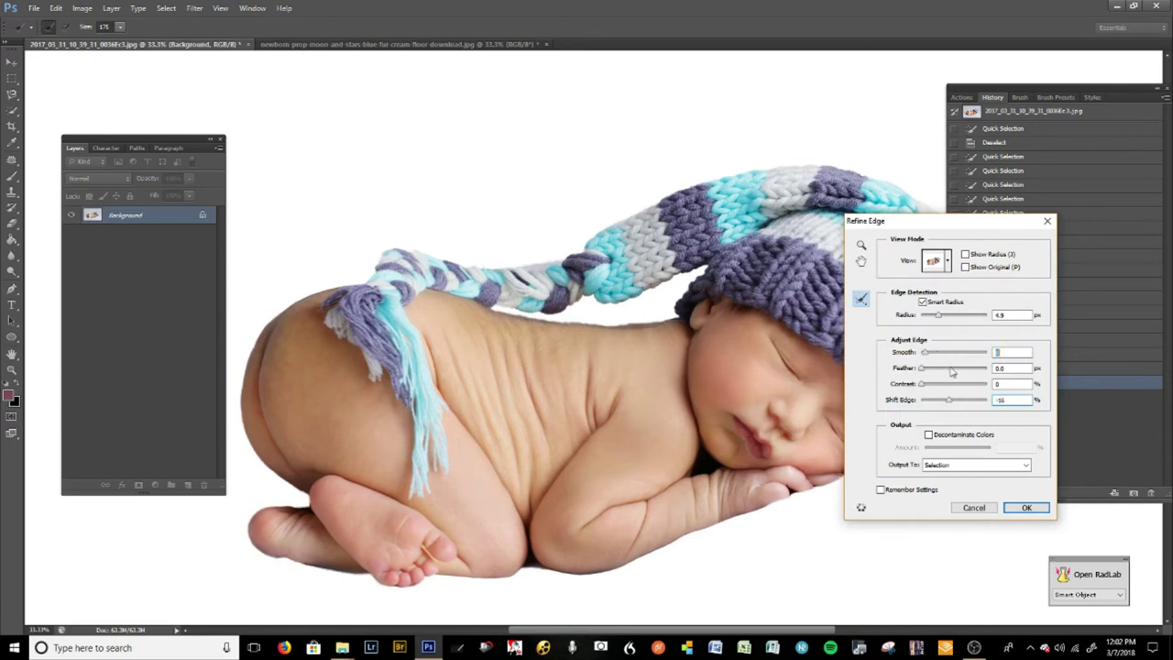
left_click(948, 402)
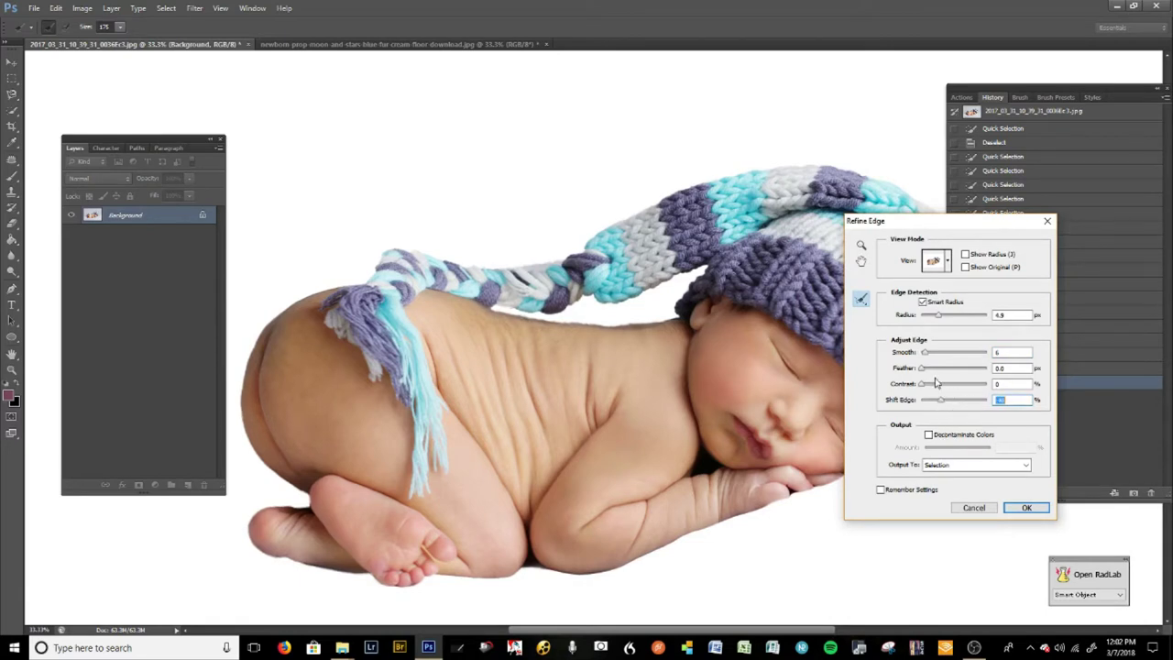
Step: Set the selection edge's Feather to 1.5 px
left_click_drag(929, 370, 926, 371)
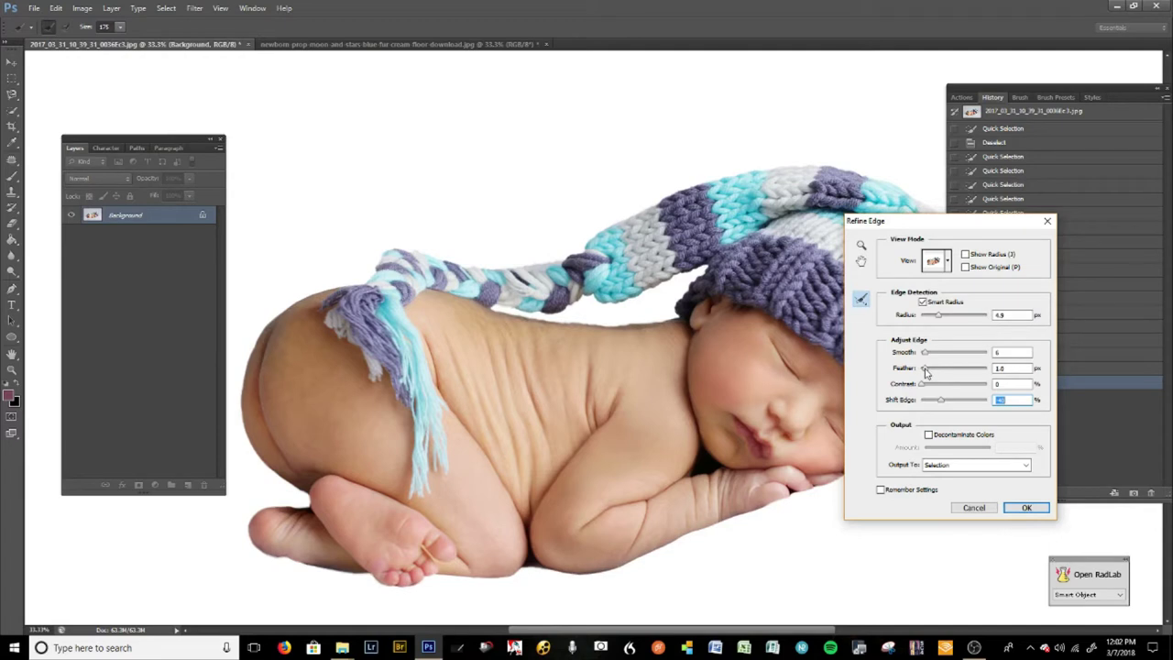
left_click_drag(927, 371, 923, 372)
type("1")
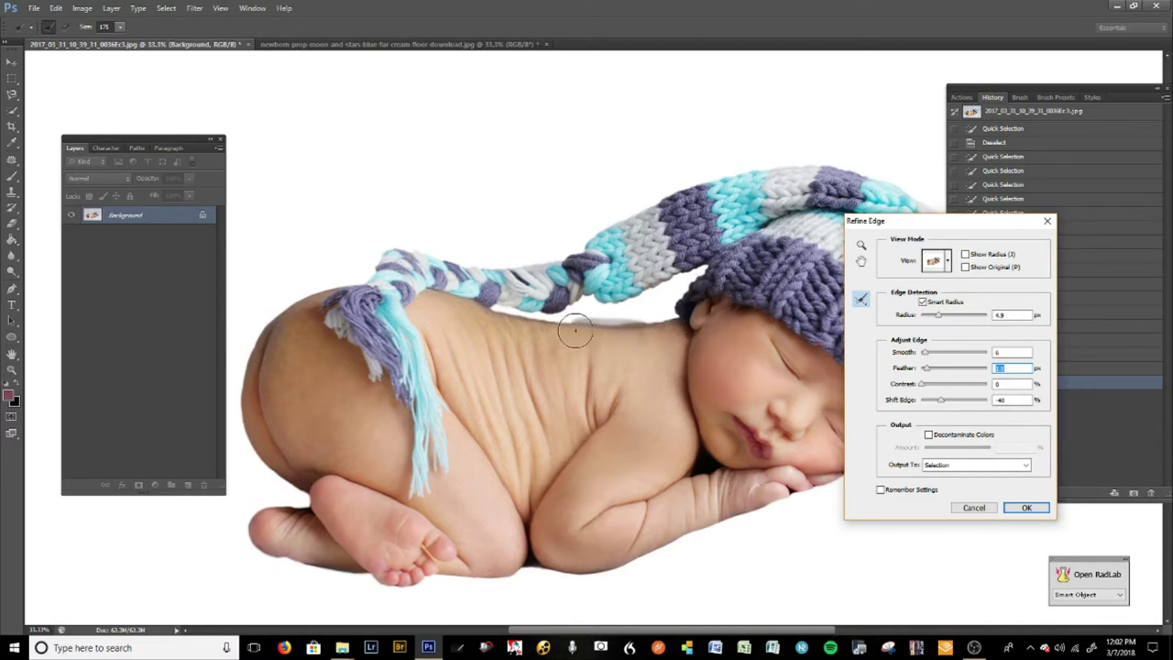
type("1.5")
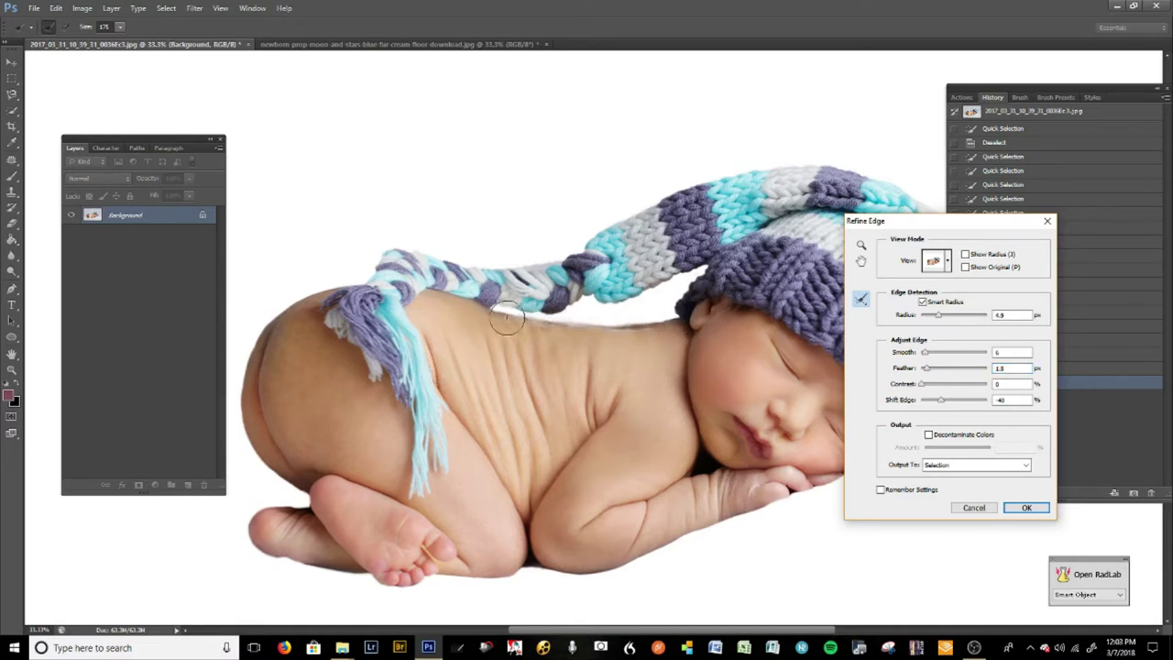
Step: Try refining the edge around the baby's bottom and rear foot with a size 300 brush, and undo the stroke
key("space")
mouse_move(454, 432)
left_mouse_down()
mouse_move(662, 392)
mouse_move(554, 427)
left_mouse_up()
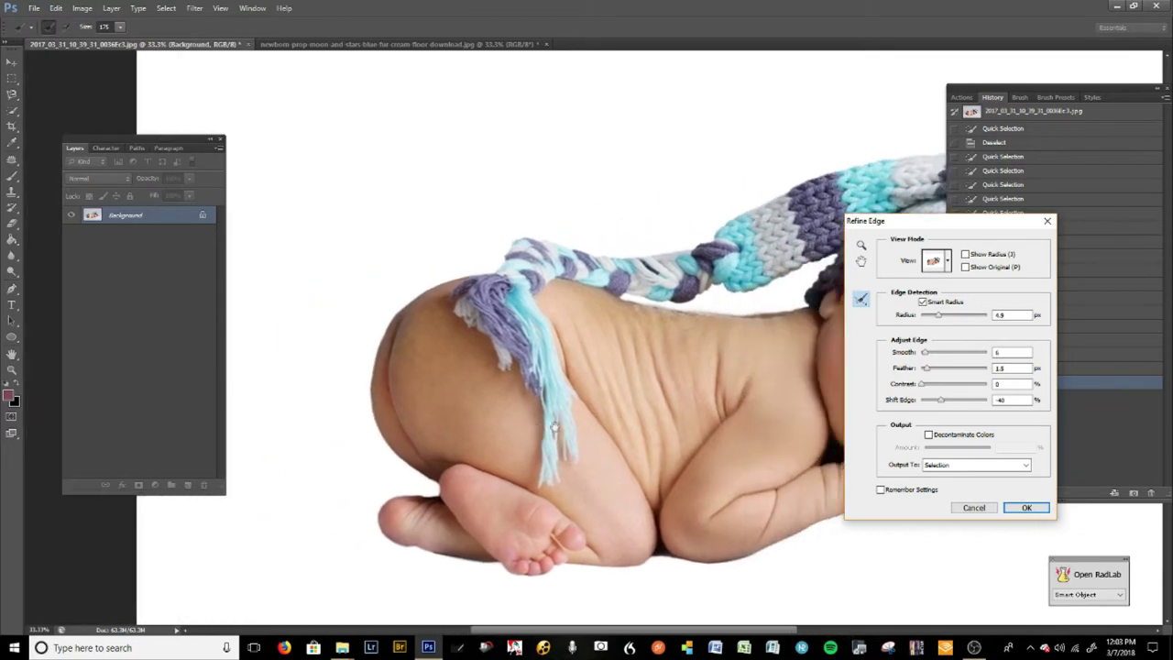
key("bracketright")
key("bracketright")
key("bracketright")
mouse_move(417, 471)
left_mouse_down()
mouse_move(360, 420)
mouse_move(370, 407)
mouse_move(324, 410)
mouse_move(346, 441)
mouse_move(380, 444)
mouse_move(328, 458)
mouse_move(378, 470)
mouse_move(384, 522)
mouse_move(453, 561)
left_mouse_up()
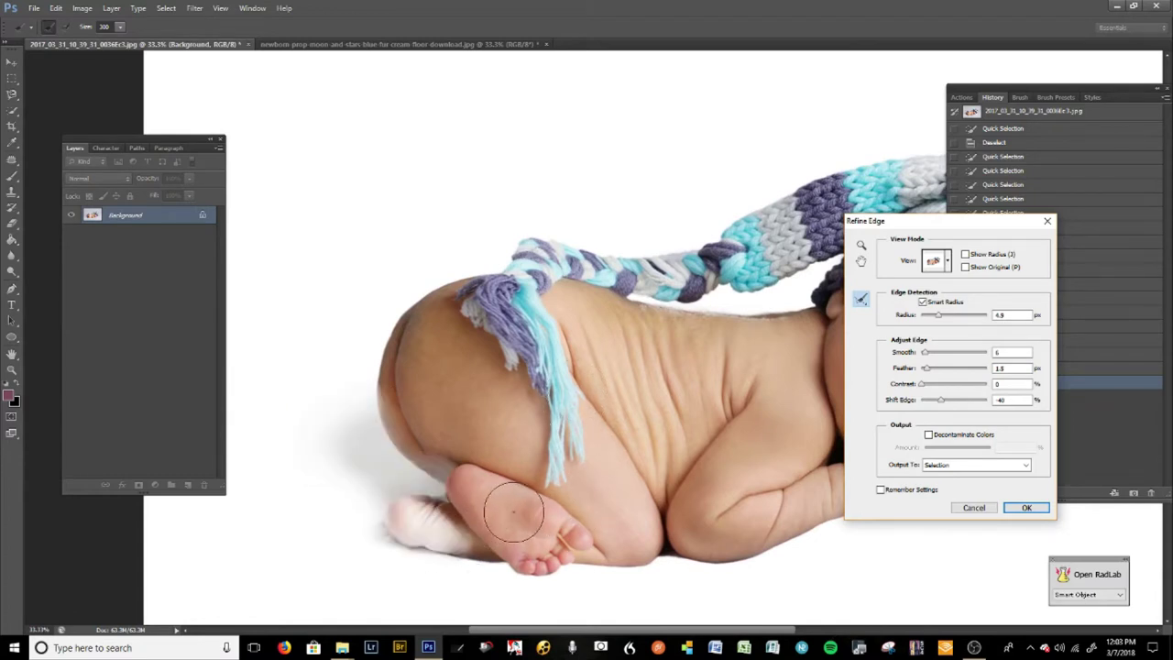
key("ctrl+z")
Step: Brush the refinement along the edge below the baby's bottom and above the rear foot with brush size 90
key("bracketleft")
key("bracketleft")
key("bracketleft")
key("bracketleft")
key("bracketleft")
key("bracketleft")
key("bracketleft")
mouse_move(377, 430)
left_mouse_down()
mouse_move(347, 398)
mouse_move(332, 440)
mouse_move(382, 453)
mouse_move(384, 440)
mouse_move(439, 485)
mouse_move(402, 480)
mouse_move(440, 492)
mouse_move(407, 488)
mouse_move(379, 501)
mouse_move(405, 473)
mouse_move(390, 456)
mouse_move(380, 484)
mouse_move(368, 483)
mouse_move(340, 408)
mouse_move(380, 462)
mouse_move(450, 501)
mouse_move(414, 502)
left_mouse_up()
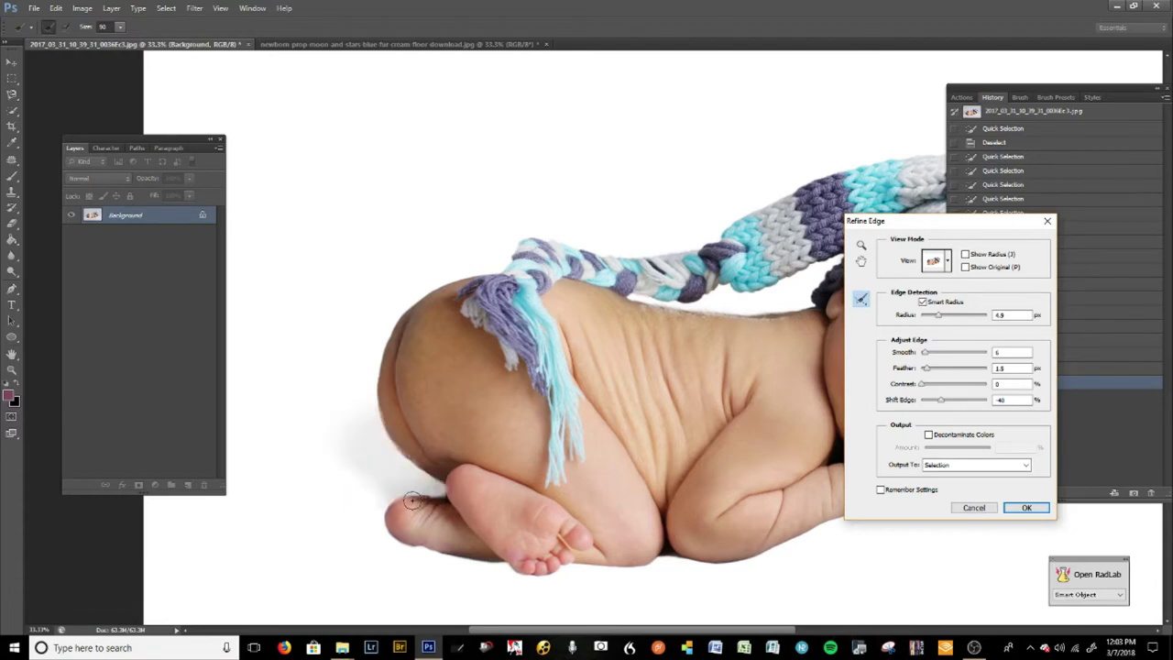
mouse_move(396, 490)
left_mouse_down()
mouse_move(338, 434)
mouse_move(347, 418)
mouse_move(368, 413)
mouse_move(339, 430)
mouse_move(378, 475)
mouse_move(357, 428)
mouse_move(365, 421)
mouse_move(438, 489)
mouse_move(400, 491)
mouse_move(374, 448)
mouse_move(441, 489)
mouse_move(368, 483)
mouse_move(443, 488)
left_mouse_up()
Step: Refine the edge beneath the feet, toes and knees, reducing the brush size to 70 and 45
mouse_move(530, 533)
left_mouse_down()
mouse_move(355, 463)
mouse_move(470, 454)
left_mouse_up()
key("bracketleft")
key("bracketleft")
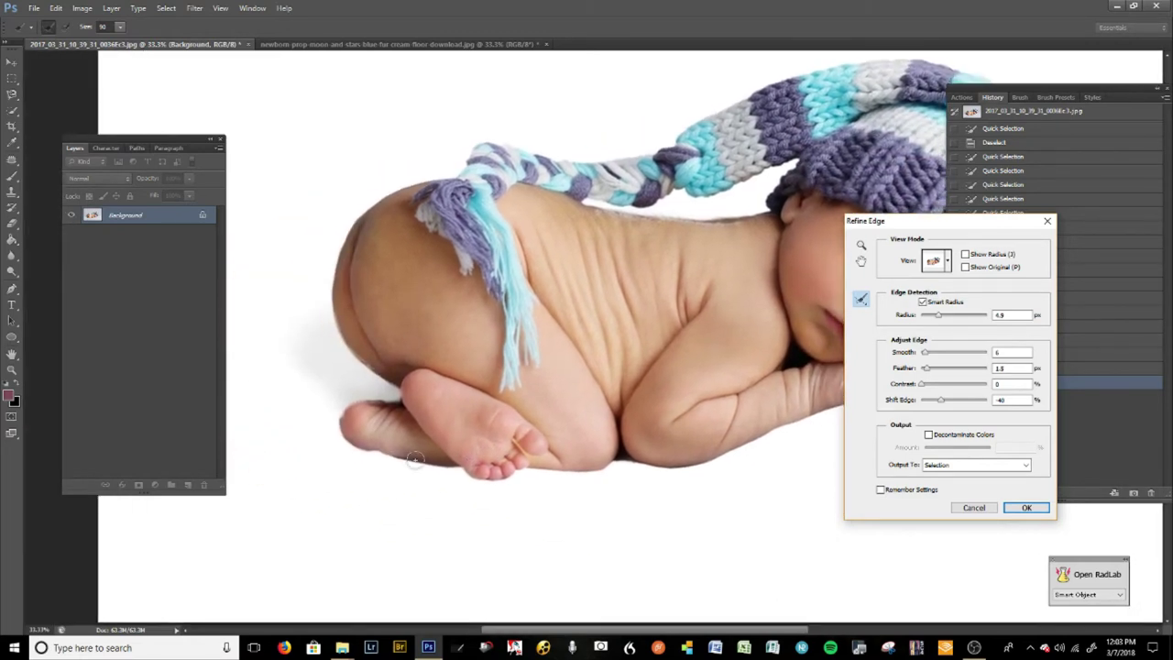
left_click_drag(348, 443, 463, 475)
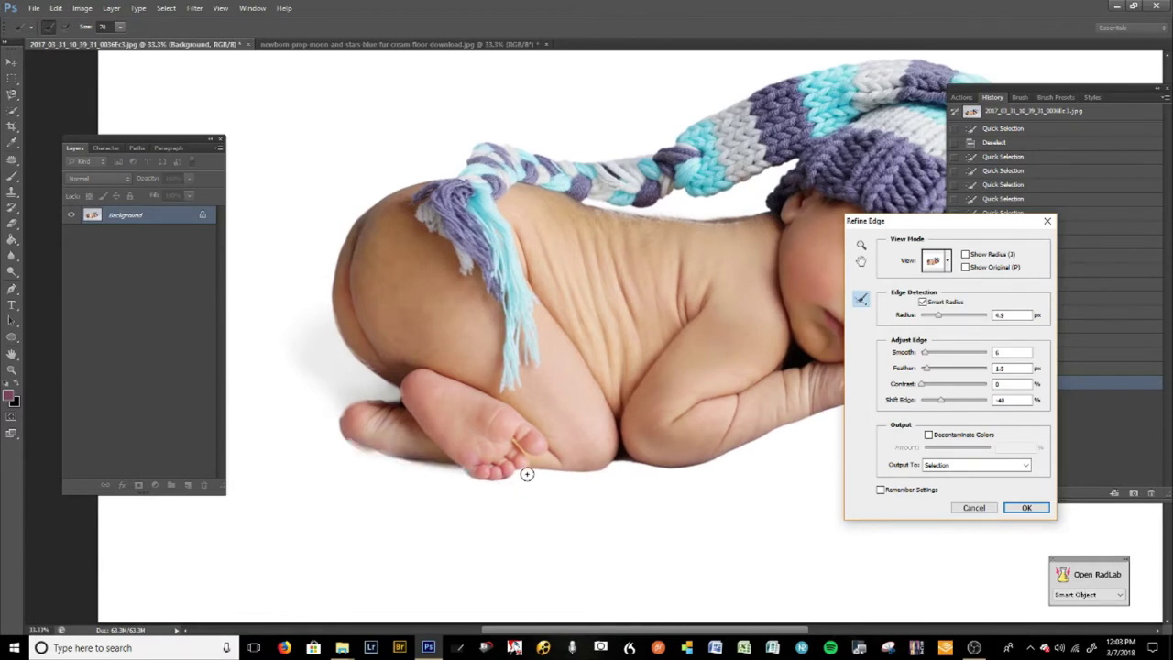
key("bracketleft")
key("bracketleft")
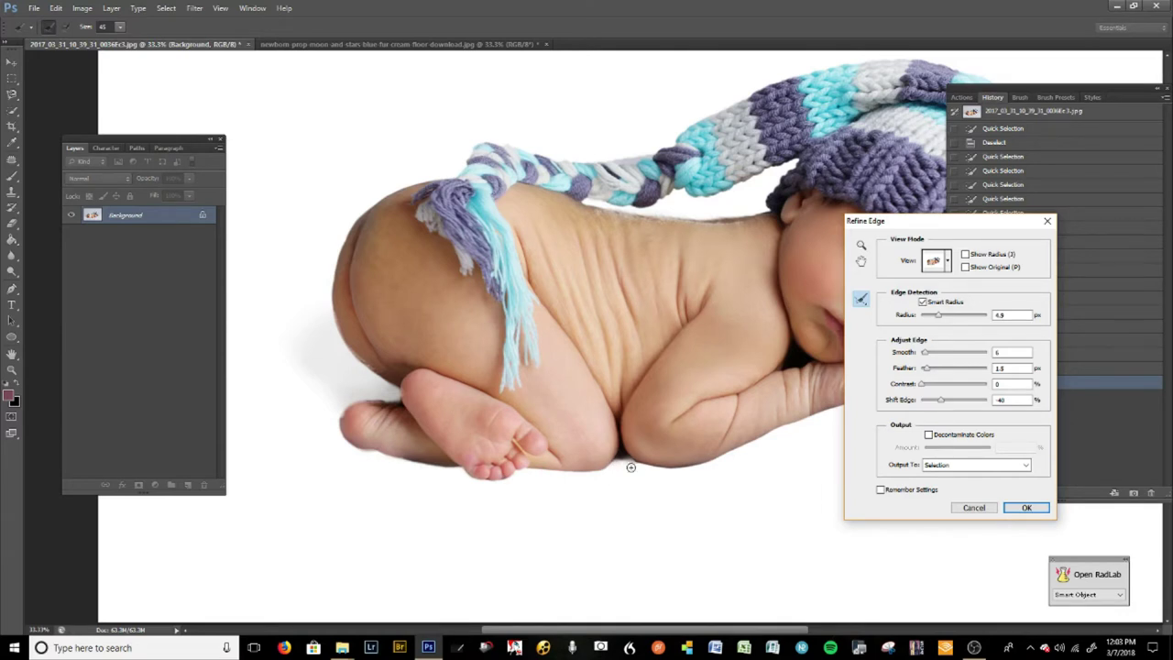
Step: Refine the edge beneath the baby's cheek, hands and forearm with the size 45 brush
left_click_drag(658, 486, 328, 529)
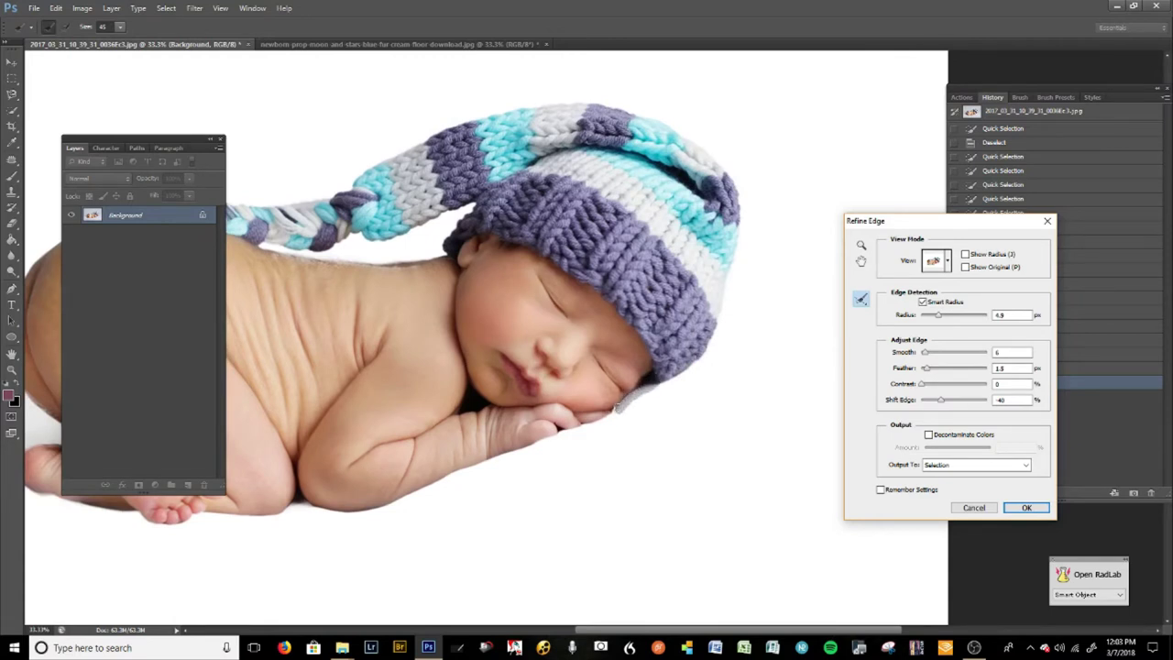
left_click_drag(618, 427, 639, 408)
left_click_drag(546, 441, 433, 484)
left_click_drag(412, 494, 612, 414)
Step: Output the refined selection to a new layer with a layer mask
left_click_drag(490, 454, 554, 505)
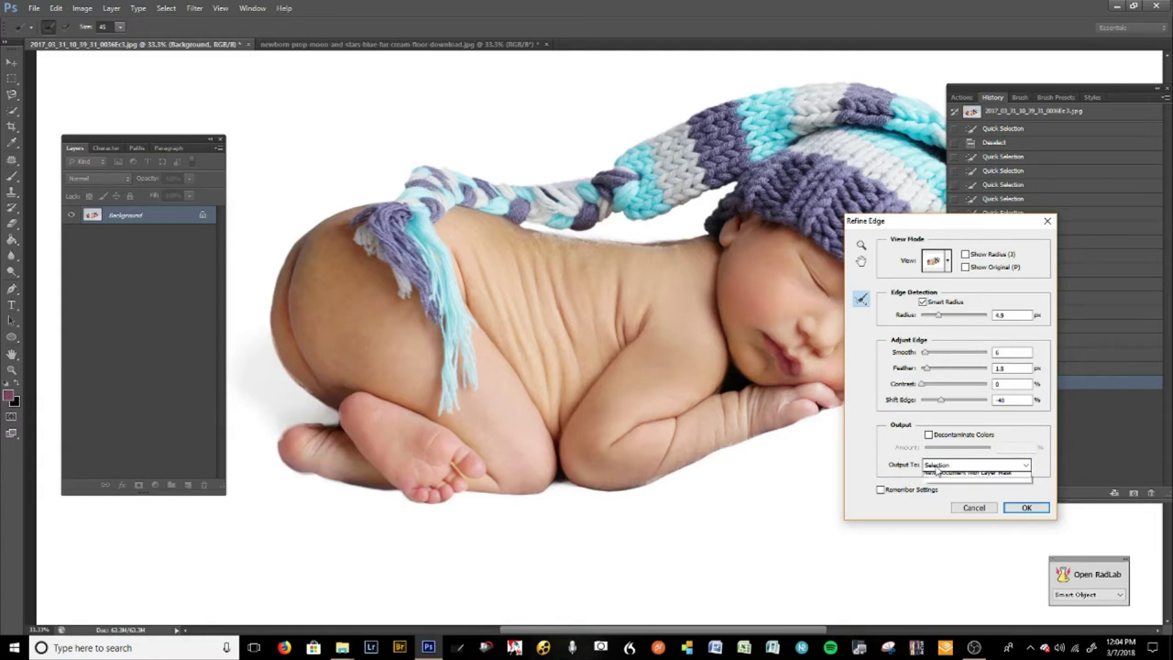
left_click(932, 470)
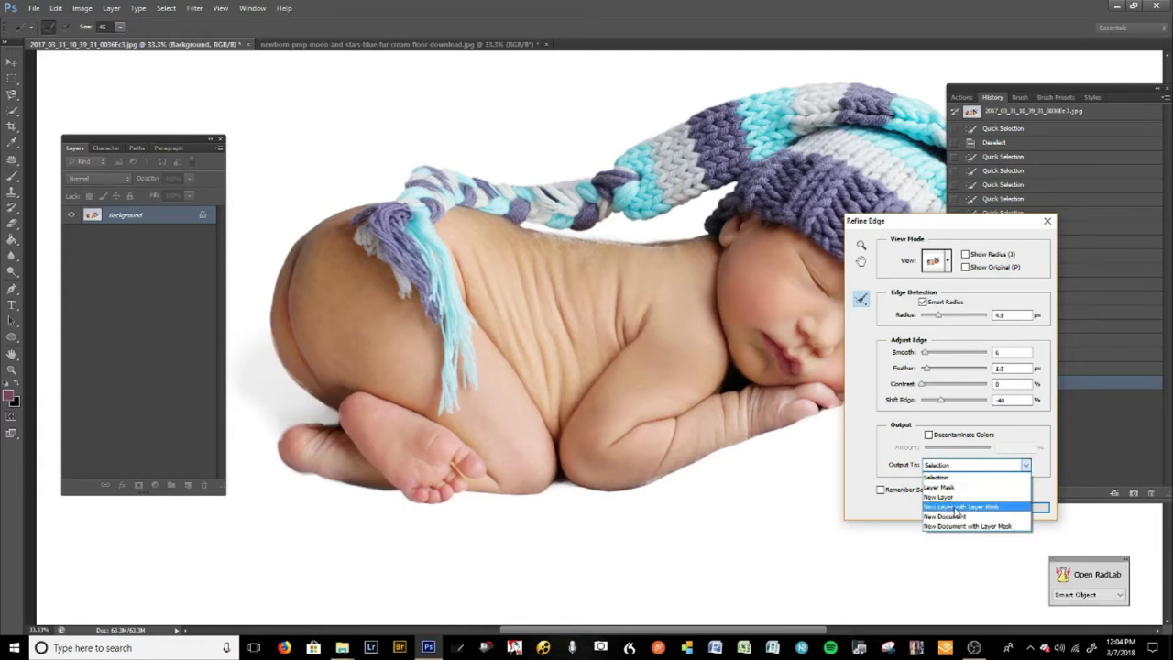
left_click(957, 510)
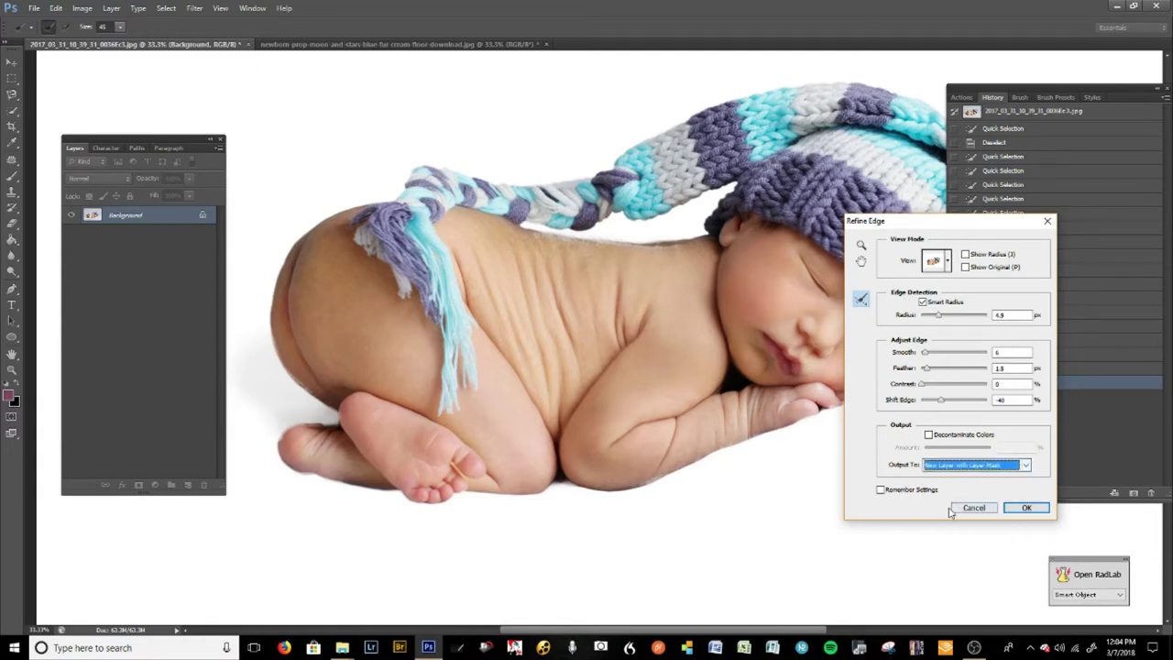
left_click(1026, 508)
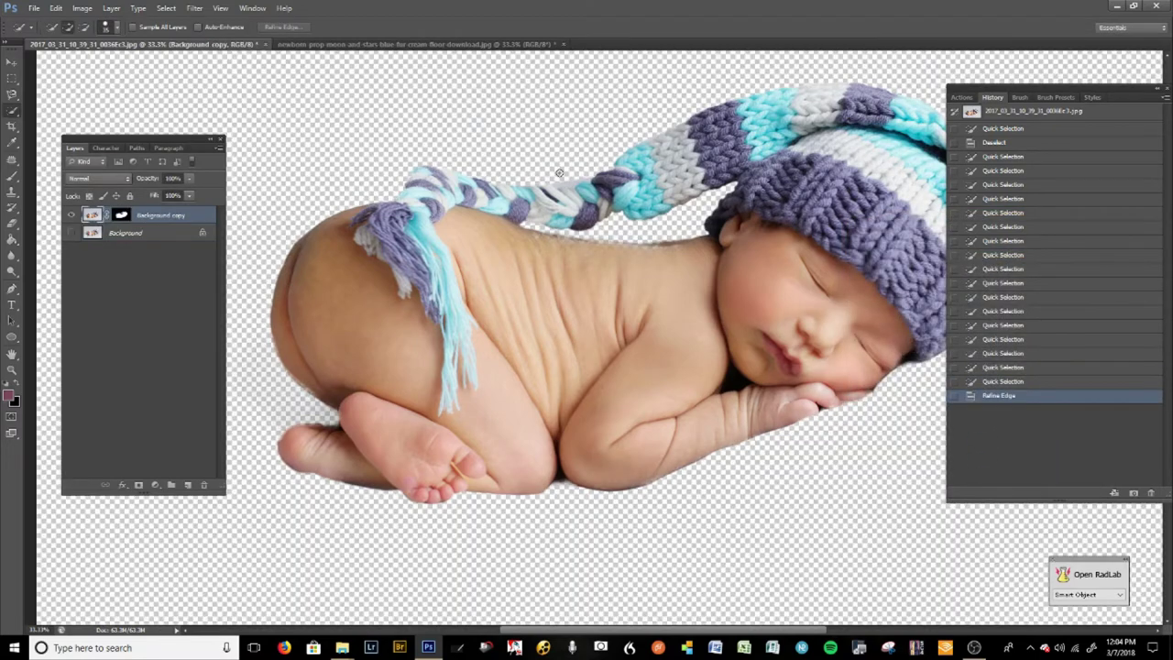
Step: Float both document windows and transfer the masked baby layer onto the moon-and-stars backdrop with the Move tool
key("ctrl+minus")
key("ctrl+minus")
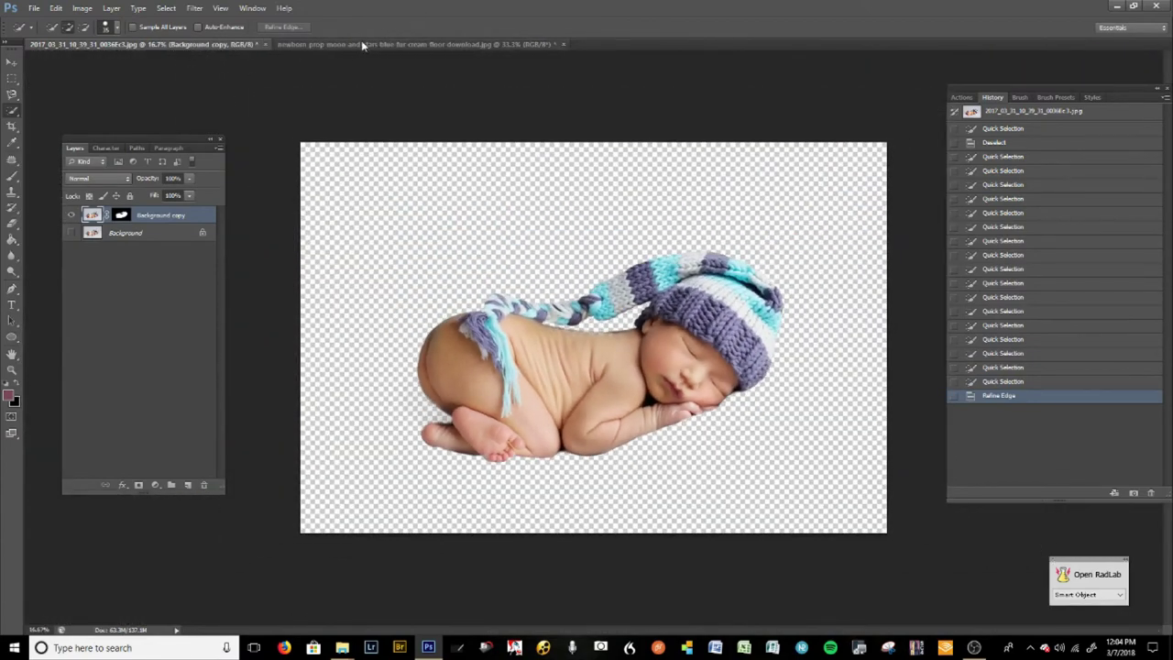
left_click_drag(378, 44, 423, 65)
left_click_drag(213, 43, 533, 76)
left_click(11, 62)
mouse_move(644, 295)
left_mouse_down()
mouse_move(457, 474)
mouse_move(459, 518)
left_mouse_up()
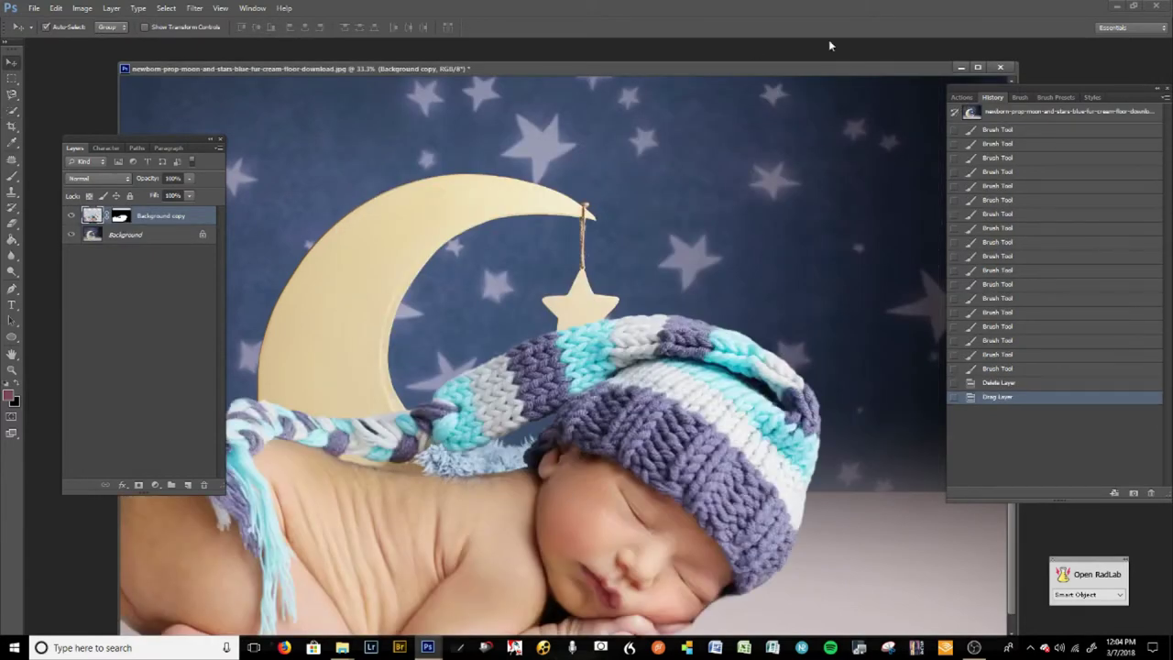
left_click_drag(789, 74, 772, 68)
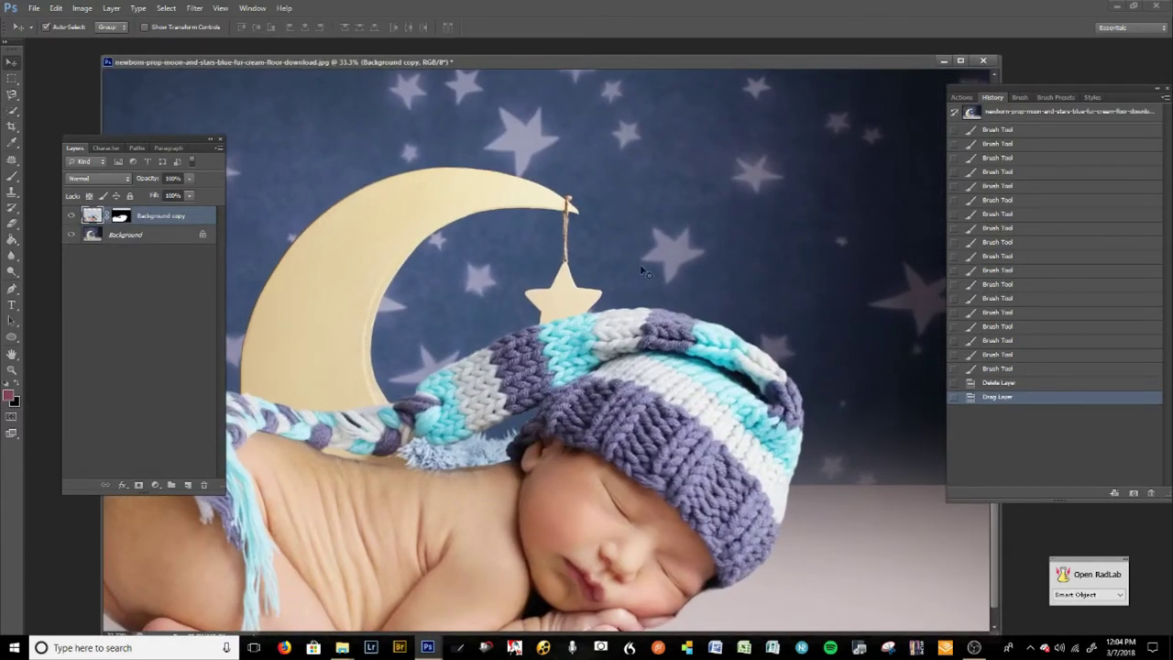
Step: Scale the baby layer down to about 37% with Free Transform and position it over the moon's fur nest
key("ctrl+minus")
key("ctrl+minus")
key("ctrl+minus")
key("ctrl+minus")
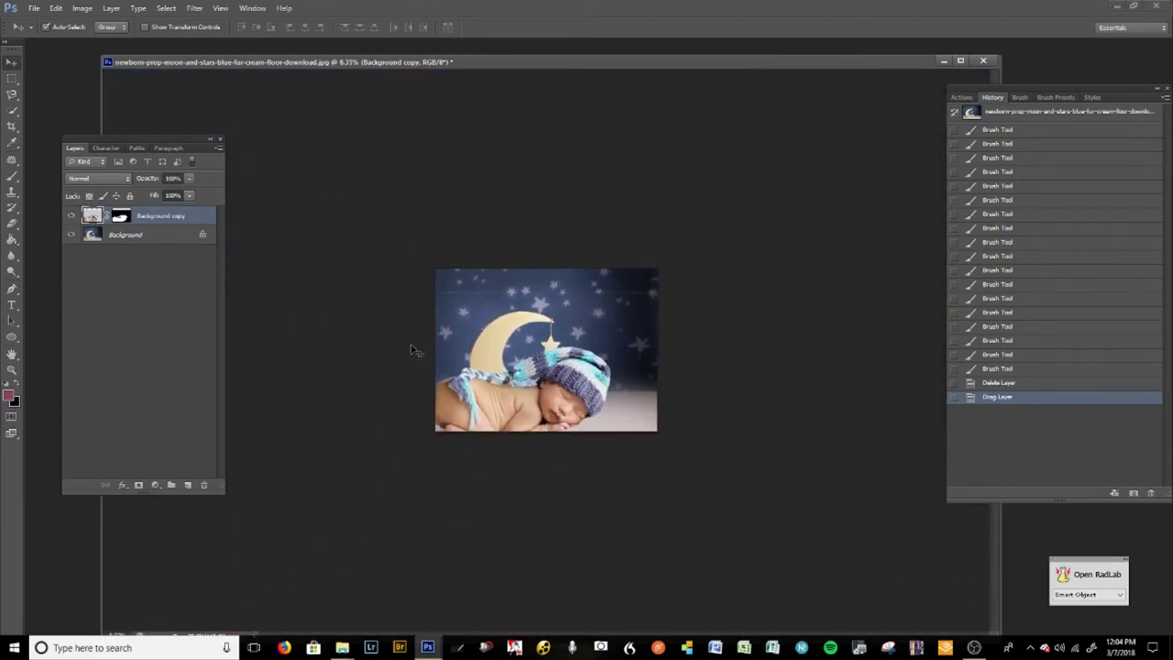
key("ctrl+t")
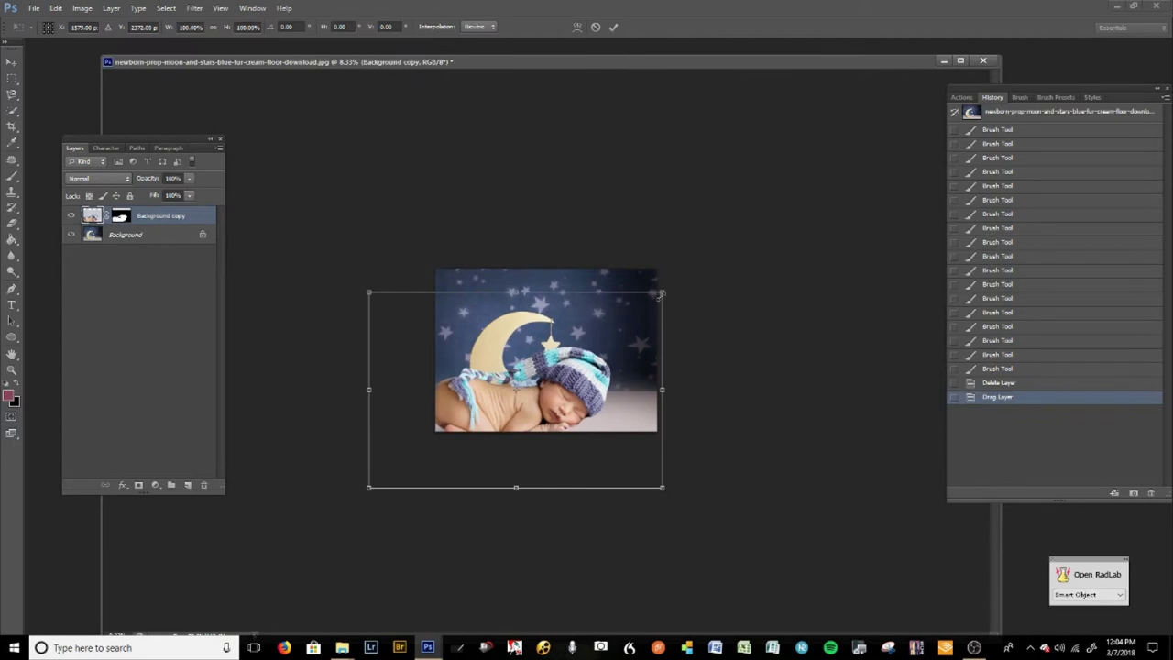
left_click_drag(665, 292, 591, 344)
left_click_drag(627, 307, 589, 336)
left_click_drag(553, 372, 564, 360)
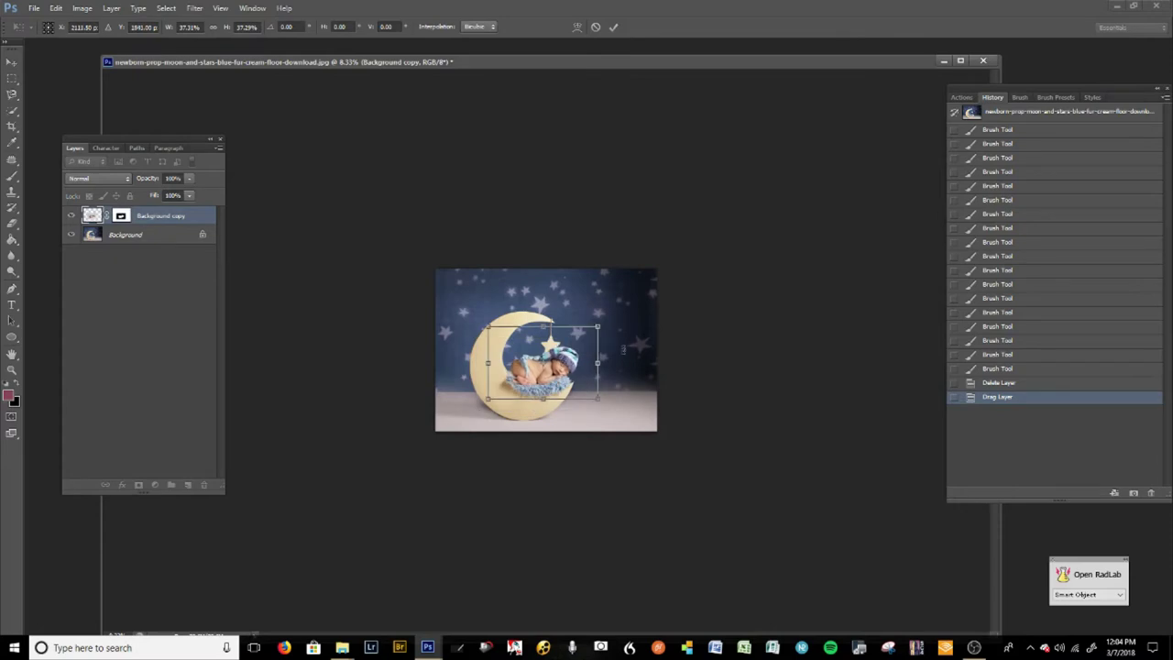
Step: Reduce the baby to about 27%, rotate it about 3.9 degrees, settle it on the blue fur, and apply the transform
key("ctrl+plus")
key("ctrl+plus")
key("ctrl+plus")
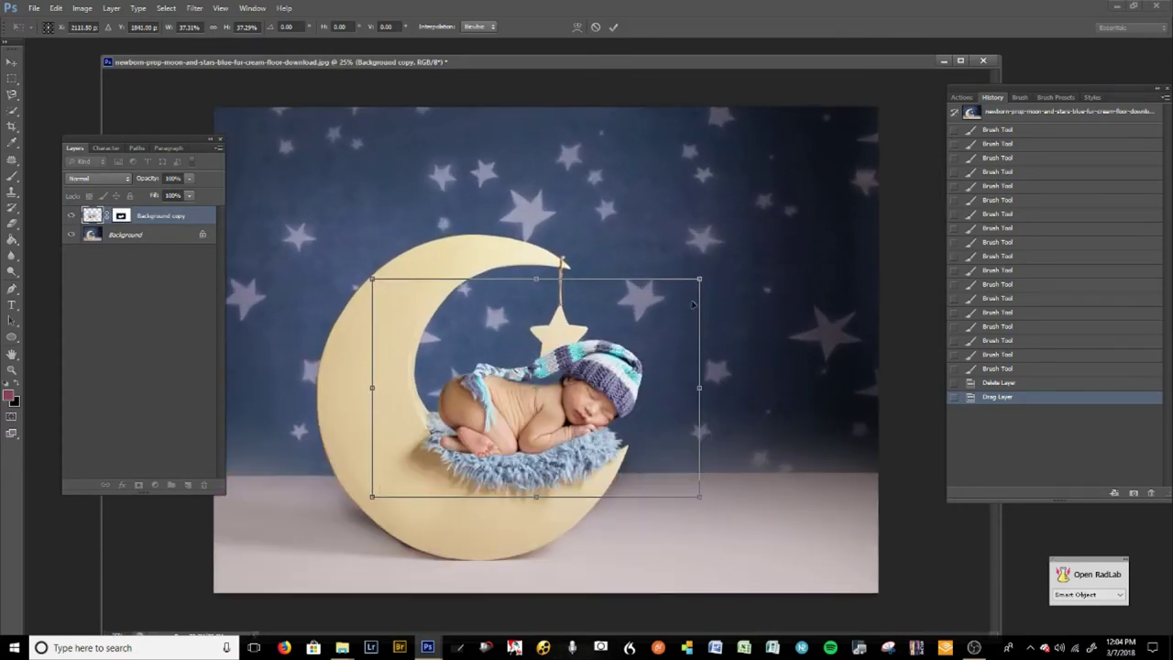
left_click_drag(701, 277, 614, 334)
left_click_drag(541, 389, 571, 372)
left_click_drag(647, 320, 672, 344)
left_click_drag(557, 392, 562, 389)
left_click_drag(671, 335, 679, 339)
left_click_drag(549, 404, 557, 399)
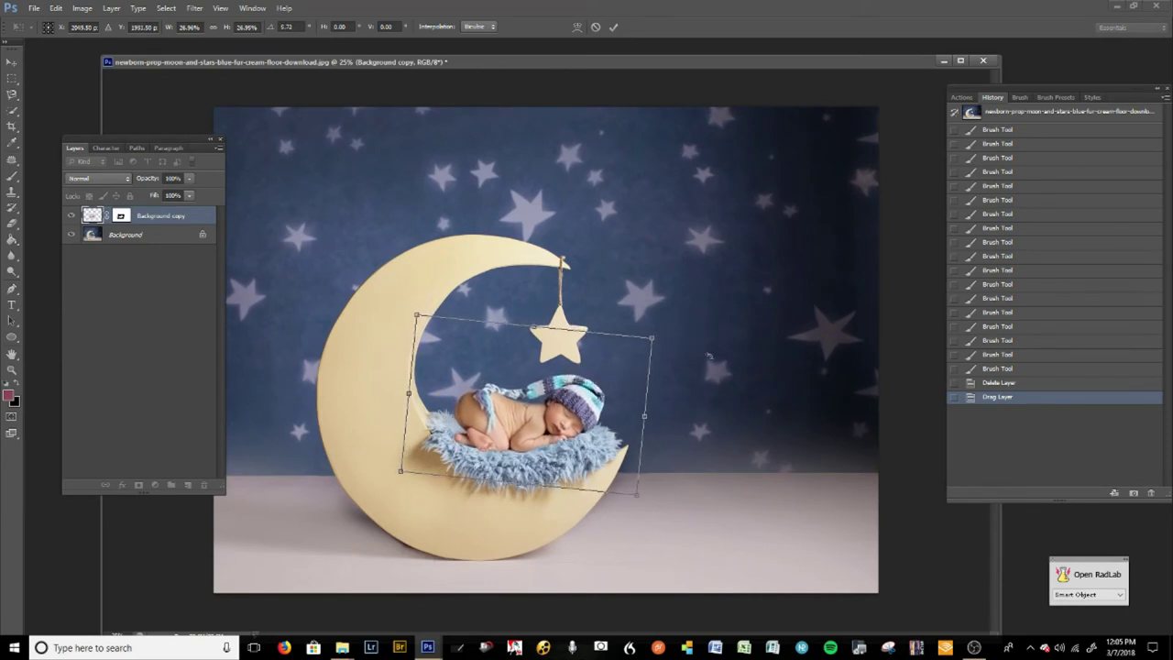
left_click_drag(708, 375, 715, 351)
left_click_drag(629, 400, 599, 401)
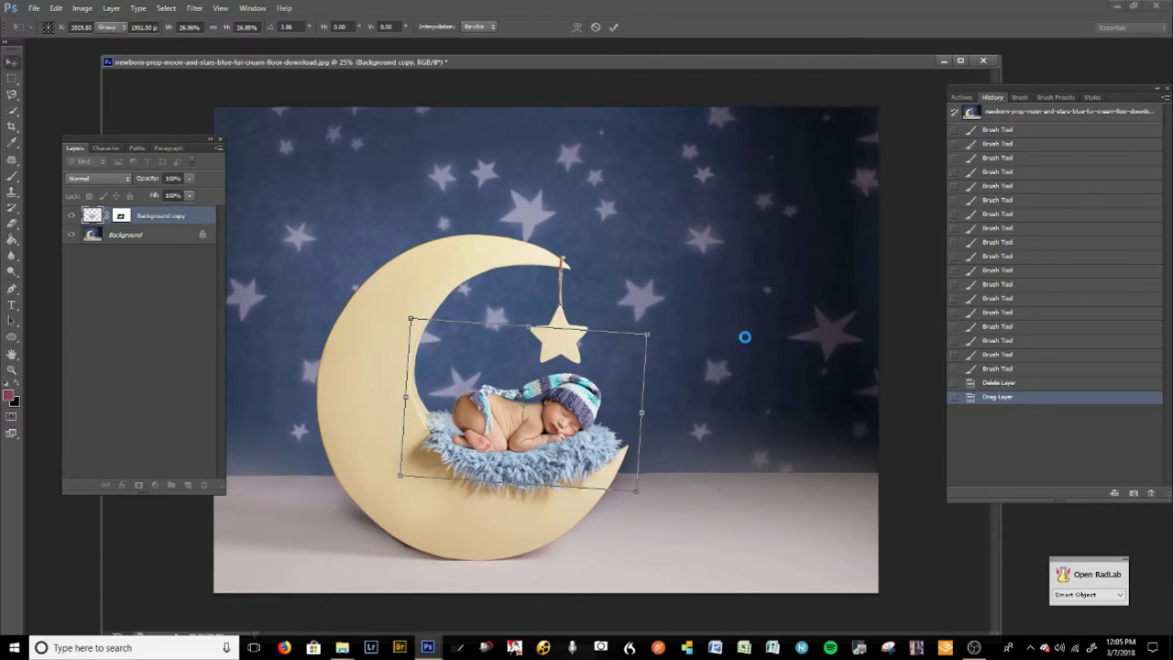
key("Return")
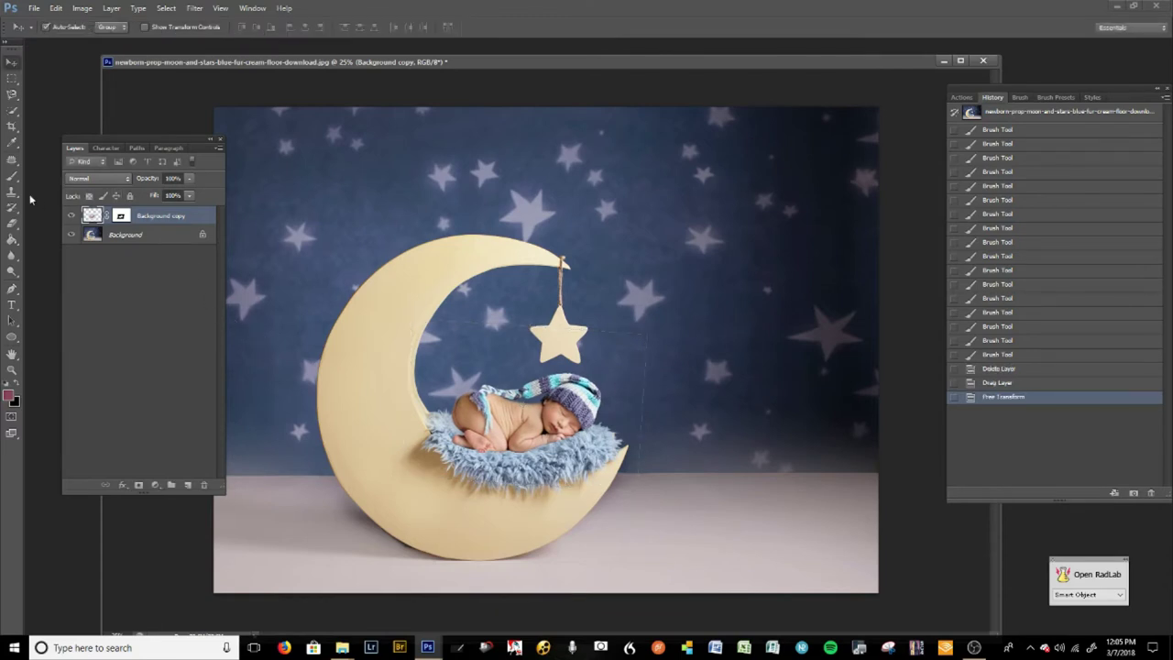
Step: Rename the masked baby layer as baby
left_click(12, 175)
left_click(121, 217)
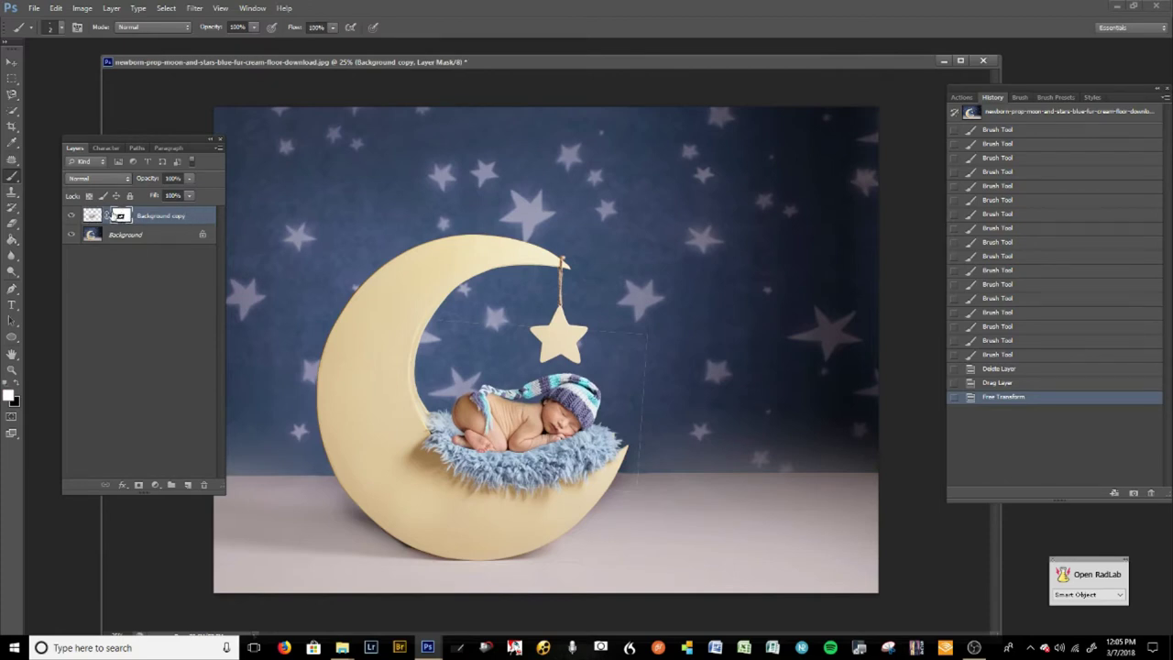
left_click(168, 216)
double_click(177, 217)
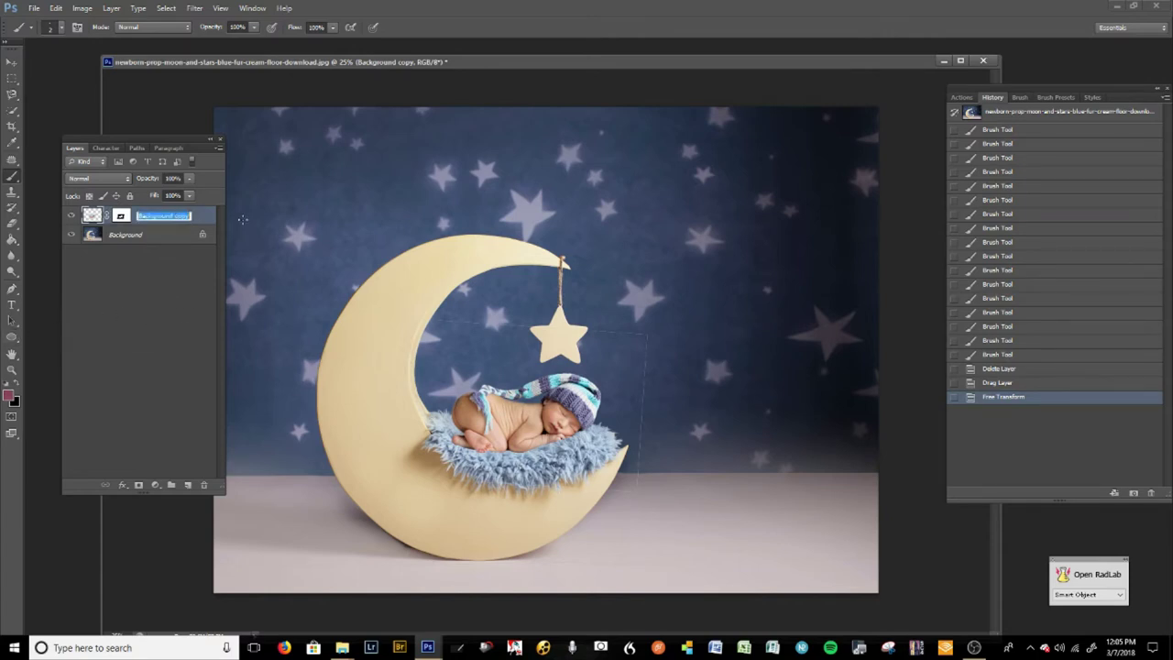
type("baby")
left_click(168, 278)
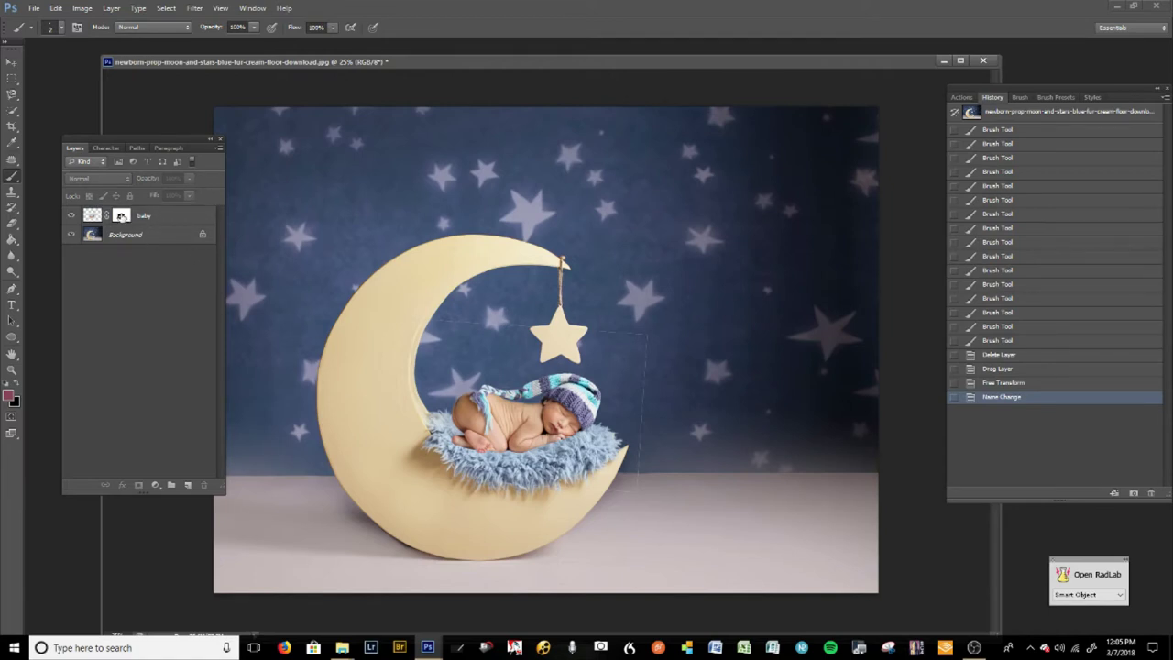
Step: Paint black on the baby layer's mask to erase the faint rectangular outline around the baby
left_click(121, 216)
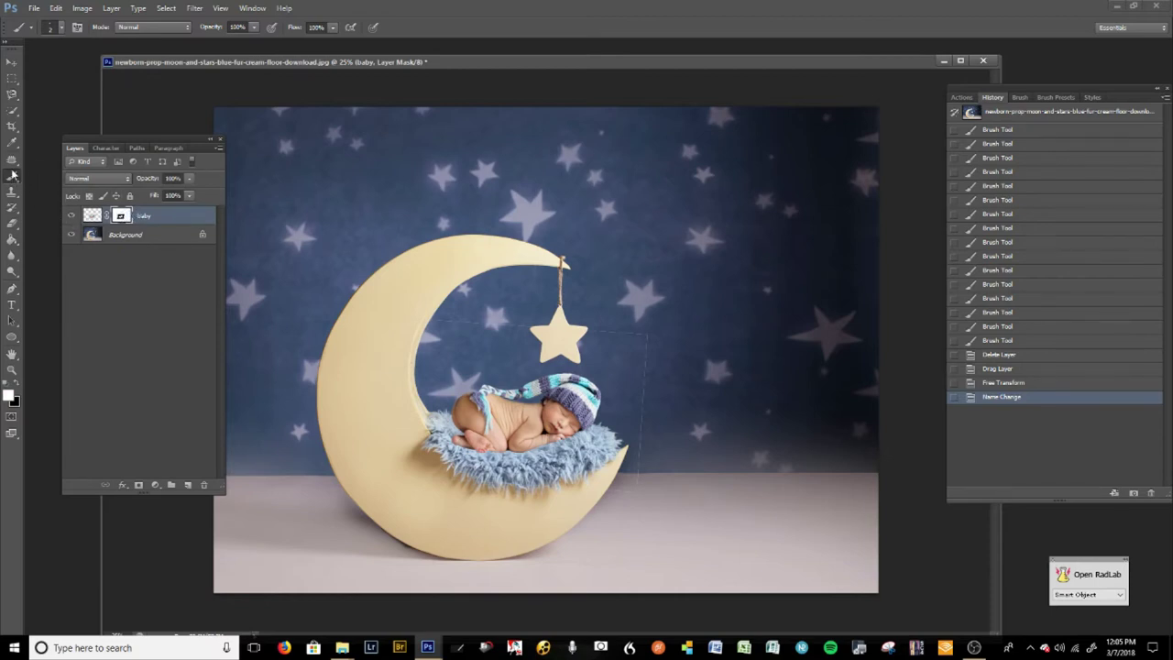
left_click_drag(554, 329, 523, 330)
key("ctrl+z")
left_click(15, 382)
left_click_drag(648, 361, 643, 480)
left_click_drag(622, 483, 623, 343)
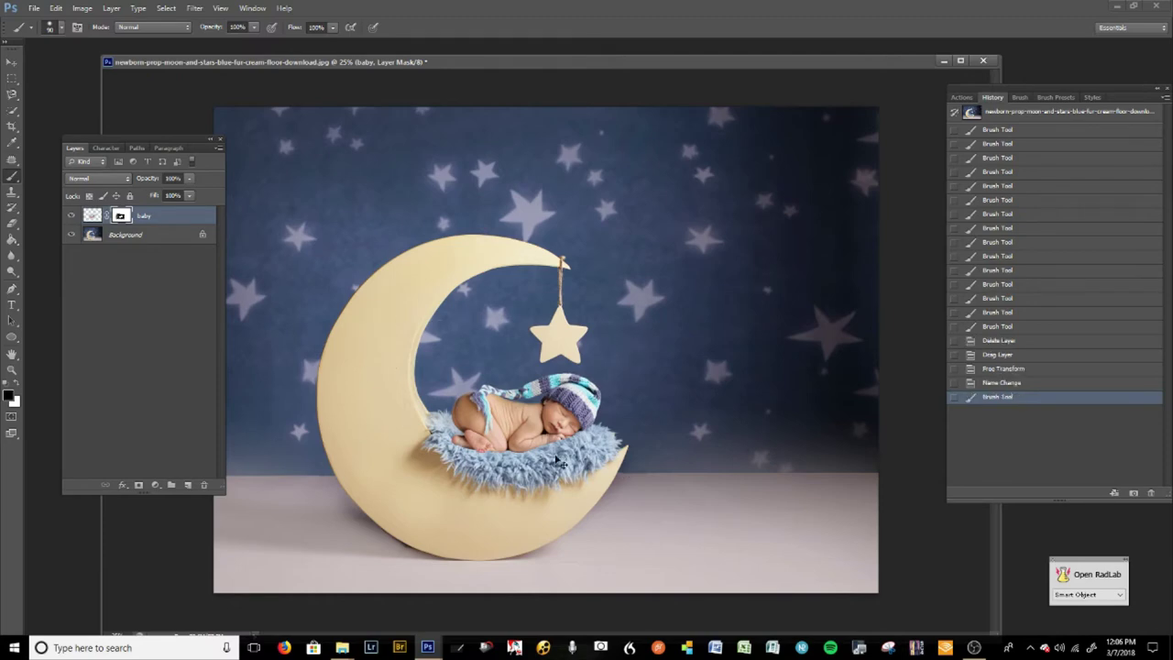
Step: Mask out the halo along the upper edge of the hat's knitted tail using a small black brush
key("ctrl+plus")
key("ctrl+plus")
left_click_drag(470, 454, 582, 338)
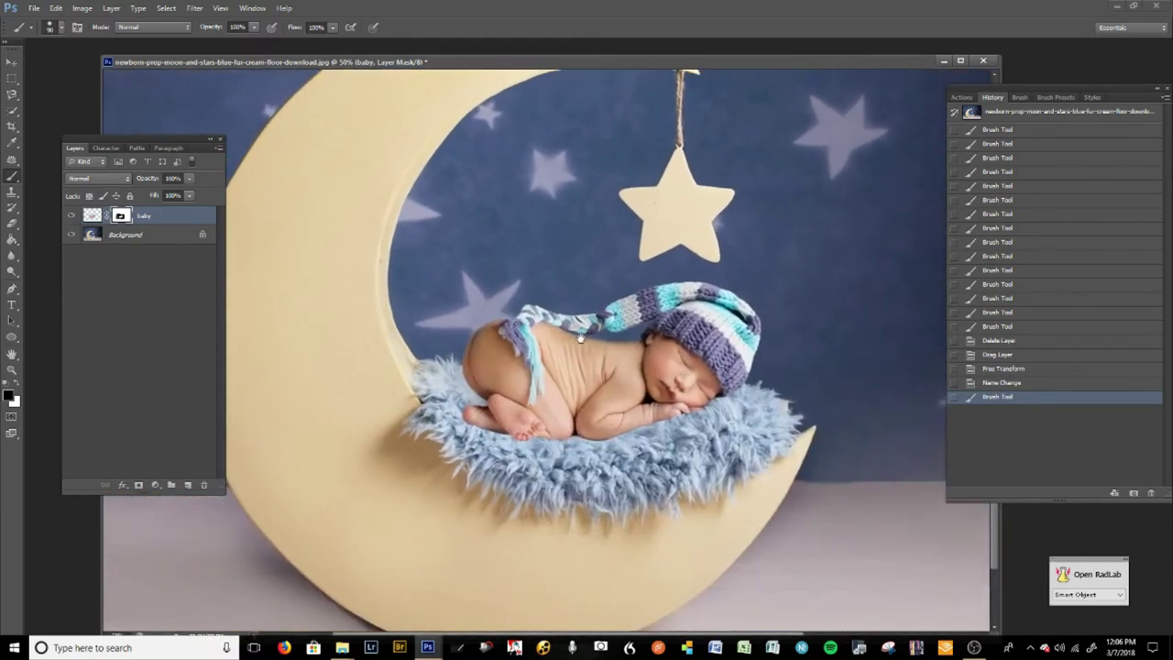
scroll(717, 321, "up", 2)
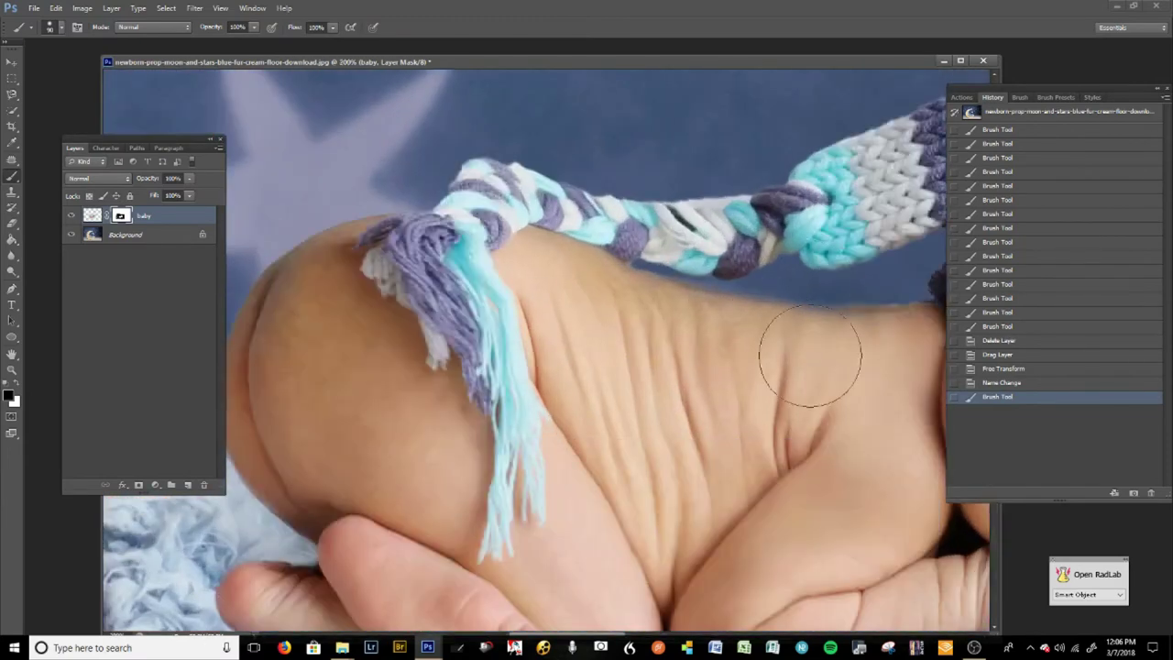
left_click_drag(675, 354, 418, 467)
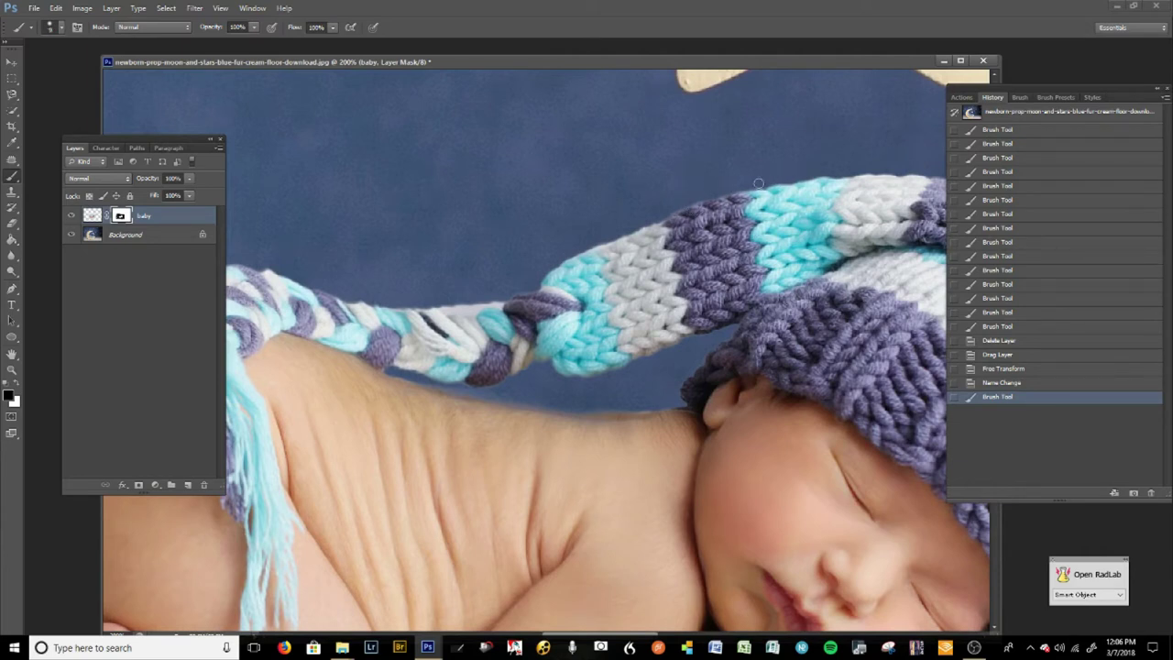
left_click(603, 238)
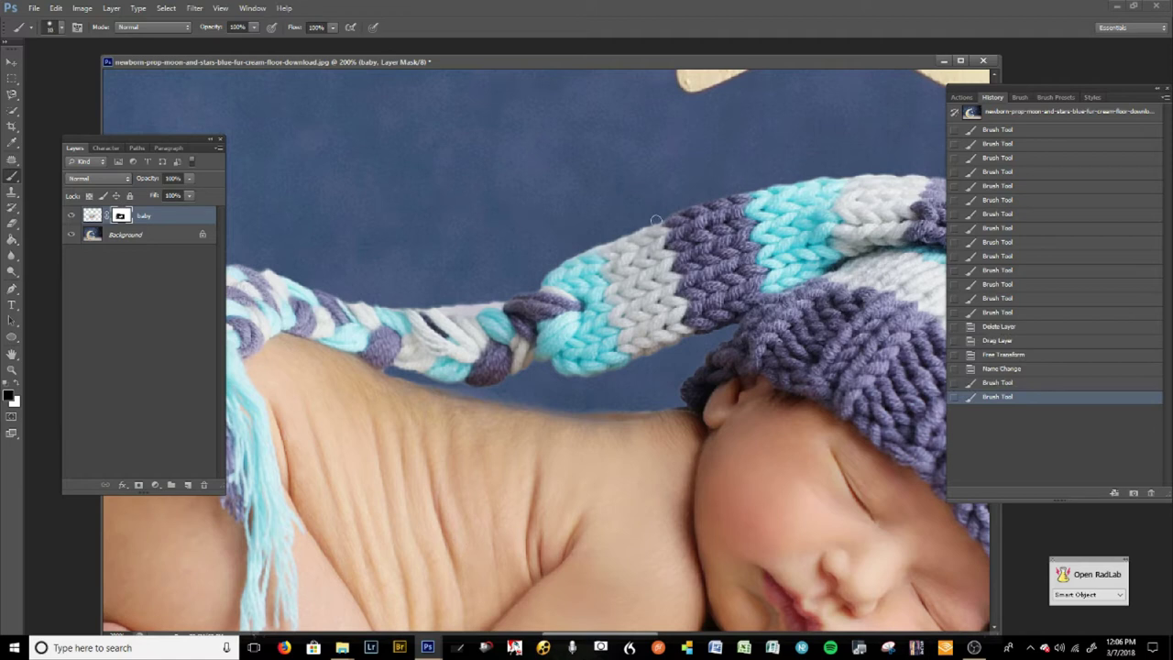
key("bracketright")
left_click(55, 27)
left_click_drag(696, 196, 597, 241)
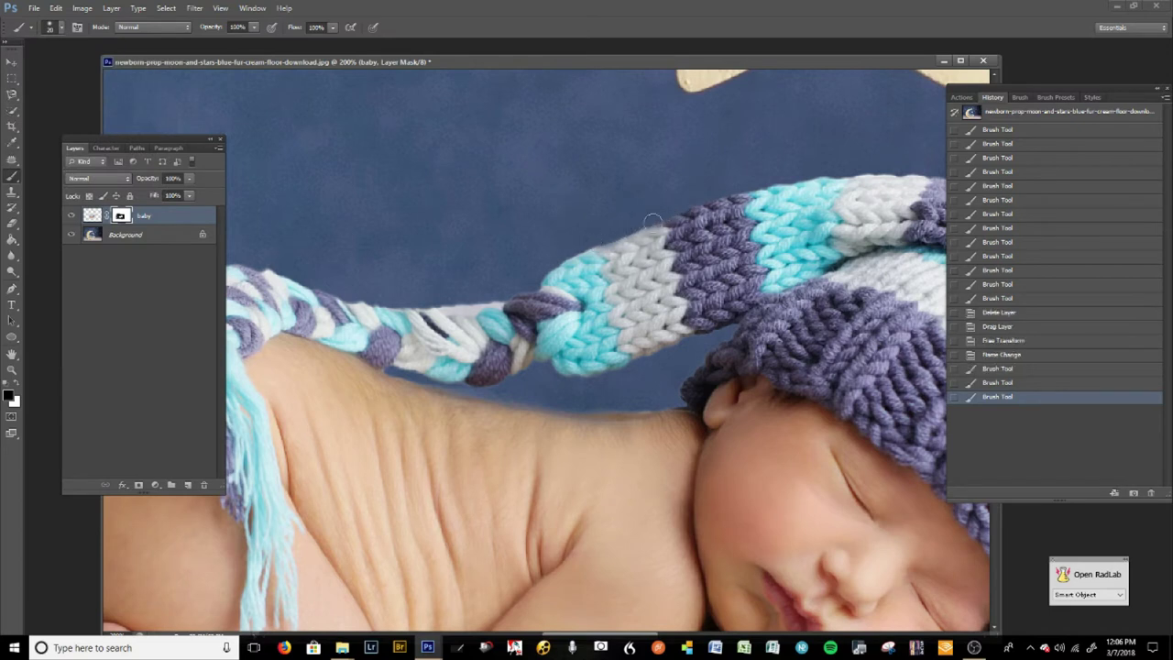
key("ctrl+z")
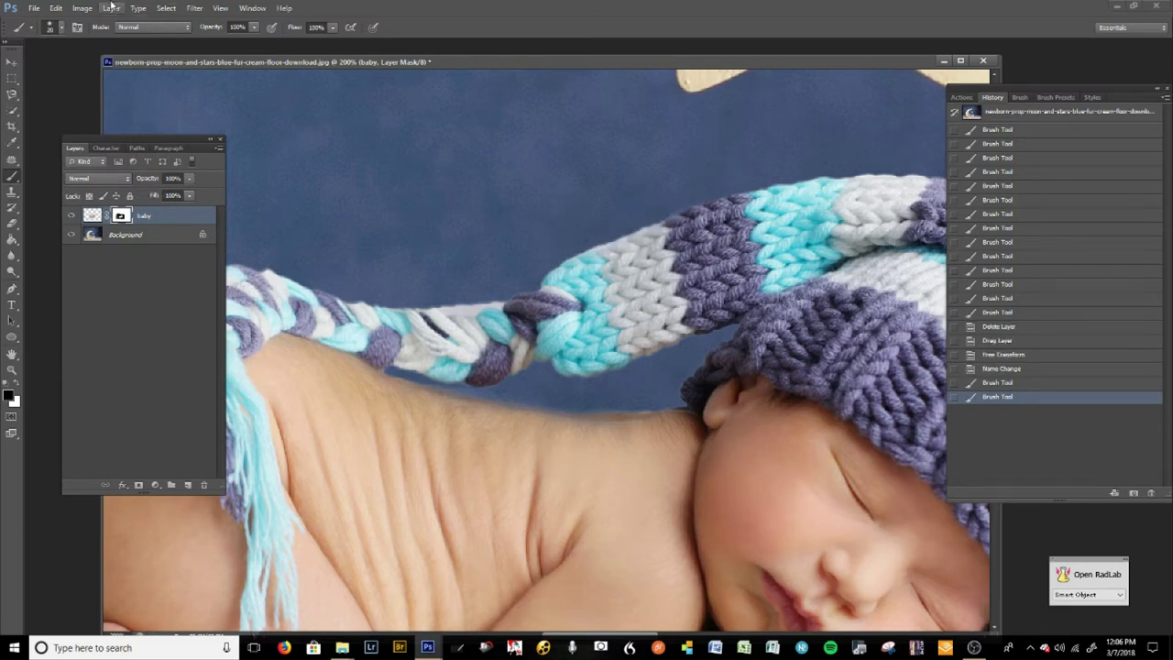
Step: Adjust the brush hardness, reduce the brush size, and trim the mask along the upper edge of the hat's striped tail
left_click(60, 28)
left_click(66, 94)
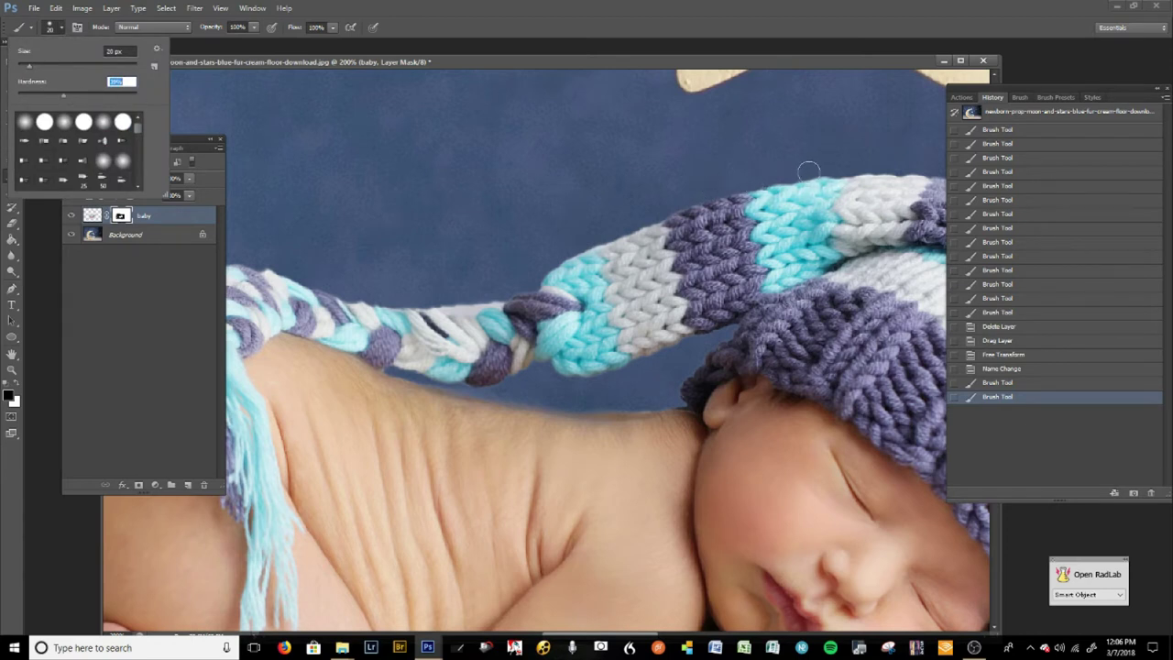
left_click(838, 157)
key("bracketleft")
key("bracketleft")
key("bracketleft")
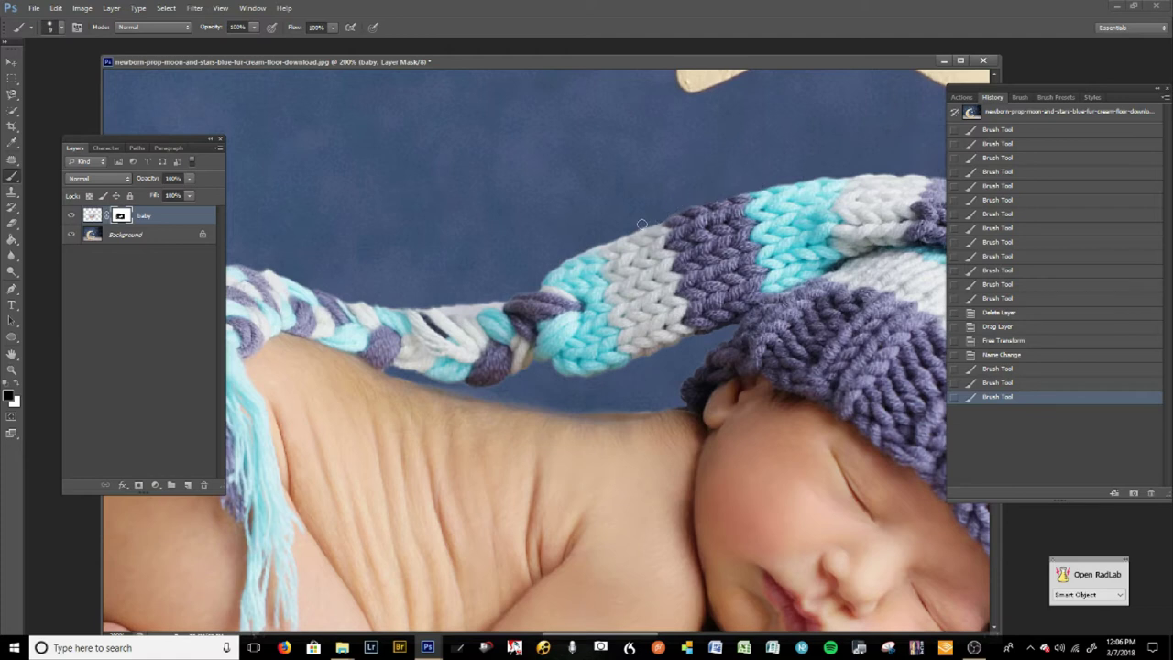
left_click_drag(573, 246, 458, 278)
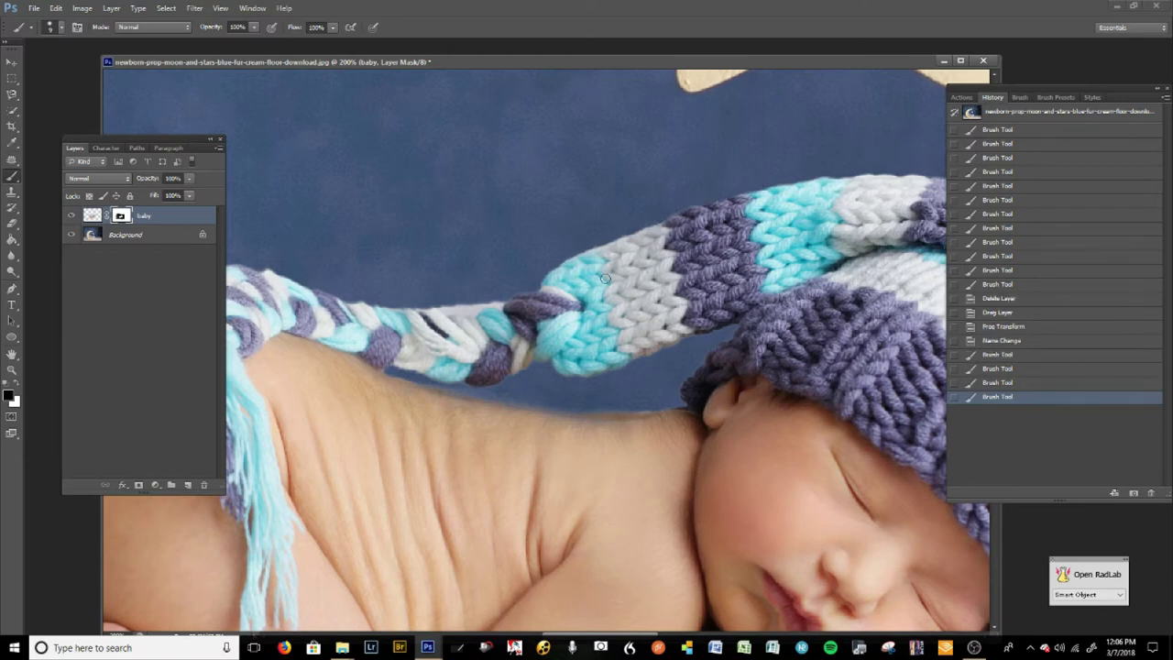
Step: Trim the mask along the upper edge of the braid near the tassel with small black strokes
scroll(627, 288, "left", 5)
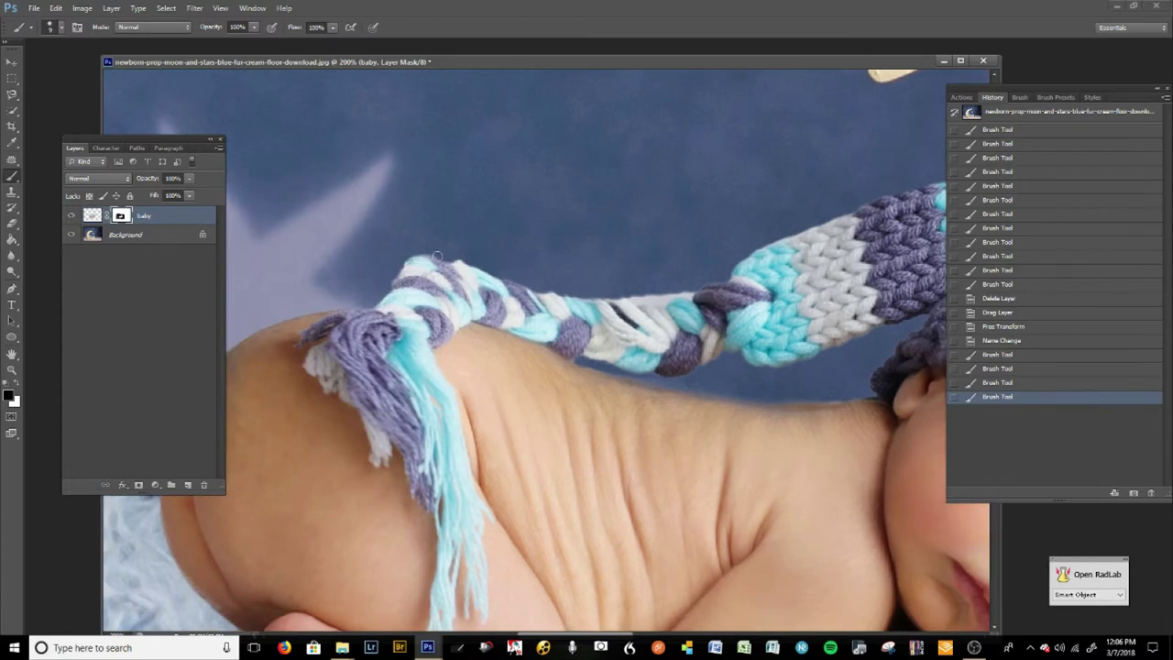
left_click_drag(411, 266, 394, 273)
left_click(423, 259)
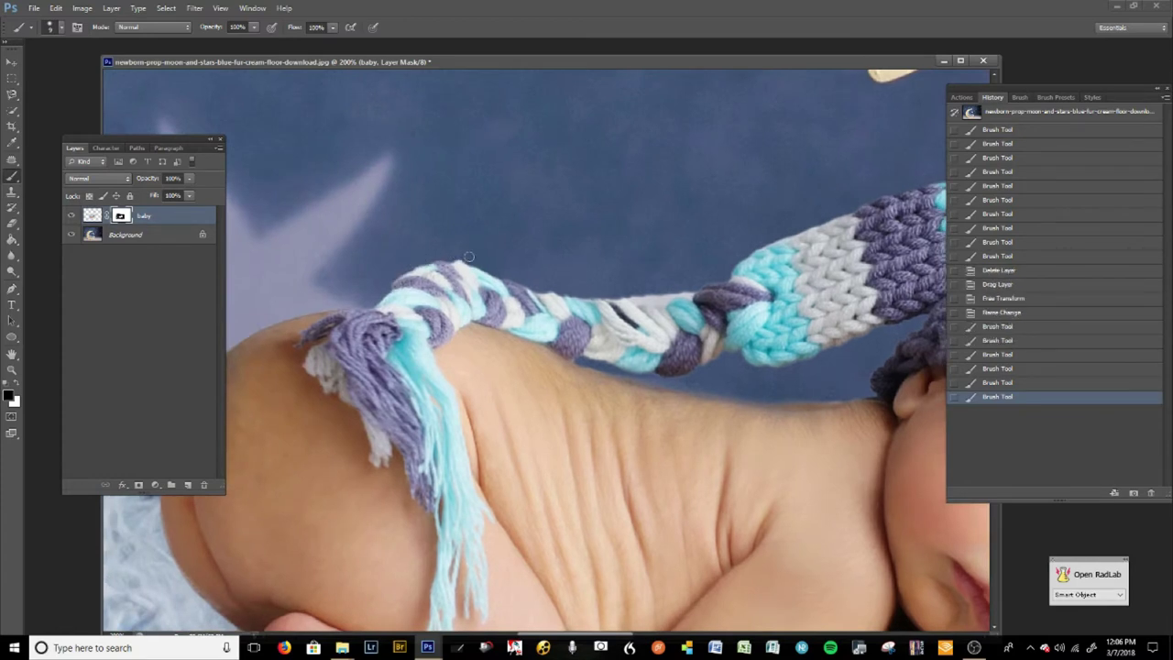
left_click(456, 259)
left_click(406, 270)
left_click(423, 264)
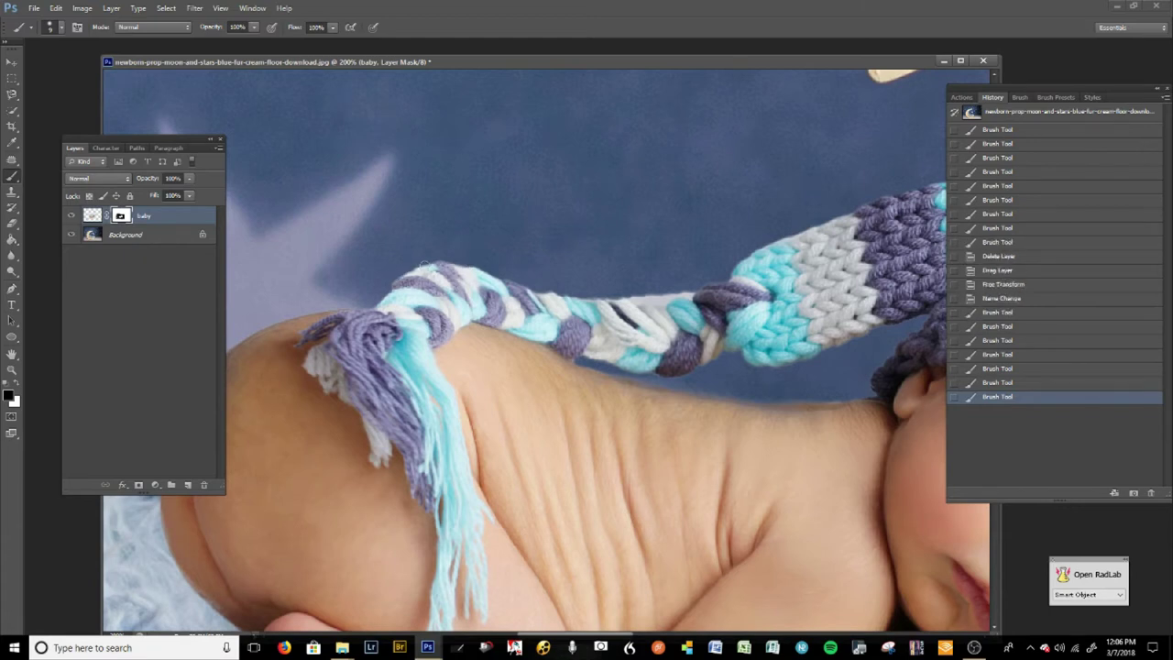
left_click_drag(401, 275, 392, 286)
Step: Clean the mask edge around the baby's bottom, from the tassel down to the fur, with small black strokes
left_click_drag(370, 339, 565, 231)
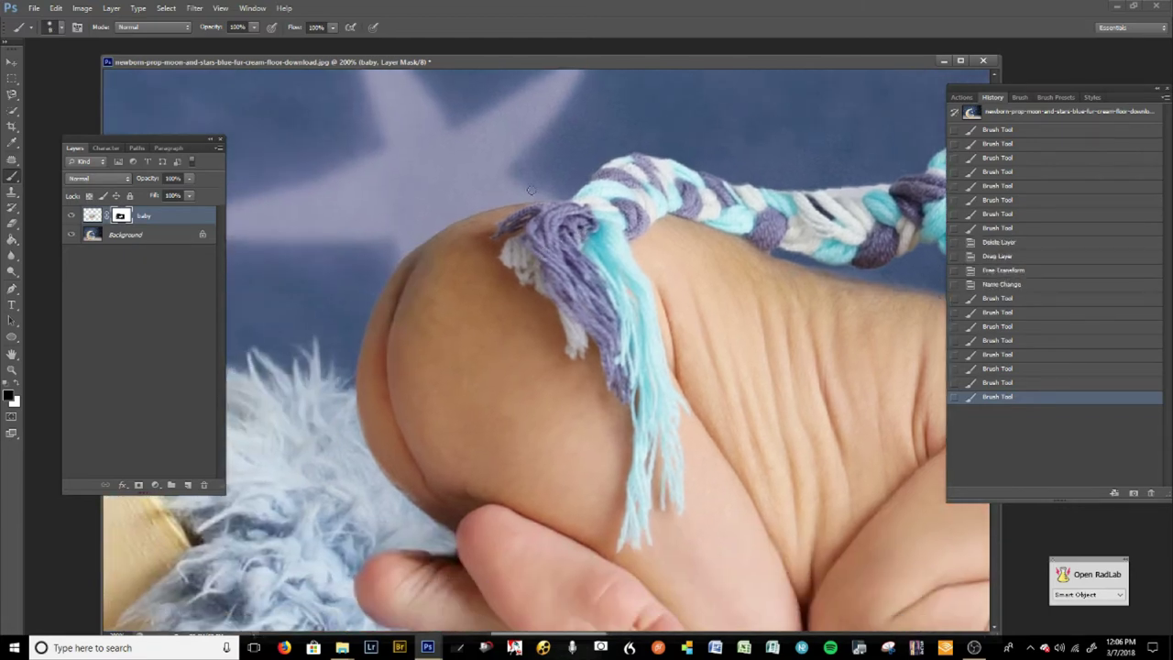
left_click(413, 237)
left_click(459, 215)
left_click(414, 240)
left_click(409, 249)
left_click(392, 267)
left_click(371, 293)
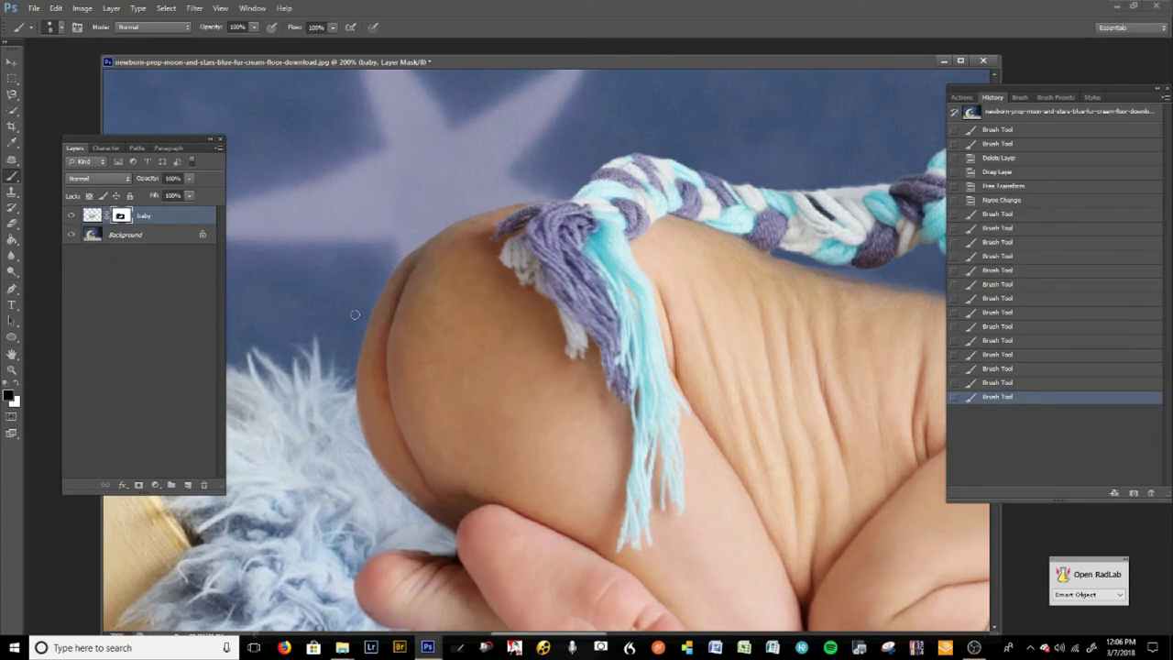
left_click(348, 340)
left_click(363, 308)
left_click(350, 339)
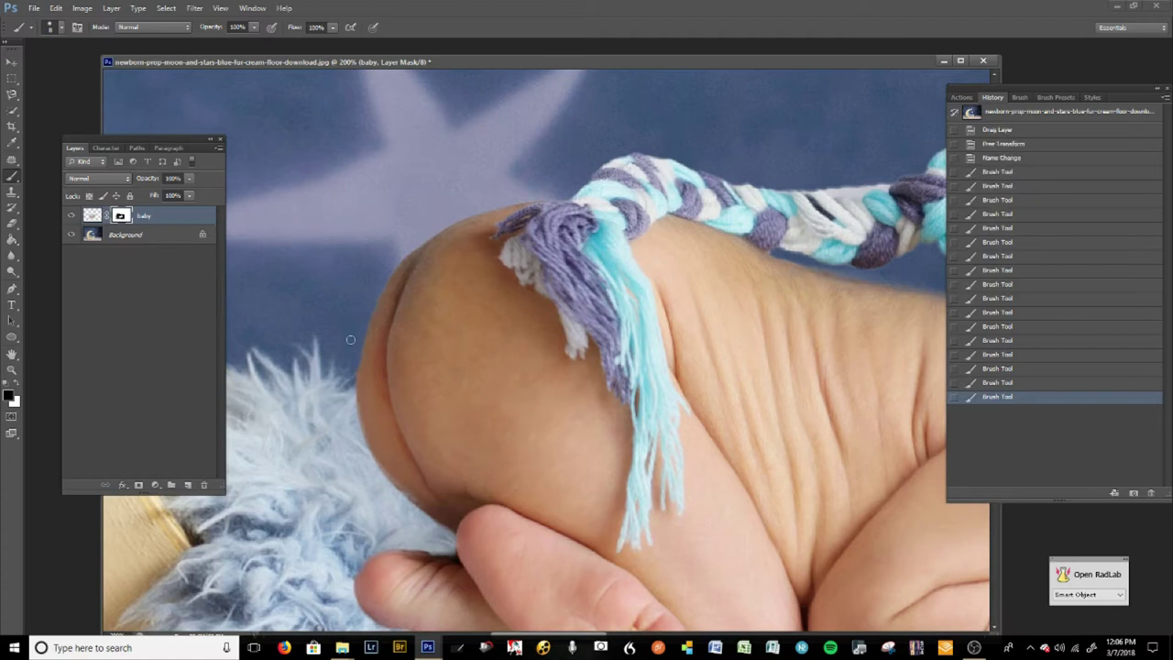
left_click(346, 371)
left_click(352, 385)
left_click(350, 359)
Step: Touch up the mask around the baby's feet with white paint
left_click_drag(568, 444, 514, 350)
key("x")
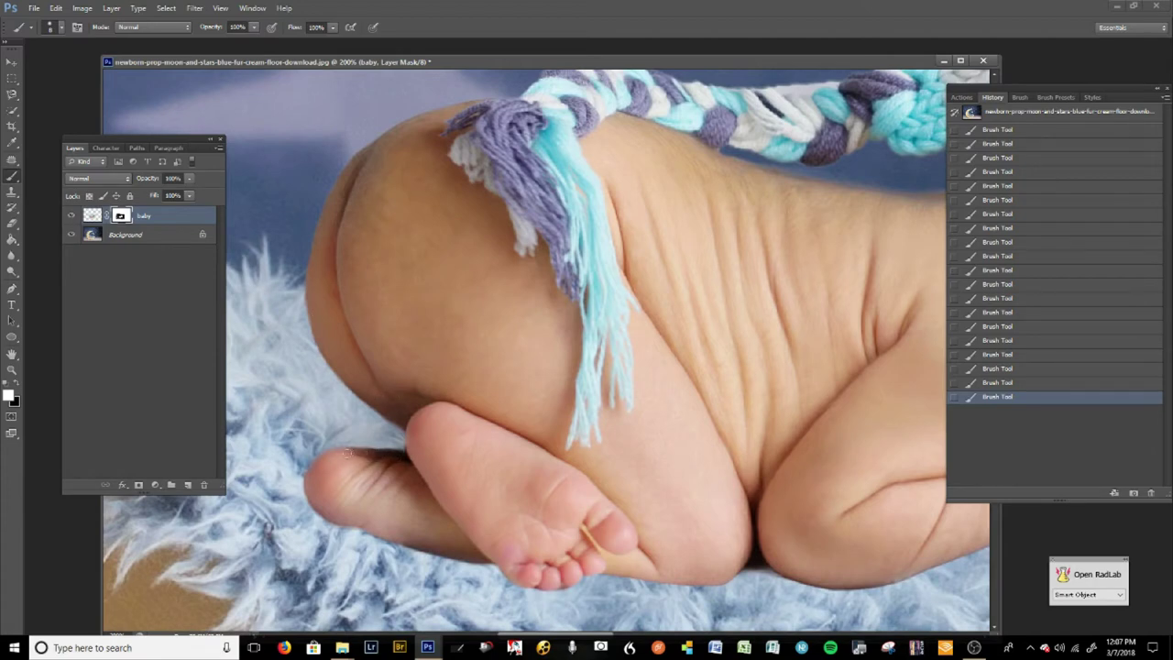
left_click_drag(584, 499, 461, 437)
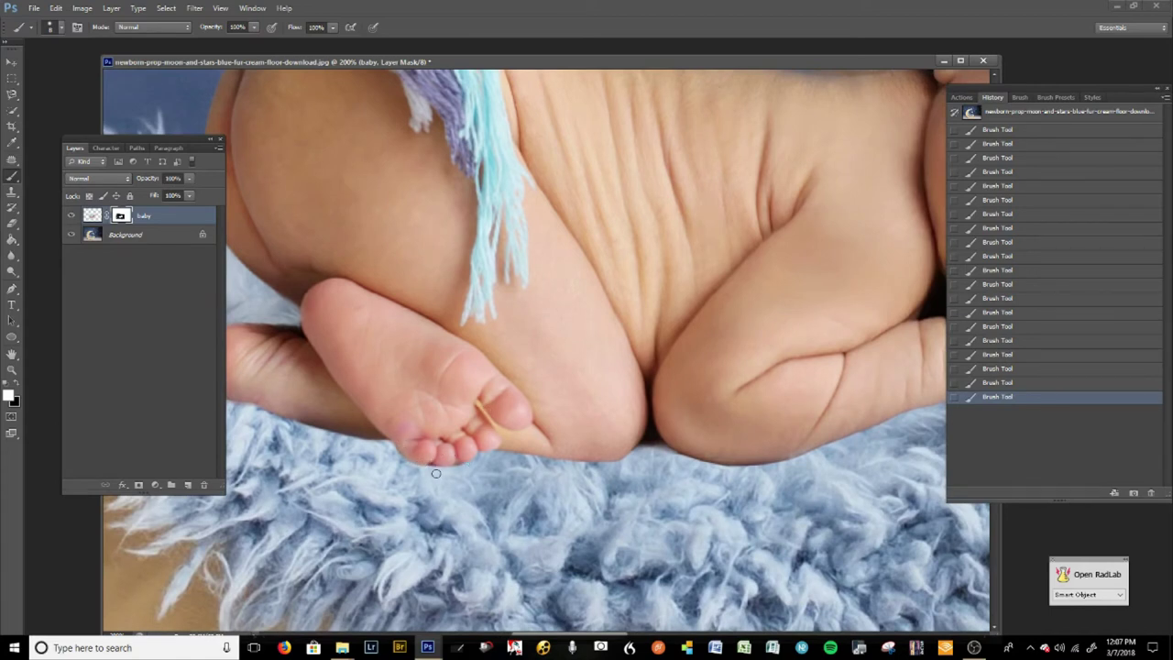
Step: Trim the mask beneath the toes, knees, forearm and hand in black, switching to white to restore the fingers
key("x")
left_click_drag(645, 461, 345, 448)
left_click_drag(681, 410, 497, 448)
scroll(499, 448, "right", 2)
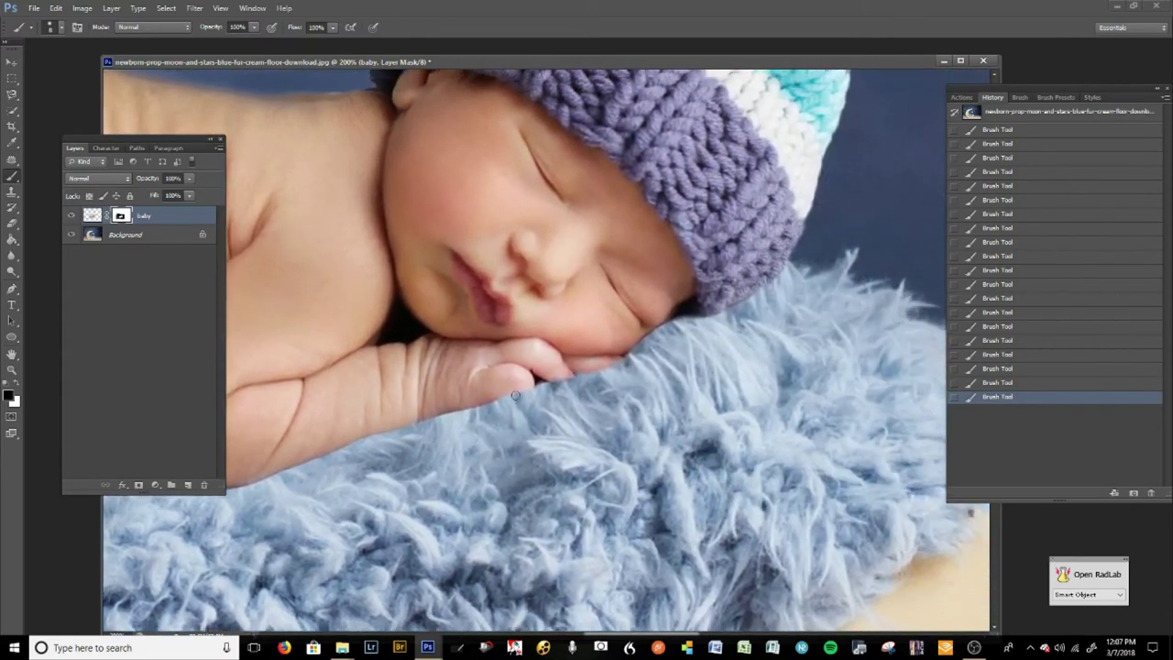
scroll(610, 354, "up", 3)
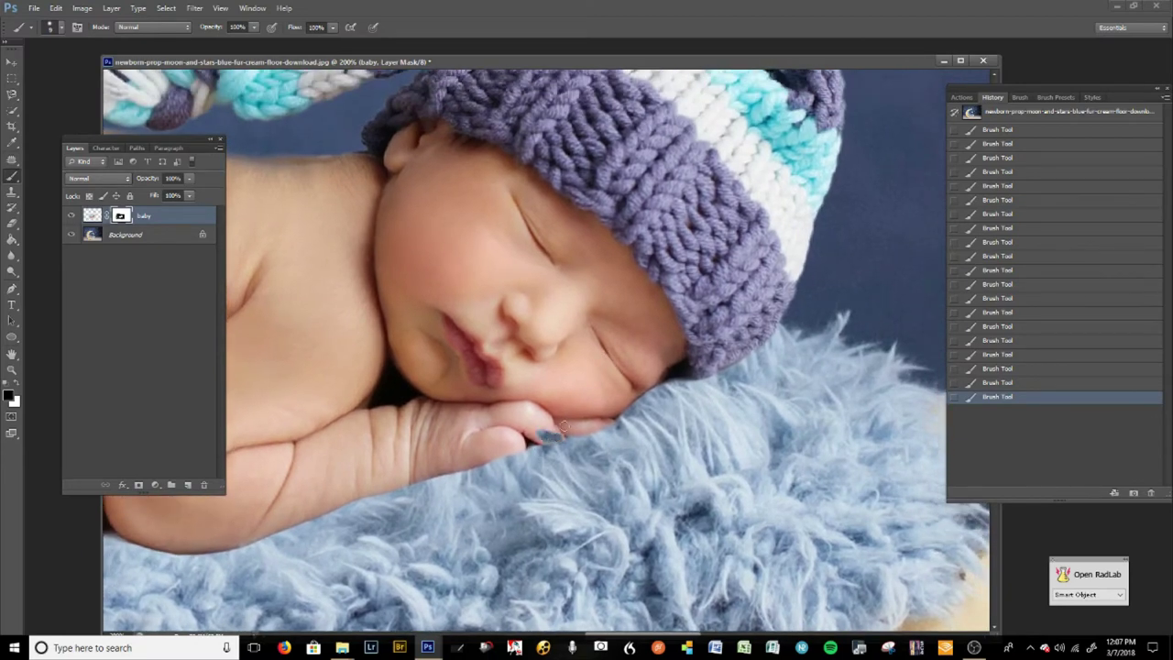
key("x")
Step: Touch up the mask along the baby's upper back beneath the hat tail with a white brush, enlarging the brush
scroll(646, 343, "up", 10)
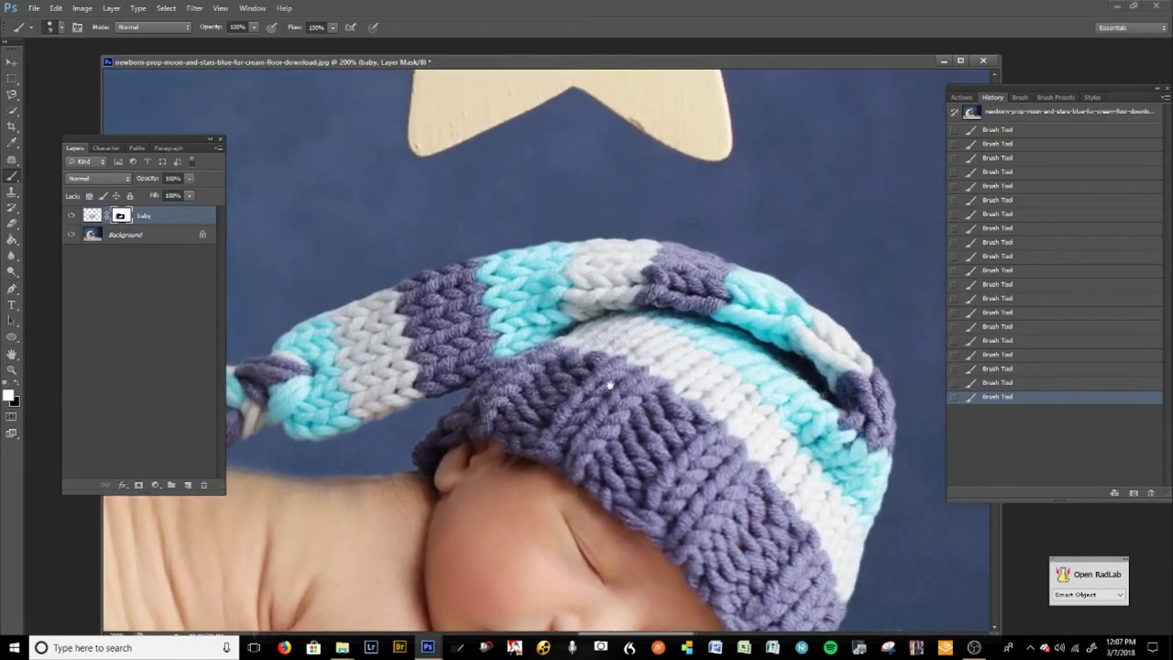
left_click_drag(610, 385, 825, 344)
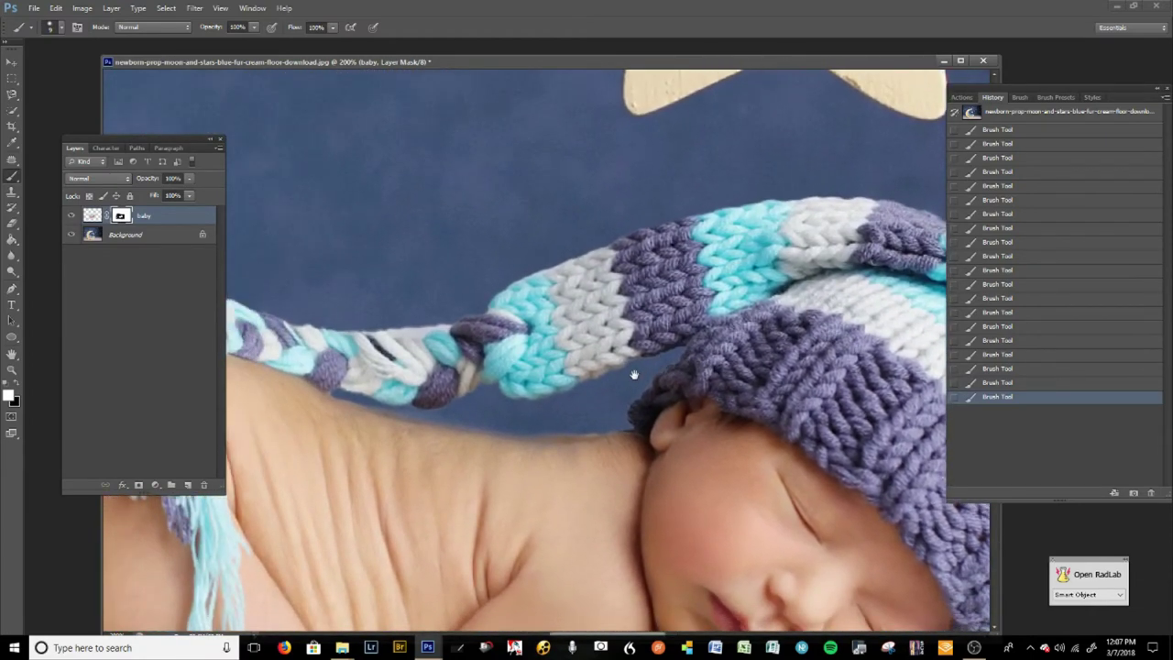
left_click_drag(634, 373, 620, 375)
mouse_move(587, 419)
left_mouse_down()
mouse_move(495, 423)
mouse_move(553, 418)
mouse_move(586, 438)
left_mouse_up()
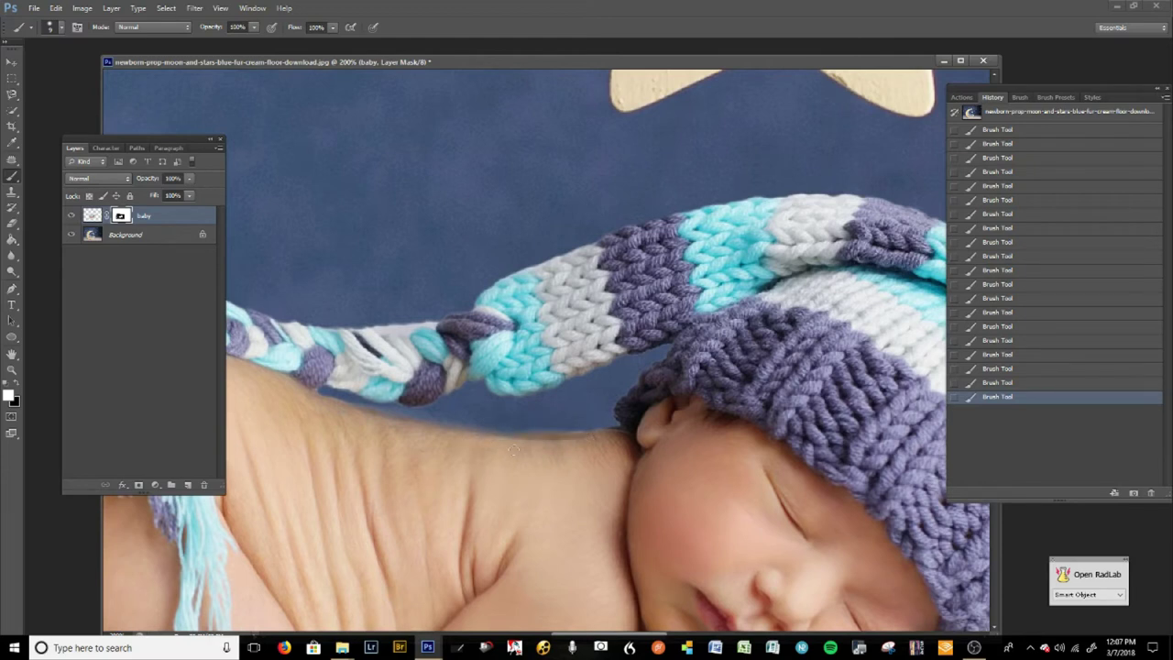
key("]")
key("]")
key("]")
key("]")
key("]")
left_click(330, 420)
Step: Refine the mask edge along the baby's back below the braid with a smaller black brush
left_click_drag(425, 417, 562, 376)
key("bracketleft")
key("bracketleft")
key("bracketleft")
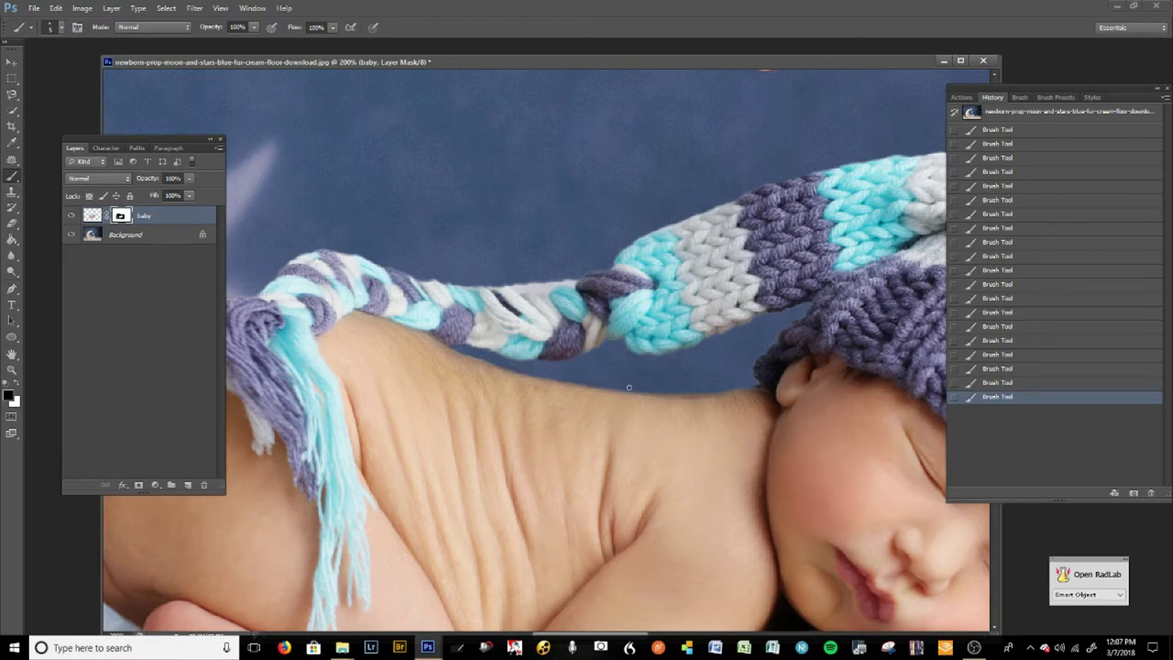
Step: Refine the baby's layer mask in the gap between the striped hat and the upper back, painting in white and in black
key("x")
left_click_drag(732, 430, 667, 311)
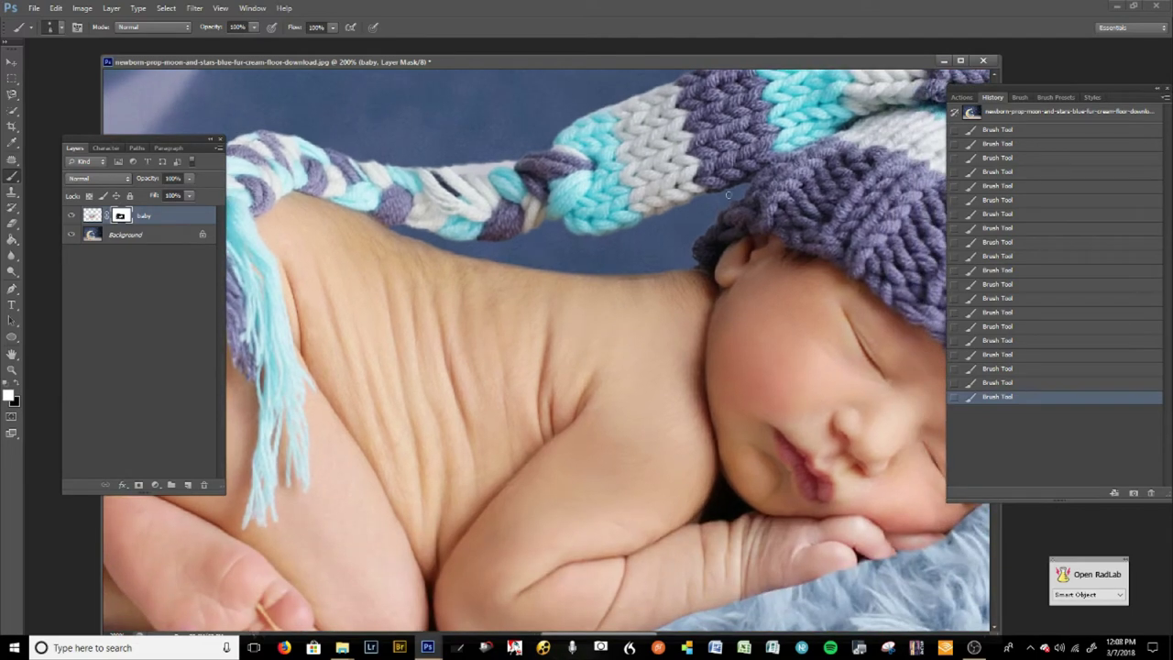
left_click_drag(703, 198, 667, 209)
key("x")
mouse_move(666, 213)
left_mouse_down()
mouse_move(600, 238)
mouse_move(567, 235)
mouse_move(606, 236)
mouse_move(748, 187)
mouse_move(726, 206)
left_mouse_up()
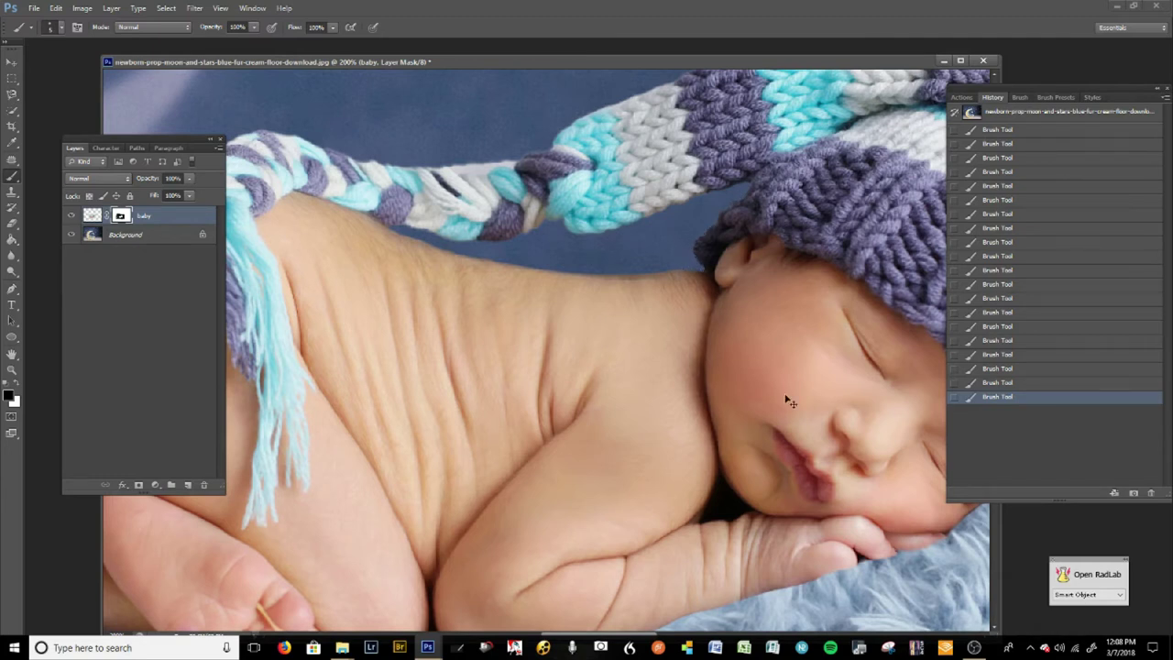
Step: Review the whole composite, and inspect the baby, hat and fur nest up close
key("ctrl+minus")
key("ctrl+minus")
key("ctrl+minus")
key("ctrl+minus")
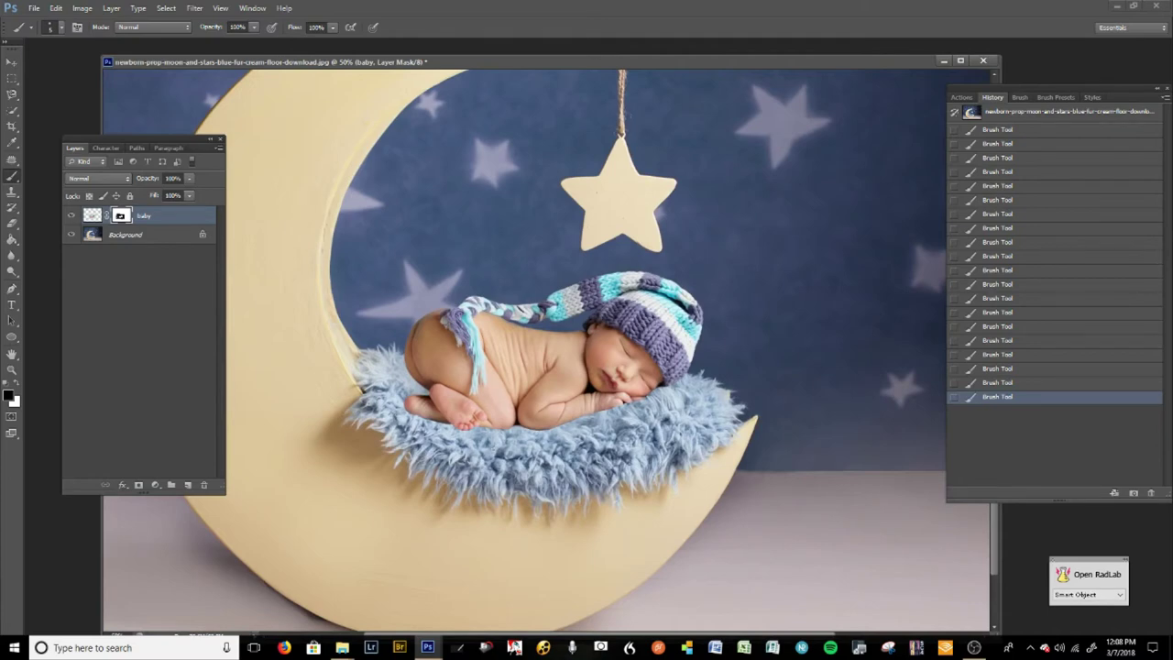
key("ctrl+minus")
key("ctrl+minus")
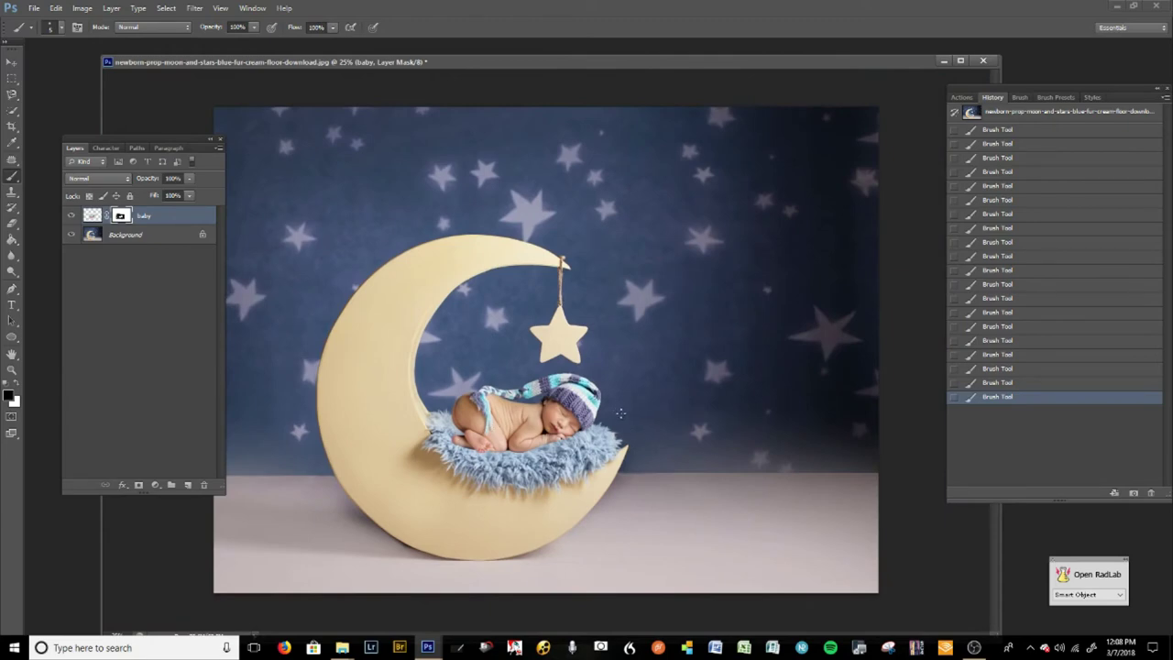
scroll(546, 351, "up", 4)
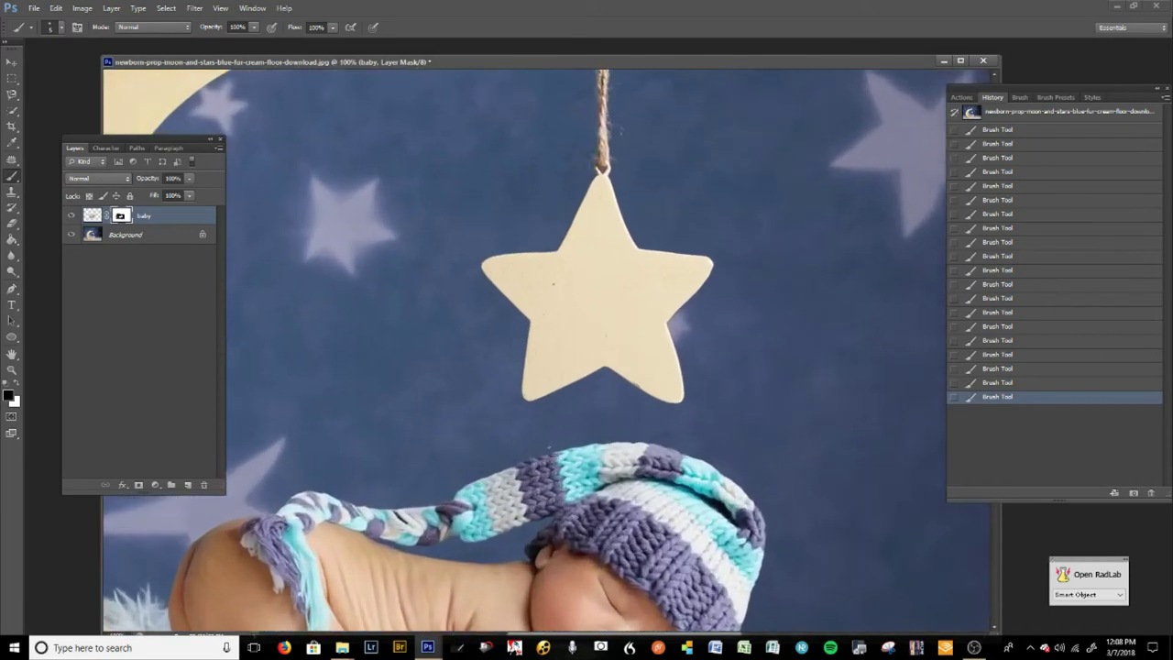
mouse_move(488, 499)
left_mouse_down()
mouse_move(591, 194)
mouse_move(606, 98)
left_mouse_up()
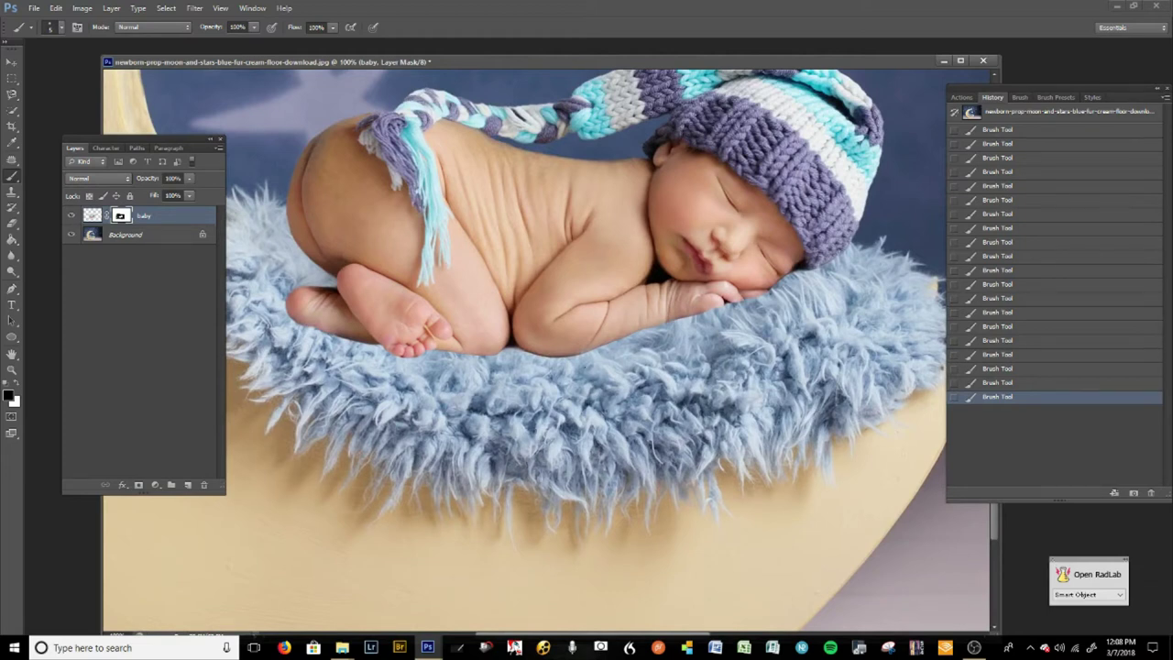
Step: Duplicate the Background layer twice and move both copies above the baby layer
left_click(156, 236)
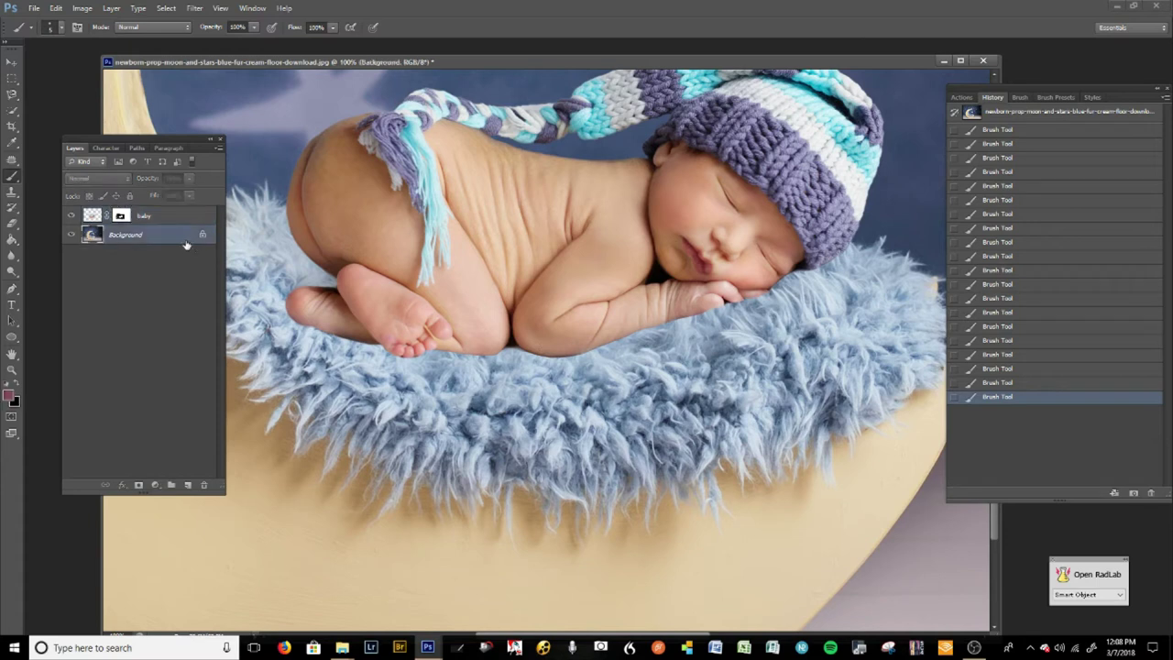
left_click_drag(178, 236, 188, 484)
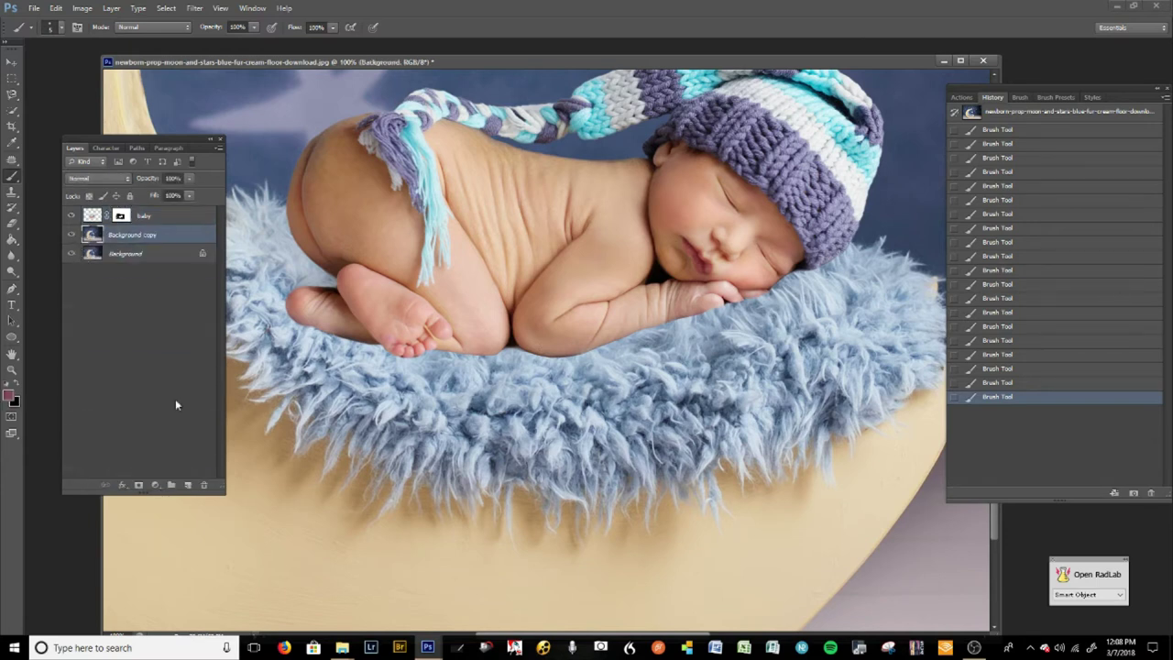
left_click(156, 253)
key("ctrl+j")
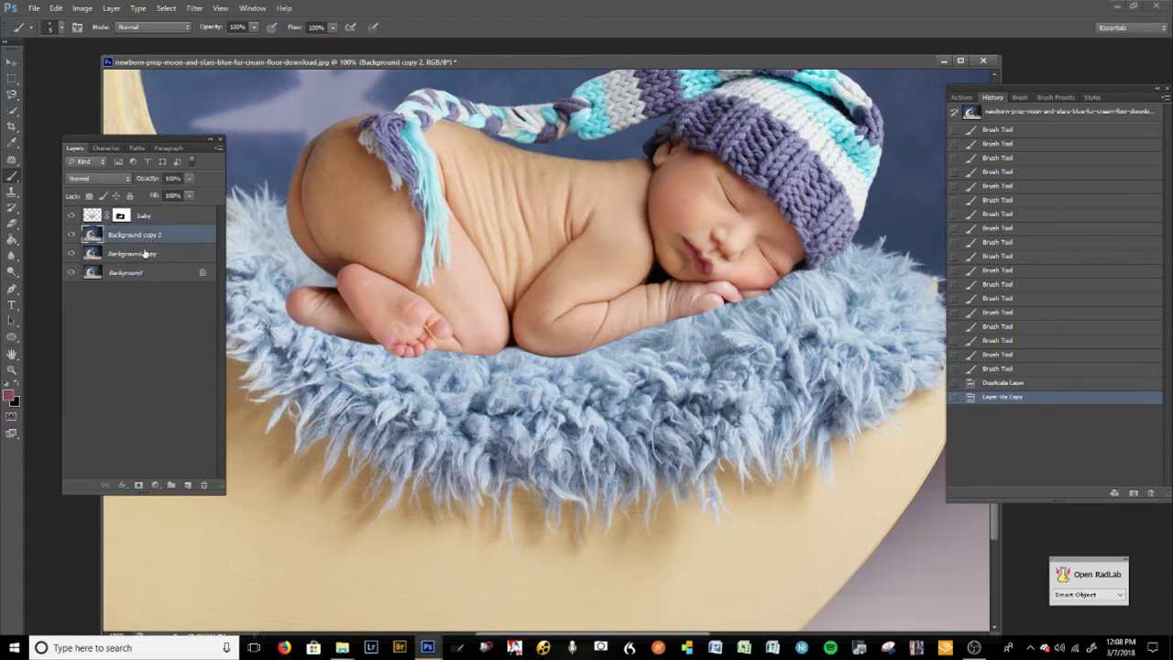
left_click(185, 251)
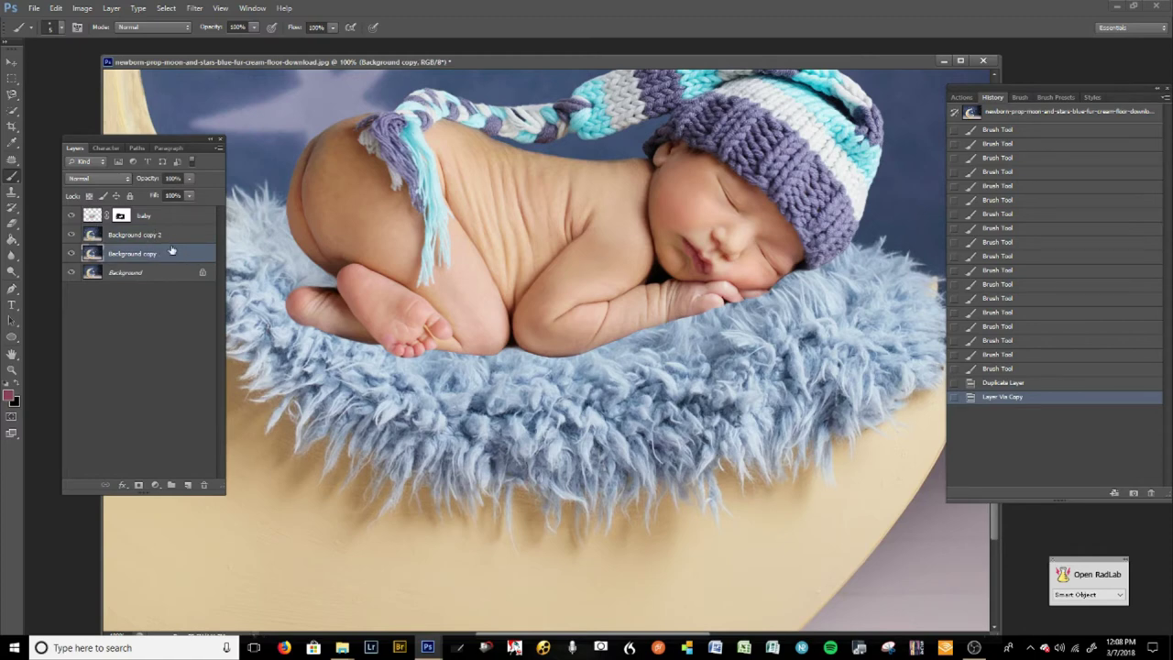
left_click_drag(161, 253, 146, 212)
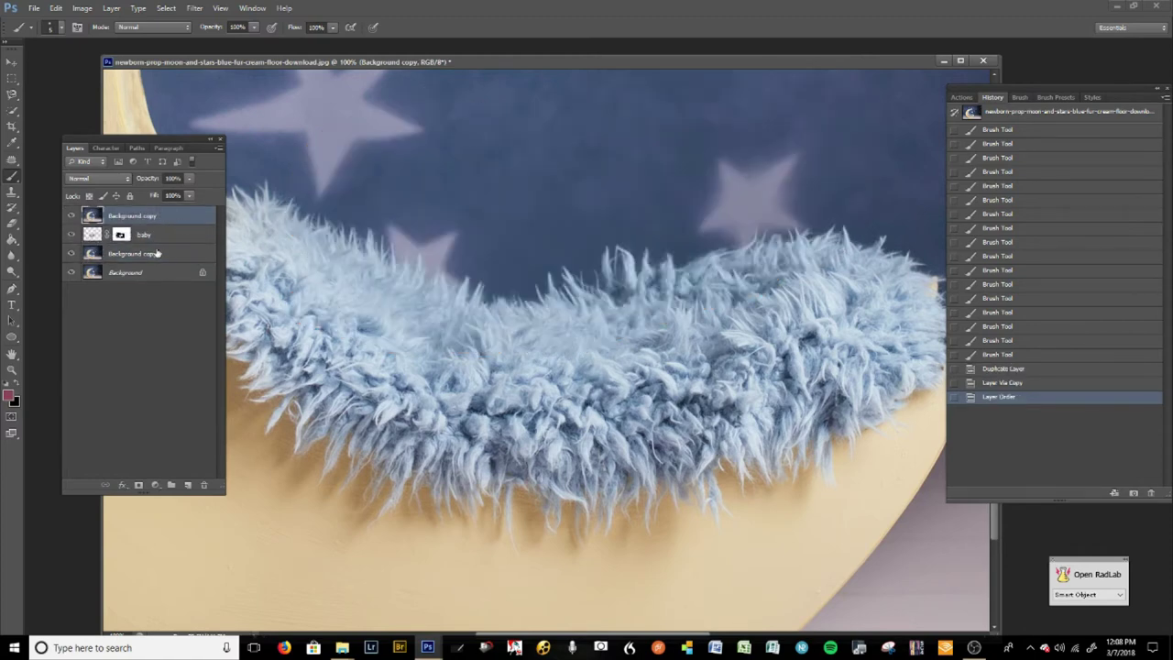
left_click(175, 254)
left_click_drag(158, 253, 161, 213)
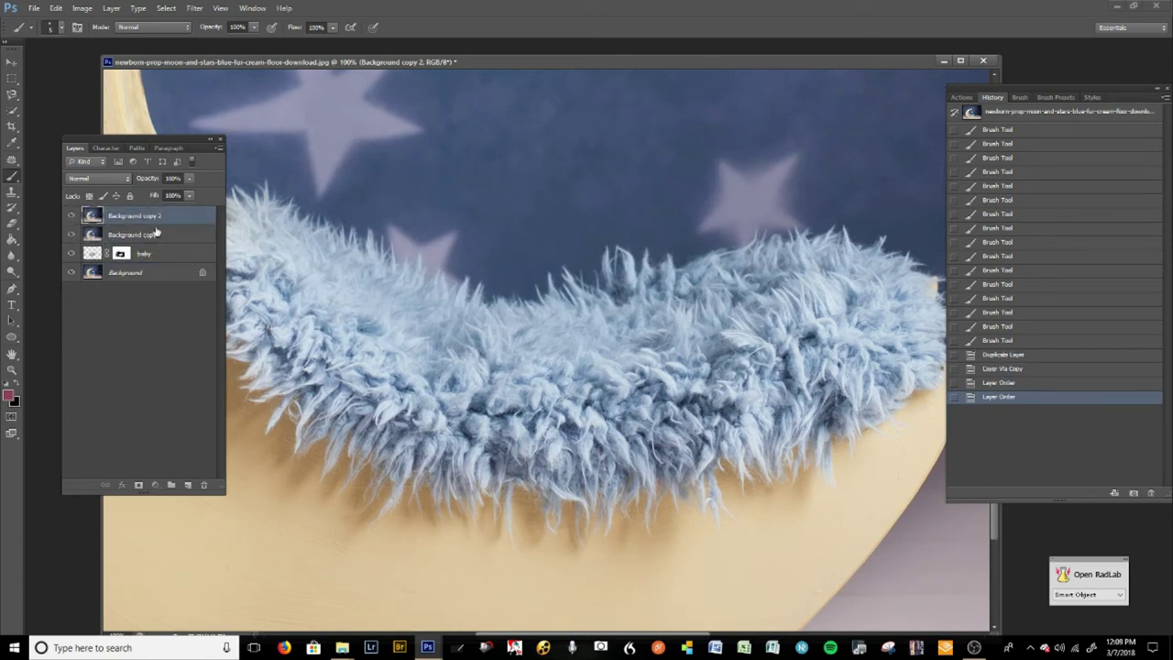
Step: Rename the lower background copy to "Fur" and add a layer mask to it
left_click(157, 234)
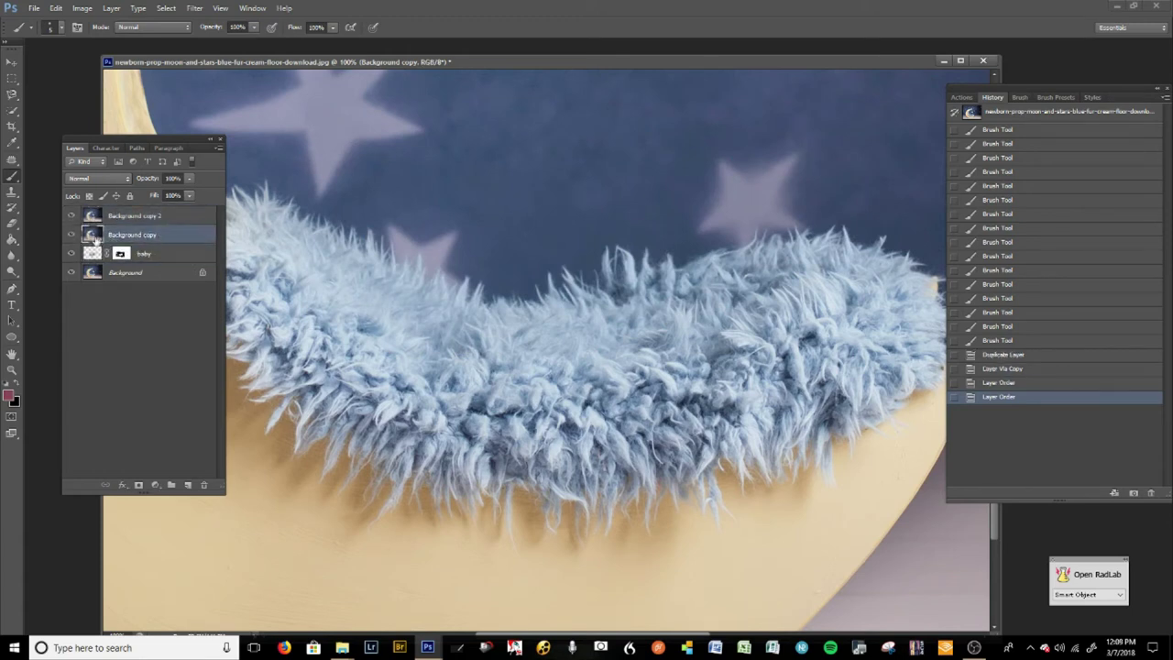
double_click(150, 236)
type("Fur")
key("Return")
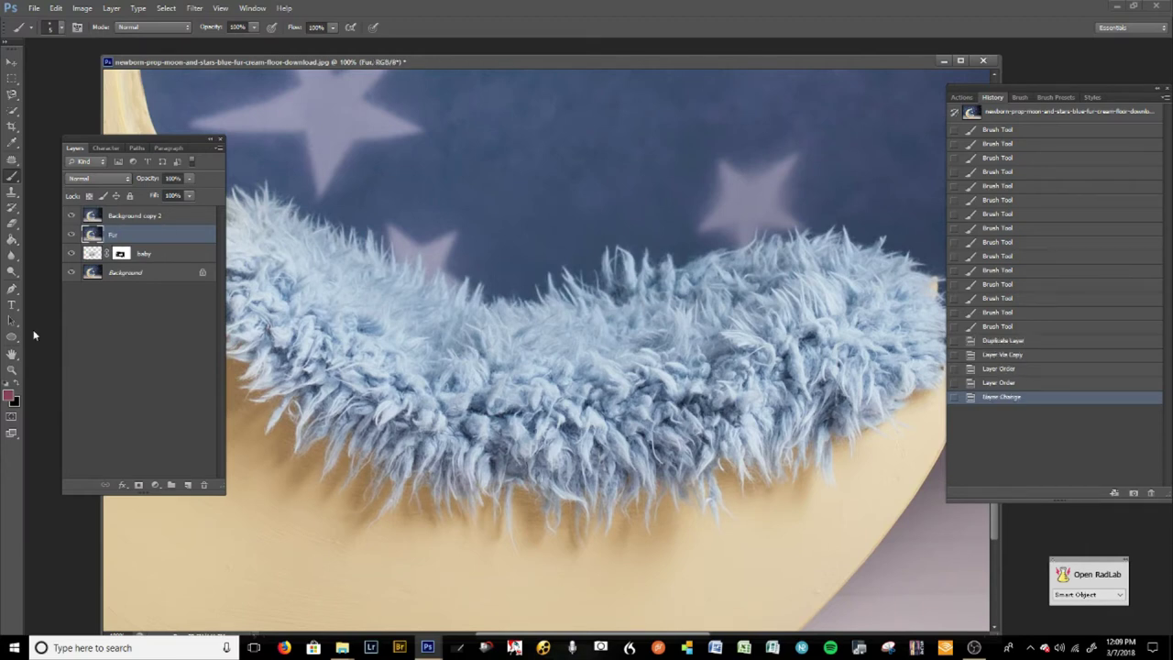
left_click(167, 218)
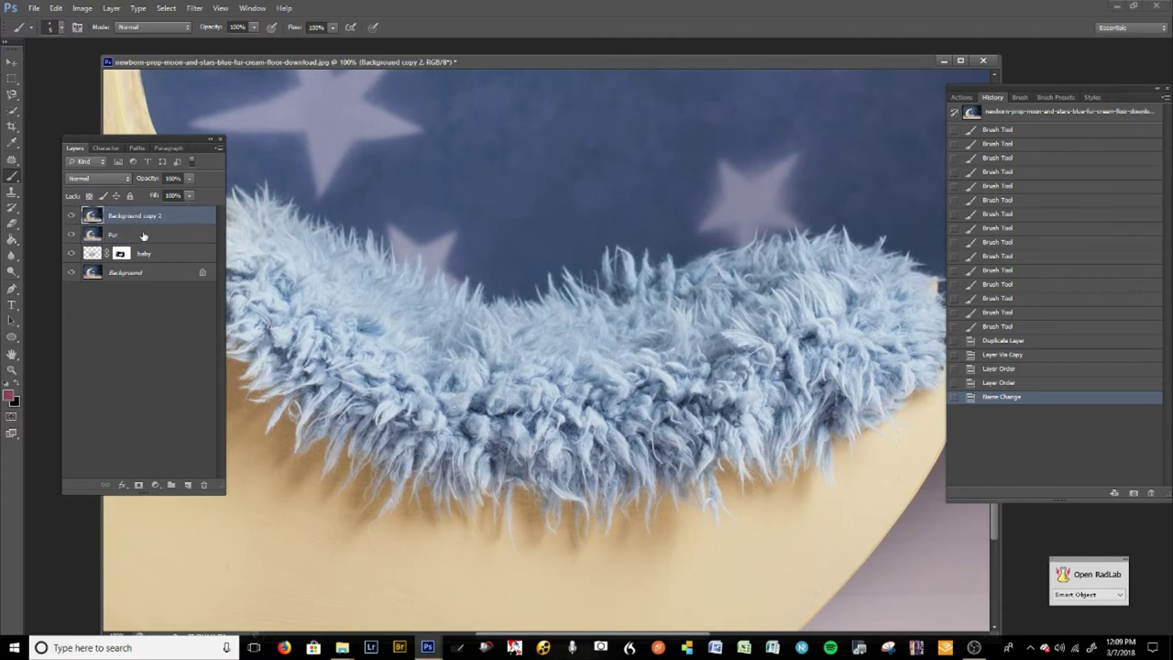
left_click(80, 237)
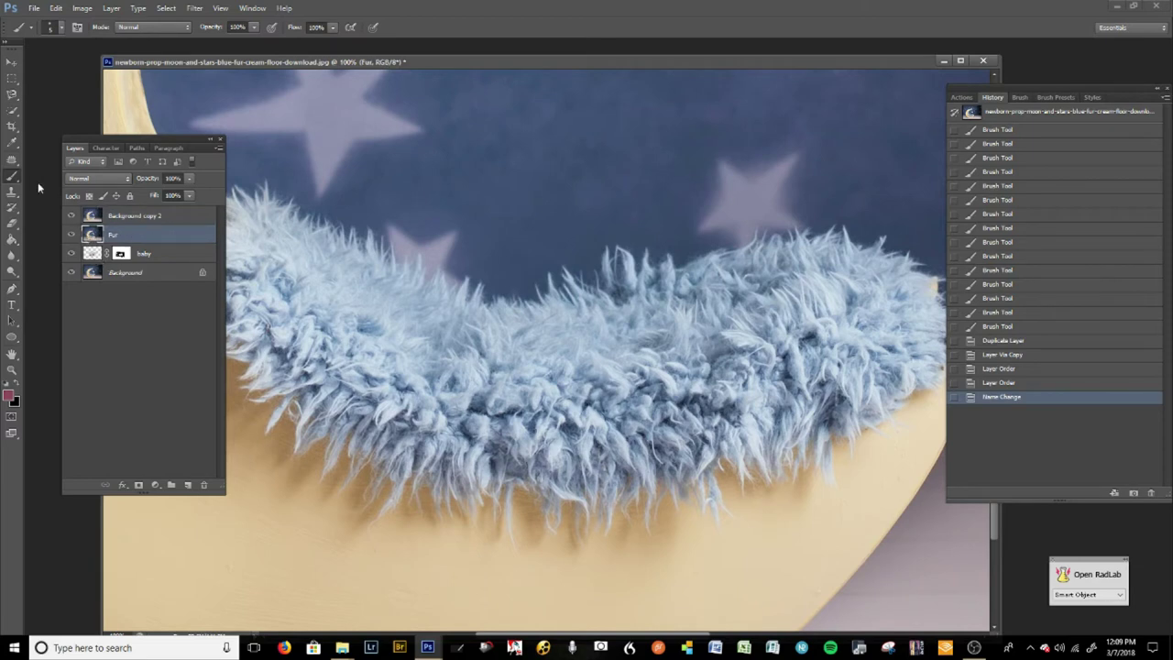
left_click(139, 485)
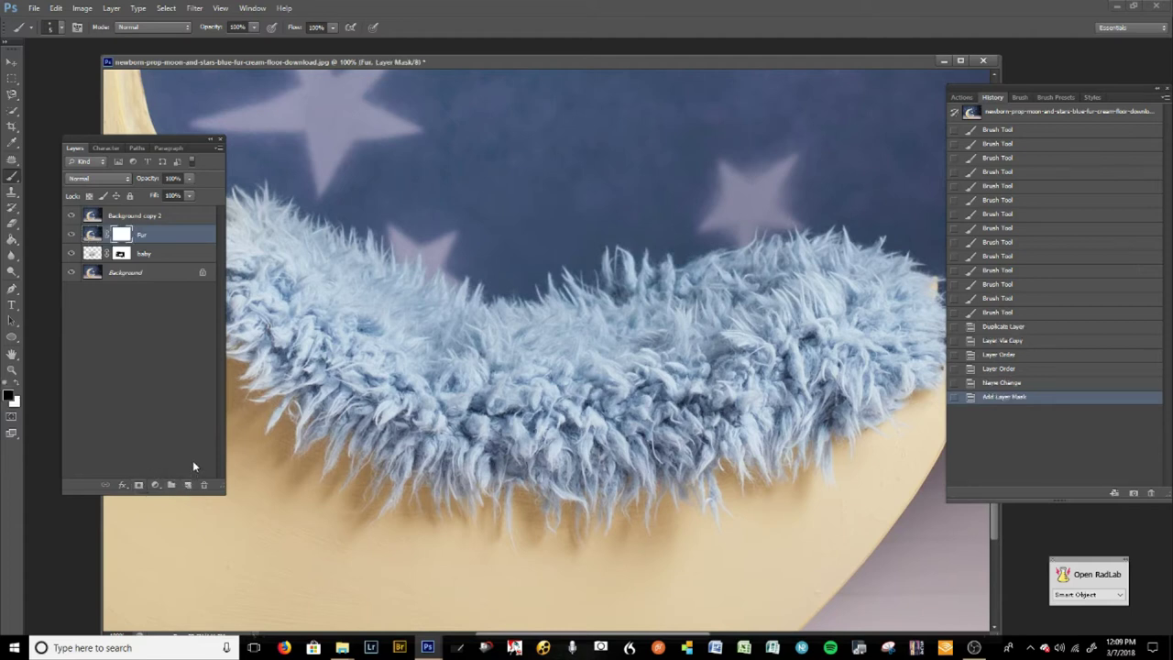
Step: Hide the Background copy 2 layer
left_click(72, 215)
left_click(127, 216)
left_click(71, 217)
left_click(71, 216)
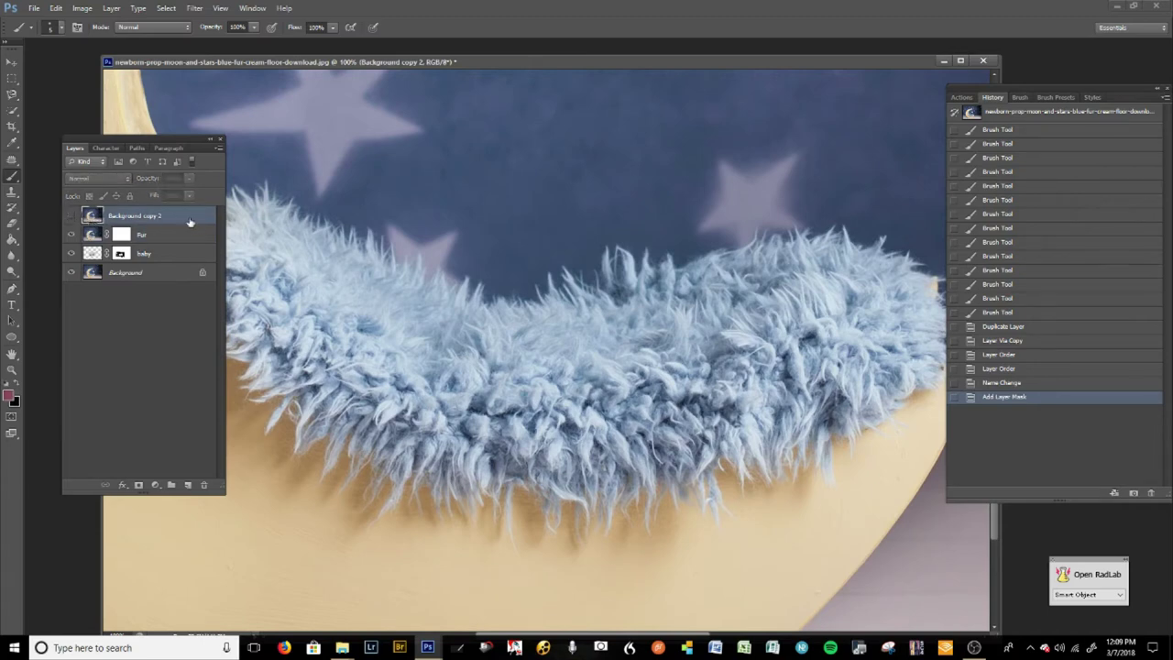
Step: Fill the Fur layer's mask with black using the Paint Bucket
key("ctrl+0")
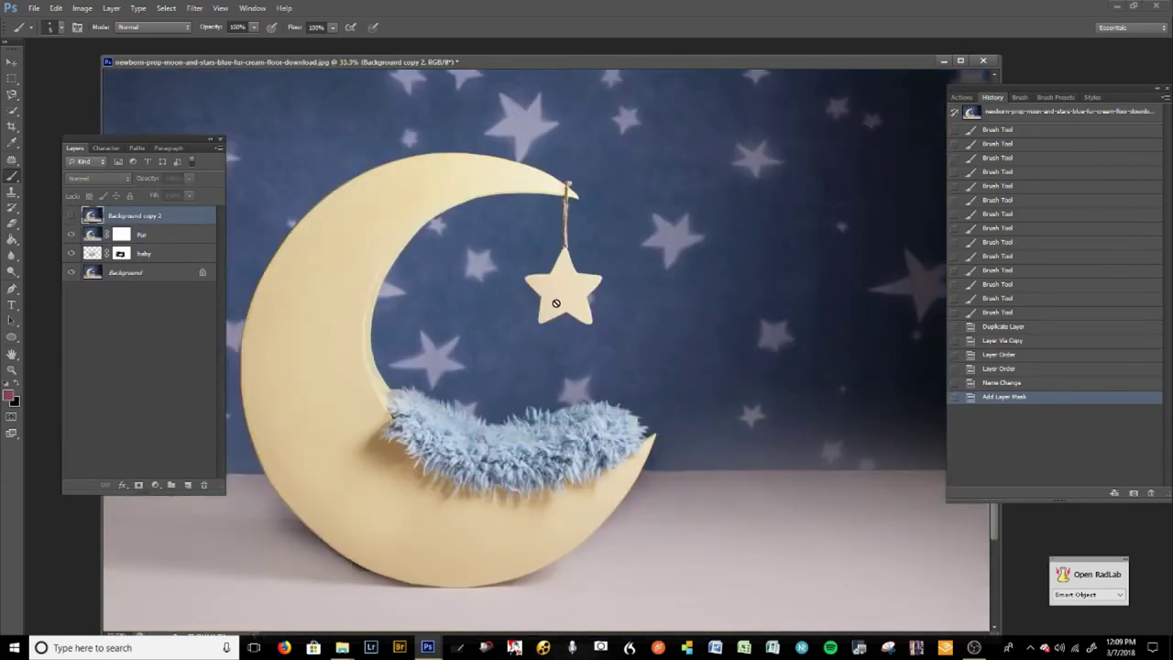
key("ctrl+plus")
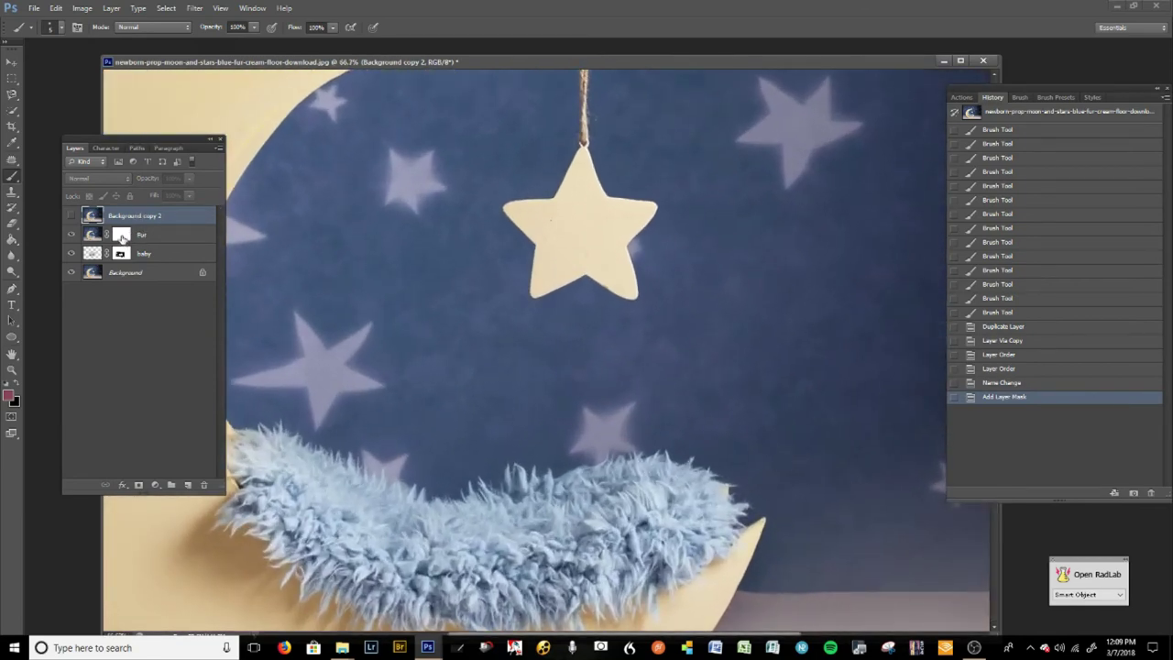
left_click(13, 240)
left_click(120, 234)
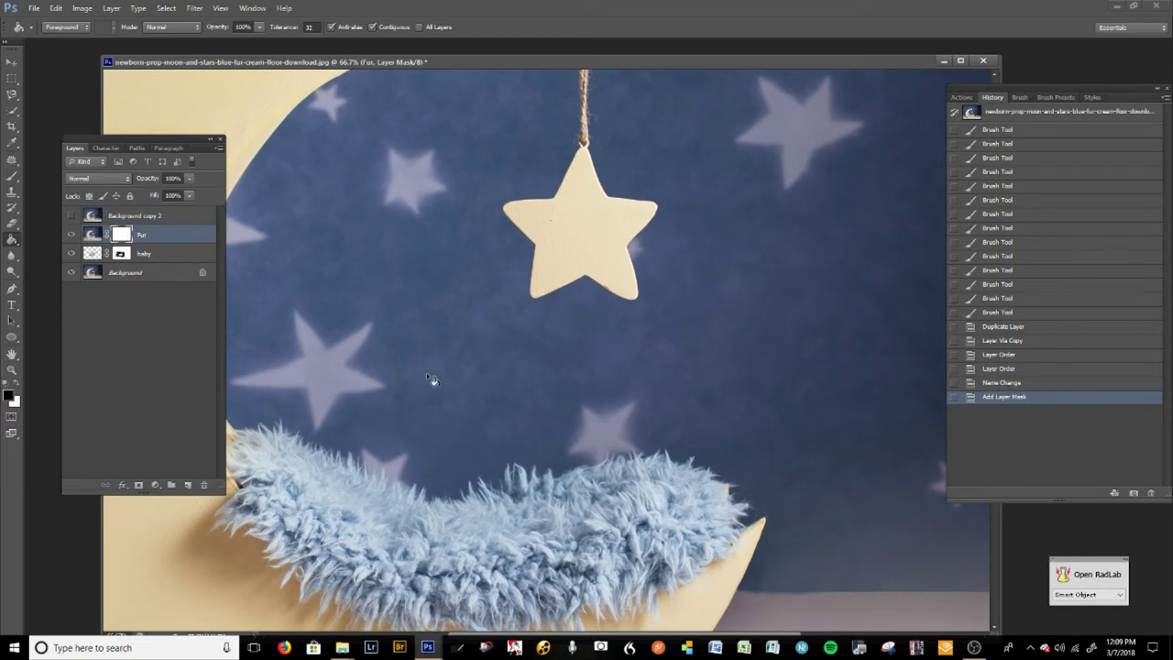
left_click(467, 398)
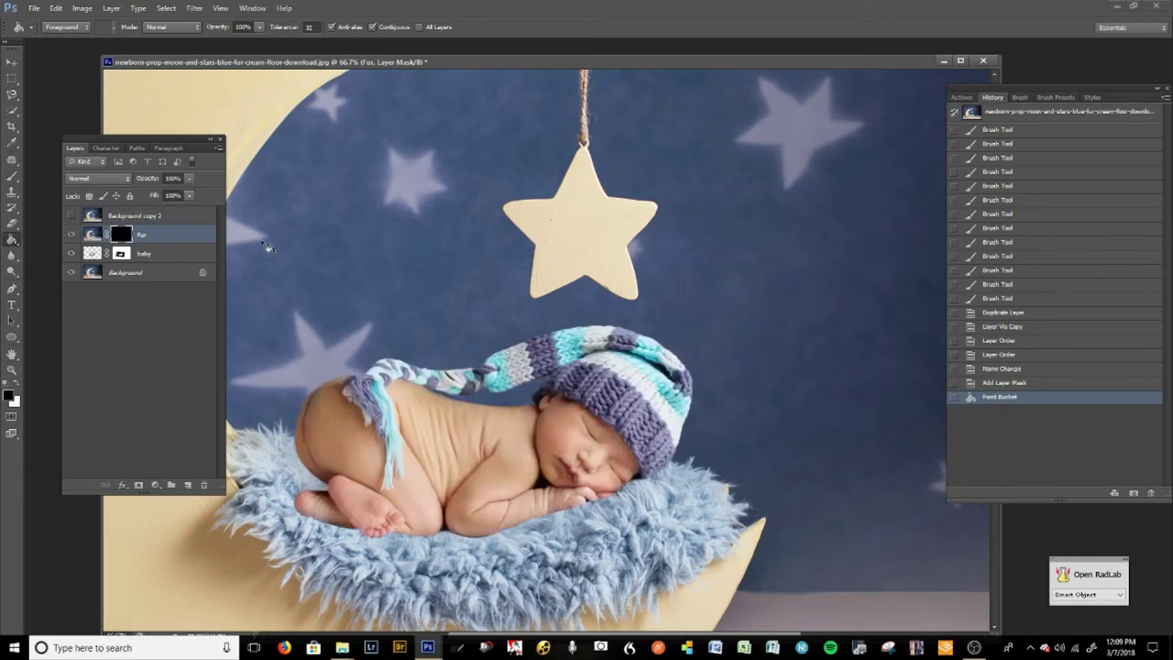
Step: Try to paint fur over the baby's knee edge on the Fur mask with a small white brush, and undo the stroke
key("ctrl+plus")
key("ctrl+plus")
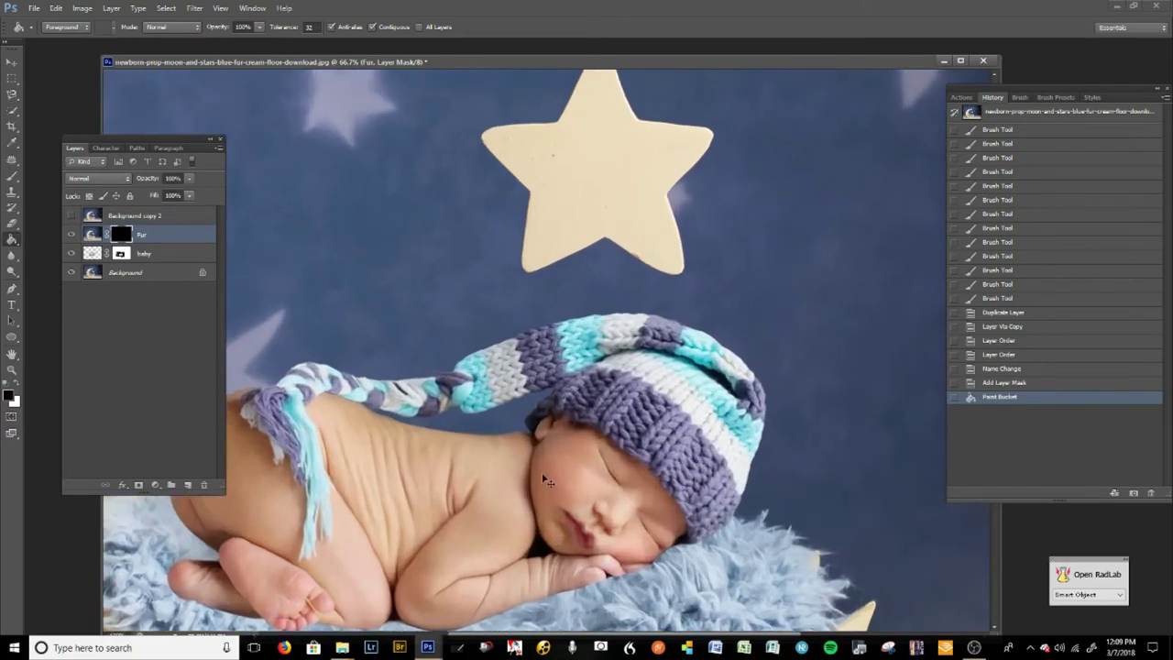
scroll(555, 423, "down", 10)
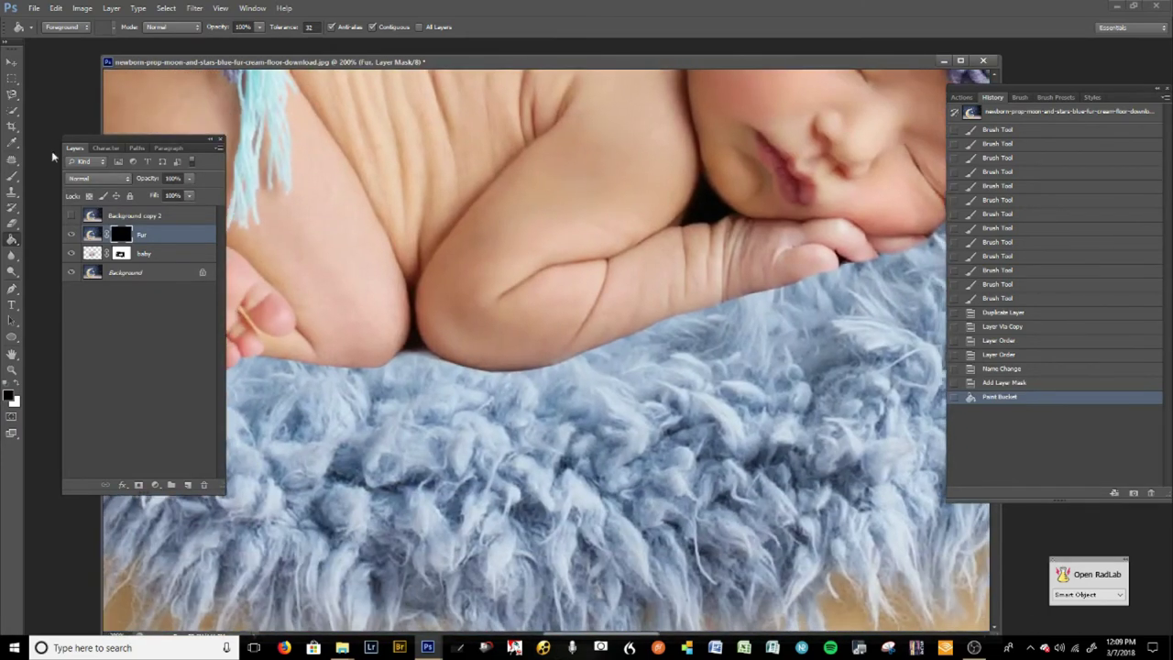
left_click(11, 177)
left_click_drag(388, 360, 392, 372)
key("x")
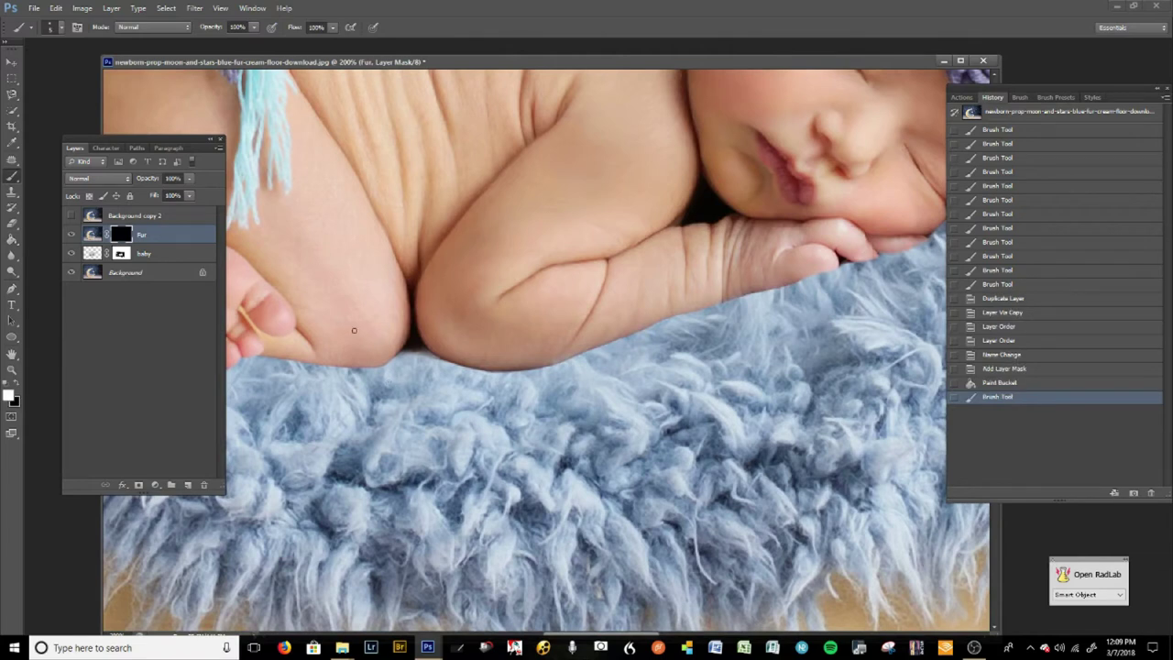
mouse_move(391, 353)
left_mouse_down()
mouse_move(350, 377)
mouse_move(327, 373)
mouse_move(322, 329)
mouse_move(305, 357)
mouse_move(266, 359)
left_mouse_up()
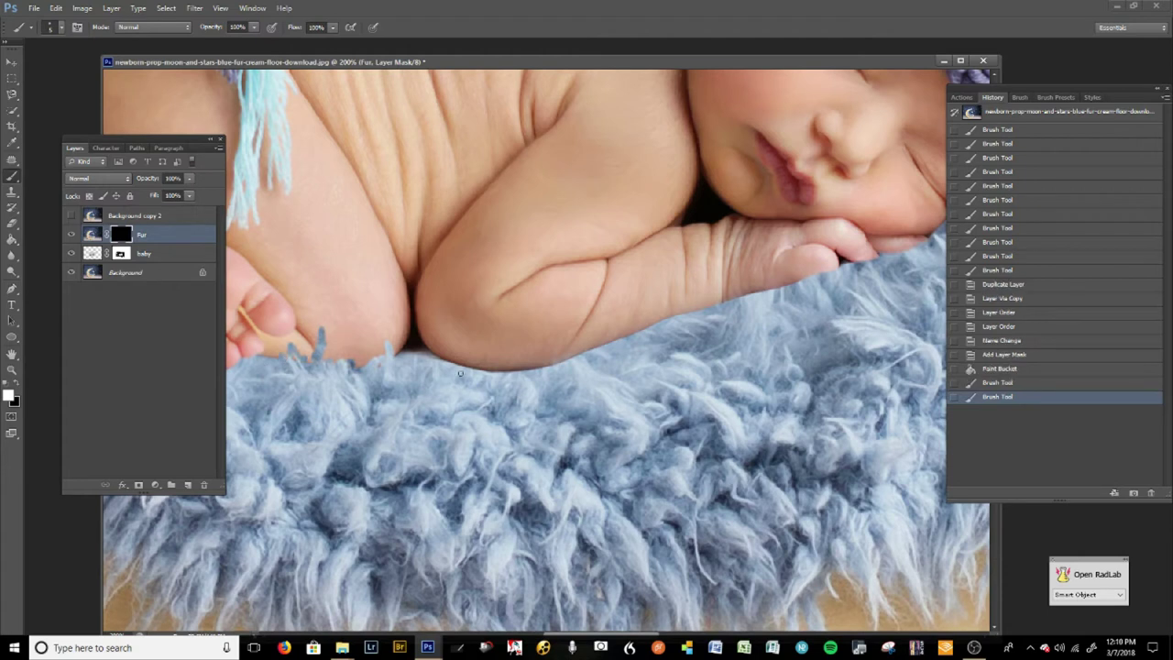
key("ctrl+z")
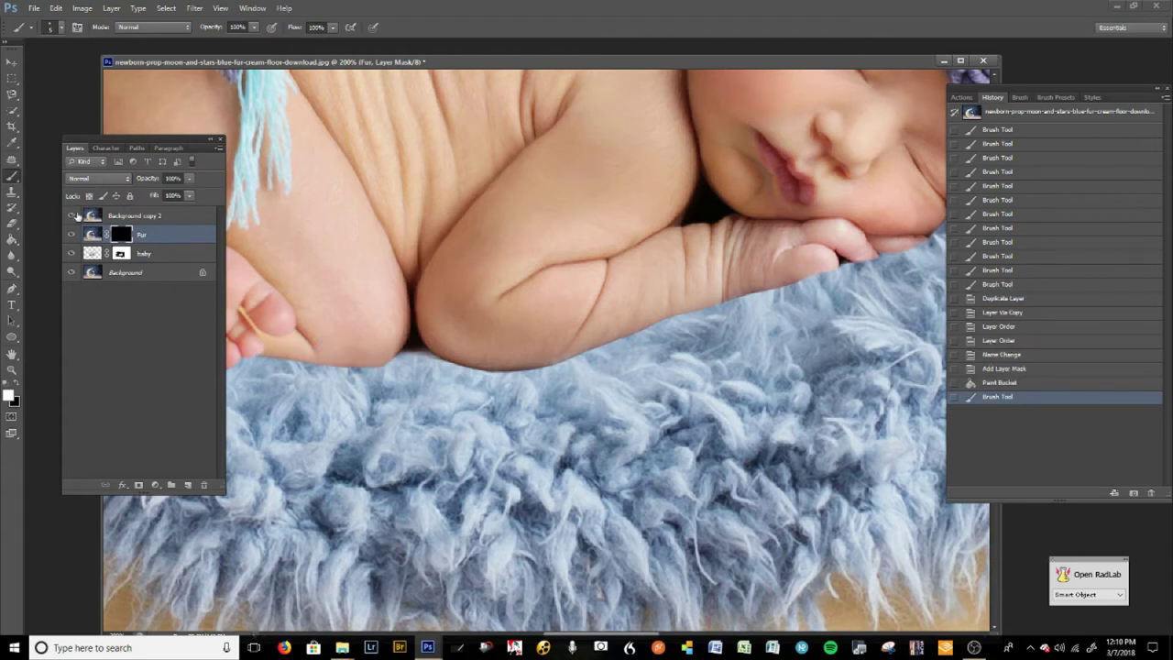
Step: Show the Background copy 2 layer and reduce its opacity to 66% as a see-through guide to the fur strands
left_click(72, 217)
left_click(179, 220)
left_click(190, 179)
left_click_drag(189, 195, 182, 193)
left_click_drag(555, 325, 616, 440)
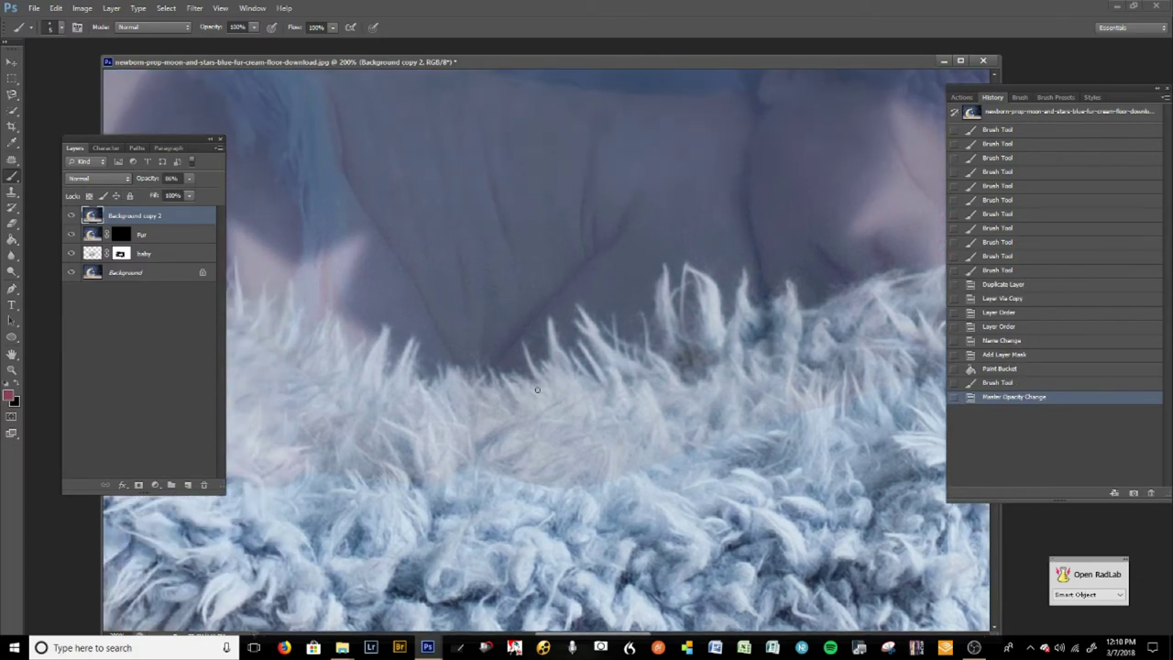
scroll(499, 392, "down", 4)
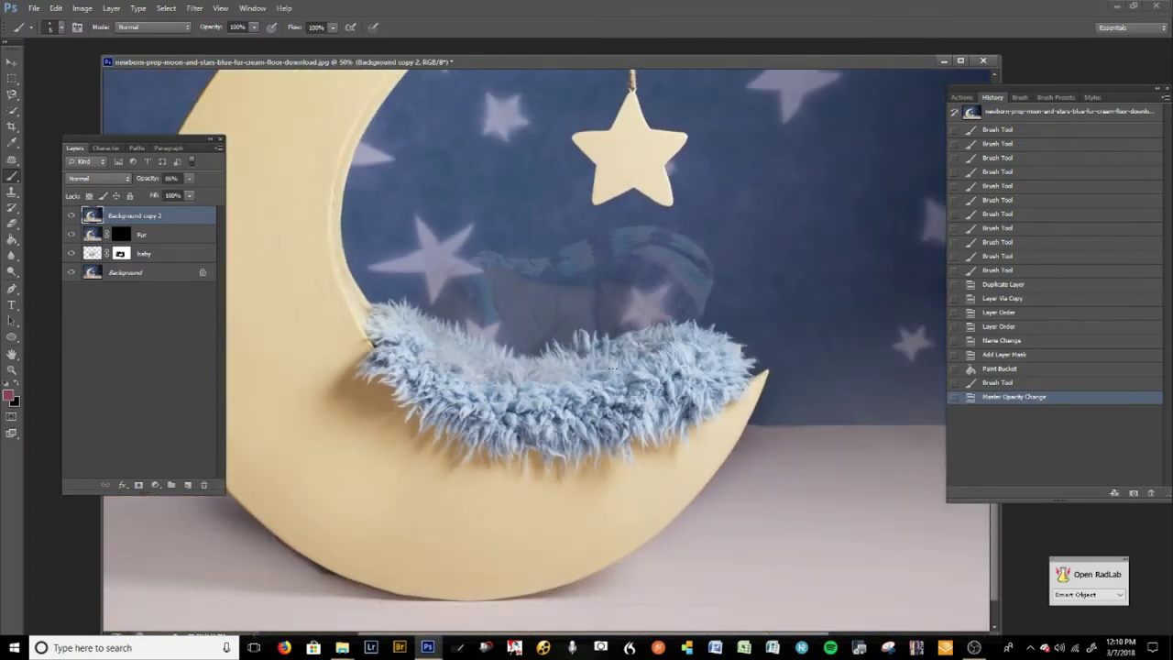
scroll(540, 410, "up", 4)
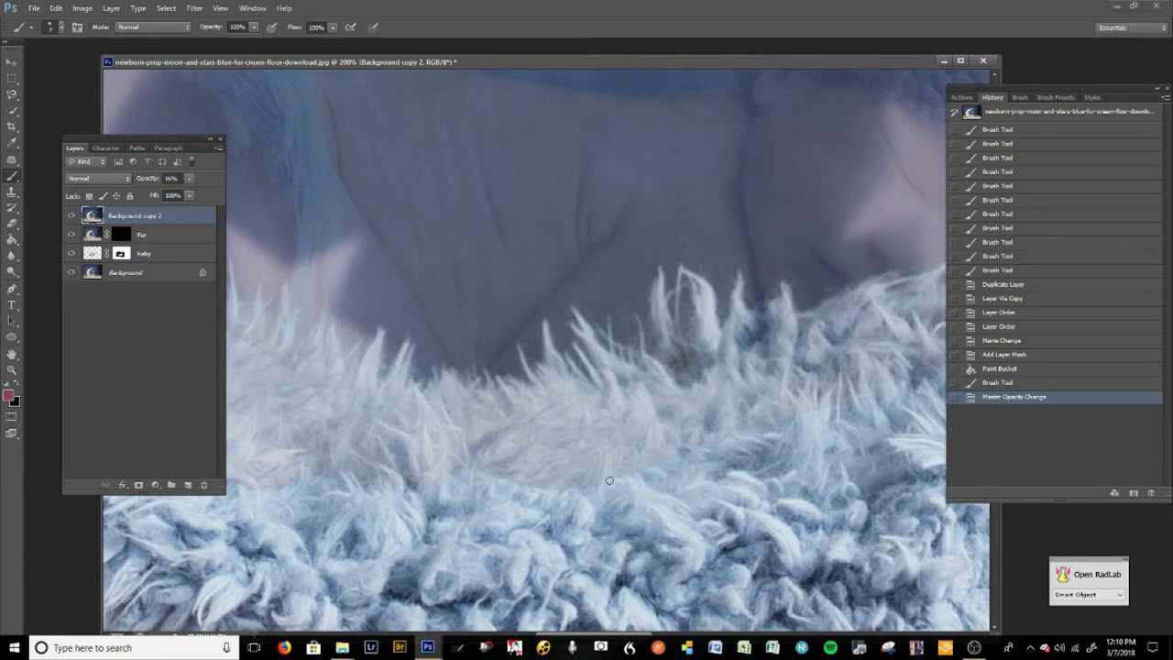
Step: Target the Fur layer's mask and reduce the hardness and size of the white brush
left_click(389, 500)
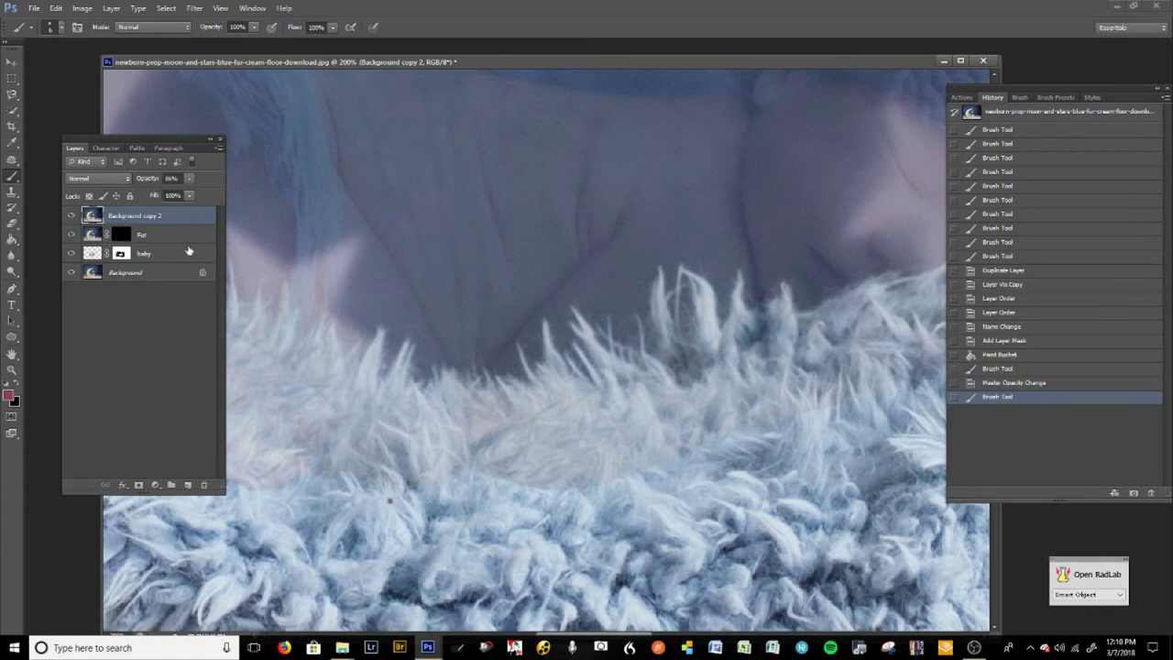
key("ctrl+z")
left_click(119, 235)
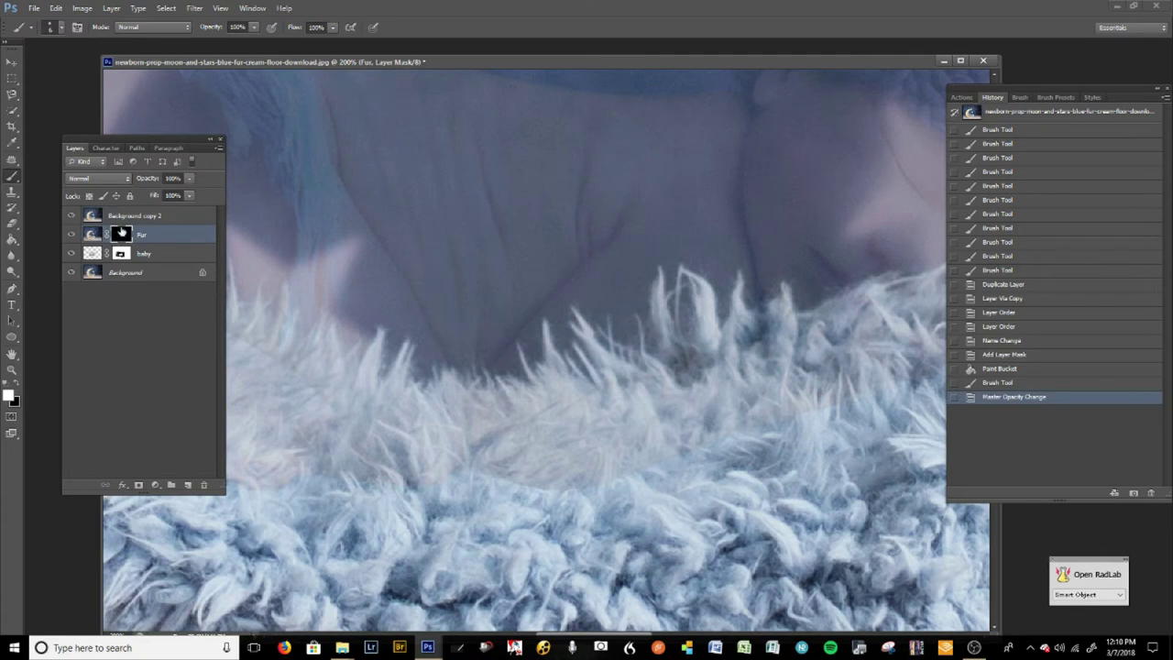
left_click(59, 27)
left_click_drag(58, 97, 48, 97)
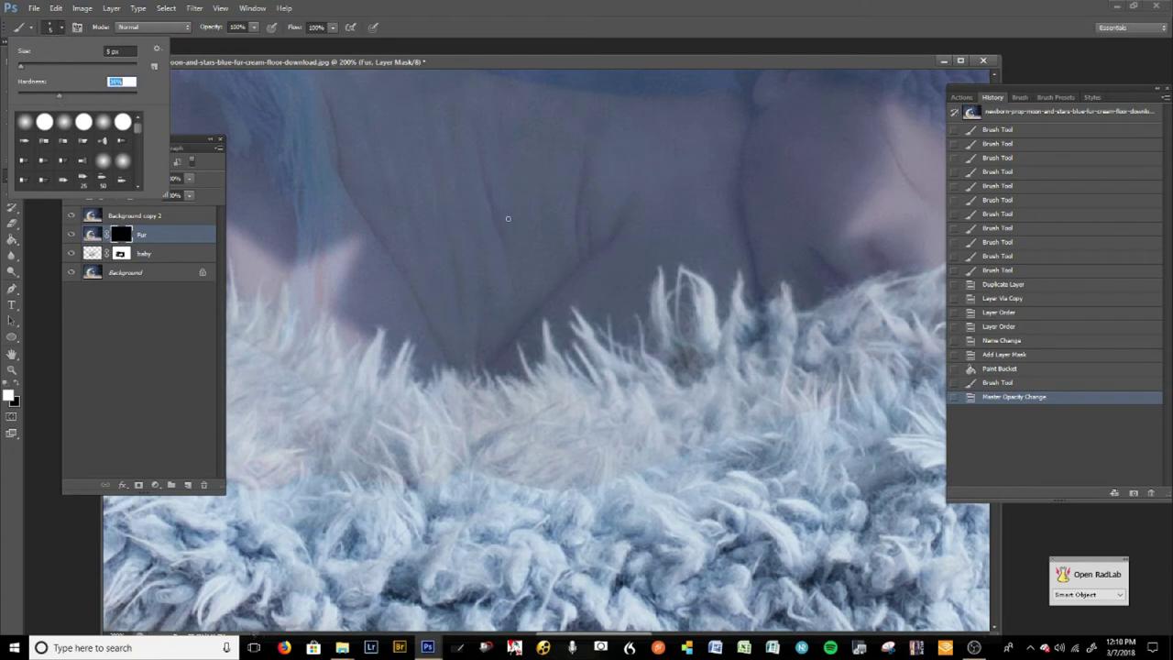
left_click(565, 66)
key("[")
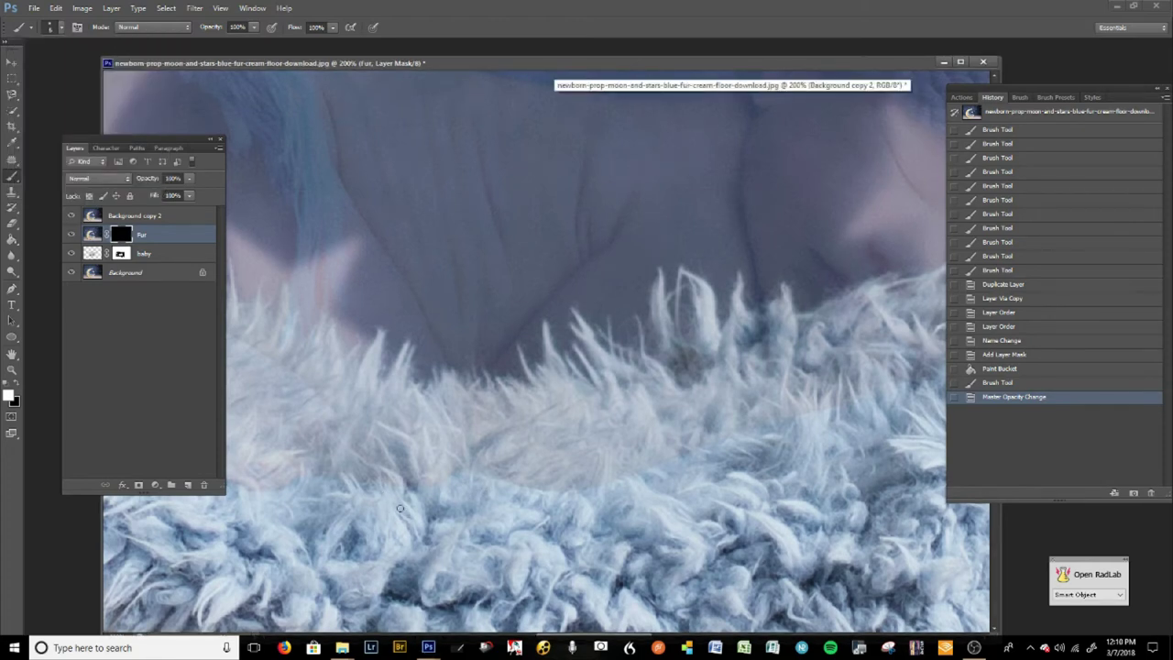
Step: Paint fur strands on the Fur mask over the lower edge of the baby's bent leg near the toes
left_click_drag(395, 480, 368, 473)
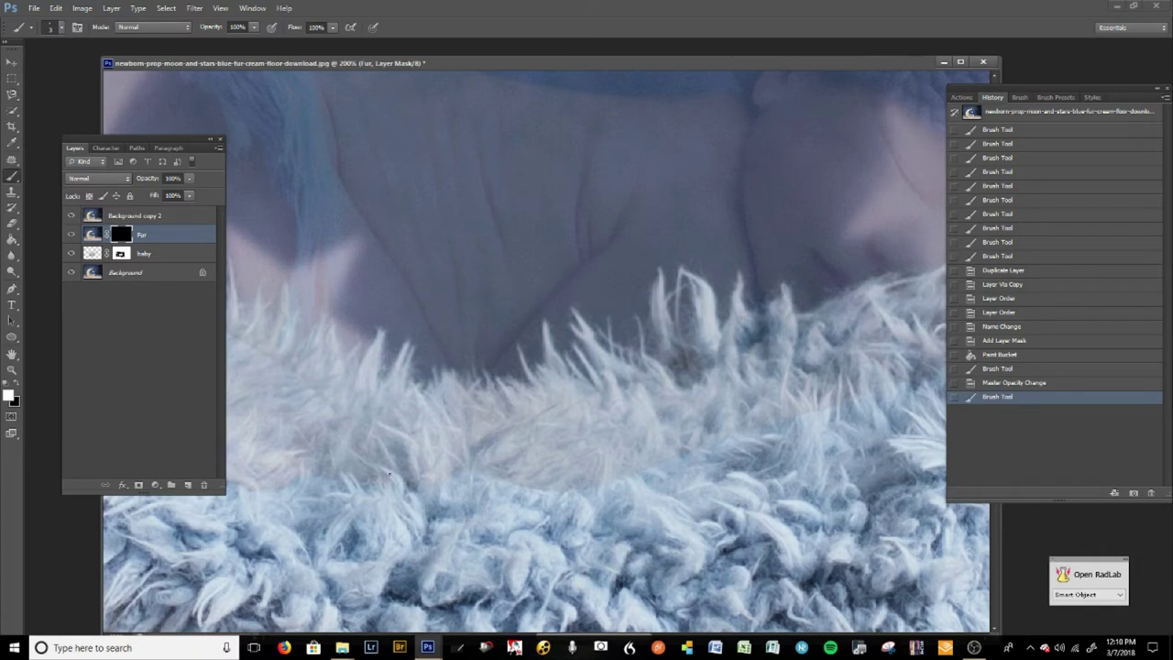
left_click_drag(379, 469, 391, 487)
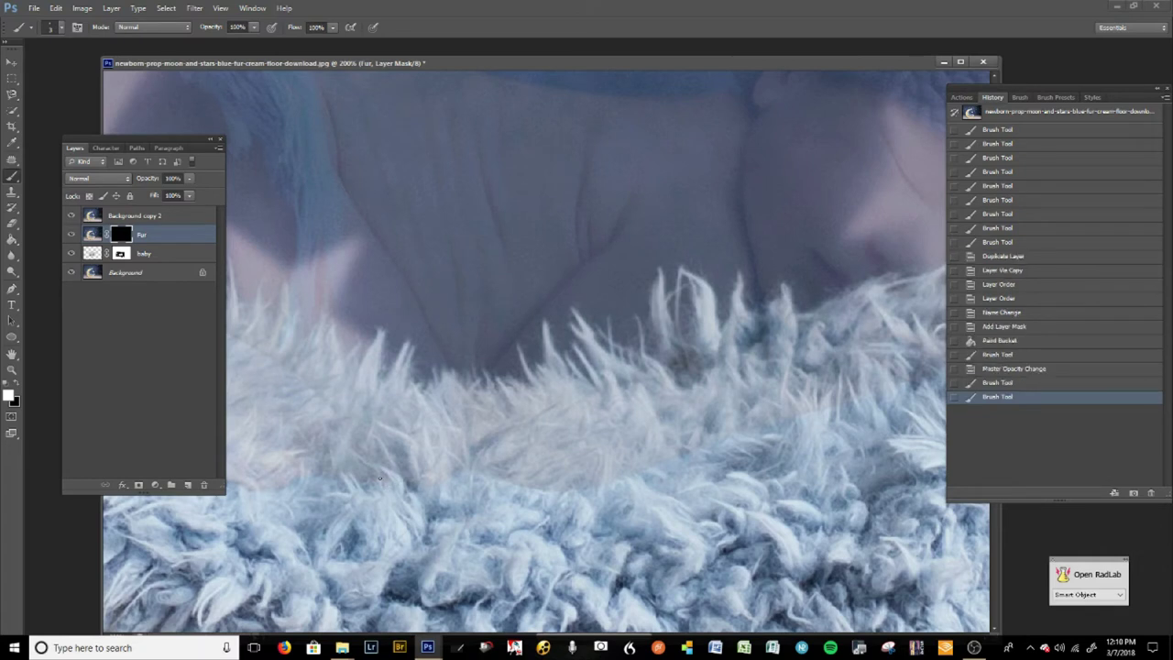
left_click_drag(358, 483, 303, 488)
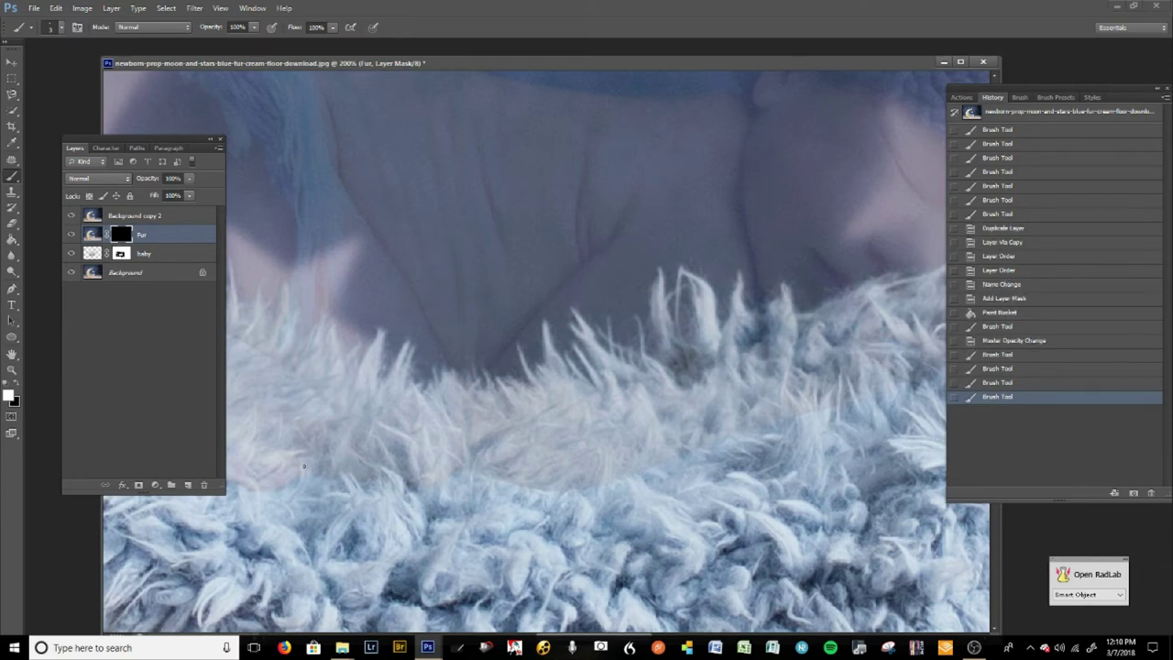
left_click(303, 465)
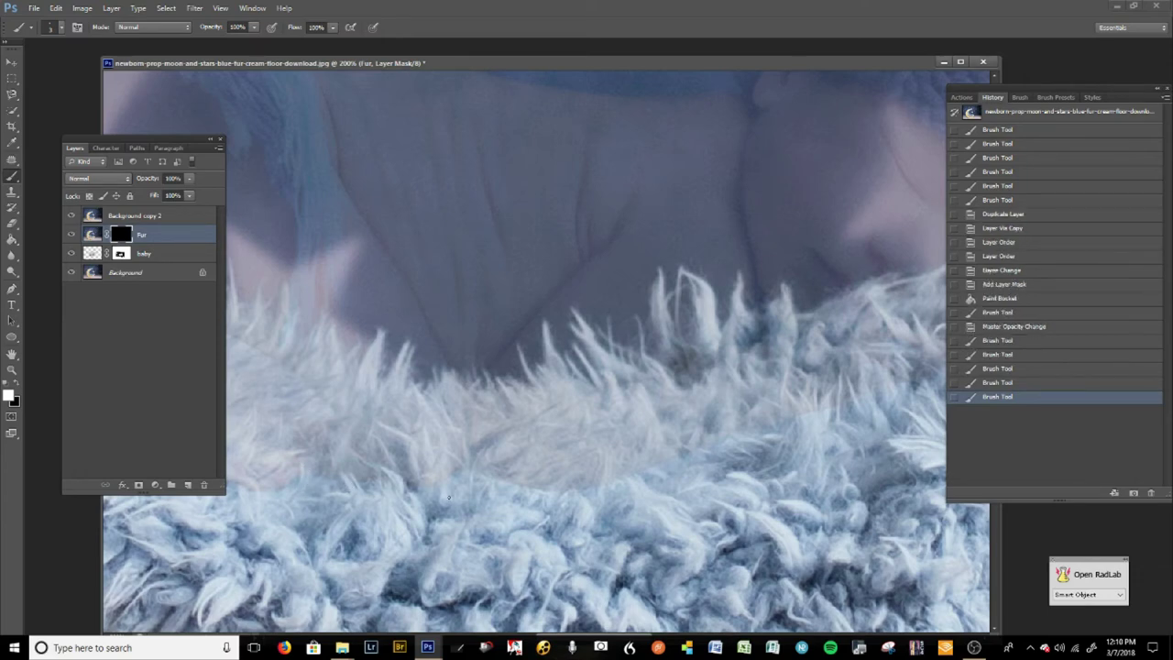
Step: Paint a tall fur strand on the Fur mask over the dark gap between the baby's knee and elbow
key("ctrl+plus")
key("ctrl+plus")
left_click_drag(473, 508, 502, 310)
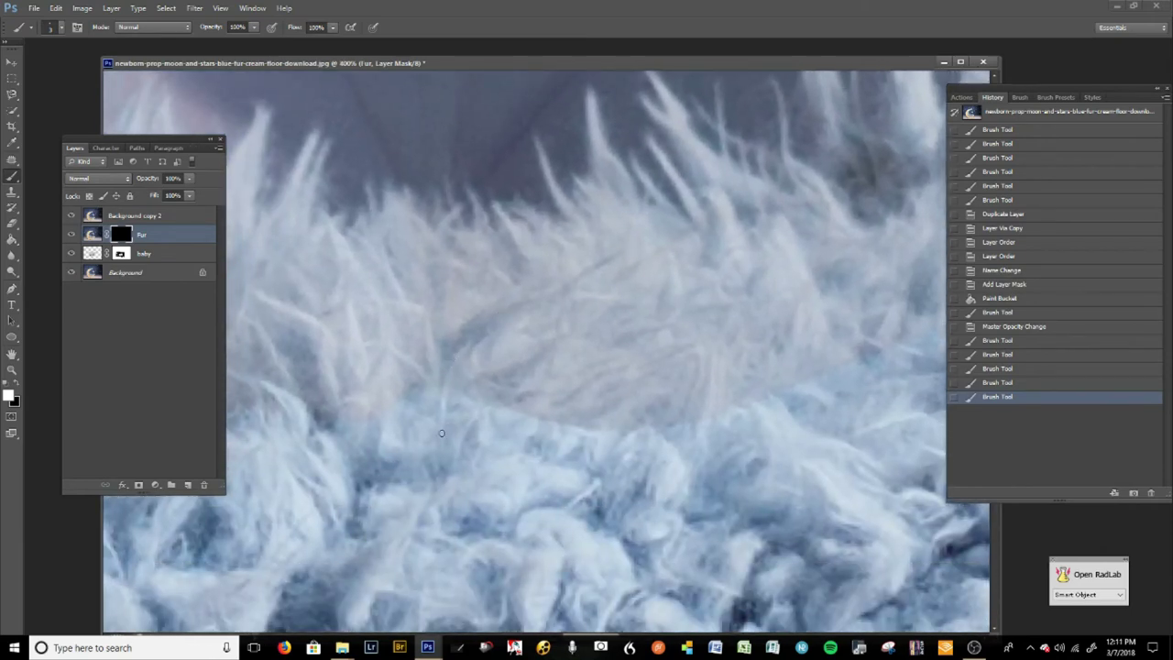
left_click_drag(459, 355, 479, 323)
left_click_drag(455, 363, 467, 343)
left_click_drag(446, 396, 464, 348)
Step: Paint short fur strands on the Fur mask along the underside of the baby's elbow, adjusting the brush size to fit
key("bracketright")
key("bracketright")
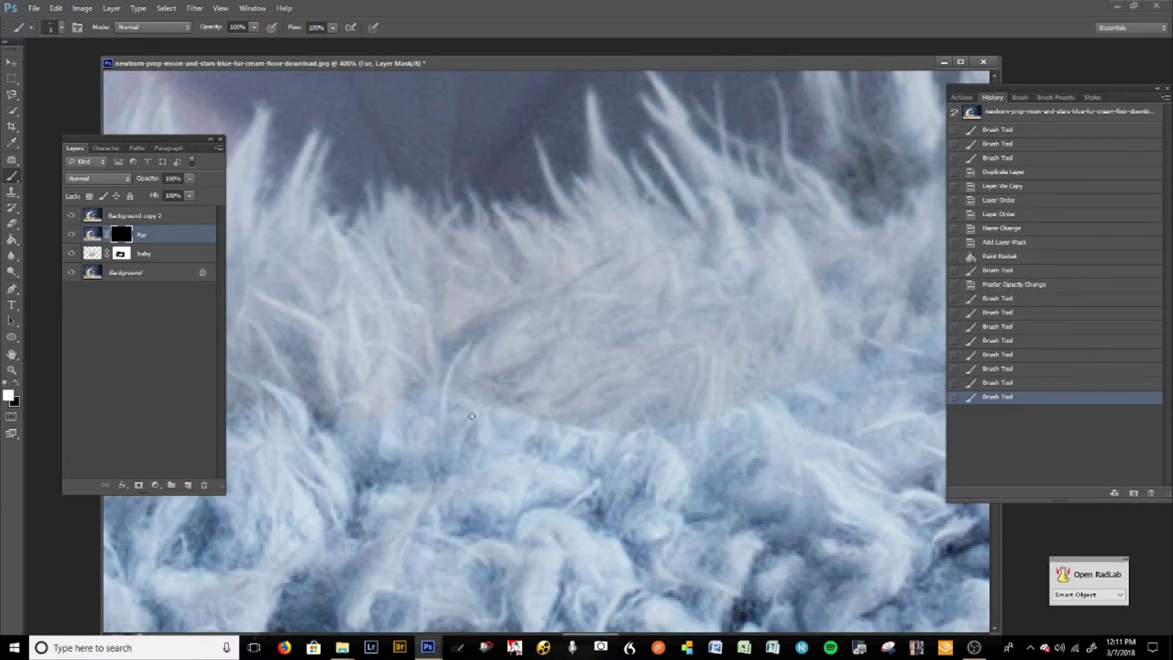
mouse_move(474, 391)
left_mouse_down()
mouse_move(496, 427)
mouse_move(487, 416)
mouse_move(507, 399)
mouse_move(493, 428)
mouse_move(522, 413)
mouse_move(560, 435)
mouse_move(545, 416)
mouse_move(560, 446)
mouse_move(605, 421)
left_mouse_up()
key("bracketright")
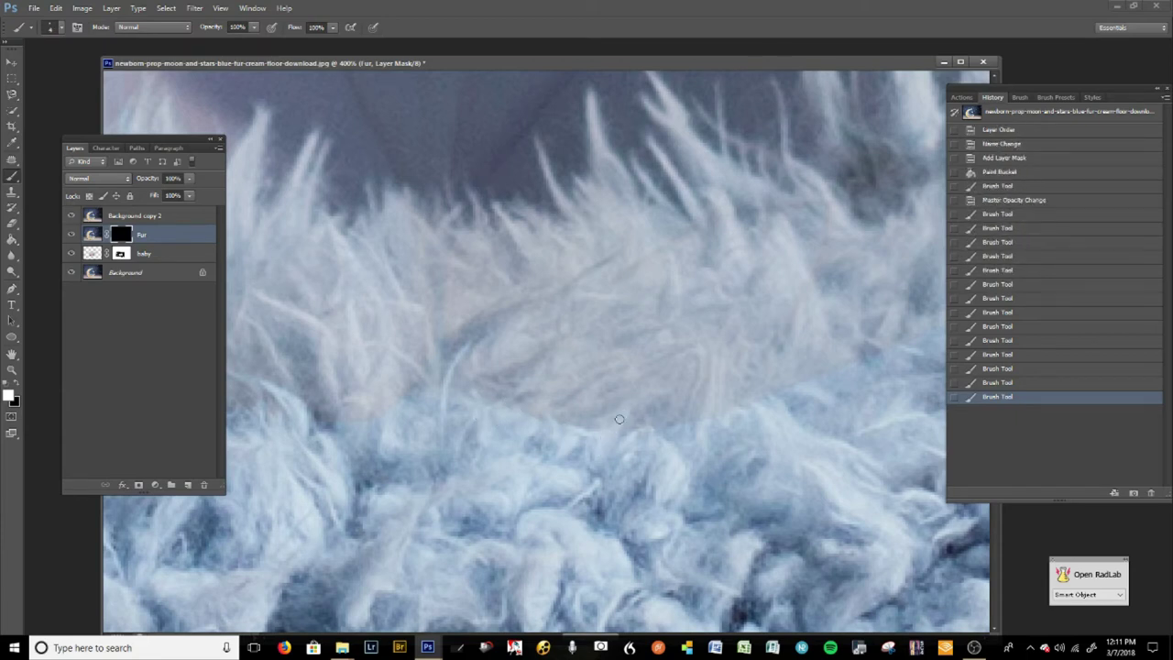
key("bracketleft")
key("bracketleft")
left_click(602, 424)
left_click(603, 421)
left_click(603, 420)
left_click(603, 418)
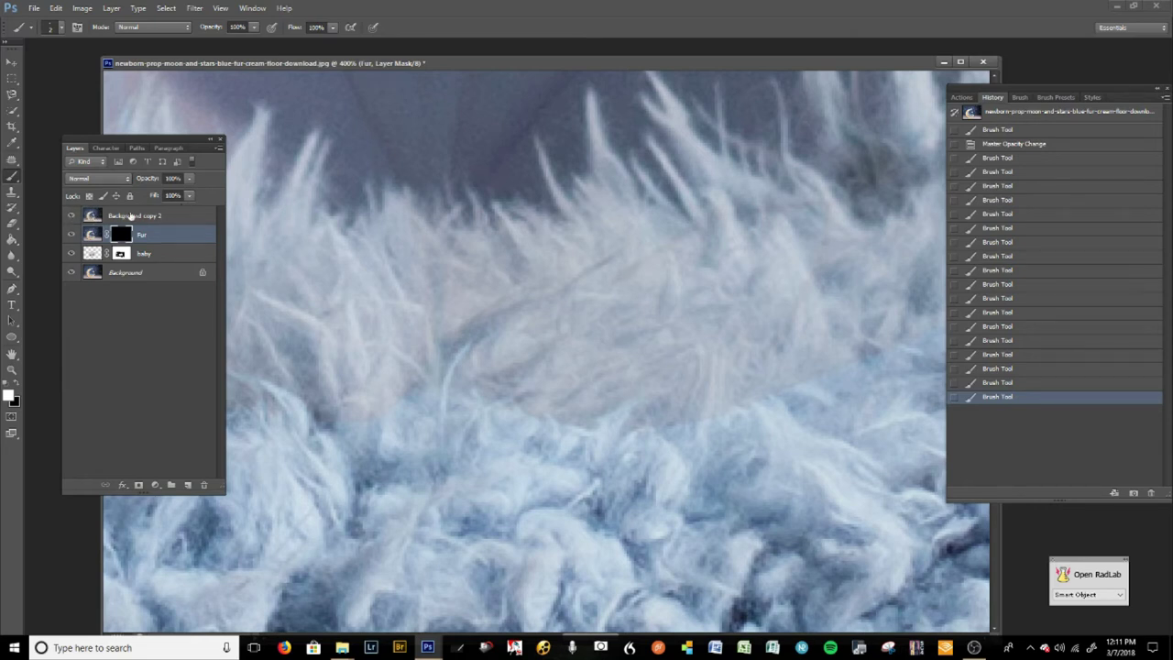
Step: Rename the Background copy 2 layer as "delete layer"
left_click(148, 216)
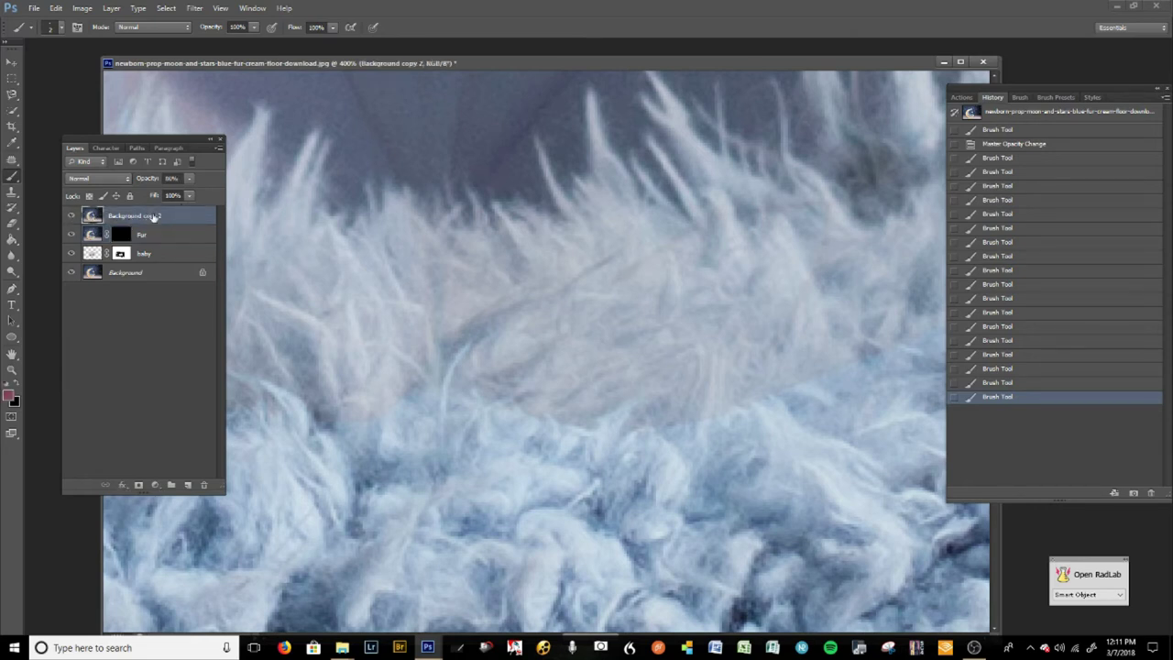
double_click(149, 215)
type("ditail skirwar")
key("BackSpace")
key("BackSpace")
key("BackSpace")
key("BackSpace")
key("BackSpace")
key("BackSpace")
key("BackSpace")
key("BackSpace")
key("BackSpace")
type("te layer")
key("Return")
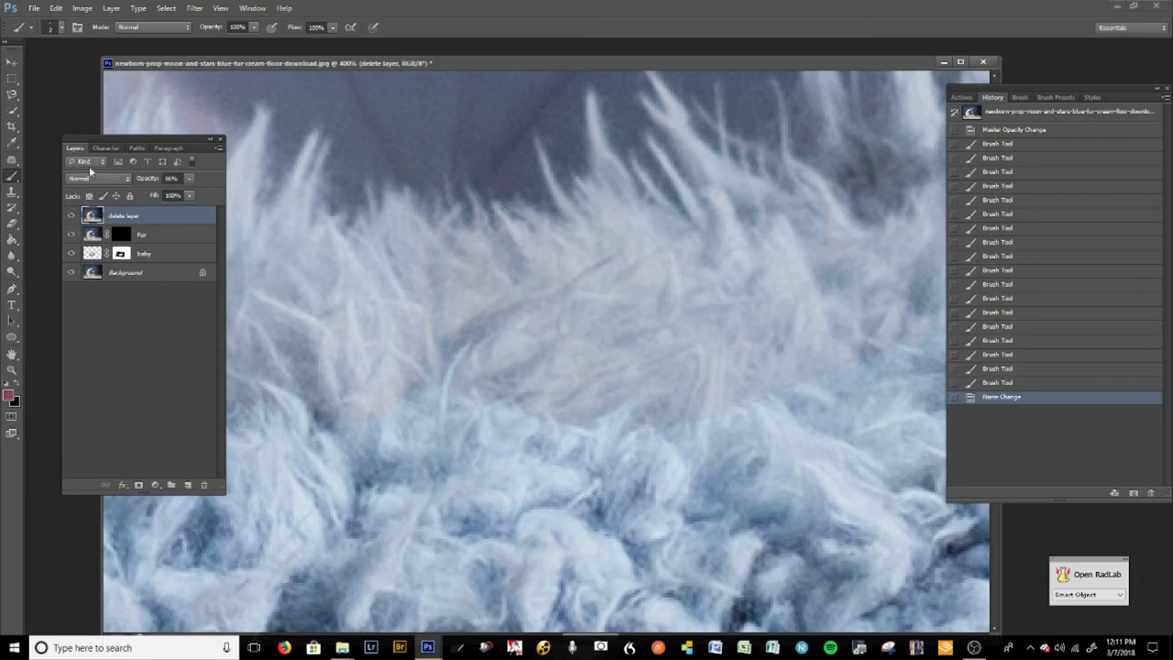
Step: Hide the delete layer to examine the painted strands around the knee and elbow, and show it again
left_click(72, 217)
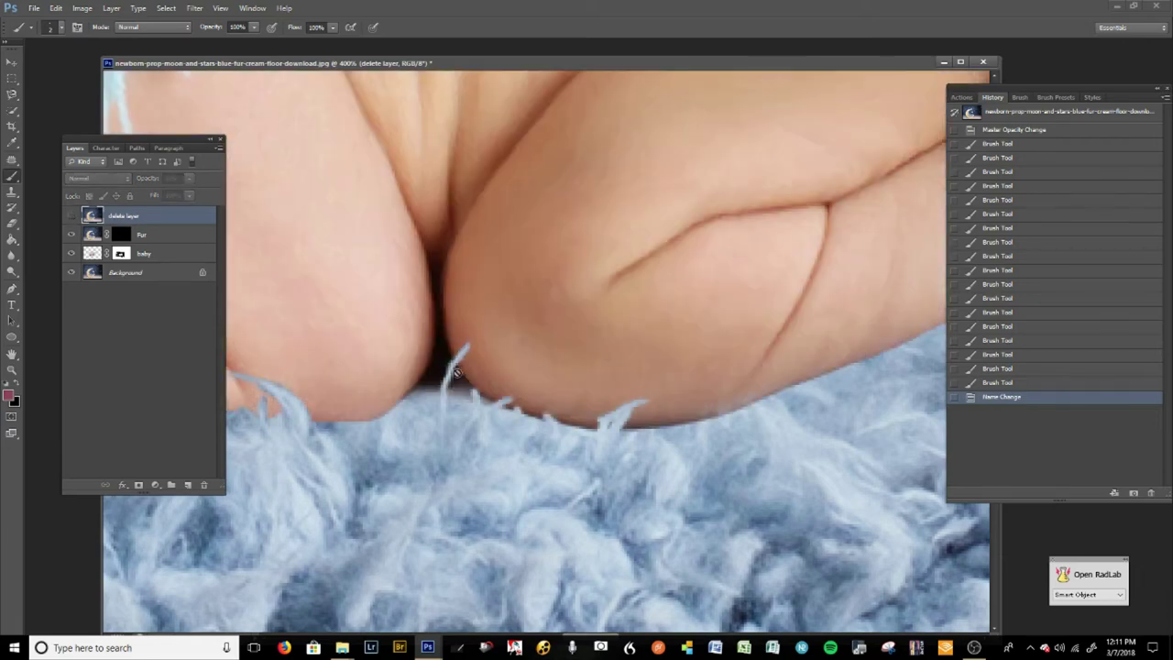
key("ctrl+minus")
key("ctrl+minus")
key("ctrl+minus")
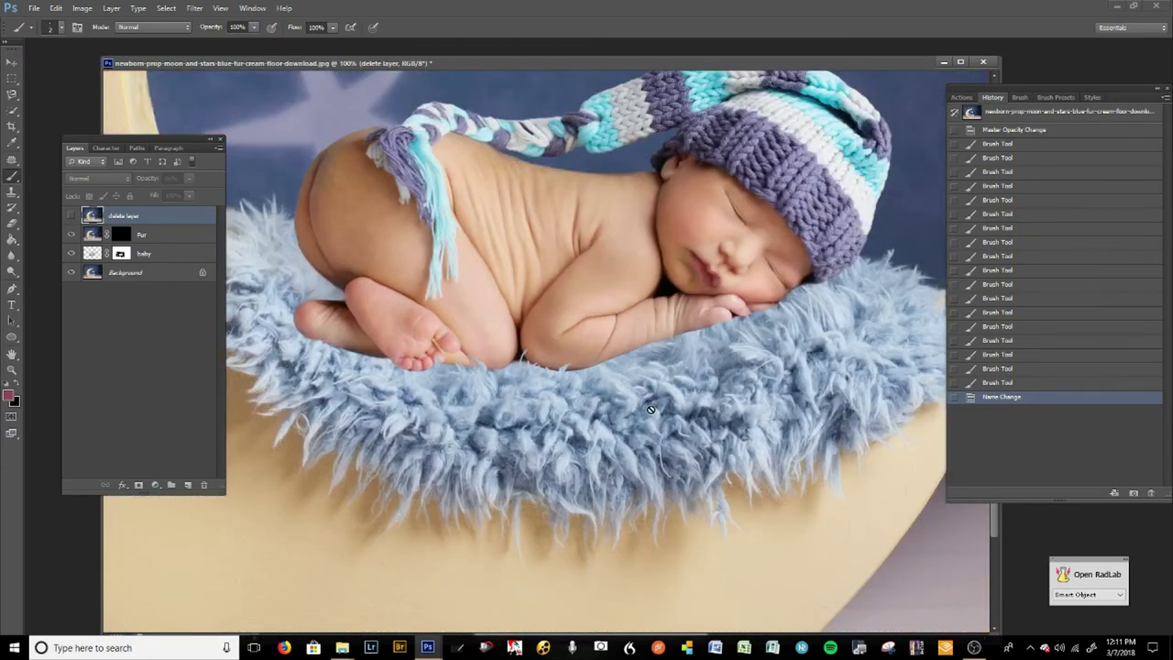
key("ctrl+plus")
key("ctrl+plus")
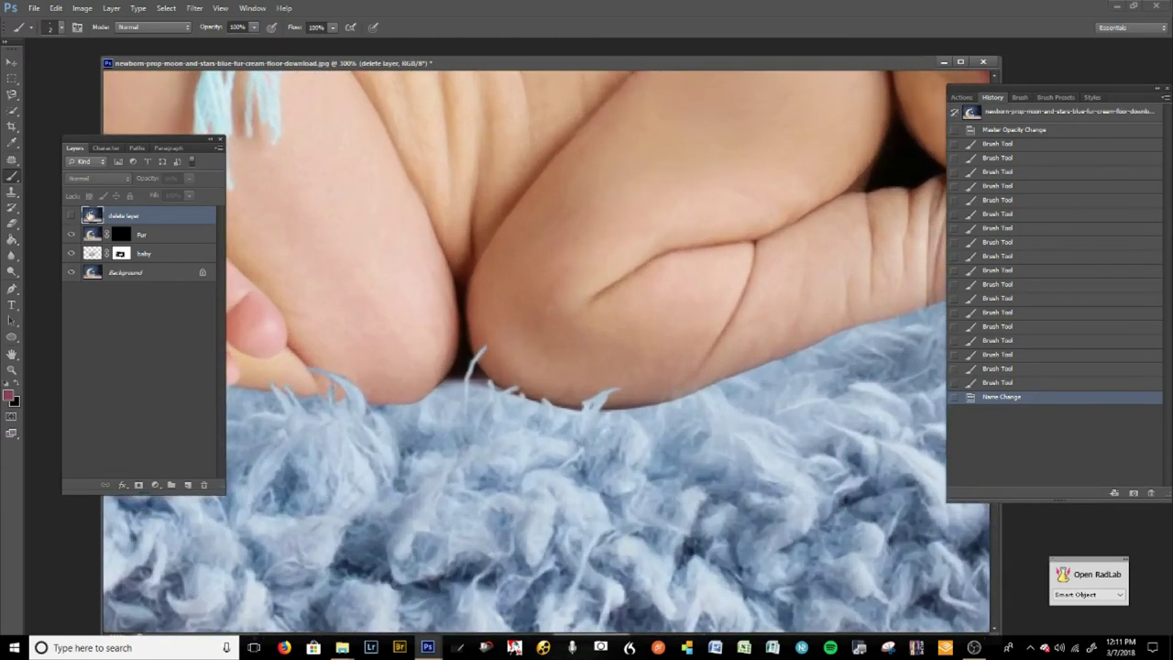
left_click(71, 215)
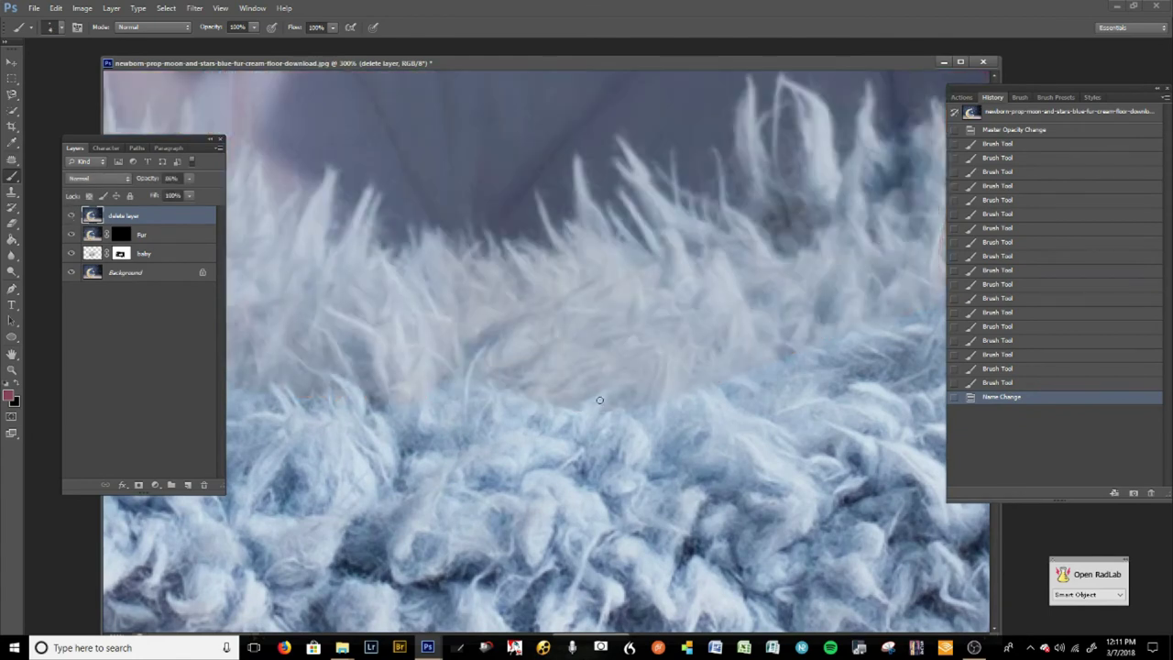
Step: Return to the Fur layer's mask and paint more strands over the elbow's lower edge
left_click_drag(665, 422, 667, 388)
key("ctrl+z")
left_click(126, 234)
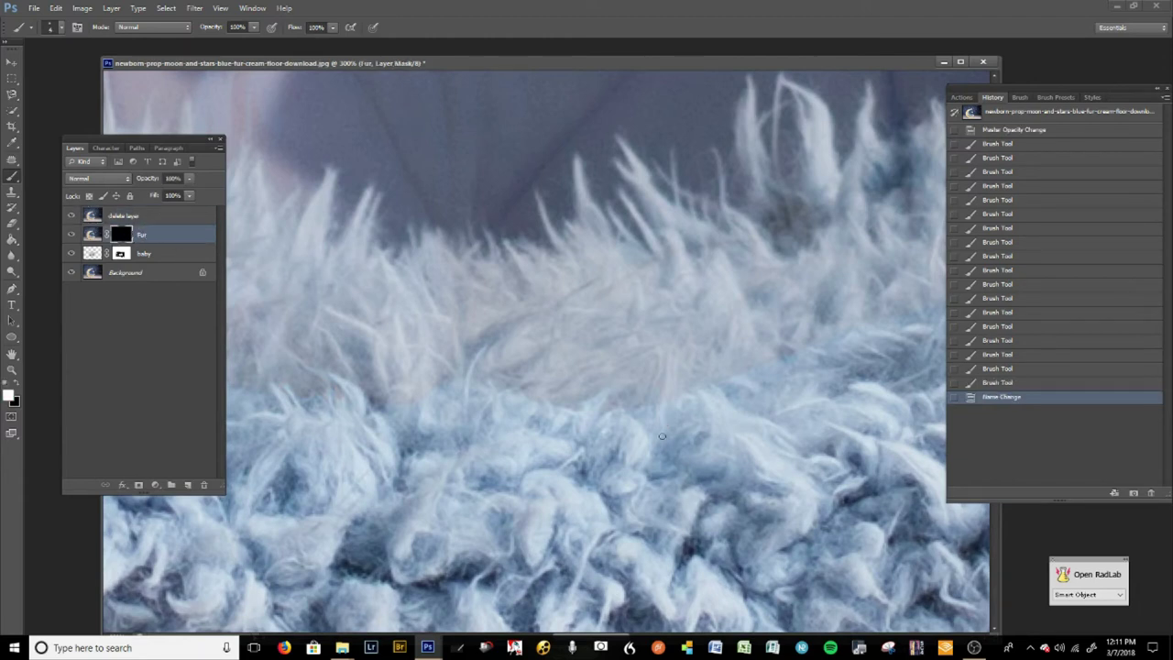
mouse_move(660, 418)
left_mouse_down()
mouse_move(675, 357)
mouse_move(659, 375)
left_mouse_up()
left_click_drag(603, 419, 609, 380)
Step: Paint fur strands on the Fur mask over the forearm's lower edge beside the elbow
mouse_move(701, 424)
left_mouse_down()
mouse_move(537, 476)
mouse_move(555, 449)
left_mouse_up()
left_click_drag(548, 469, 544, 459)
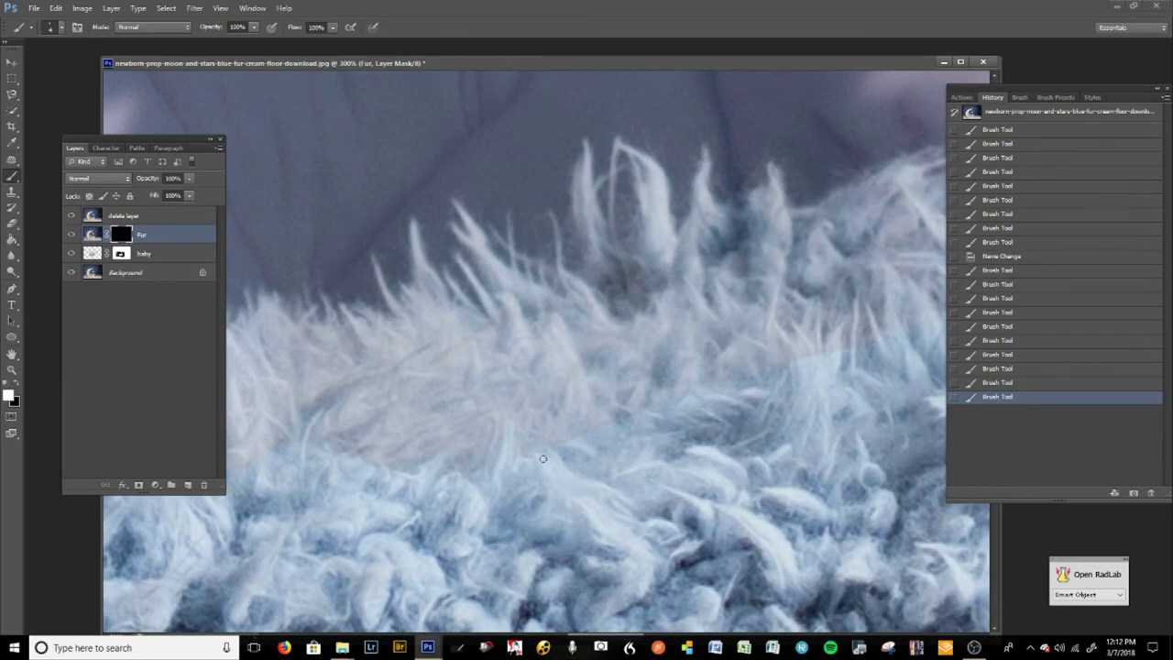
left_click(549, 468)
left_click(553, 458)
left_click(586, 451)
left_click(698, 389)
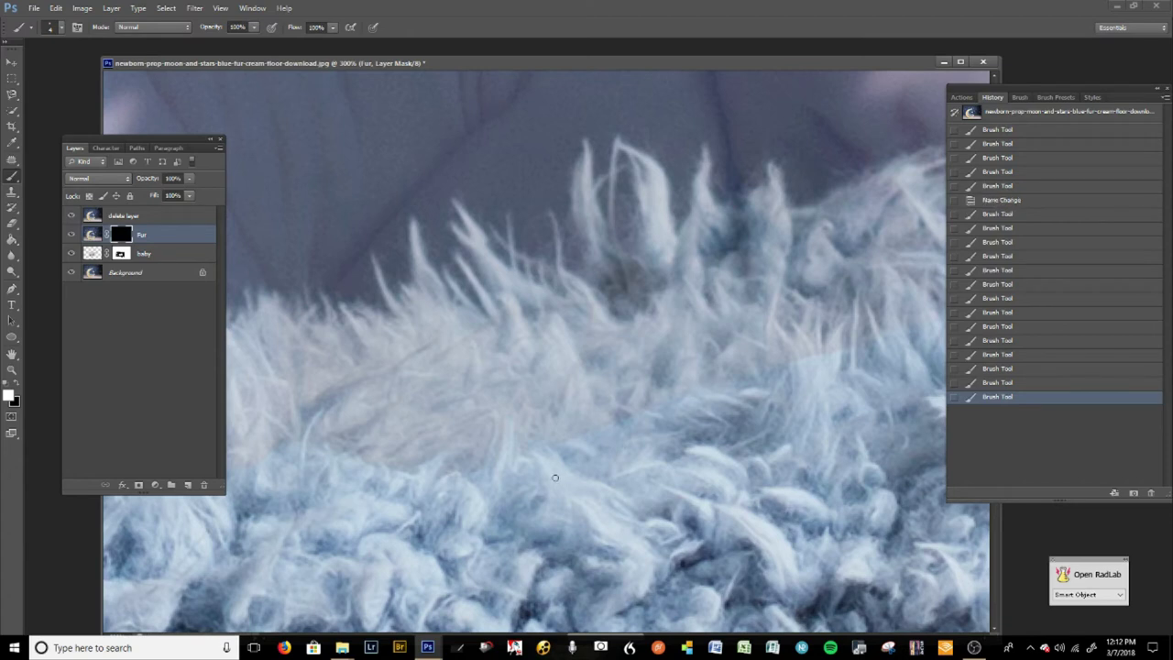
Step: Continue the fur strands on the Fur mask along the forearm toward the wrist and the fingers under the cheek
left_click(597, 422)
left_click(588, 433)
left_click(580, 431)
left_click(572, 430)
left_click(564, 429)
left_click(558, 427)
left_click_drag(732, 401, 515, 476)
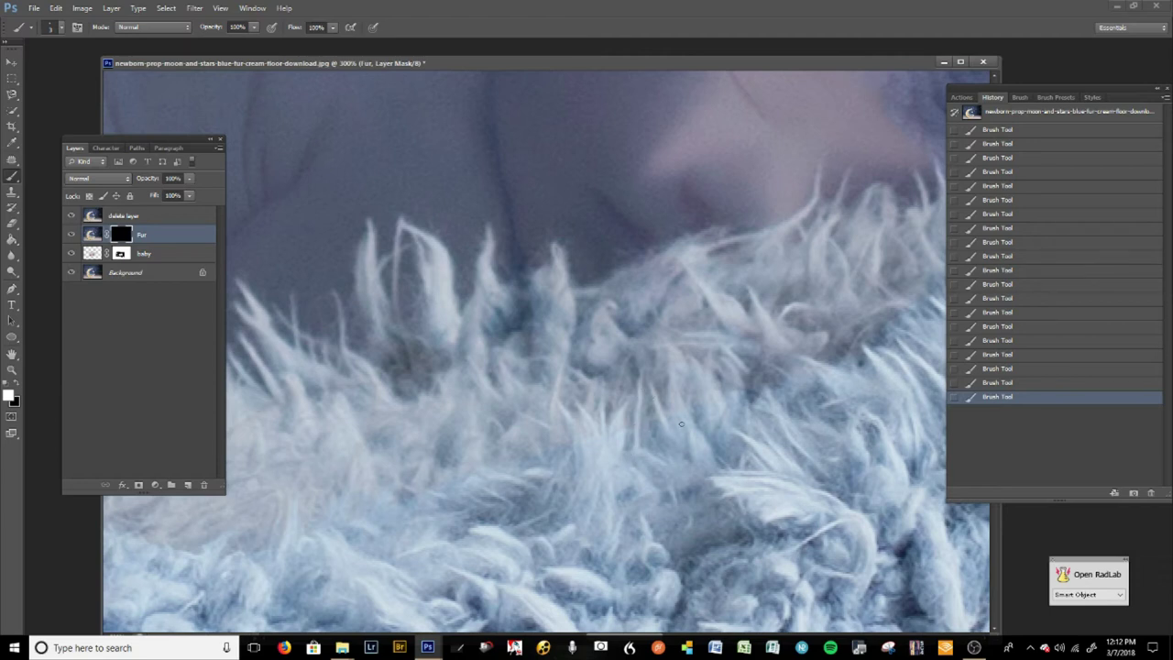
left_click_drag(728, 406, 598, 462)
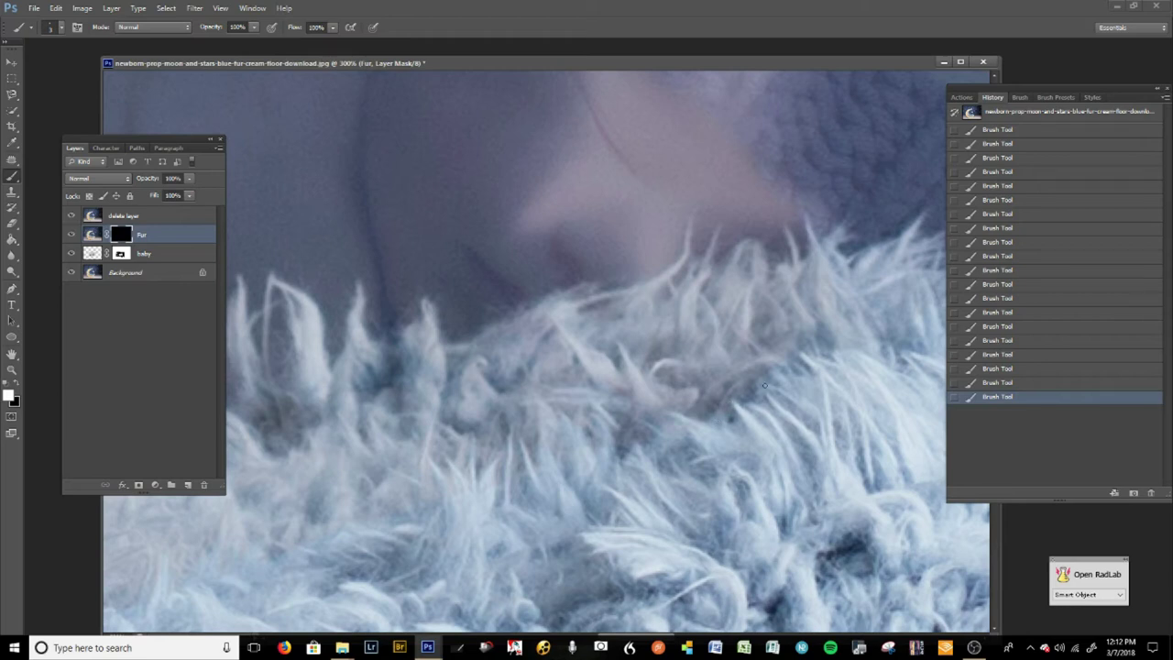
Step: Hide the delete layer to check the hand area, lower the brush hardness further, and show the layer again
left_click(72, 216)
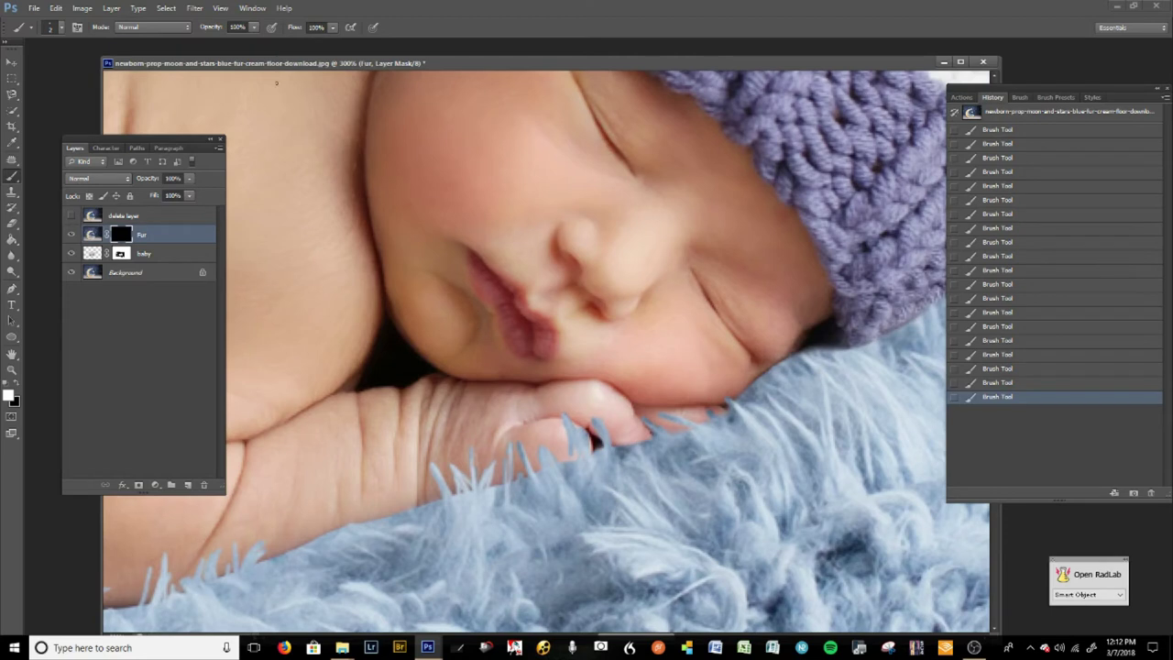
left_click(60, 27)
left_click_drag(50, 96, 39, 96)
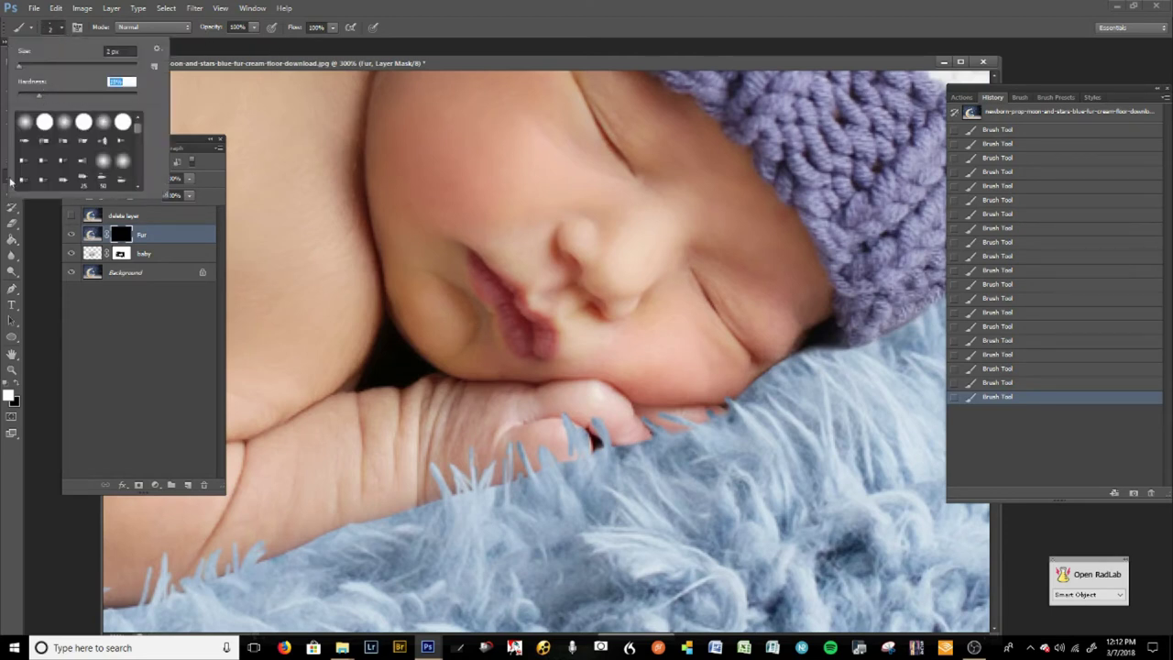
left_click(72, 215)
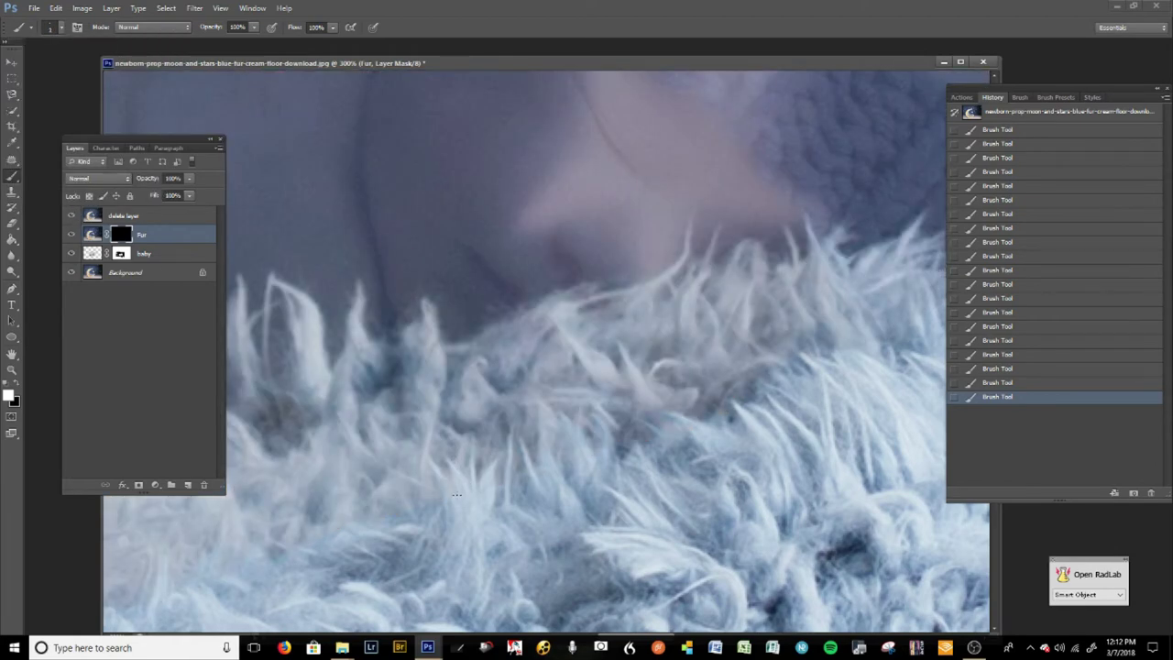
Step: Add softer fur strands on the Fur mask back along the forearm and elbow toward the knee
left_click_drag(406, 489, 549, 388)
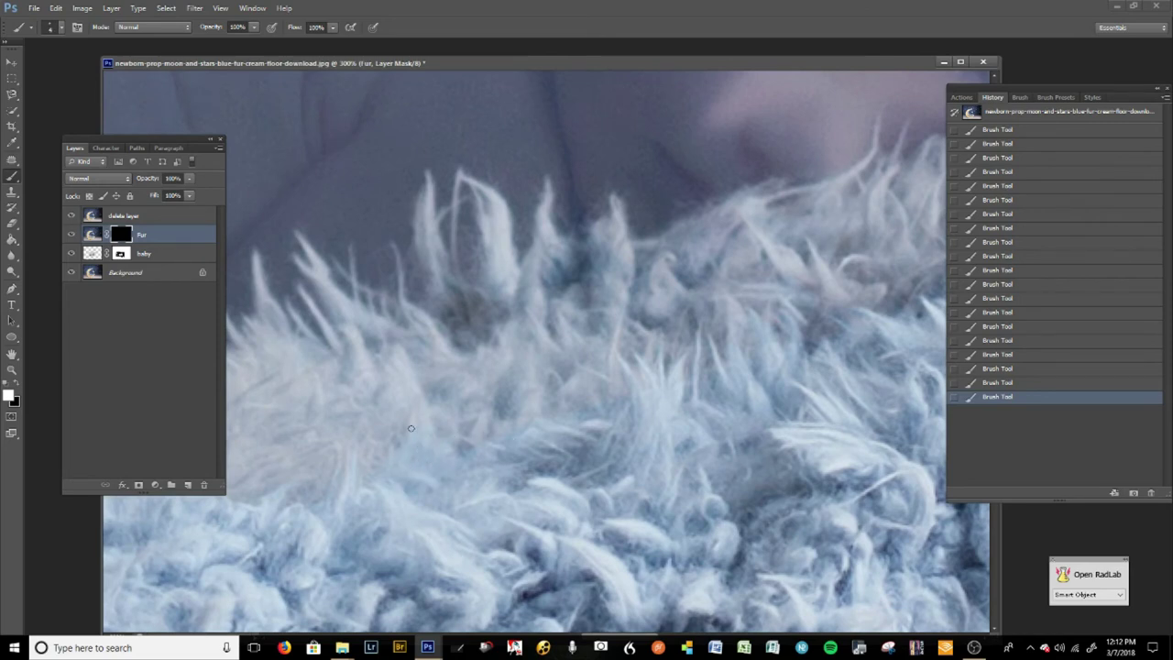
left_click_drag(364, 497, 509, 446)
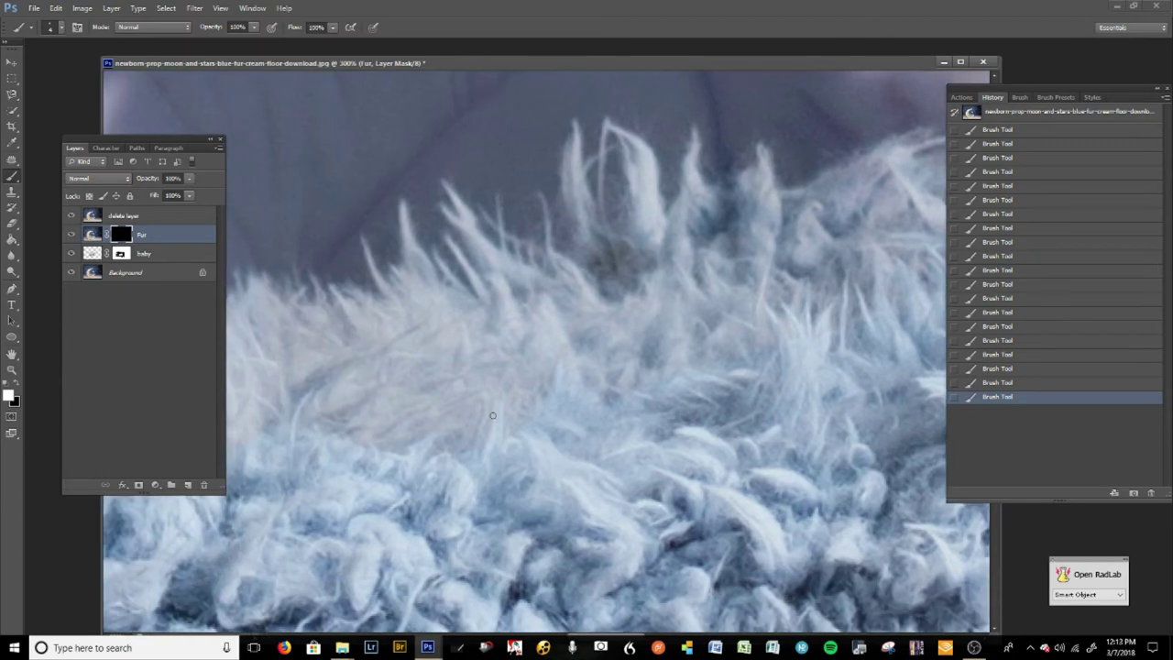
left_click_drag(371, 496, 542, 455)
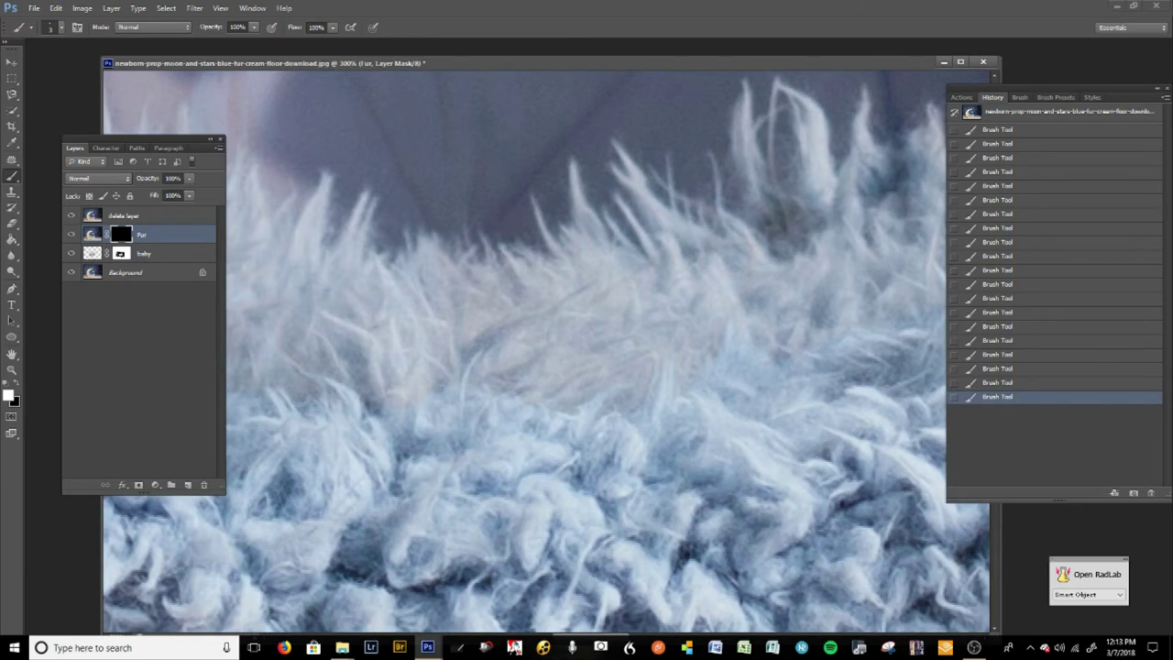
left_click_drag(465, 423, 573, 441)
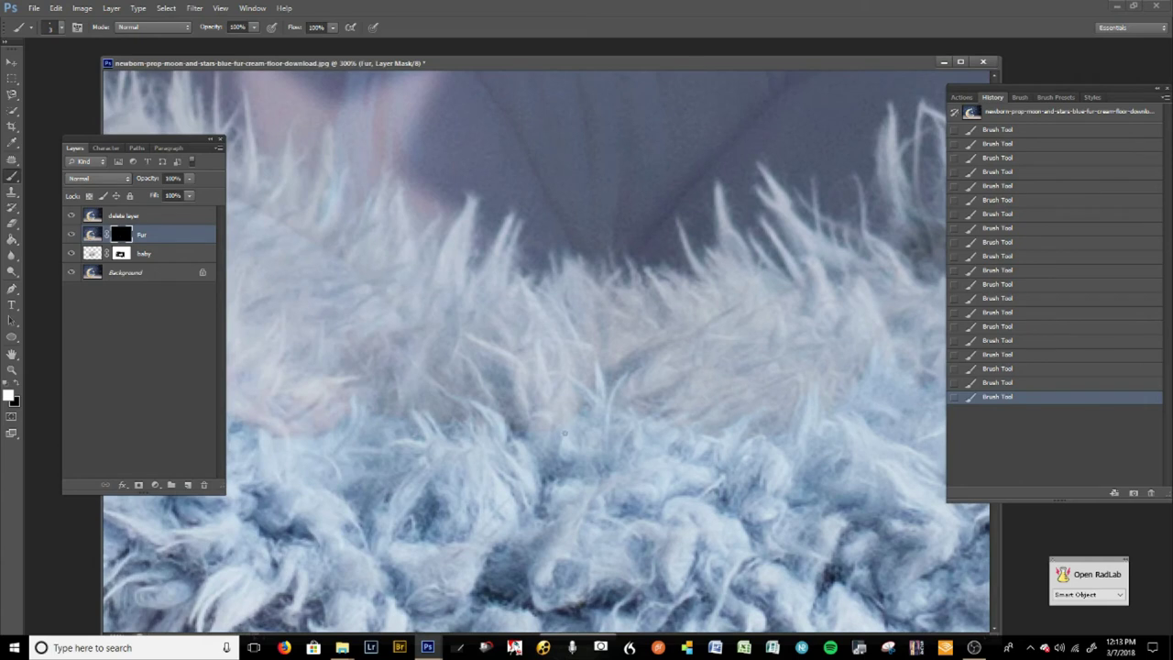
Step: Paint fur strands on the Fur mask over the lower edges of the baby's toes and feet, and hide the delete layer
mouse_move(506, 433)
left_mouse_down()
mouse_move(494, 461)
mouse_move(575, 471)
left_mouse_up()
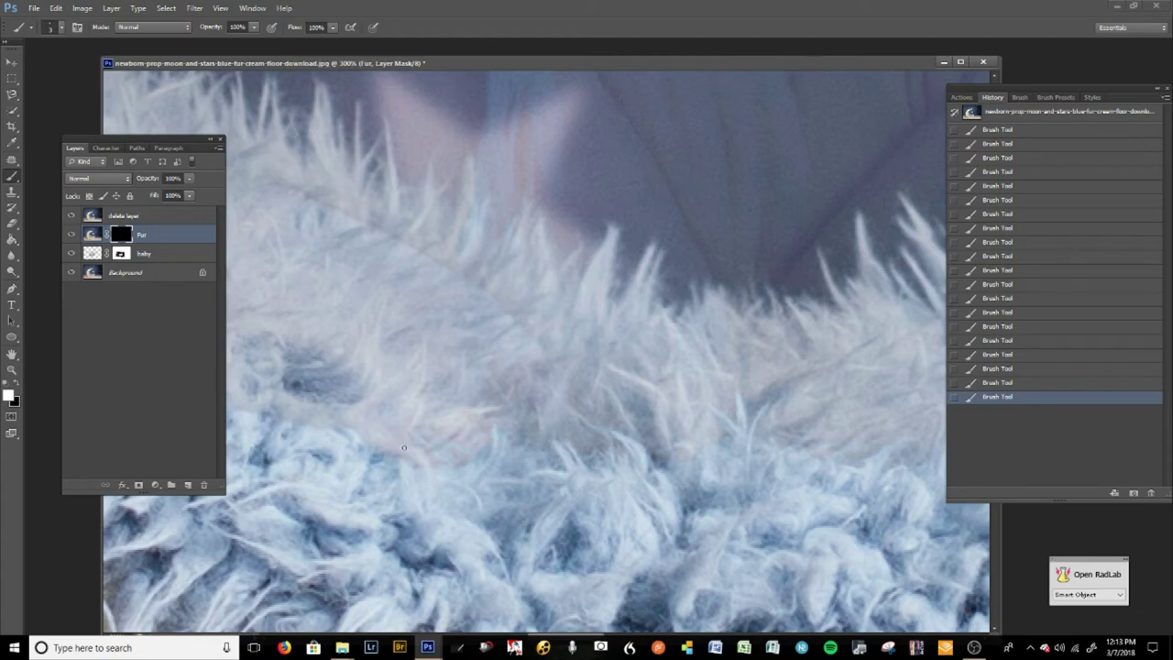
left_click_drag(386, 503, 540, 494)
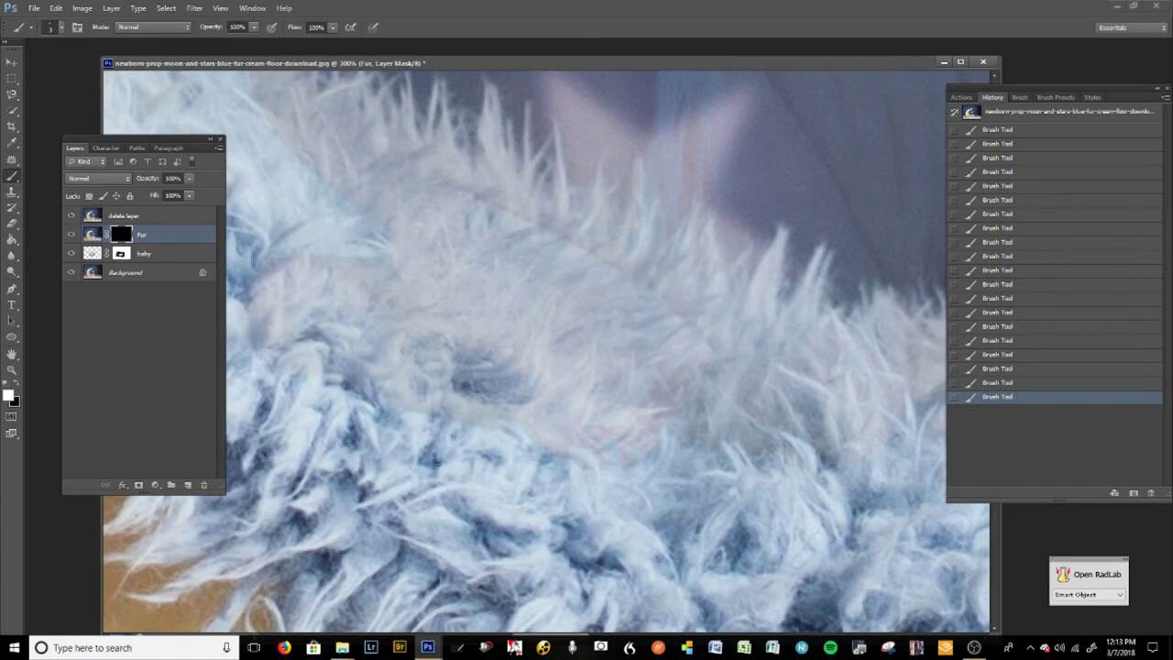
left_click_drag(456, 465, 584, 485)
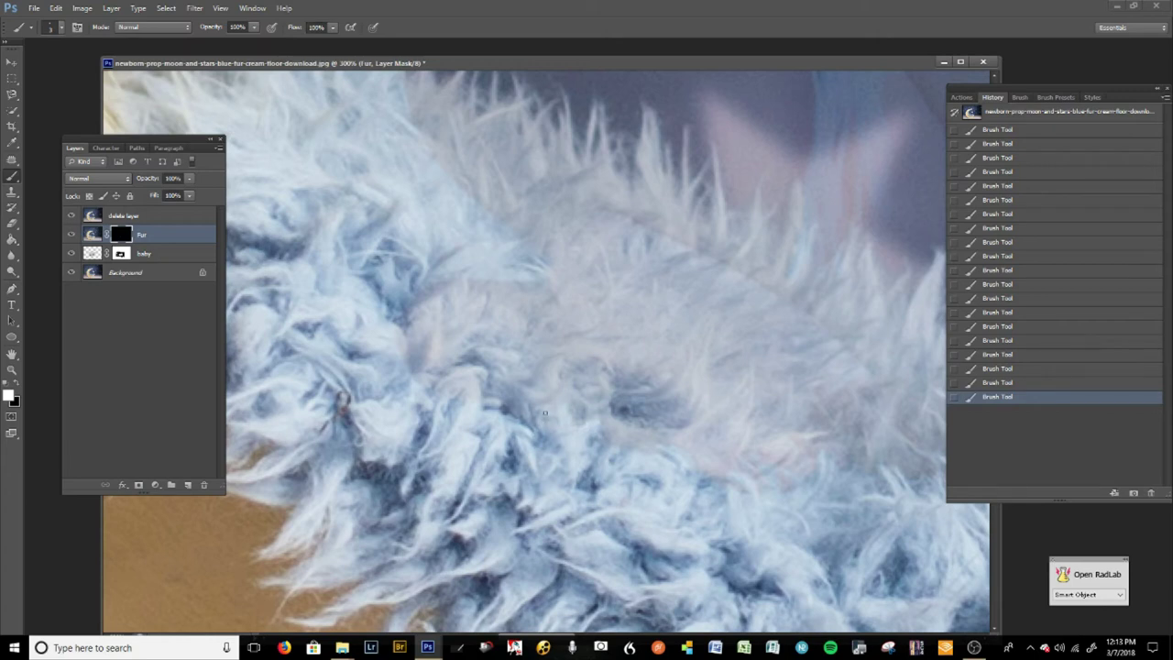
left_click_drag(458, 412, 578, 467)
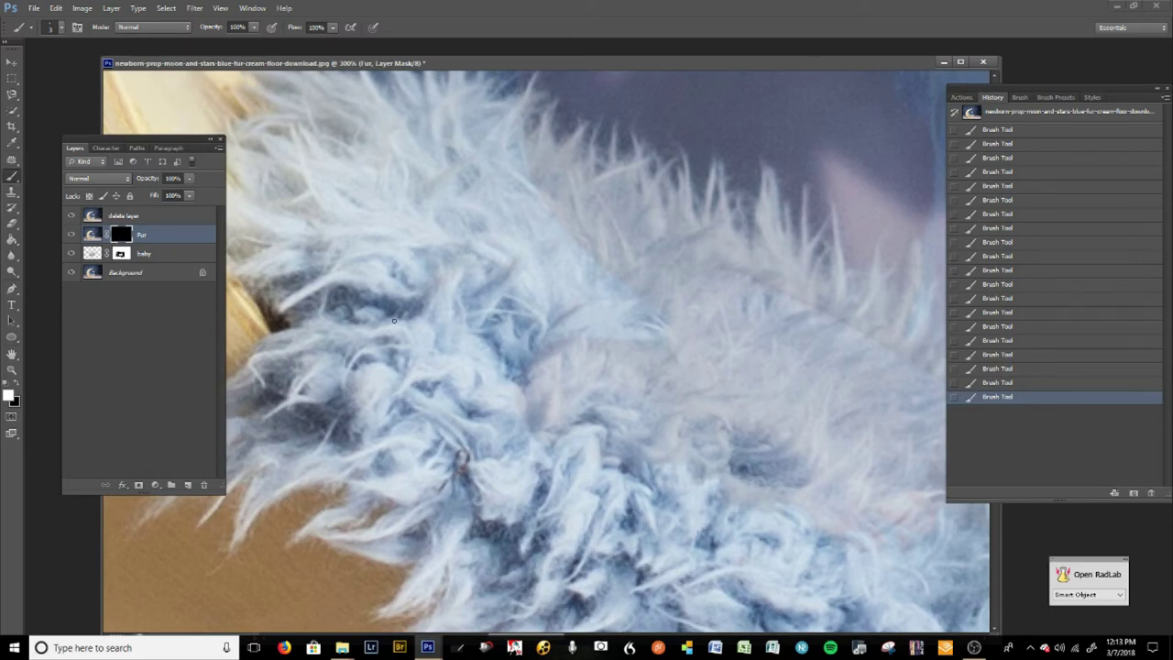
left_click(71, 215)
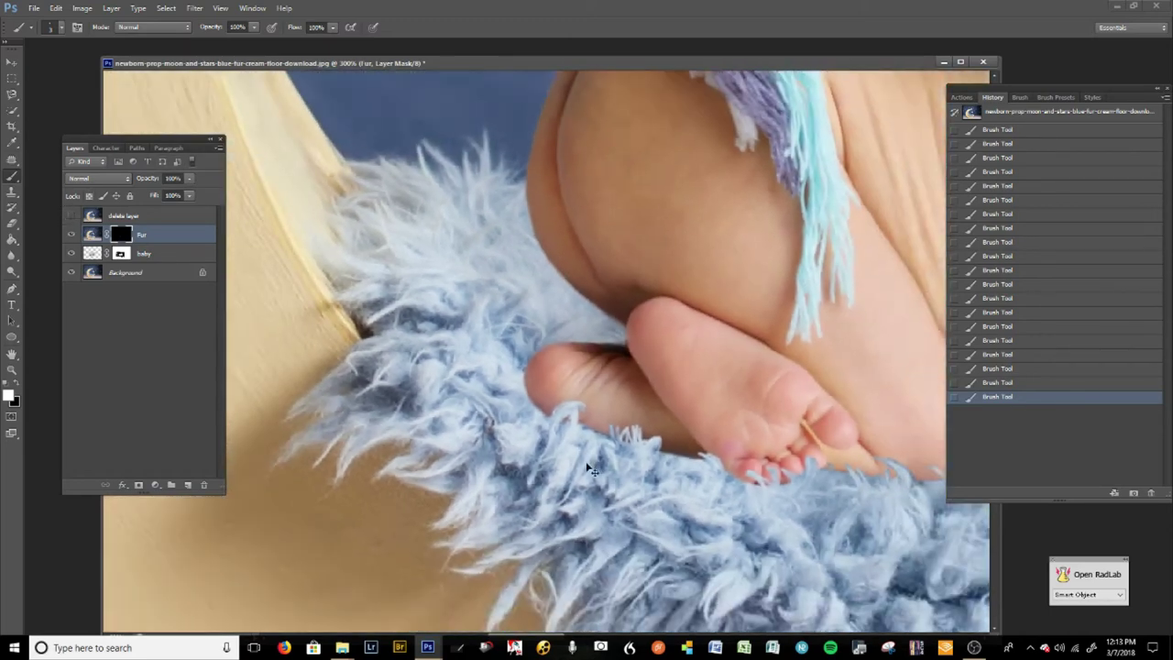
Step: Show the delete layer, add fur strands on the Fur mask over the heel of the rear foot, and hide the delete layer again
key("ctrl+minus")
key("ctrl+minus")
key("ctrl+minus")
key("ctrl+minus")
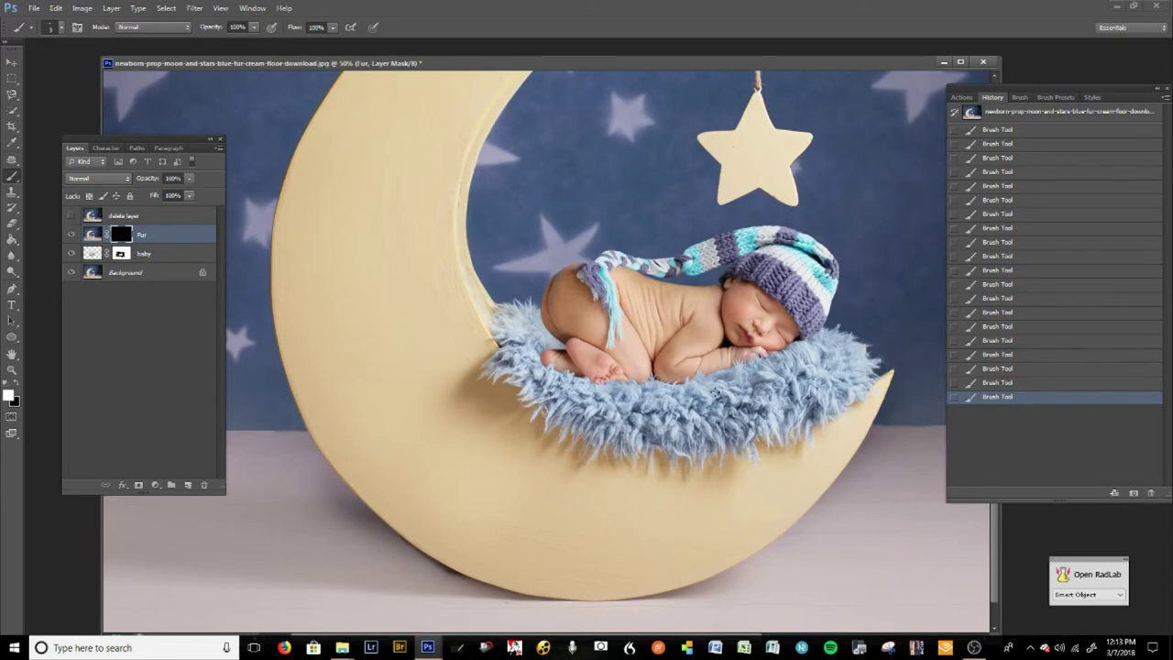
key("ctrl+plus")
key("ctrl+plus")
key("ctrl+plus")
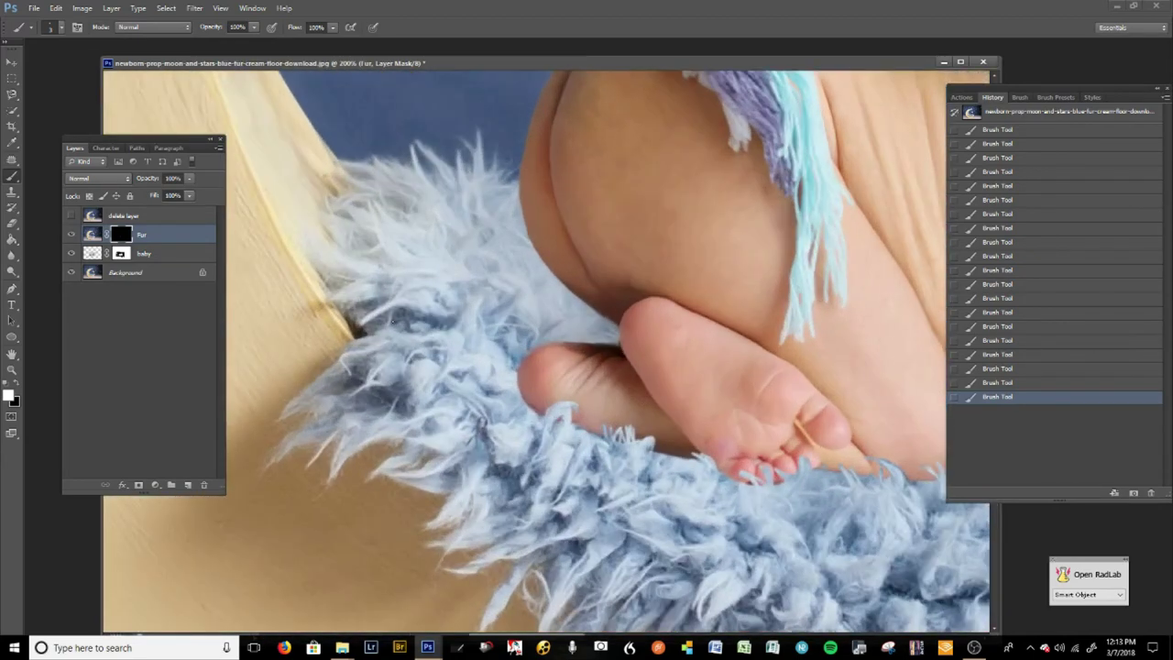
left_click(71, 216)
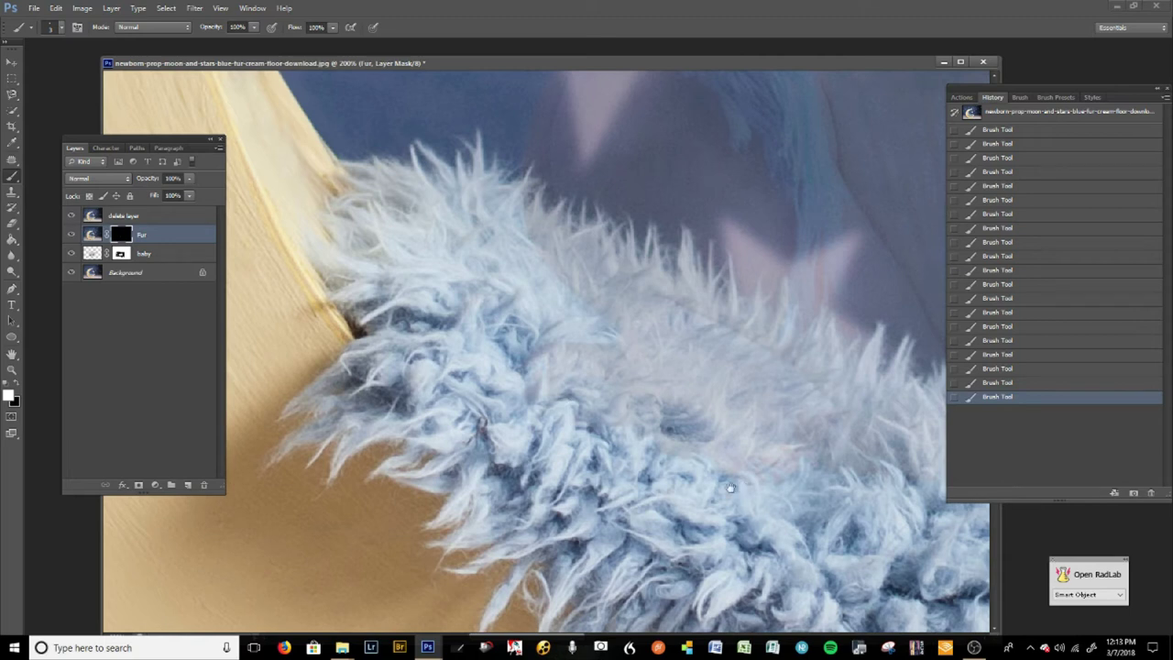
left_click_drag(742, 486, 522, 508)
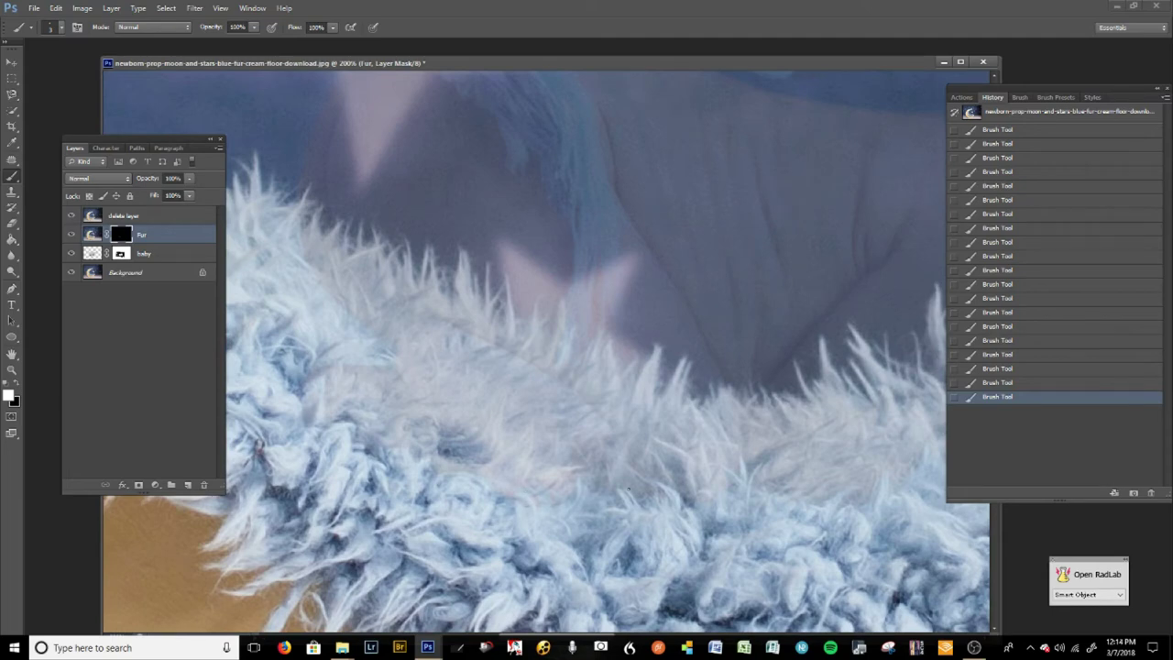
left_click(71, 215)
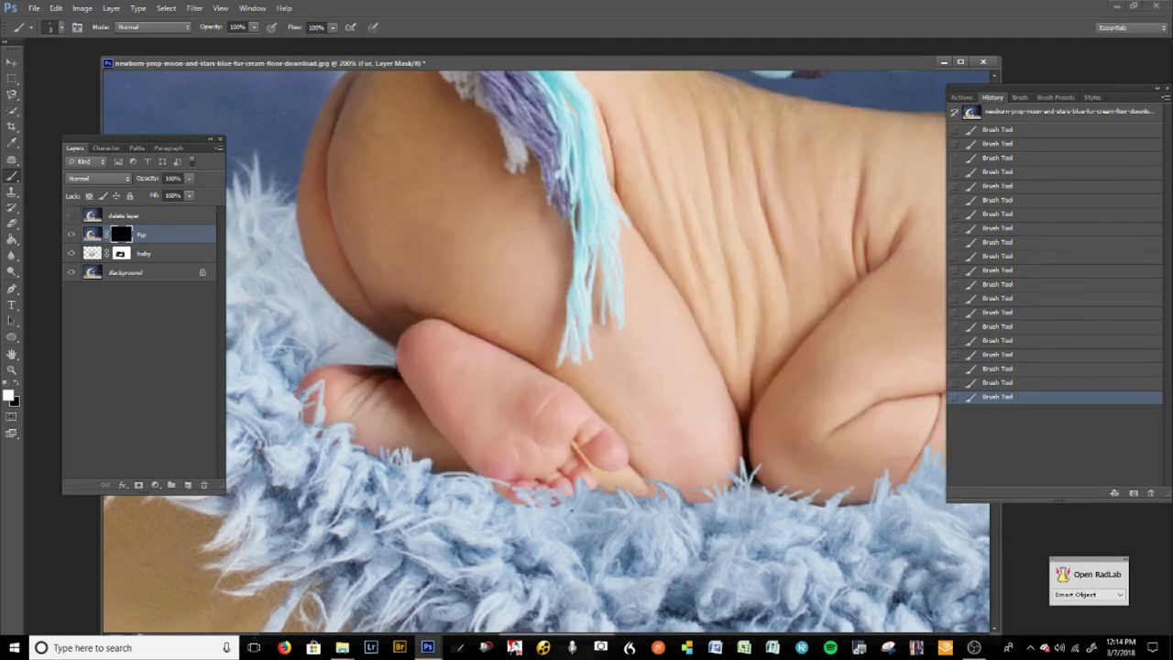
Step: Examine the fur strands along the baby's knee, elbow, forearm, hand and hat edge, then return to the toes
left_click_drag(602, 534, 446, 429)
left_click_drag(624, 437, 457, 486)
key("[")
key("ctrl+minus")
key("ctrl+plus")
key("ctrl+plus")
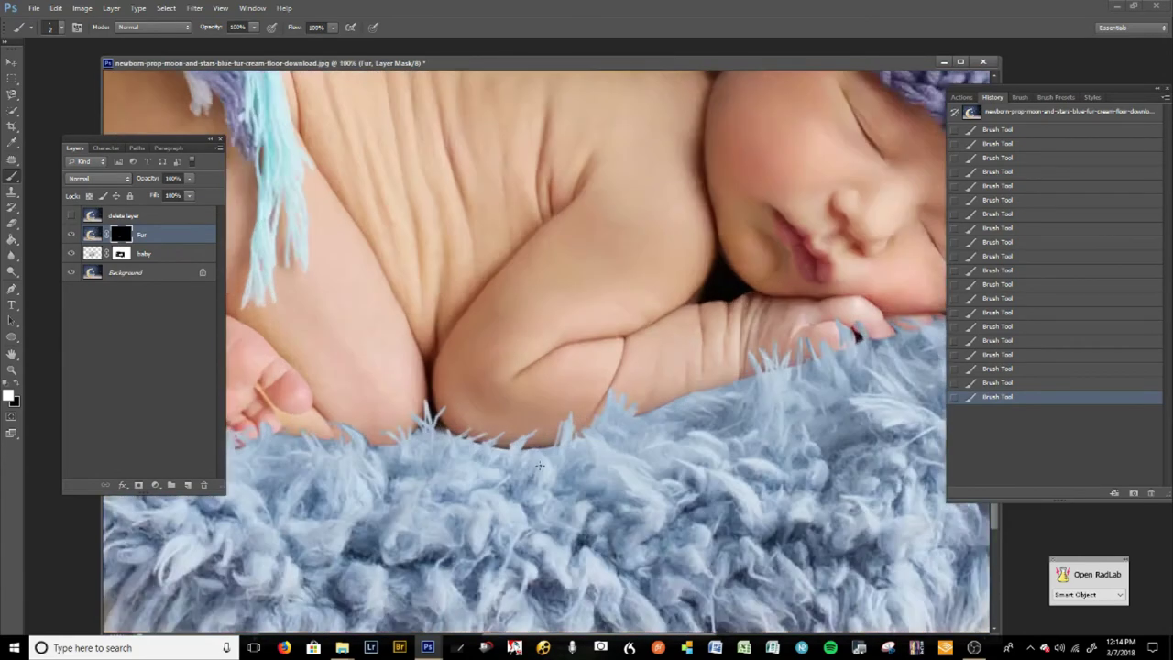
key("[")
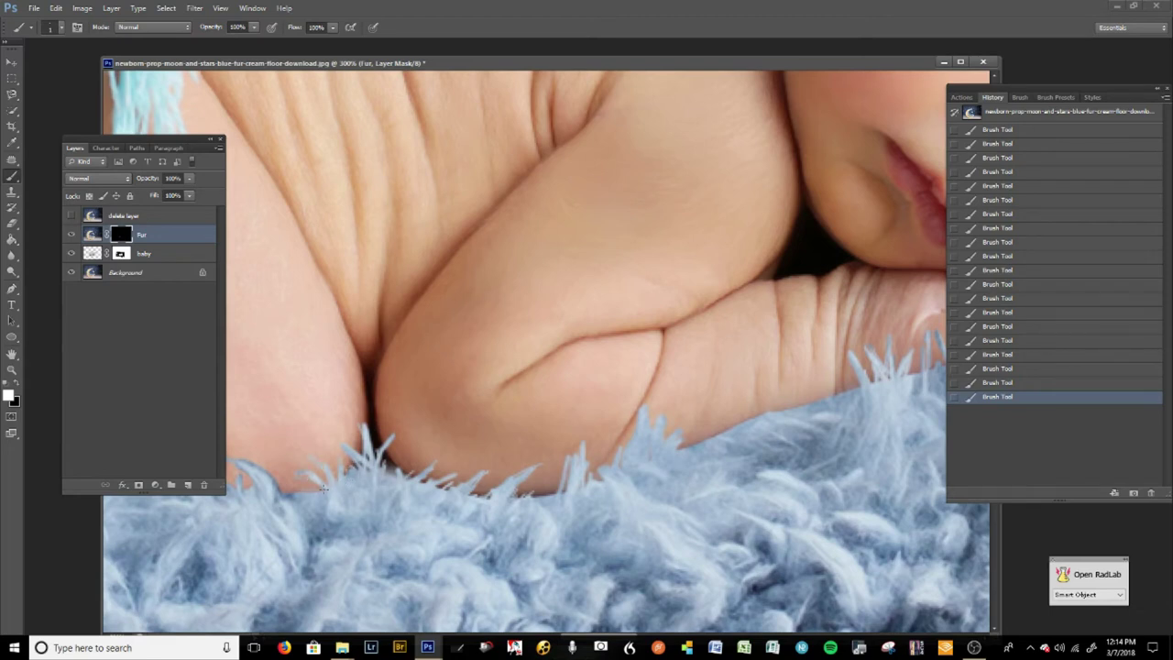
left_click_drag(560, 470, 499, 506)
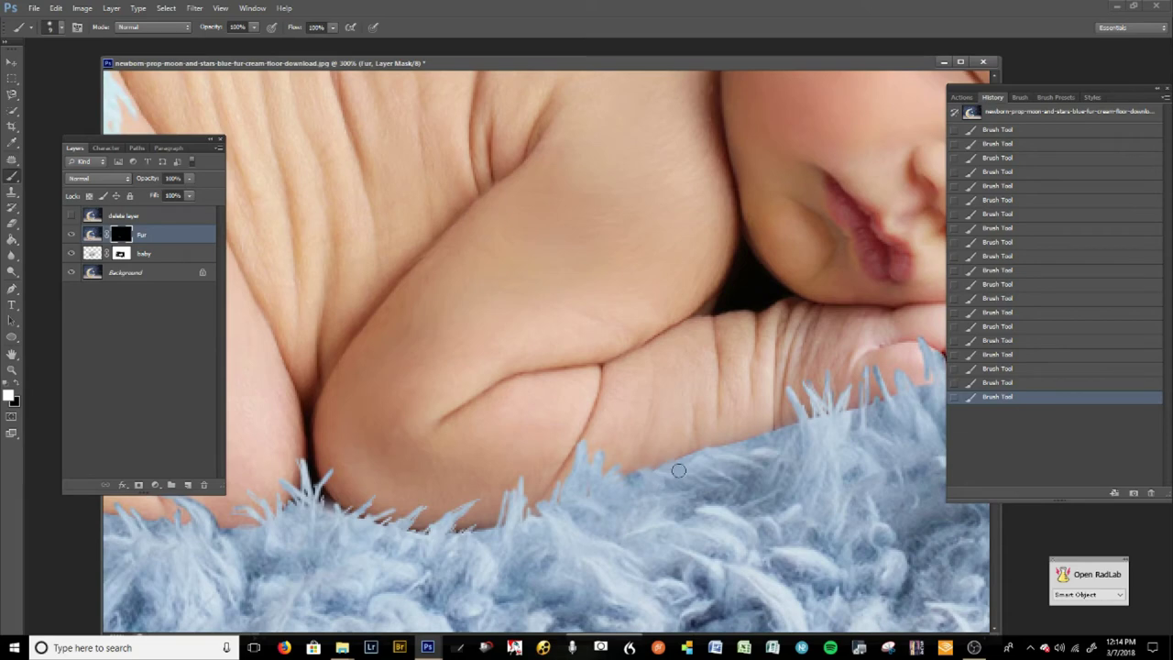
left_click_drag(779, 456, 473, 512)
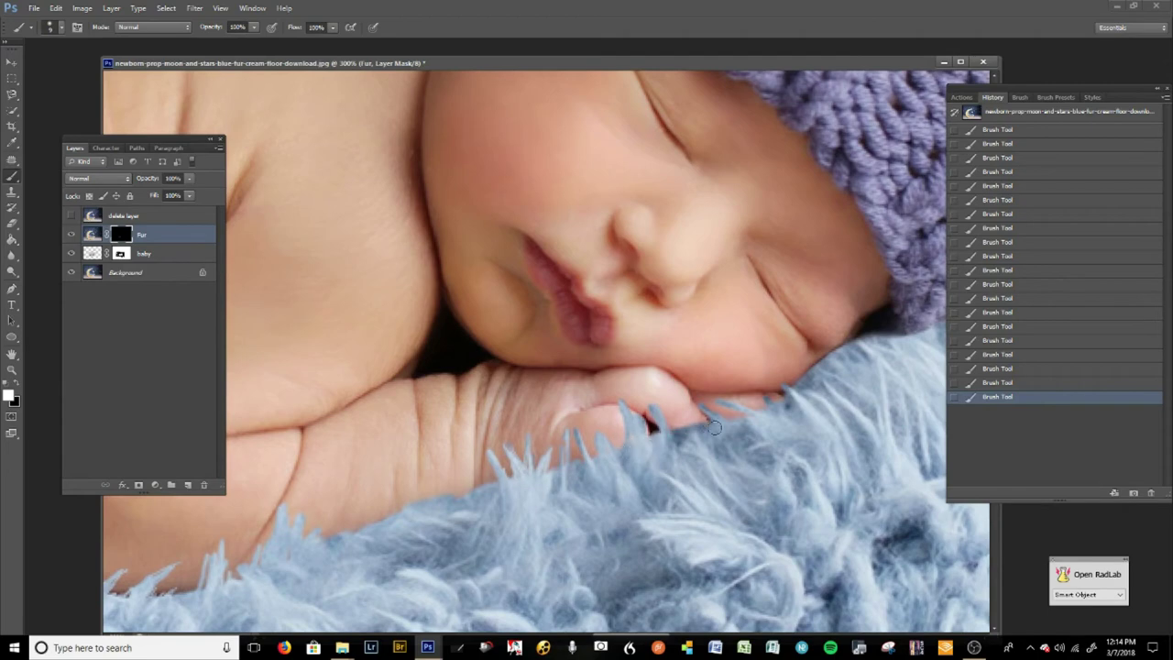
left_click_drag(806, 396, 516, 509)
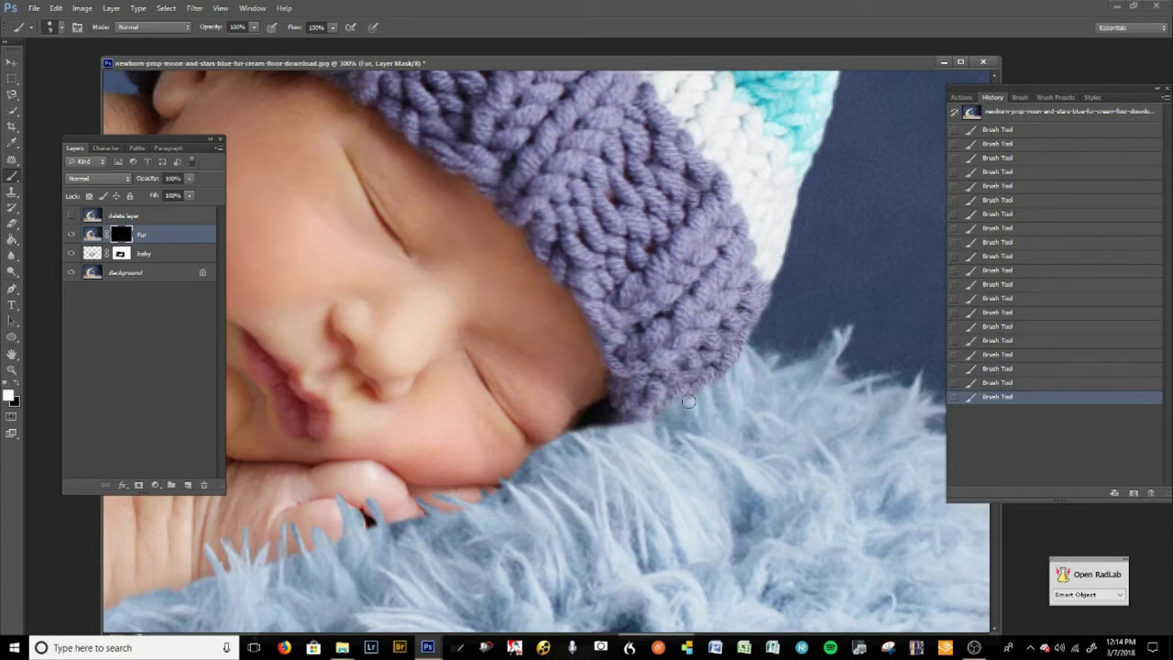
left_click_drag(590, 488, 630, 438)
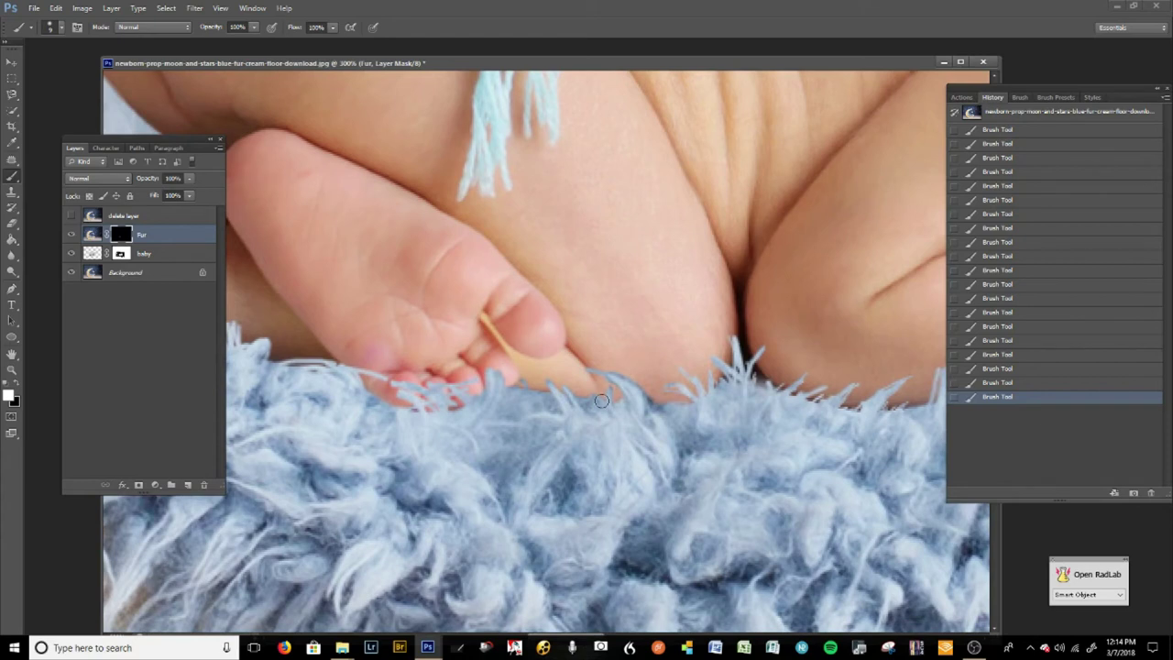
Step: Erase the fur strands over the toes of the front foot with black on the Fur mask, then switch the brush back to white
key("x")
left_click_drag(460, 451, 538, 434)
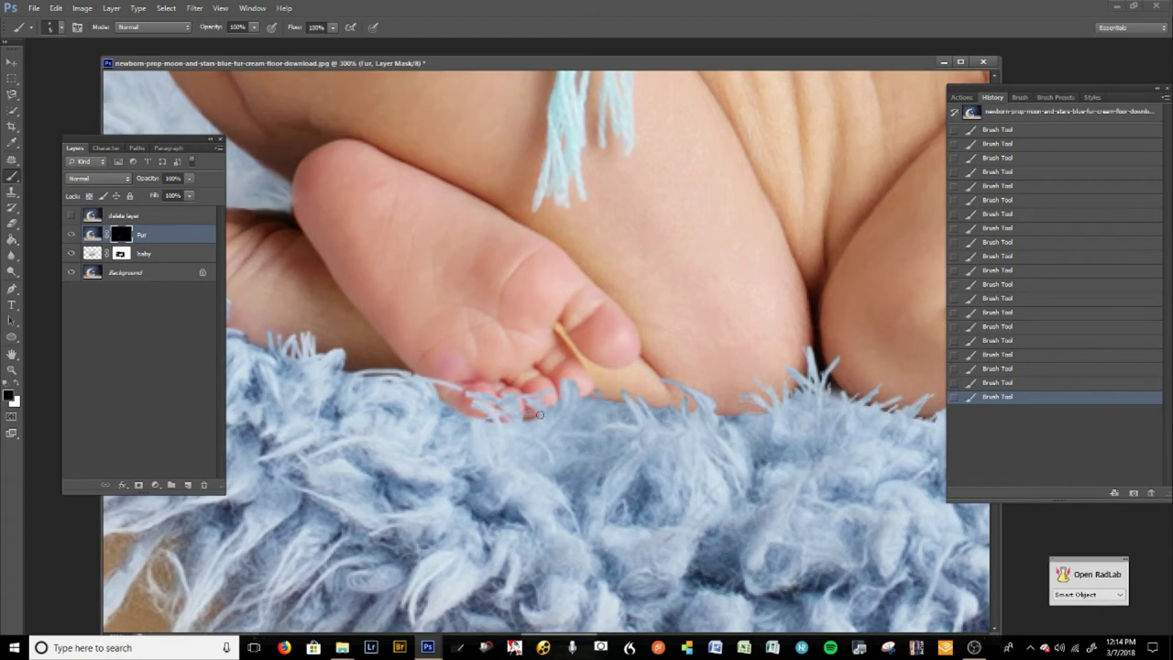
key("x")
key("x")
mouse_move(488, 391)
left_mouse_down()
mouse_move(520, 412)
mouse_move(468, 411)
mouse_move(521, 405)
mouse_move(498, 388)
mouse_move(521, 386)
mouse_move(477, 401)
mouse_move(441, 391)
mouse_move(469, 399)
mouse_move(543, 389)
mouse_move(547, 405)
mouse_move(526, 412)
mouse_move(553, 399)
mouse_move(536, 413)
mouse_move(552, 383)
left_mouse_up()
key("x")
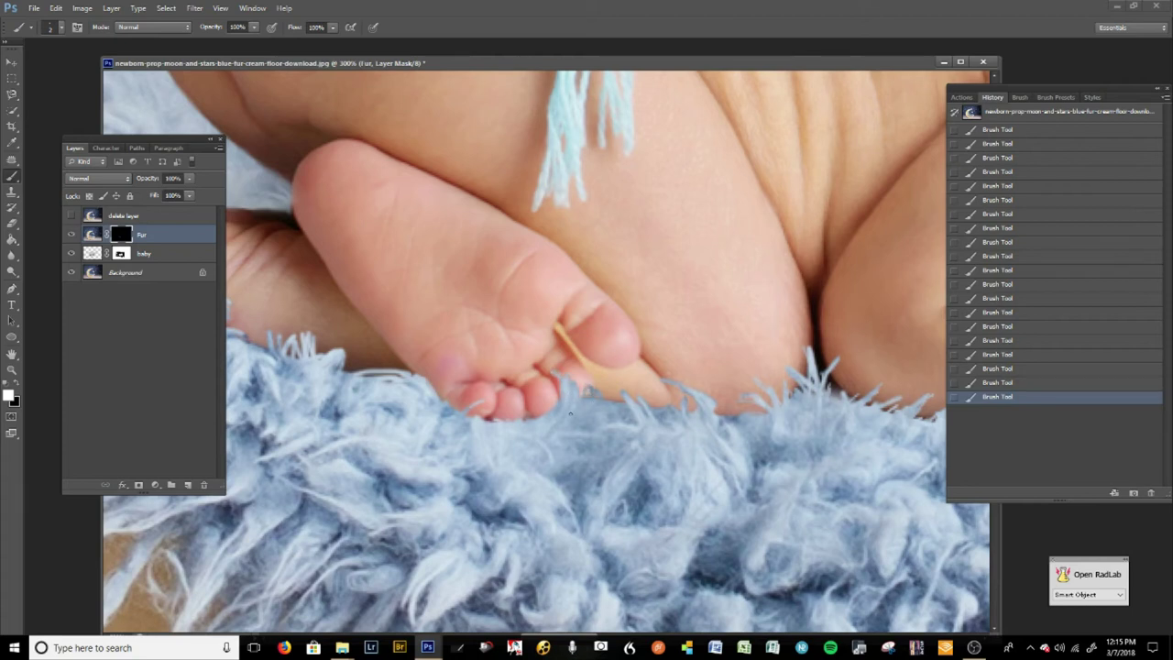
left_click_drag(430, 468, 646, 480)
key("]")
key("]")
key("]")
key("]")
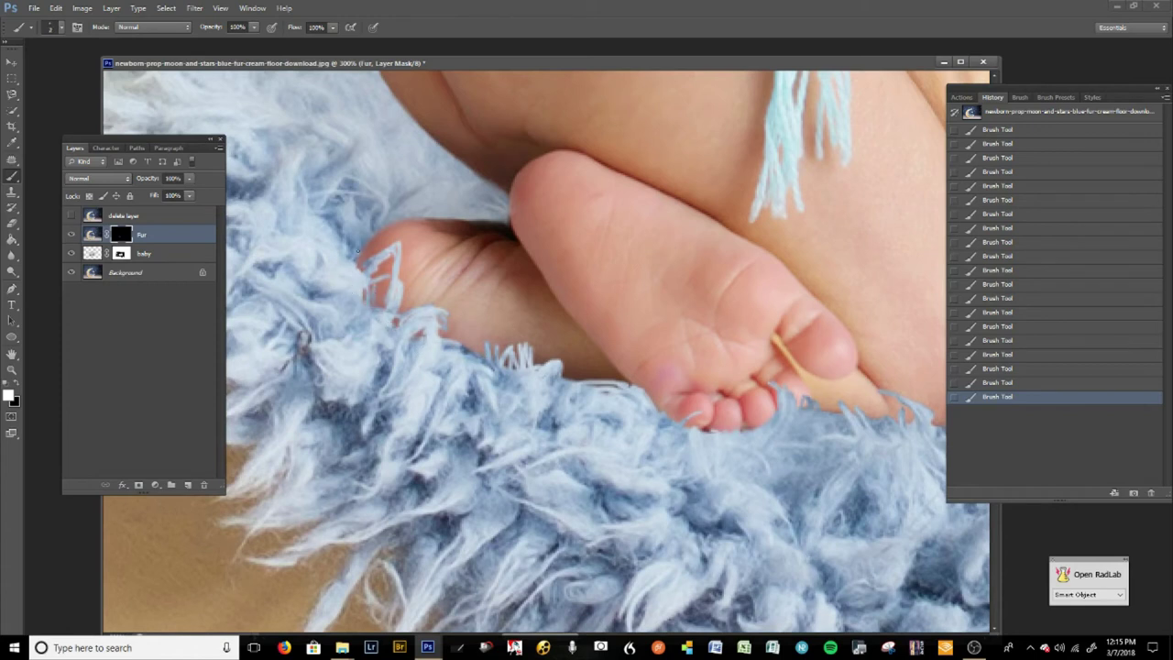
Step: Compare the composite with the Fur layer hidden and shown, then inspect the edge of the baby's bottom with the baby mask selected
key("ctrl+minus")
key("ctrl+minus")
key("ctrl+minus")
key("ctrl+minus")
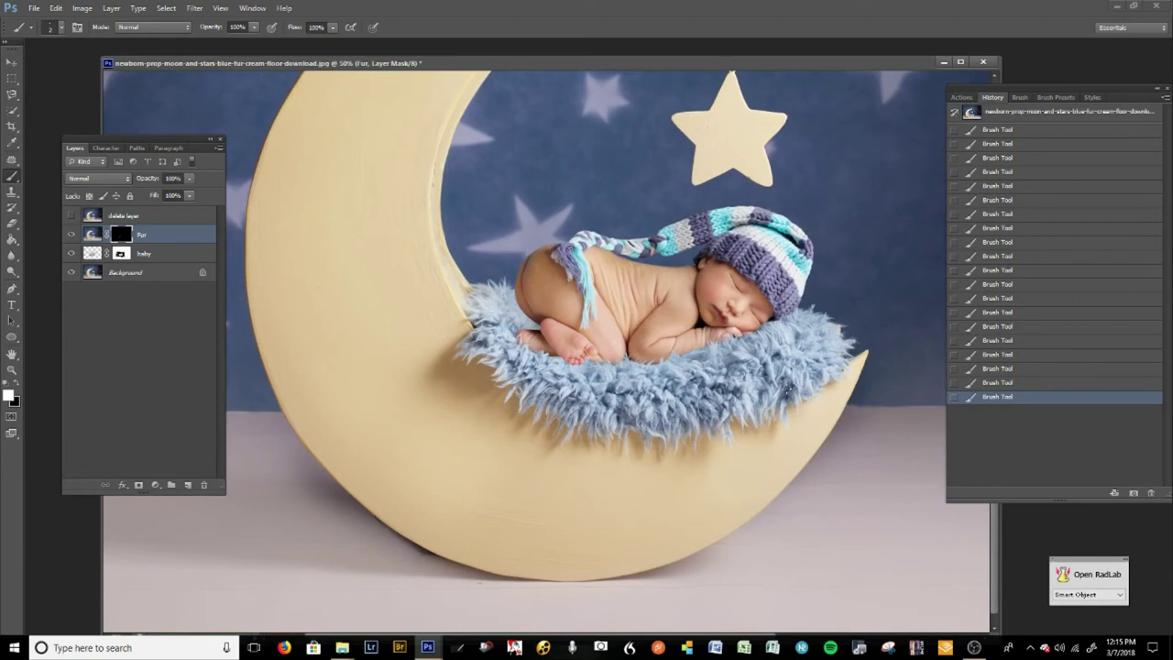
left_click(71, 235)
left_click(71, 235)
key("ctrl+plus")
key("ctrl+plus")
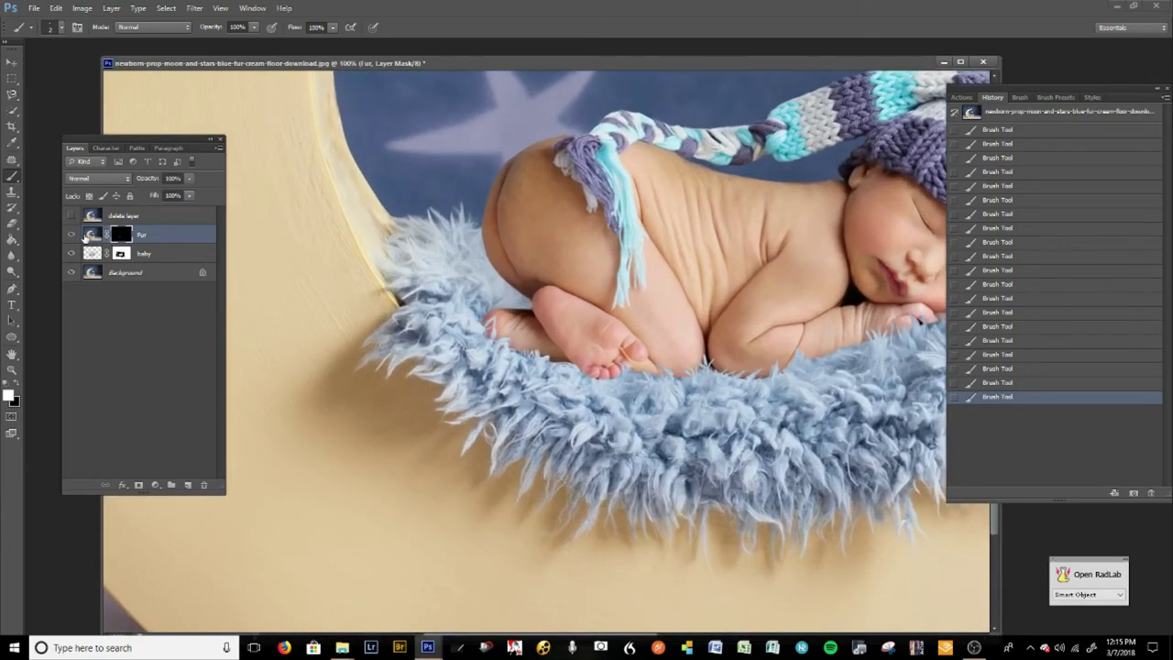
left_click(69, 236)
left_click(70, 236)
left_click_drag(567, 418, 432, 500)
key("ctrl+plus")
left_click_drag(258, 372, 537, 450)
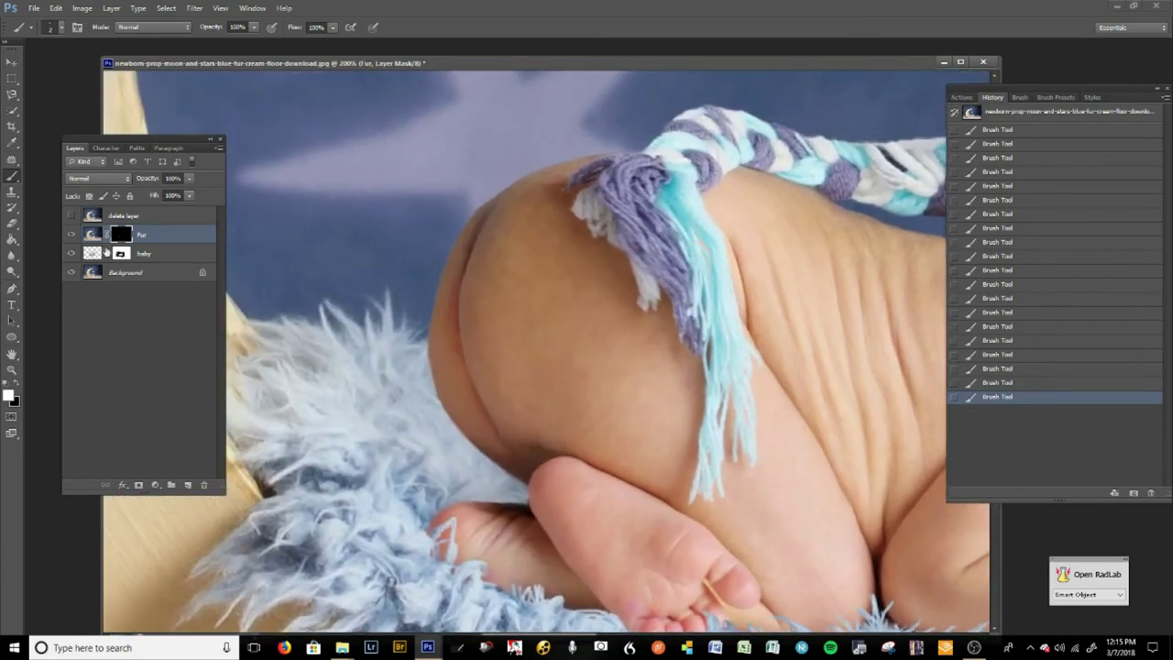
left_click(120, 253)
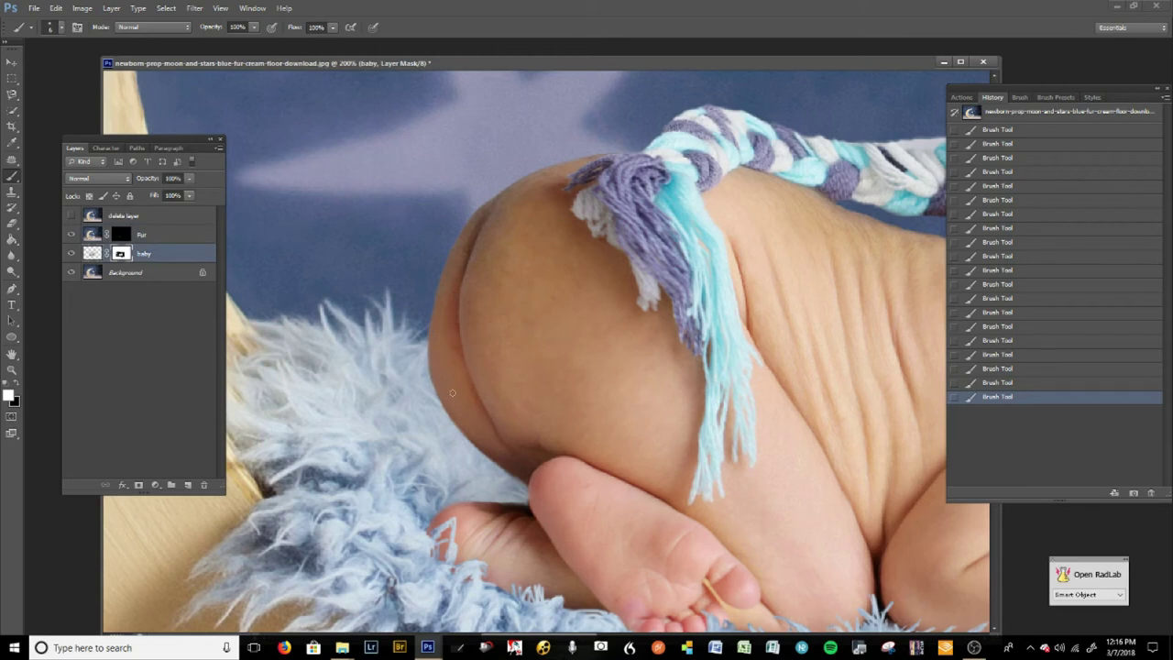
key("ctrl+minus")
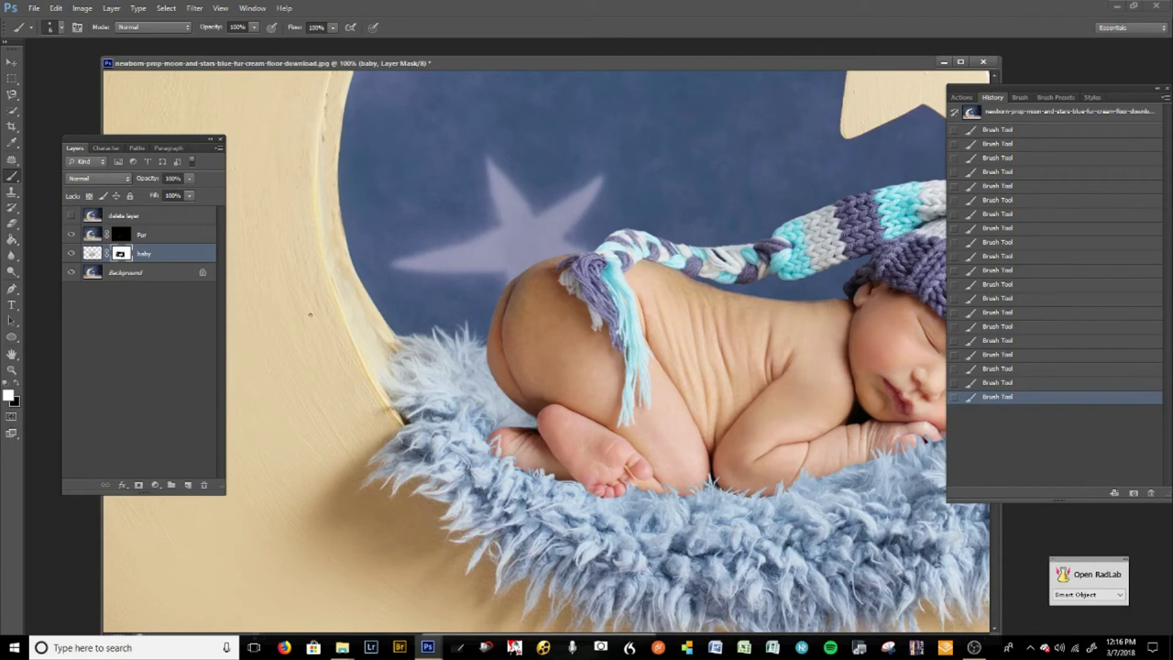
Step: Duplicate the Background layer and rename the copy shadows
left_click(162, 275)
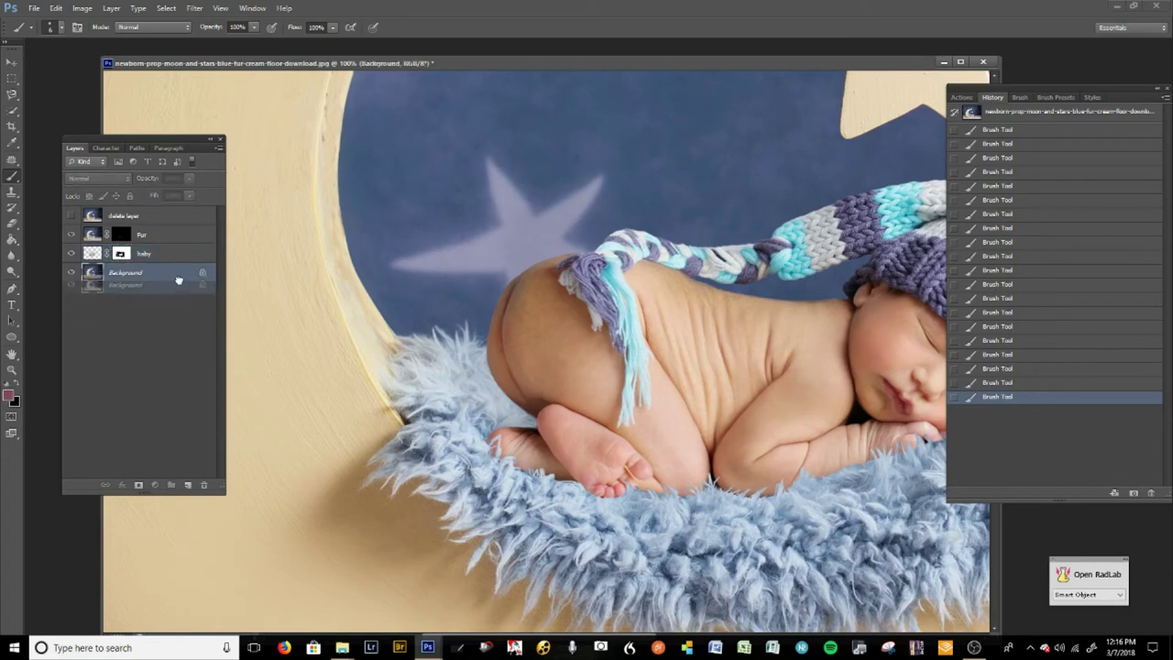
key("ctrl+j")
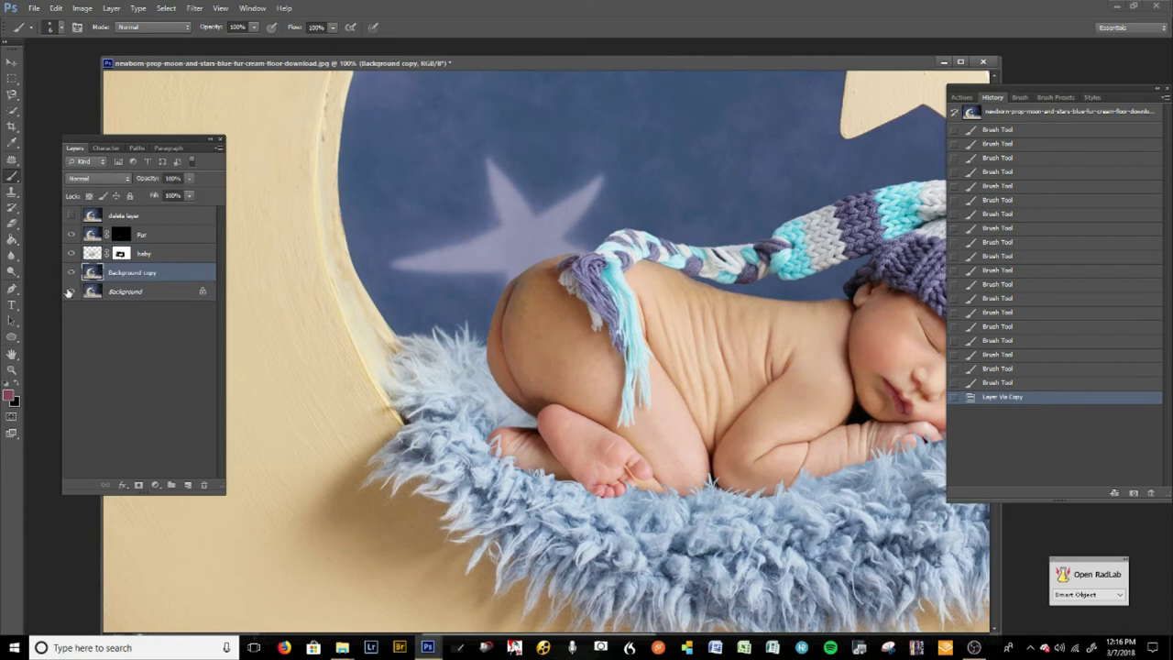
left_click(122, 292)
left_click(142, 273)
double_click(149, 273)
left_click_drag(161, 272, 11, 272)
type("c")
key("Return")
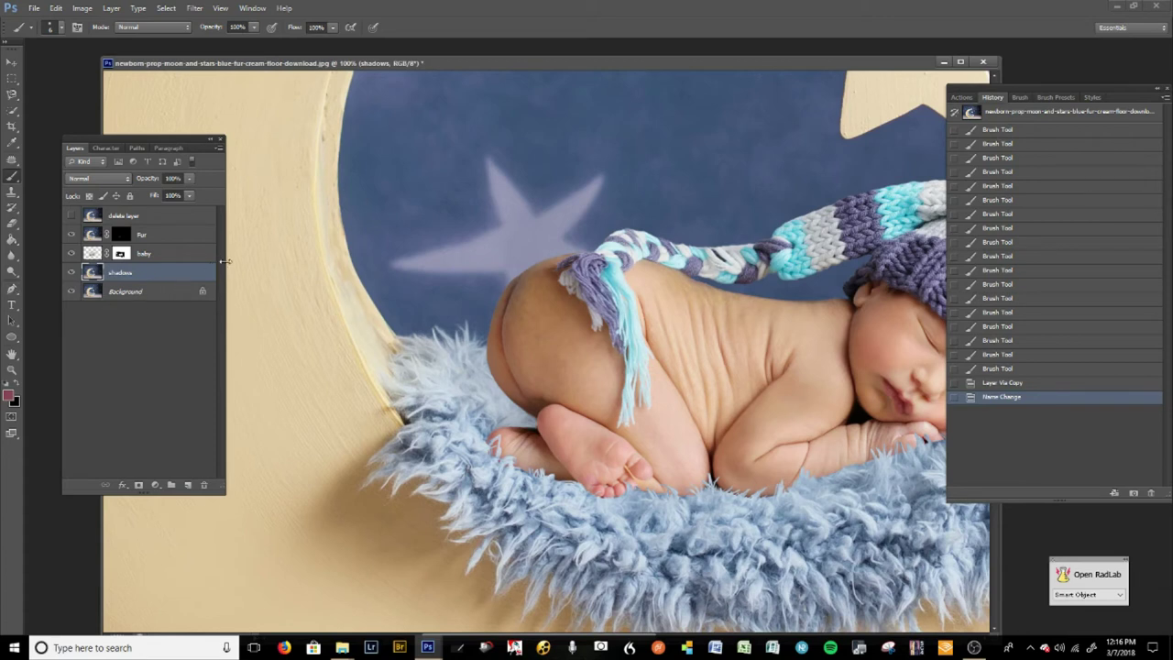
Step: Set the Lasso feather to 0 px and outline the area around the rear heel on the shadows layer
left_click(11, 95)
left_click(60, 92)
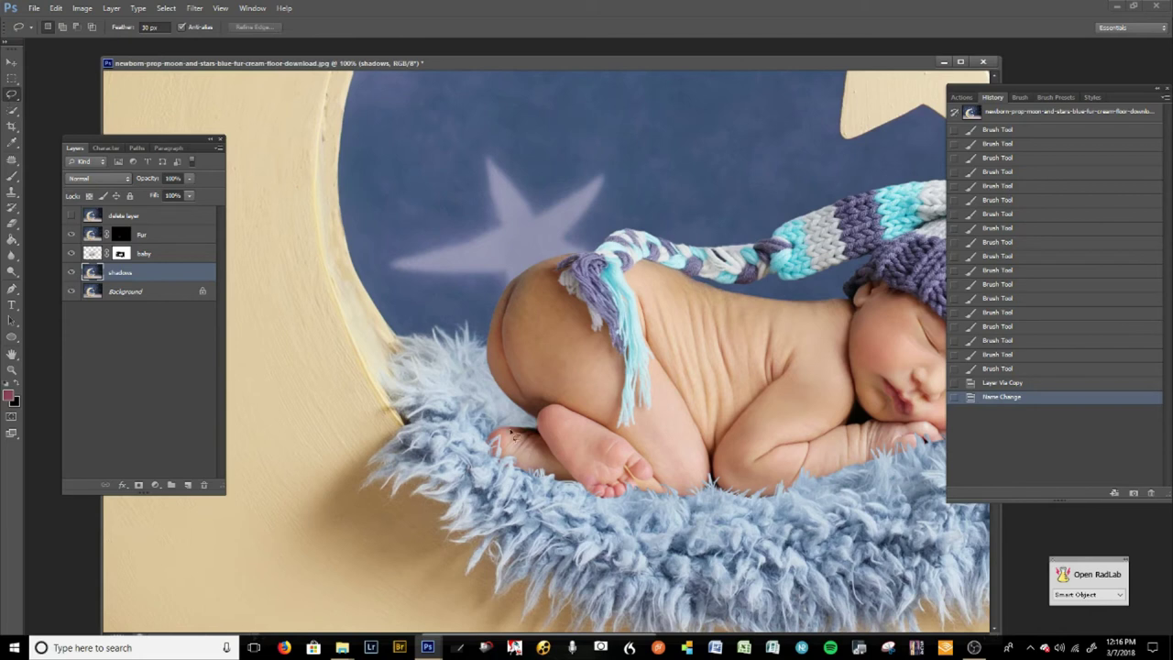
mouse_move(537, 419)
left_mouse_down()
mouse_move(488, 421)
mouse_move(481, 441)
mouse_move(542, 469)
left_mouse_up()
left_click(594, 244)
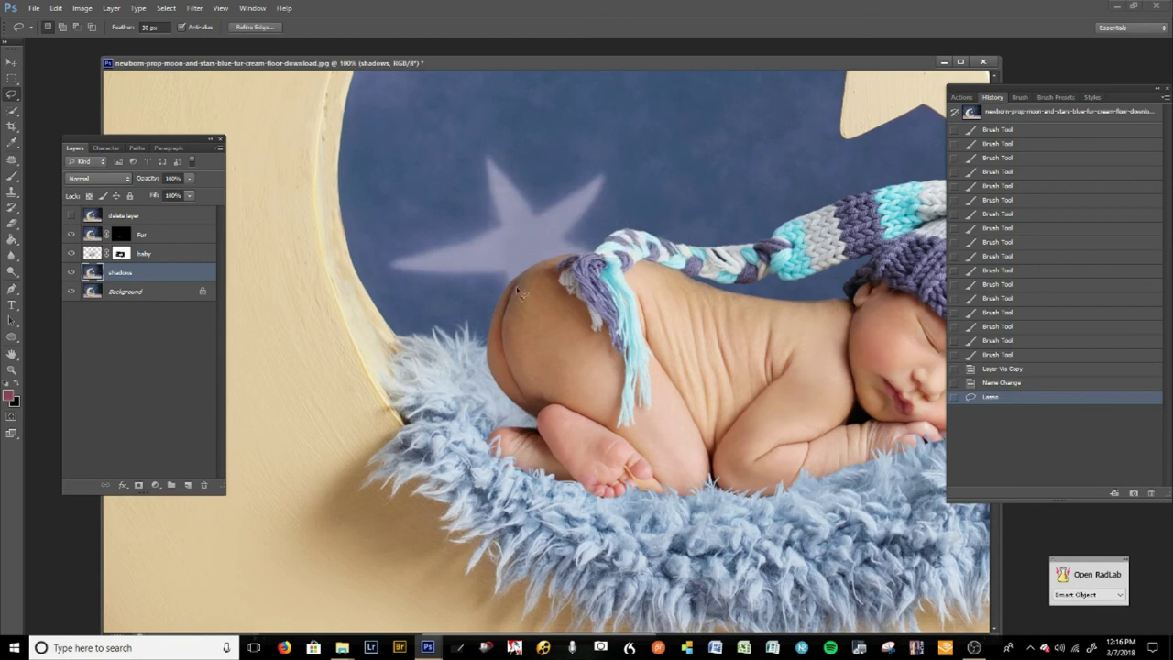
left_click(151, 26)
type("0")
mouse_move(536, 410)
left_mouse_down()
mouse_move(483, 426)
mouse_move(485, 446)
mouse_move(551, 435)
mouse_move(525, 421)
mouse_move(561, 423)
mouse_move(539, 427)
mouse_move(519, 410)
mouse_move(538, 407)
mouse_move(513, 443)
mouse_move(572, 428)
mouse_move(532, 401)
mouse_move(570, 421)
left_mouse_up()
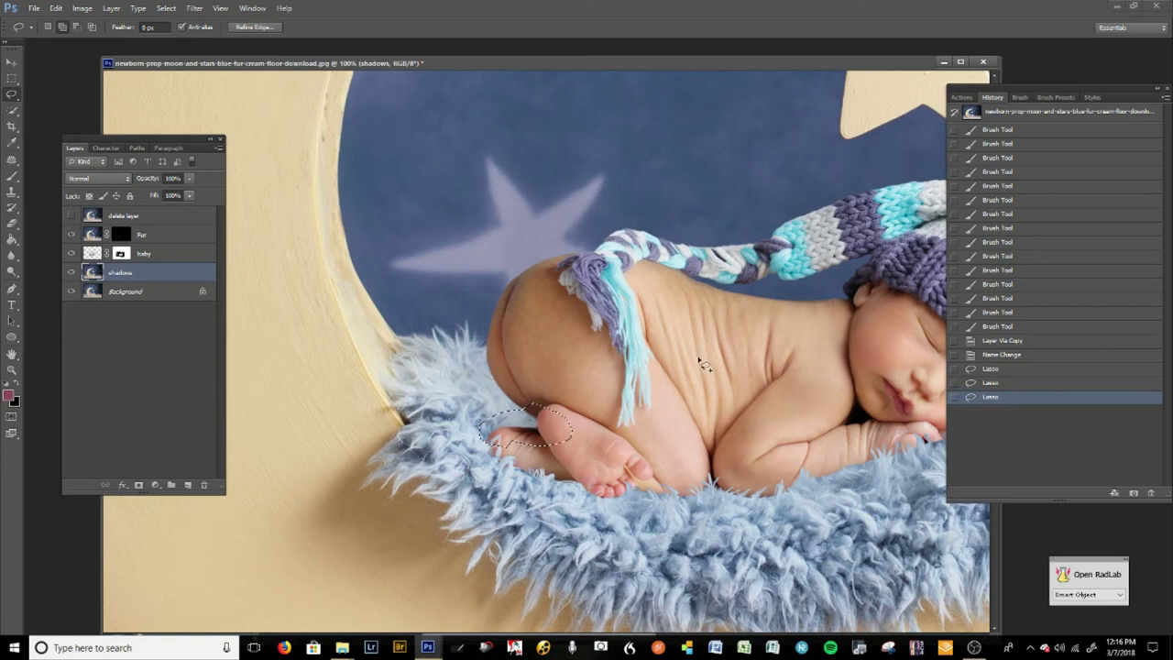
Step: Feather the selection around the heel by 20 pixels
key("shift+F6")
type("20")
key("Return")
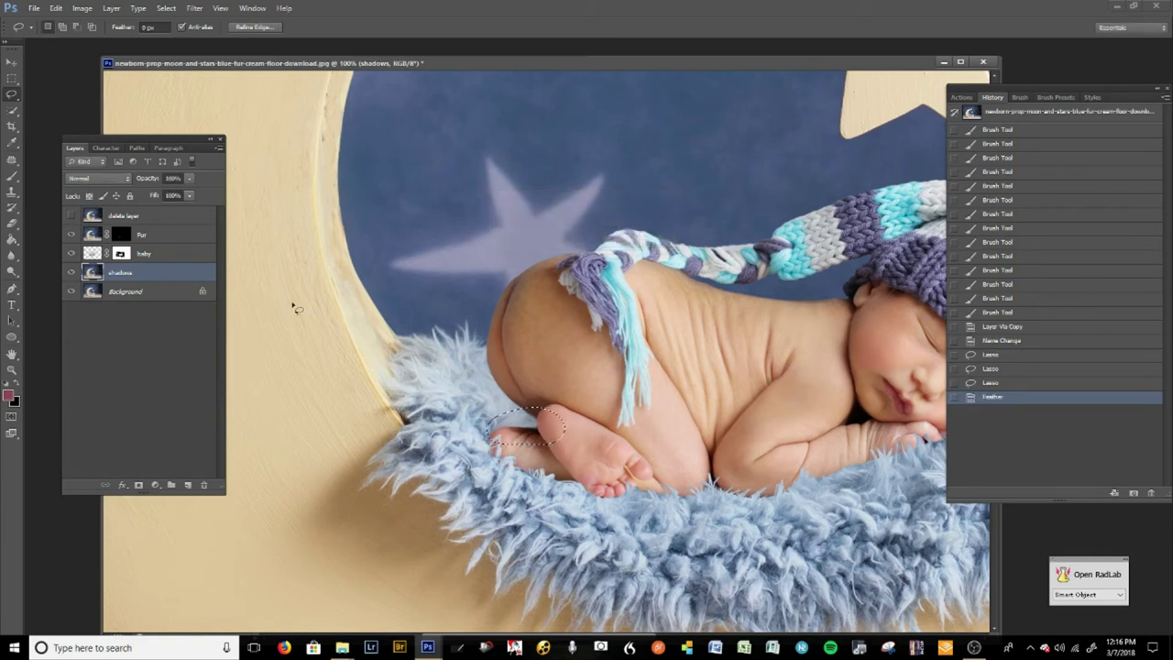
Step: Add a Curves adjustment layer for the heel selection and darken it with a curve point at input 163, output 30
key("ctrl+m")
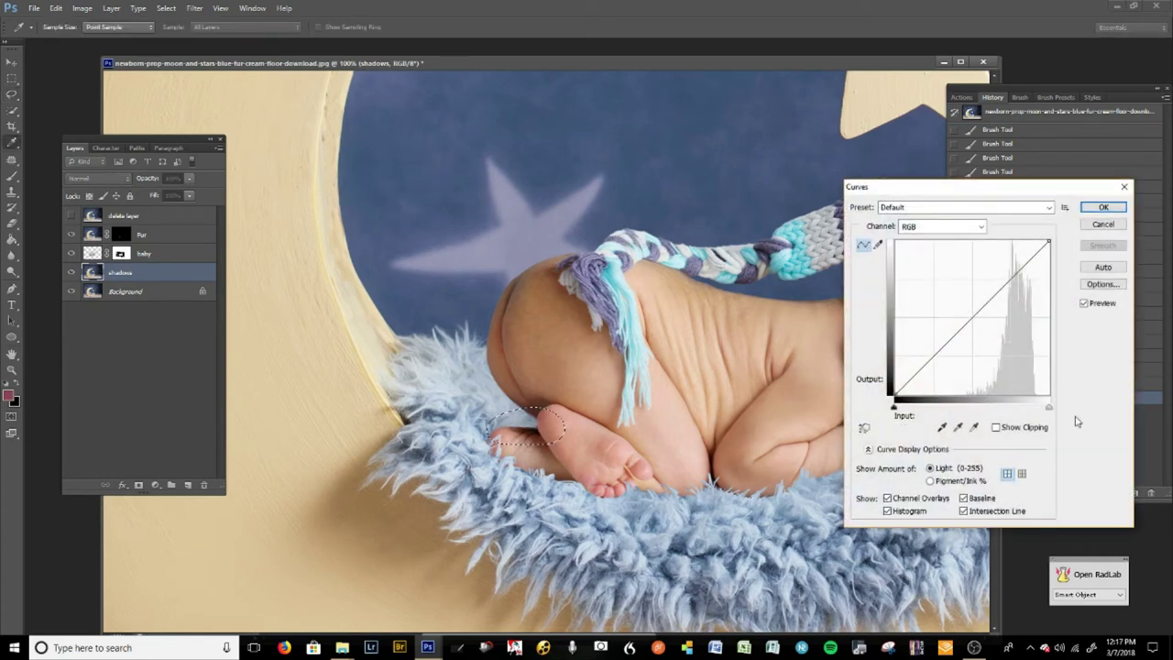
left_click(1102, 223)
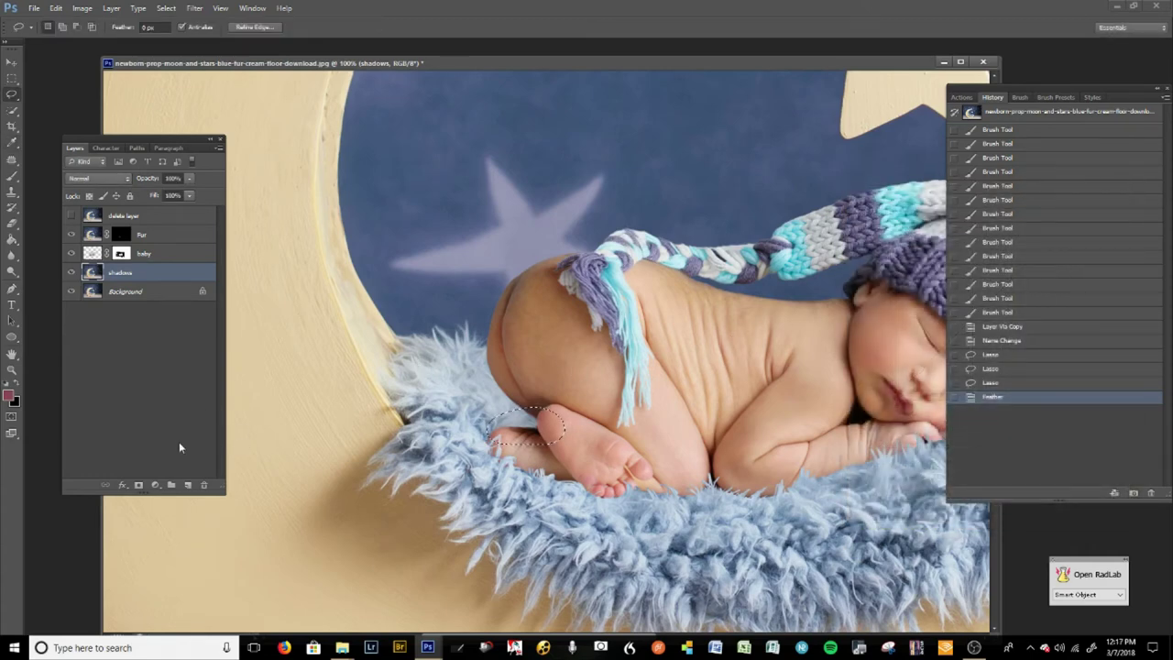
left_click(155, 485)
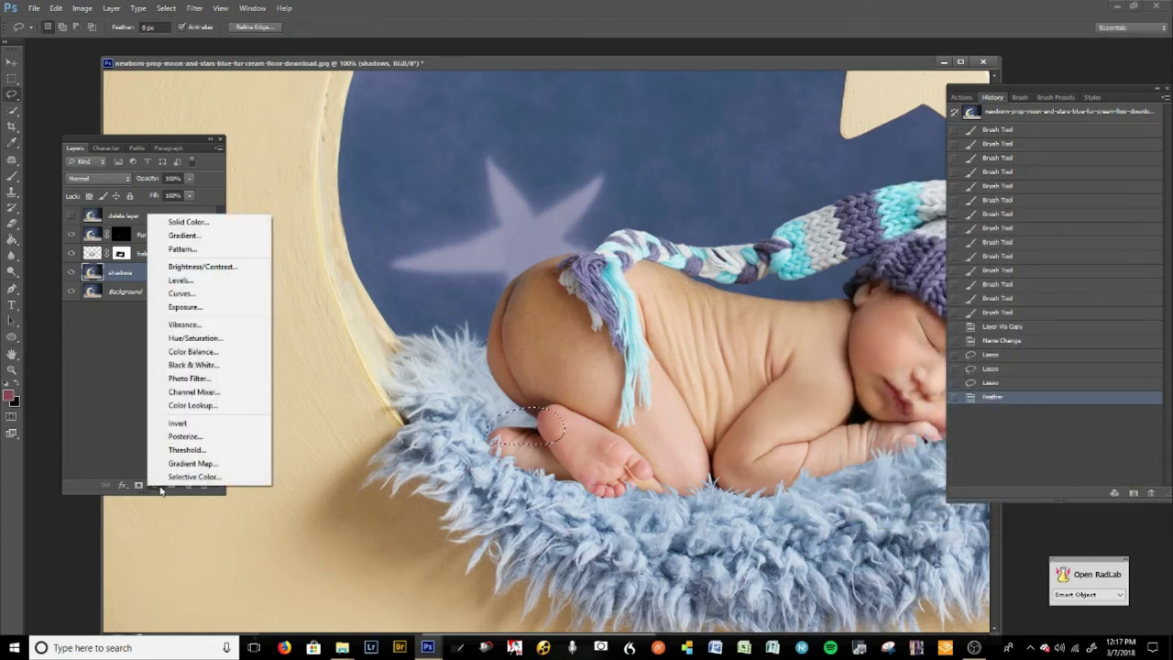
left_click(203, 295)
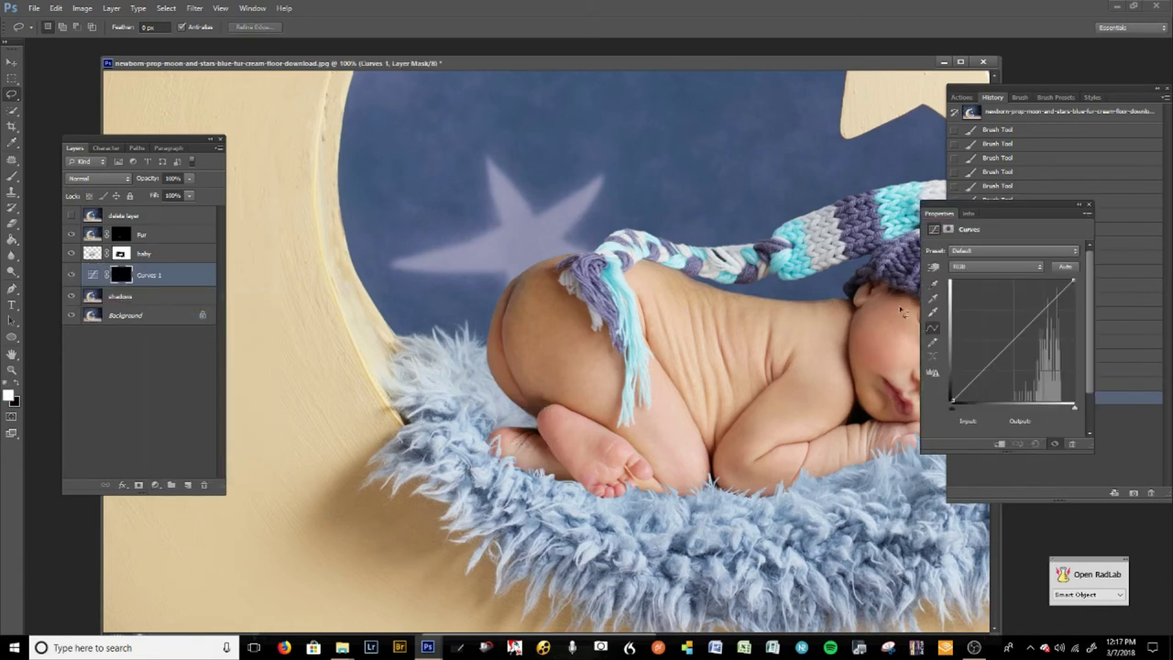
left_click_drag(1016, 338, 1040, 379)
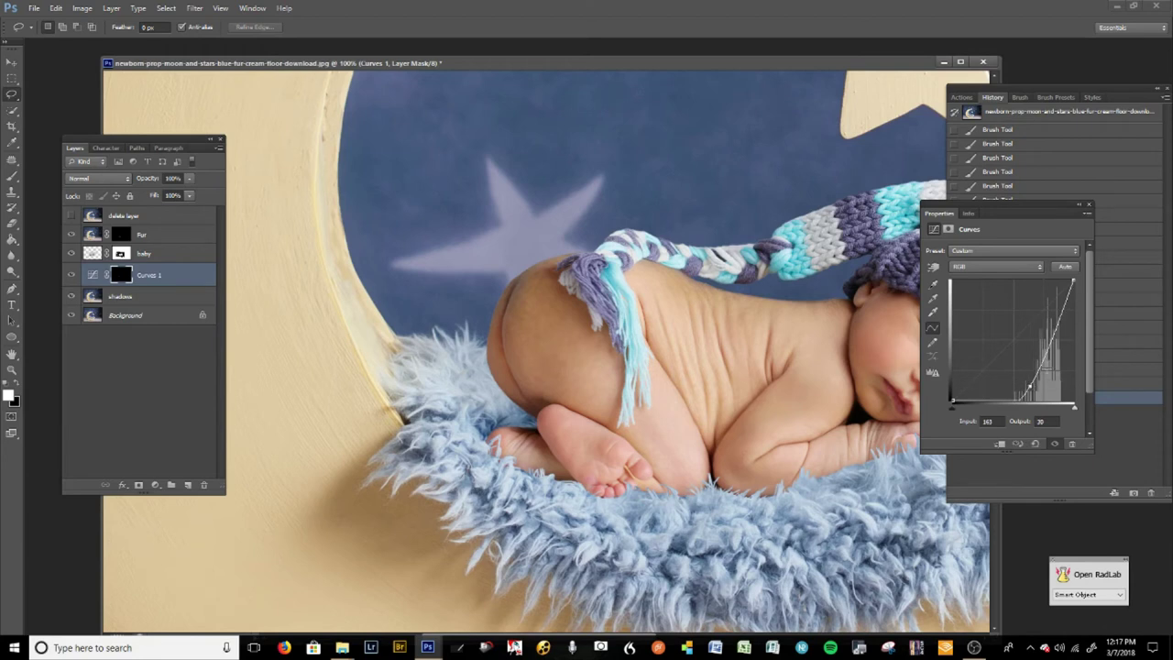
left_click(1089, 204)
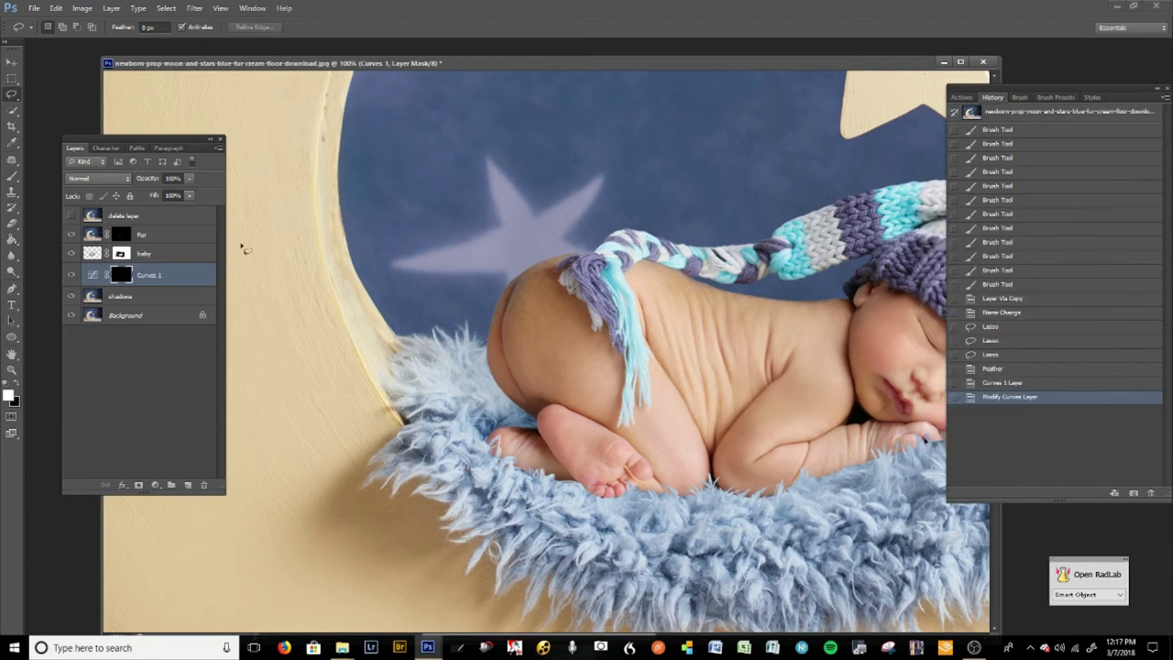
Step: Lasso a larger area on the shadows layer around the baby's lower bottom and the rear heel
left_click(157, 298)
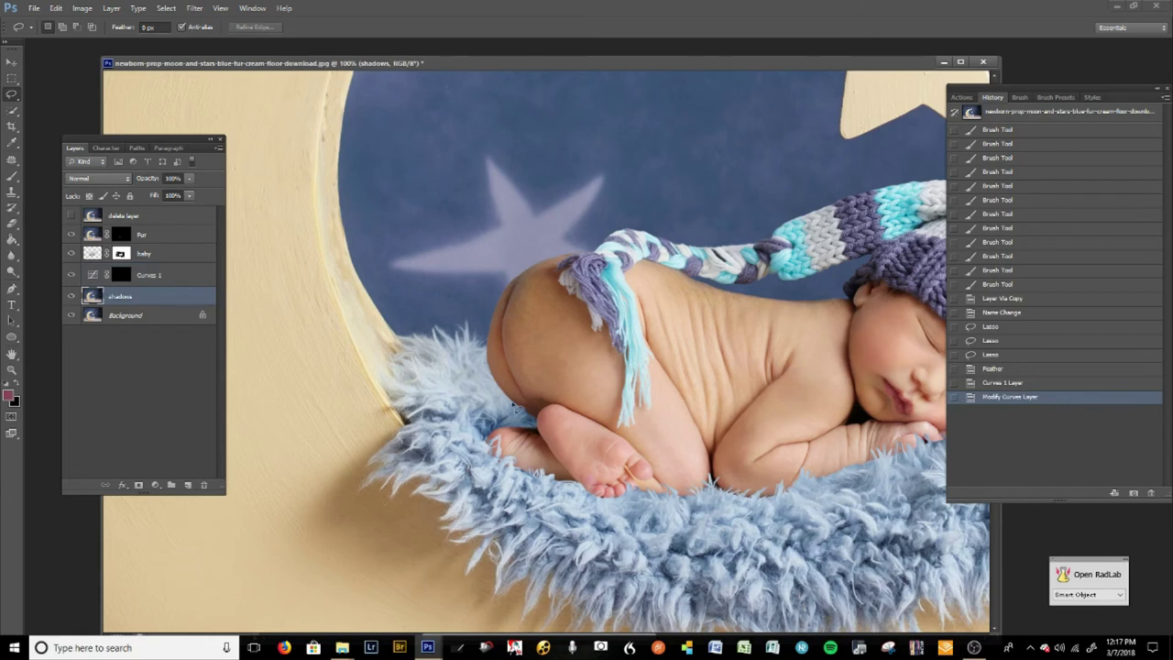
mouse_move(491, 379)
left_mouse_down()
mouse_move(457, 410)
mouse_move(492, 448)
left_mouse_up()
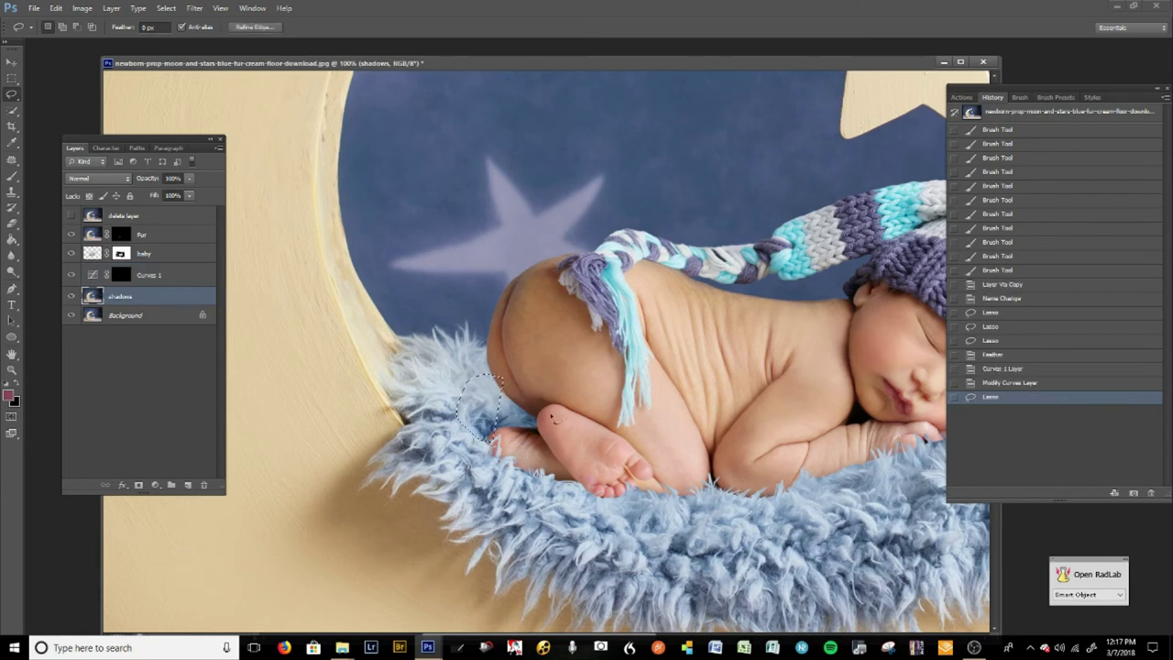
mouse_move(520, 370)
left_mouse_down()
mouse_move(485, 386)
mouse_move(544, 375)
mouse_move(519, 371)
left_mouse_up()
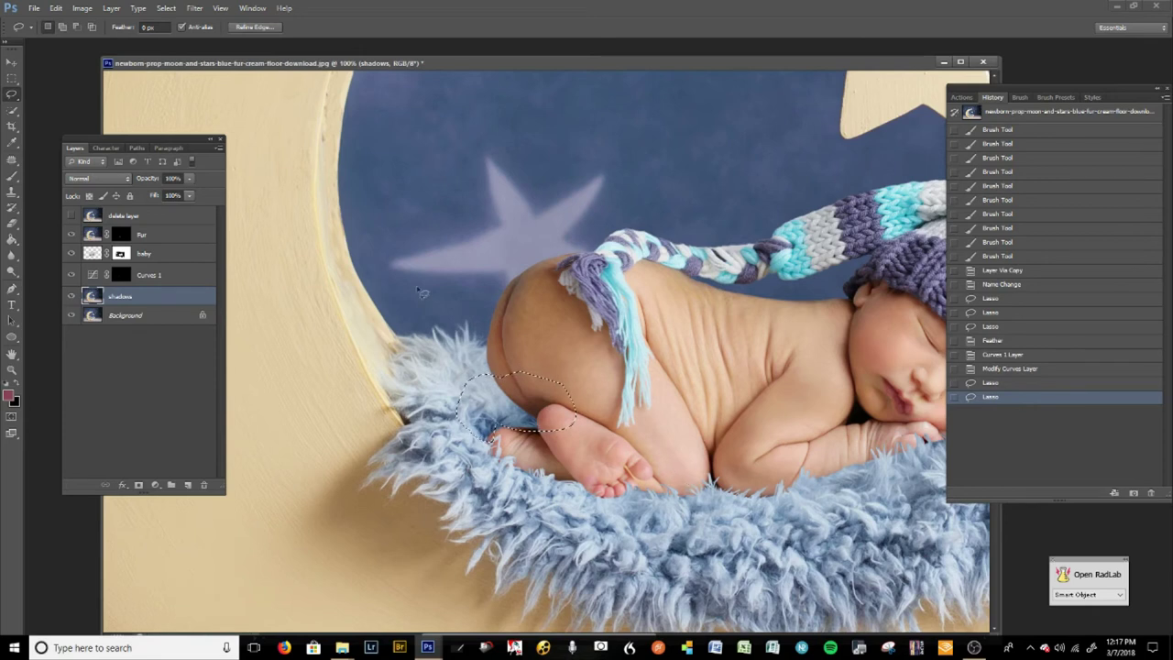
Step: Feather the selection around the baby's lower bottom and rear heel by 30 pixels
left_click(154, 484)
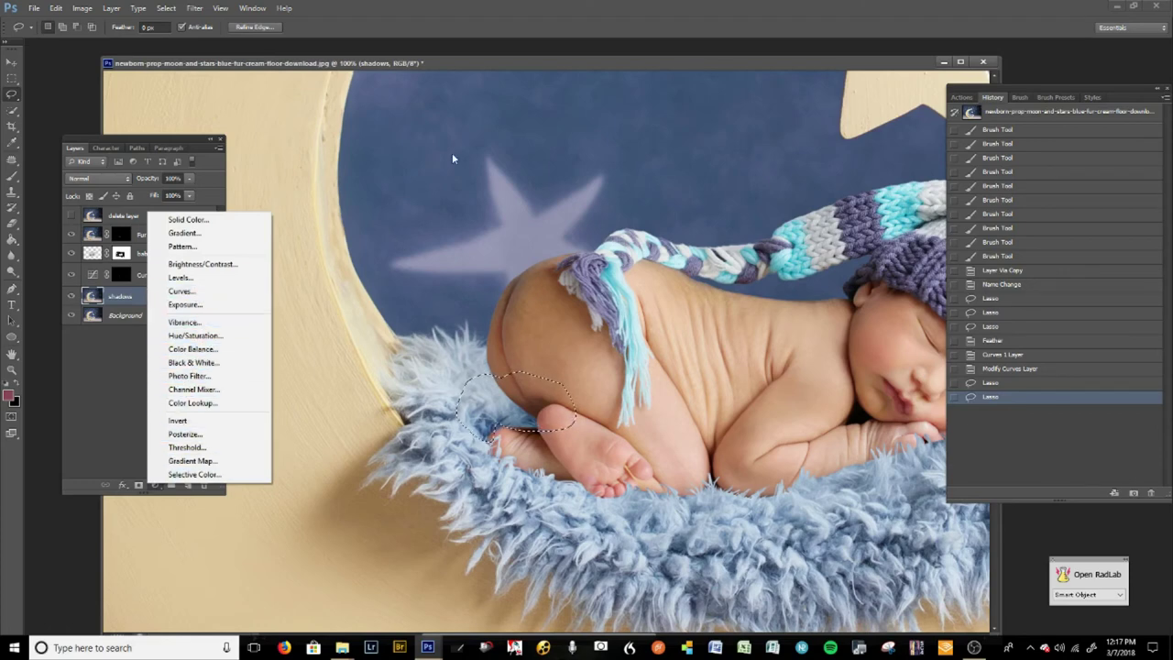
left_click(515, 61)
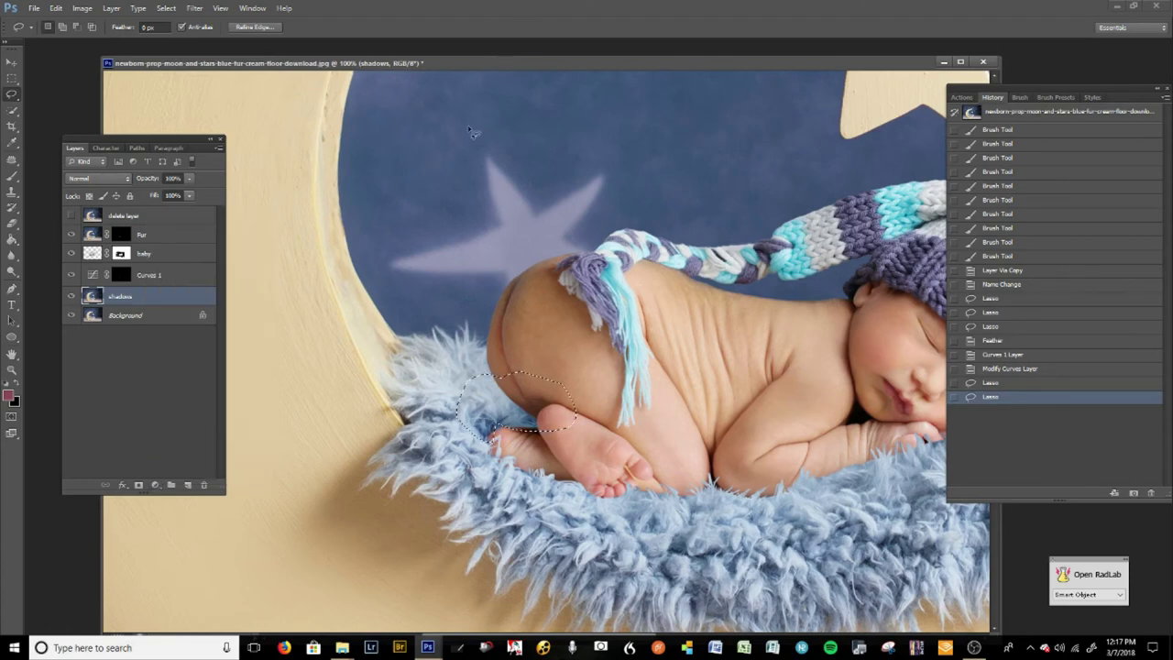
key("shift+F6")
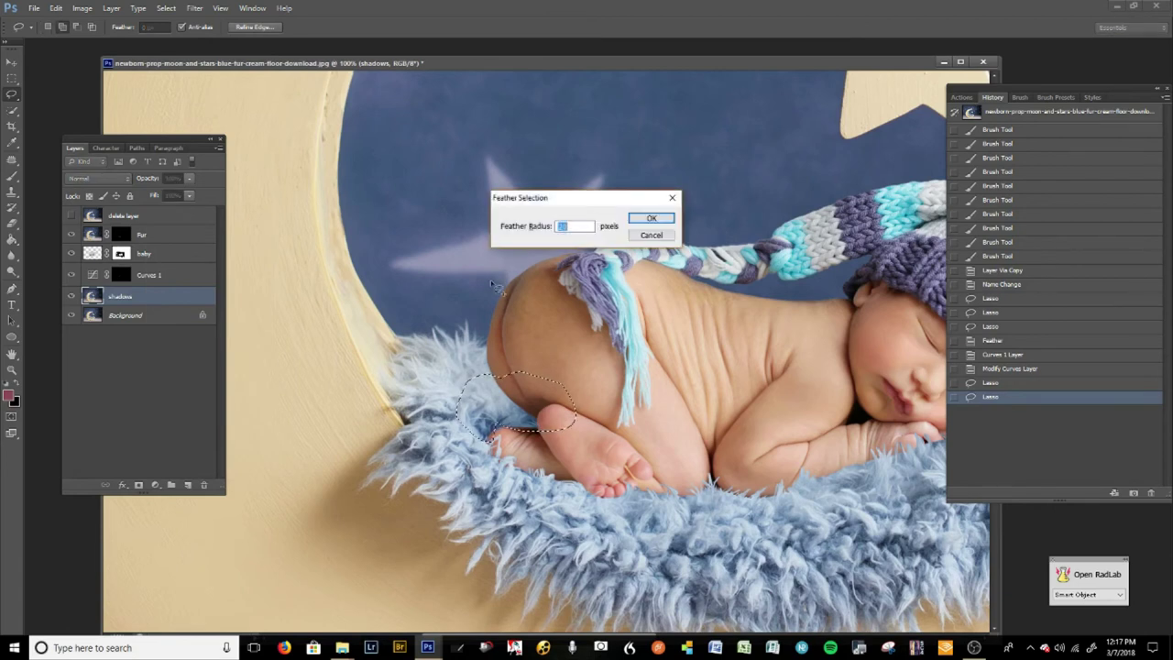
type("30")
key("Return")
key("ctrl+z")
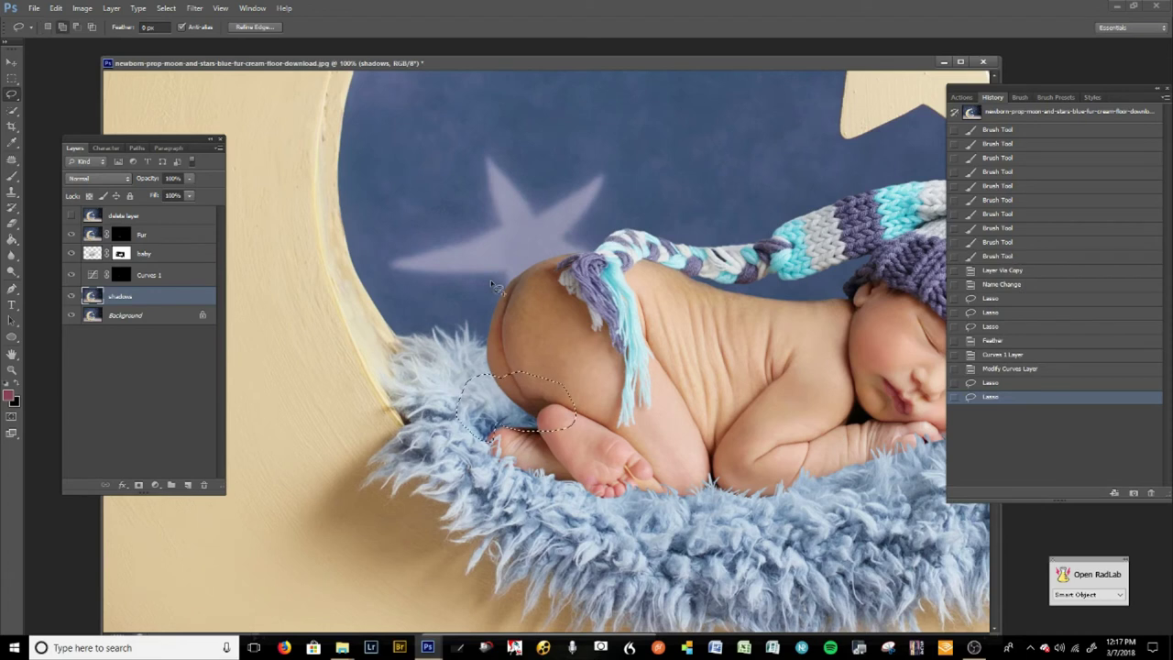
key("shift+F6")
type("30")
key("Return")
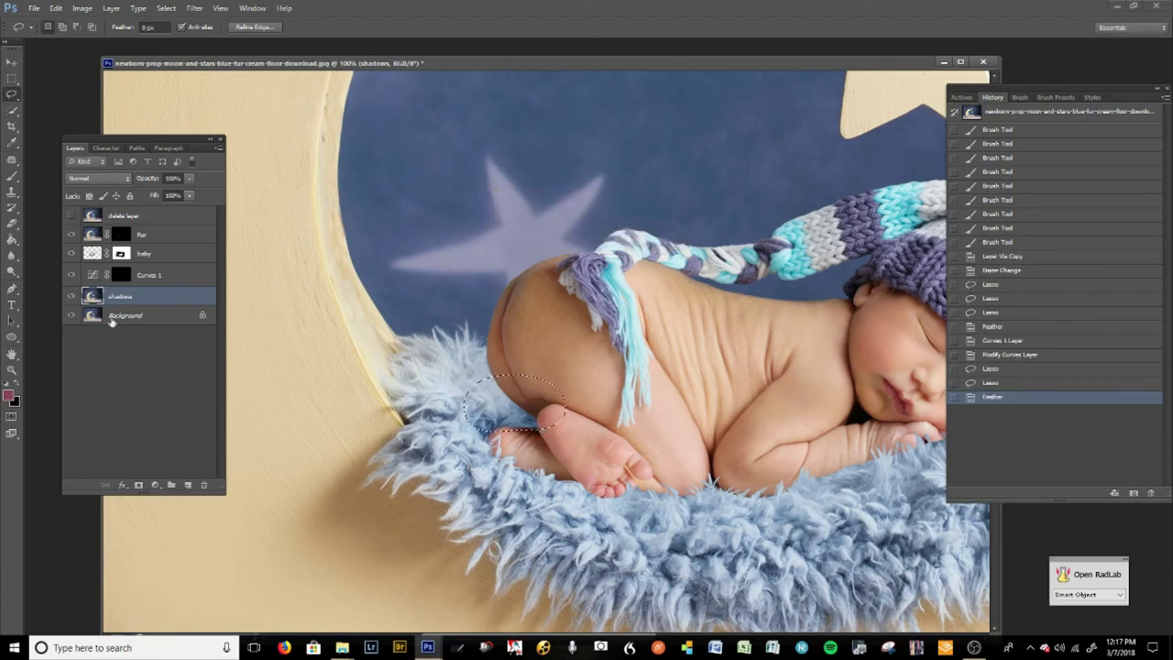
Step: Add a Curves adjustment layer for the bottom-and-heel selection and pull the curve slightly down to darken the fur there
left_click(155, 484)
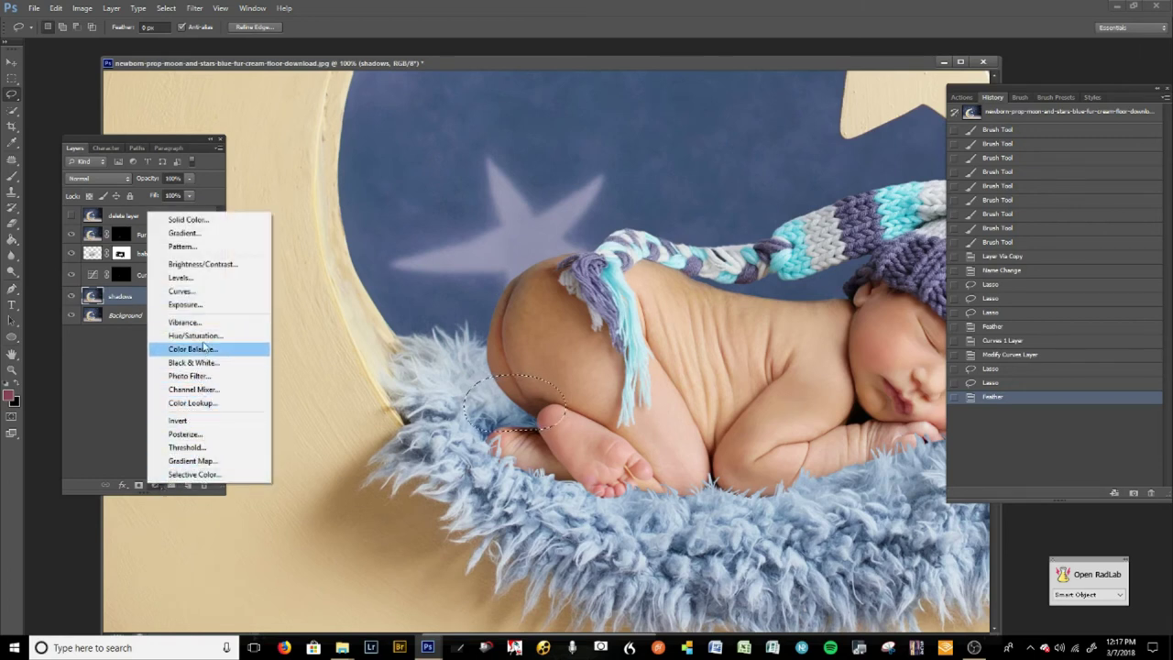
left_click(188, 290)
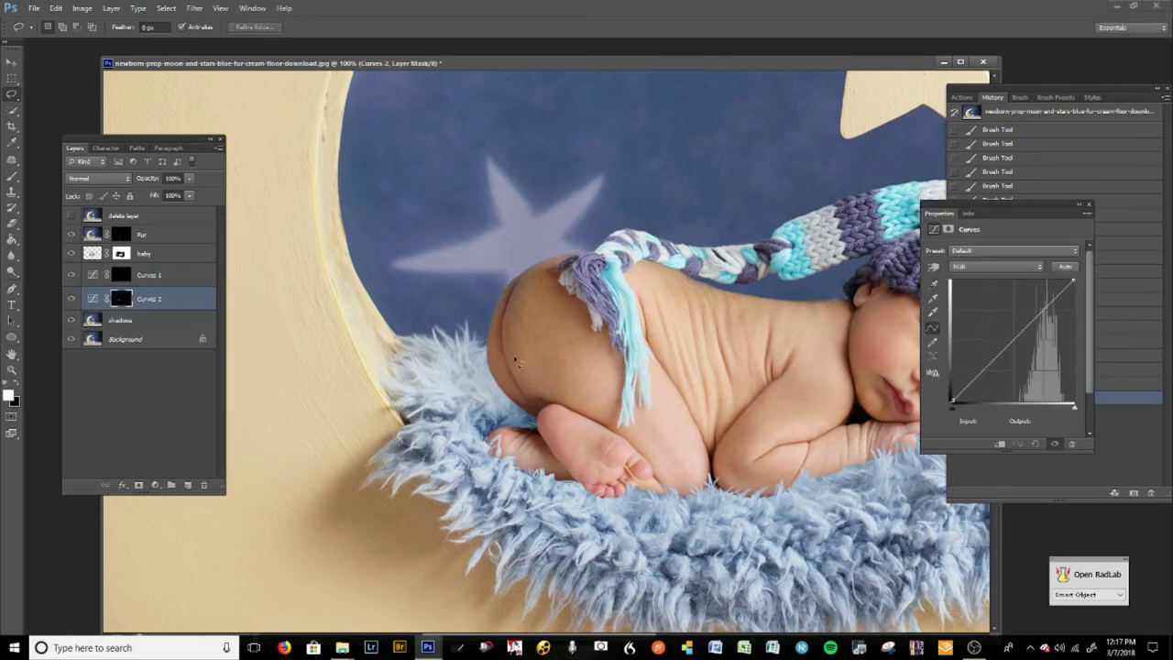
left_click_drag(1024, 354, 1025, 364)
left_click(1087, 204)
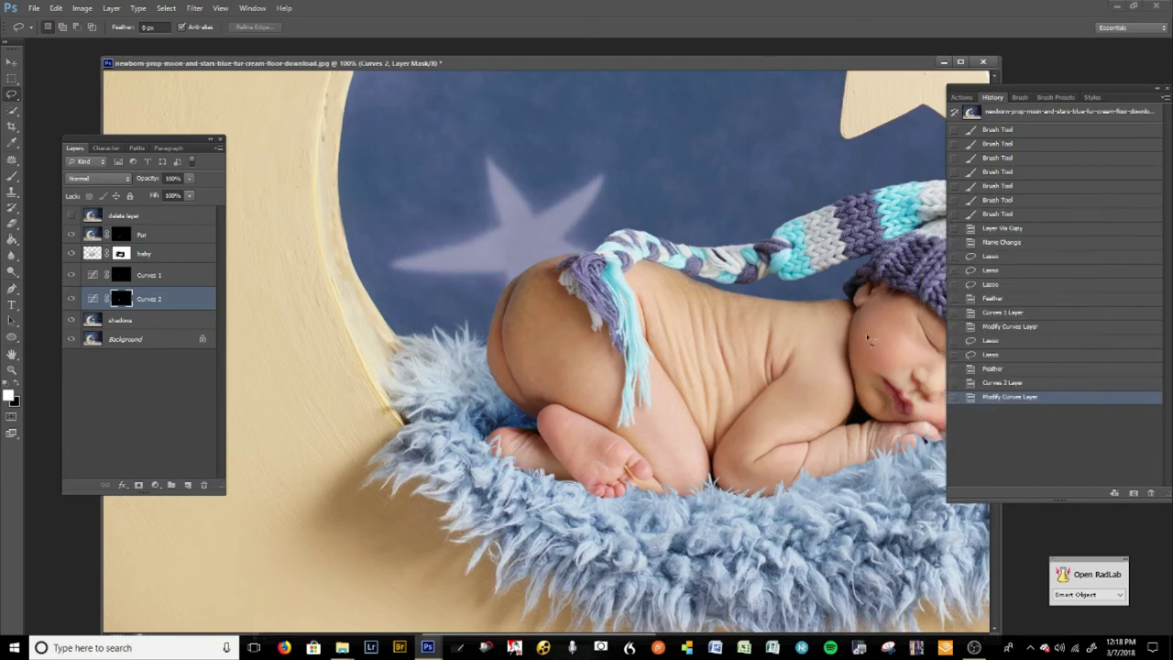
Step: Lasso the strip of fur under the baby's cheek and the hat's lower edge on the shadows layer
key("ctrl+0")
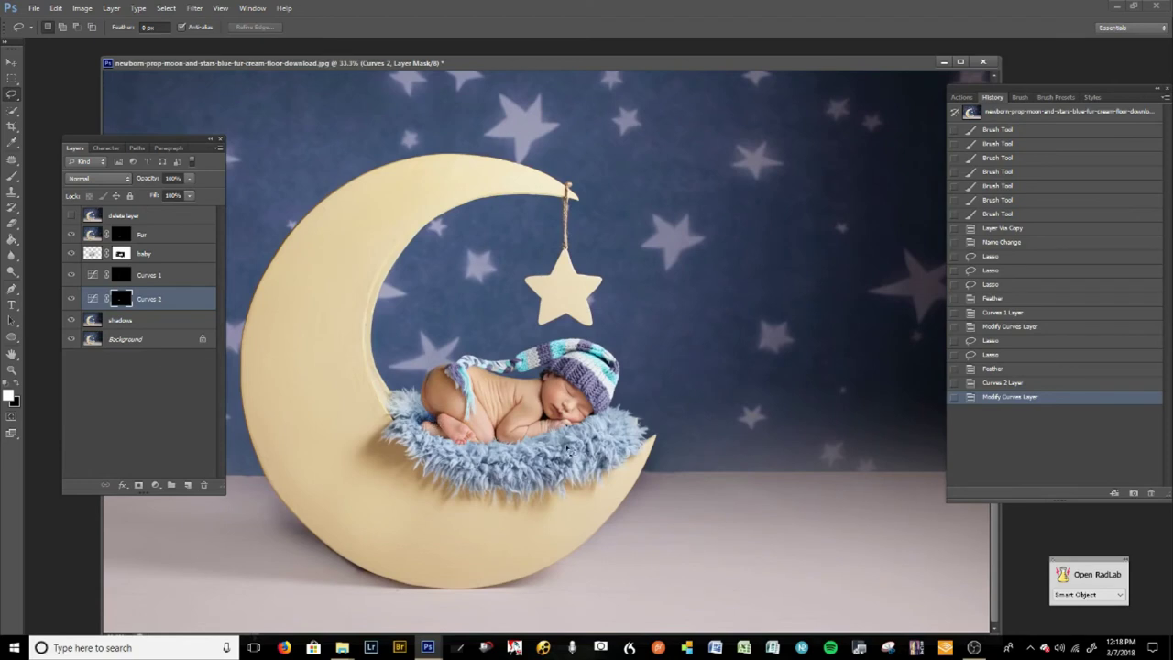
key("ctrl+plus")
key("ctrl+plus")
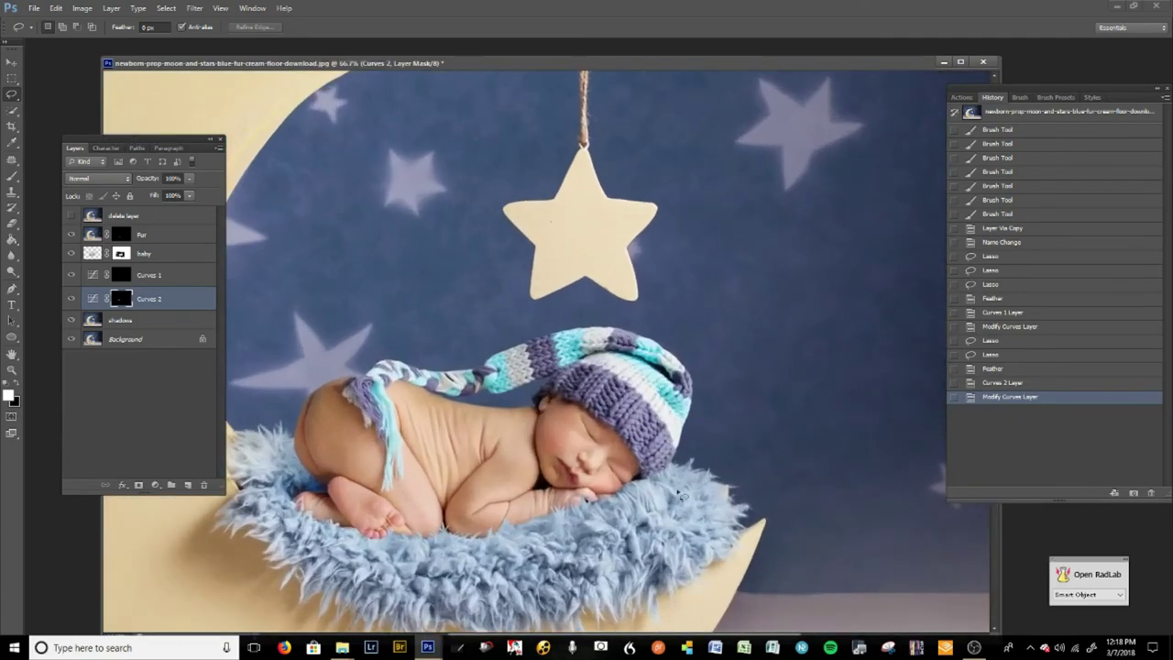
key("ctrl+plus")
key("ctrl+plus")
left_click_drag(573, 470, 196, 161)
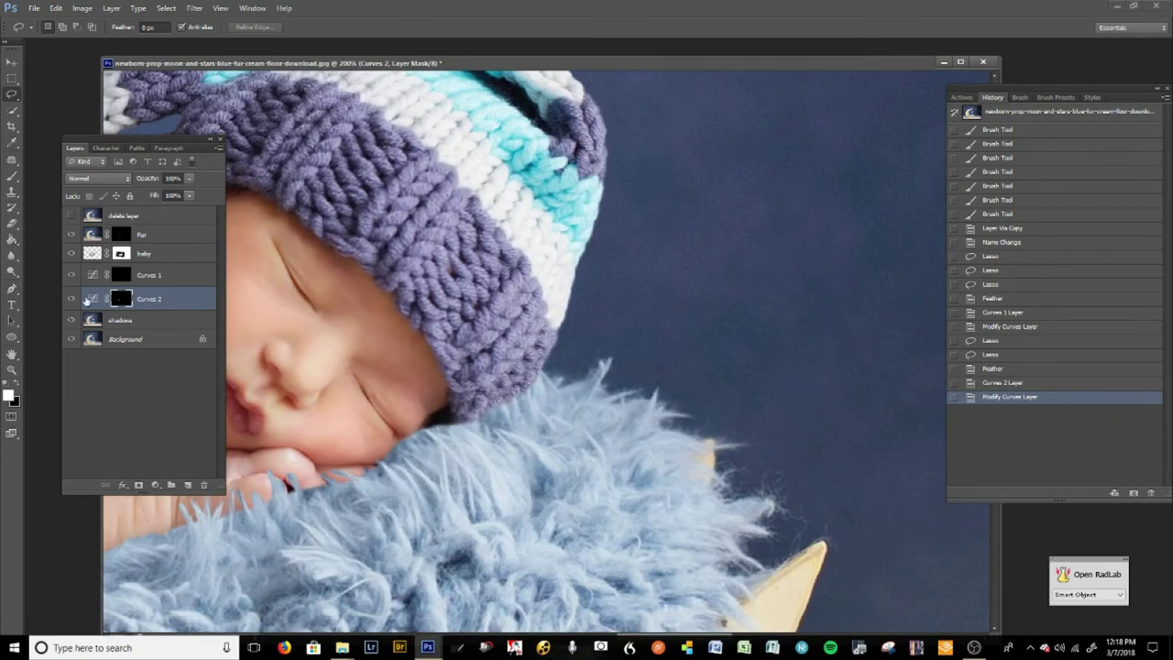
left_click(134, 321)
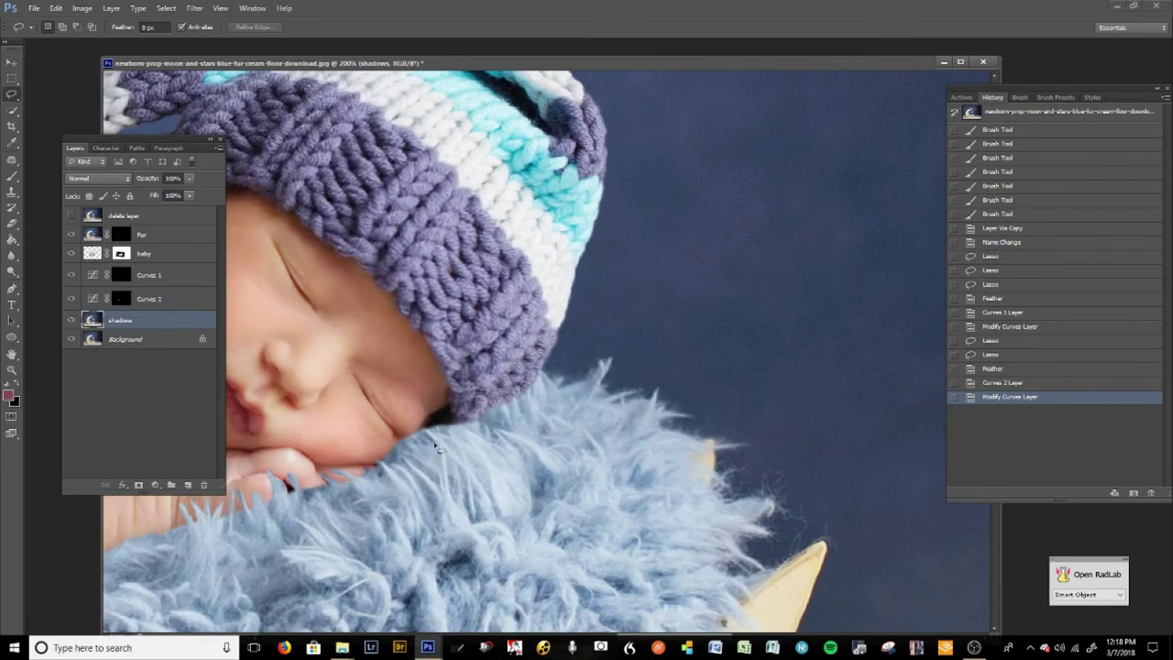
mouse_move(465, 416)
left_mouse_down()
mouse_move(408, 436)
mouse_move(372, 470)
mouse_move(492, 434)
mouse_move(554, 369)
left_mouse_up()
left_click_drag(478, 392, 381, 467)
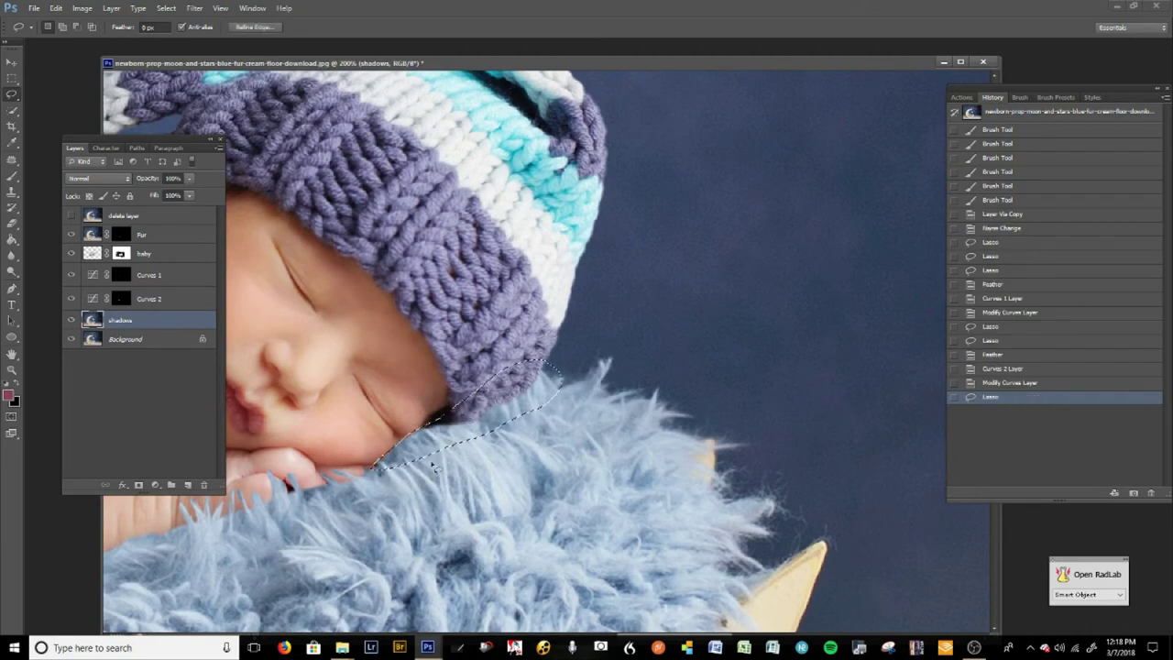
Step: Feather the selection under the hat by 10 pixels and darken it with a Curves adjustment layer
key("shift+F6")
type("10")
key("Return")
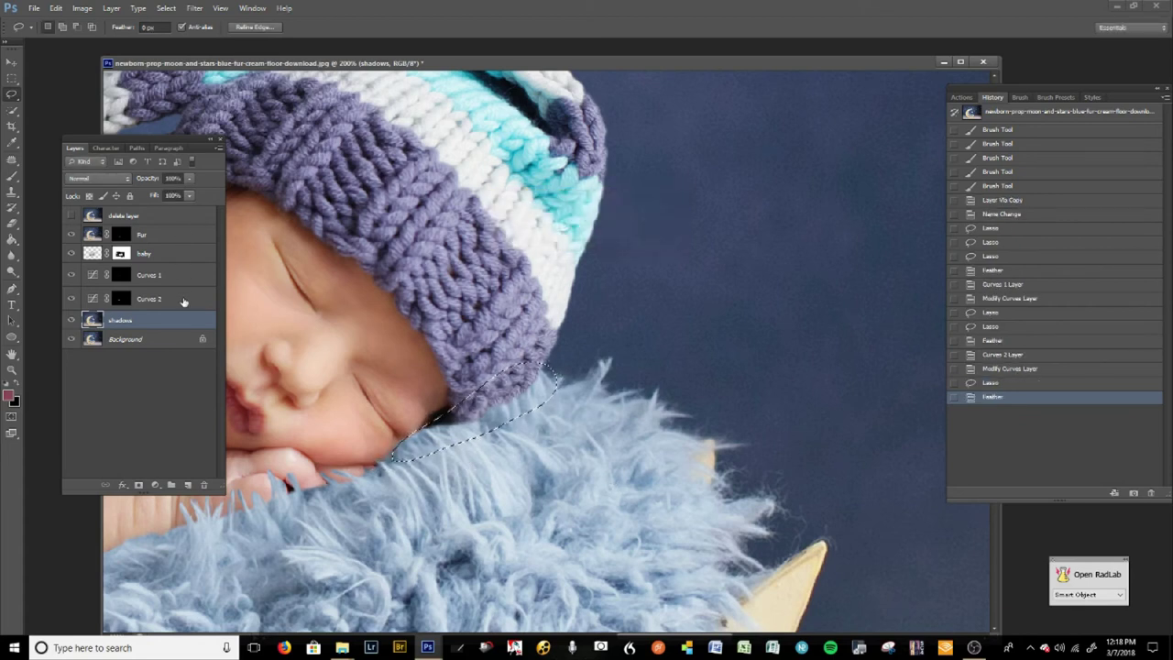
left_click(154, 485)
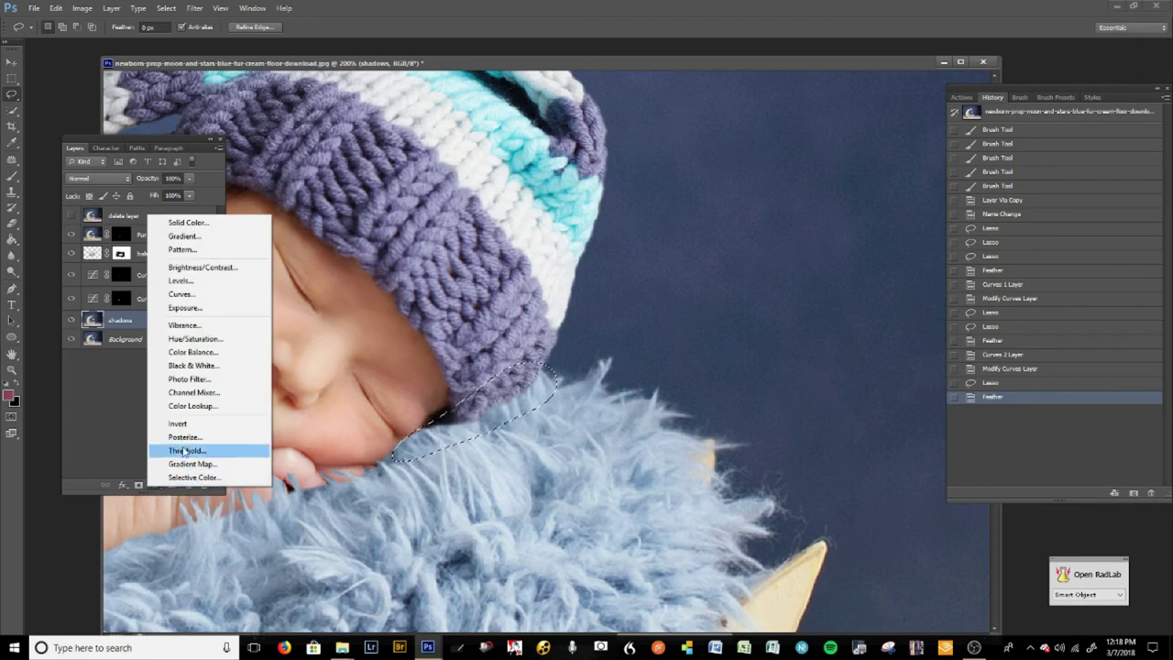
left_click(196, 294)
left_click_drag(1030, 336, 1028, 373)
left_click(1087, 214)
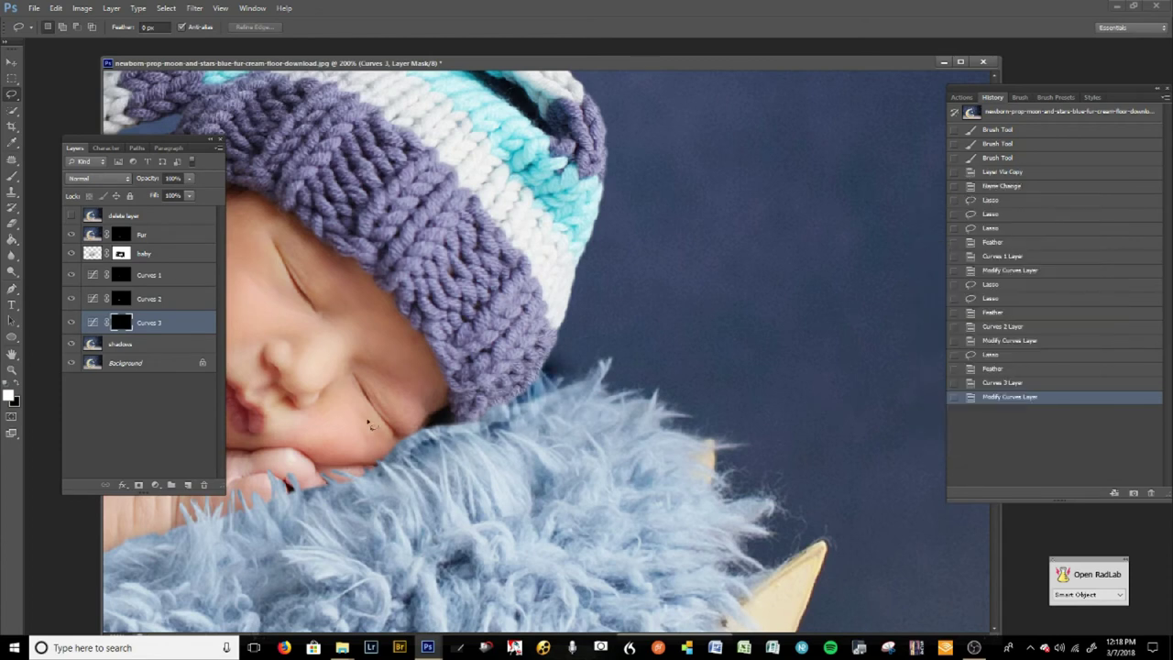
Step: Try a duplicate of the Curves 3 layer above the Fur layer at 27% opacity and delete the copy
scroll(463, 438, "up", 2)
left_click_drag(415, 510, 603, 418)
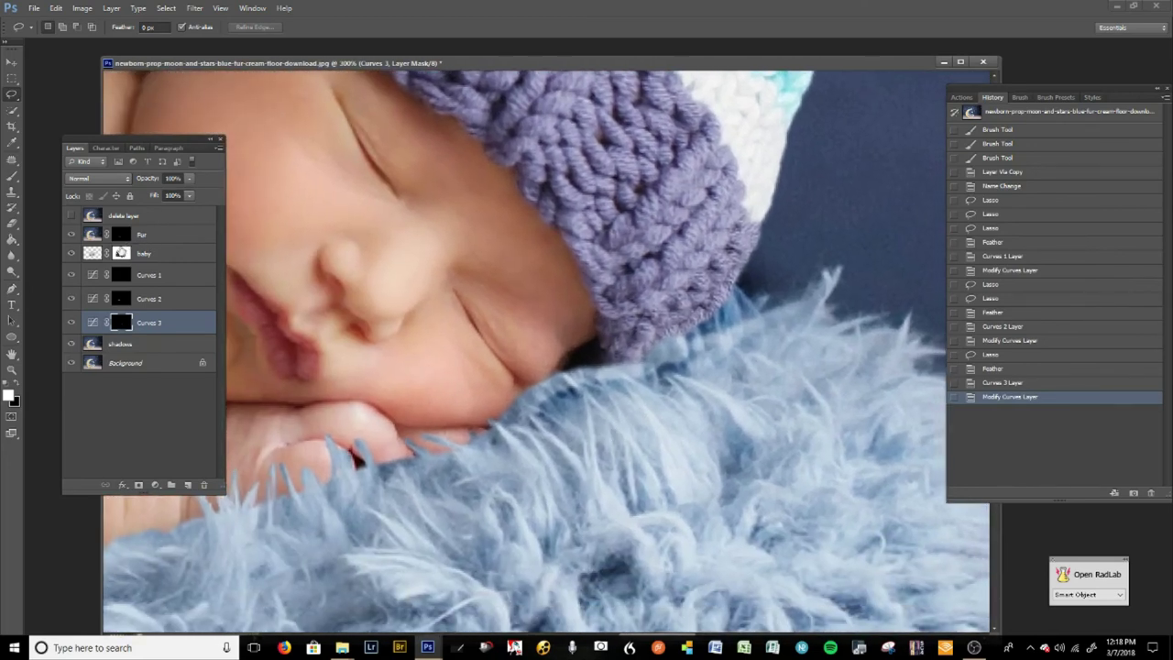
left_click(153, 233)
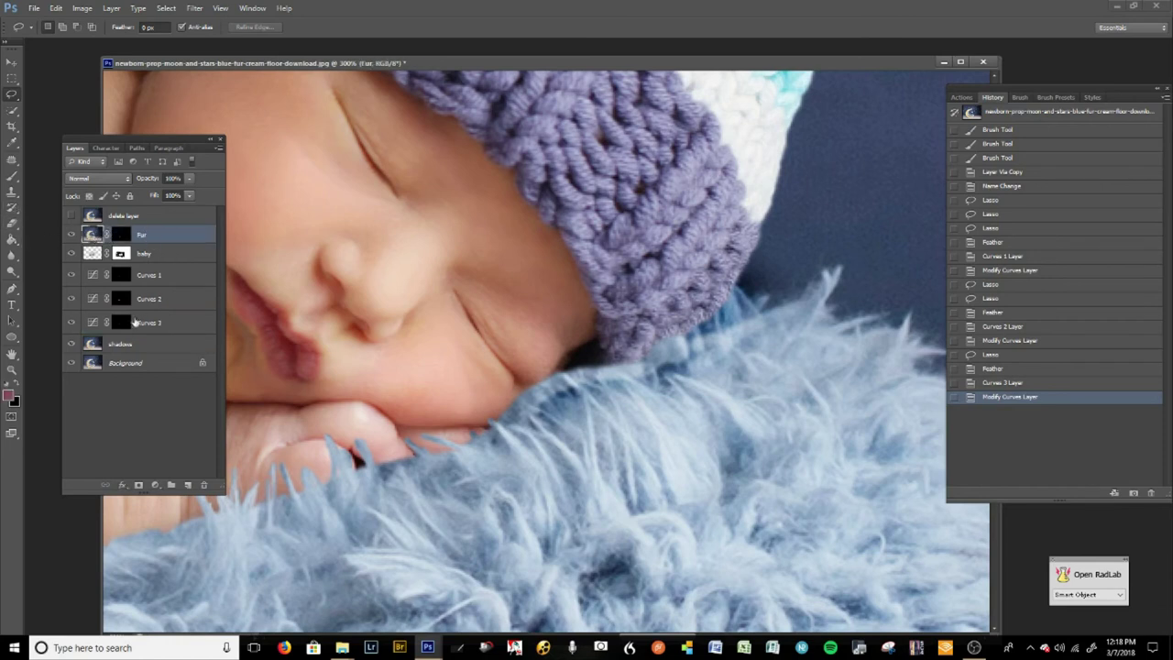
left_click(178, 325)
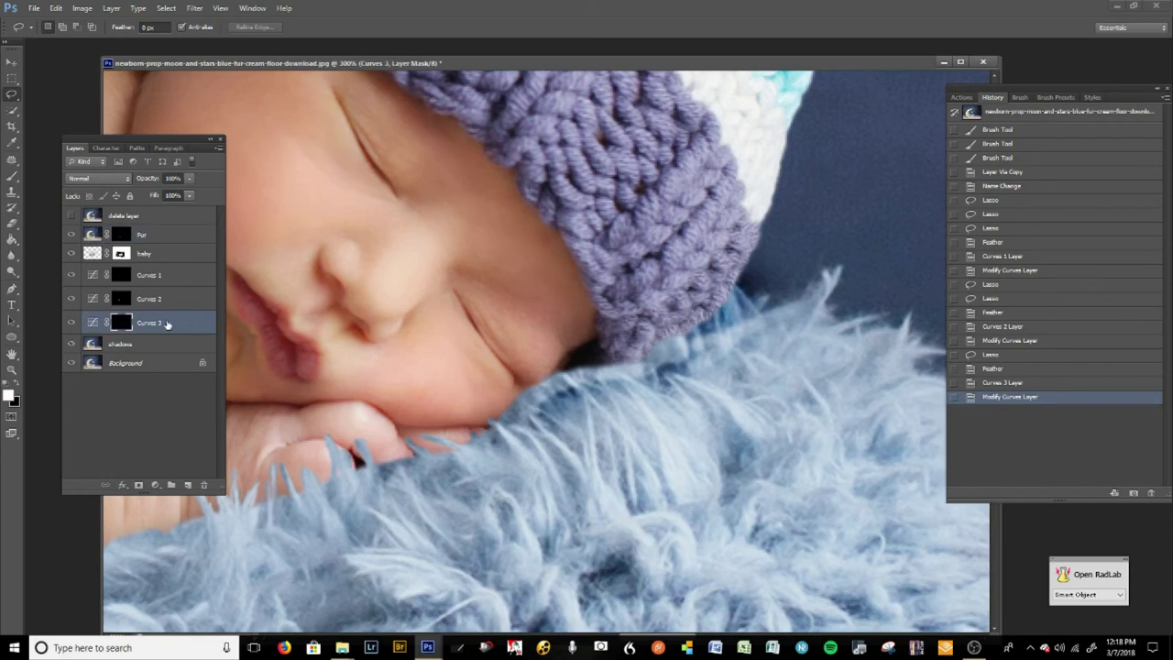
left_click_drag(164, 322, 188, 483)
left_click_drag(167, 321, 173, 225)
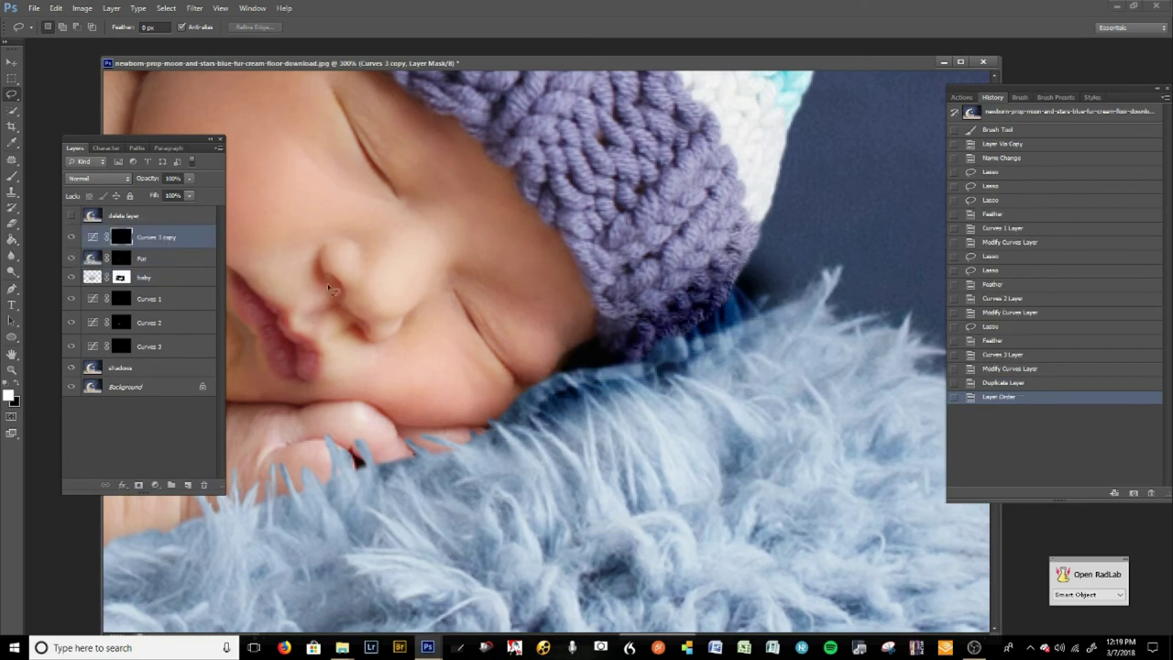
left_click(189, 177)
left_click_drag(190, 195, 144, 195)
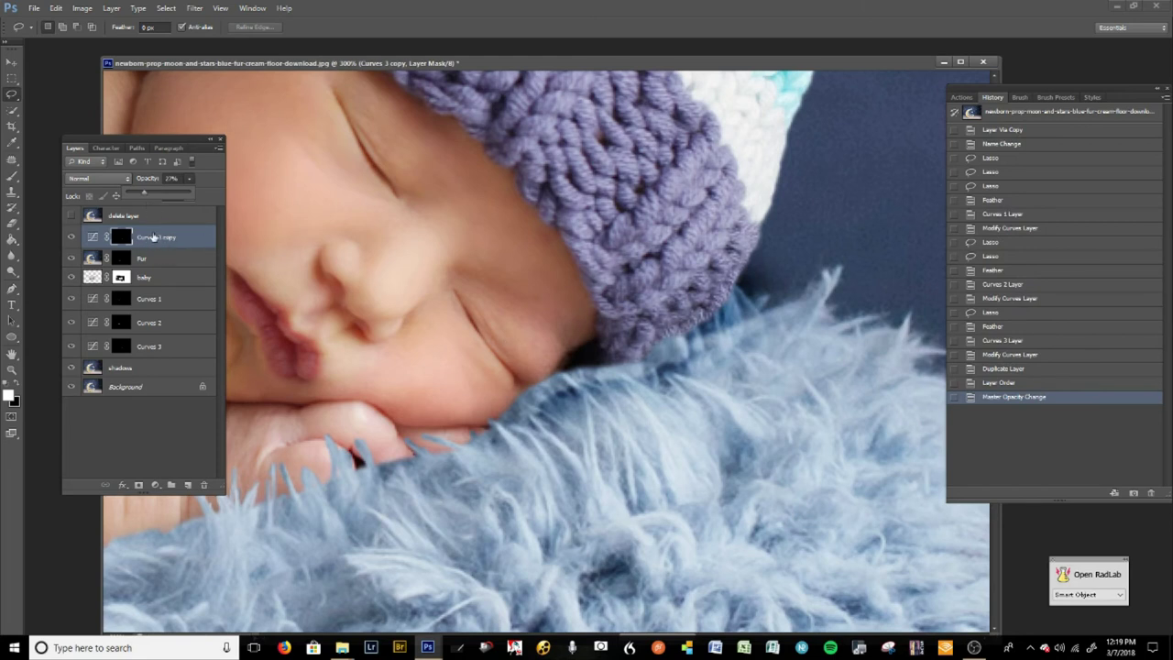
left_click_drag(93, 237, 203, 485)
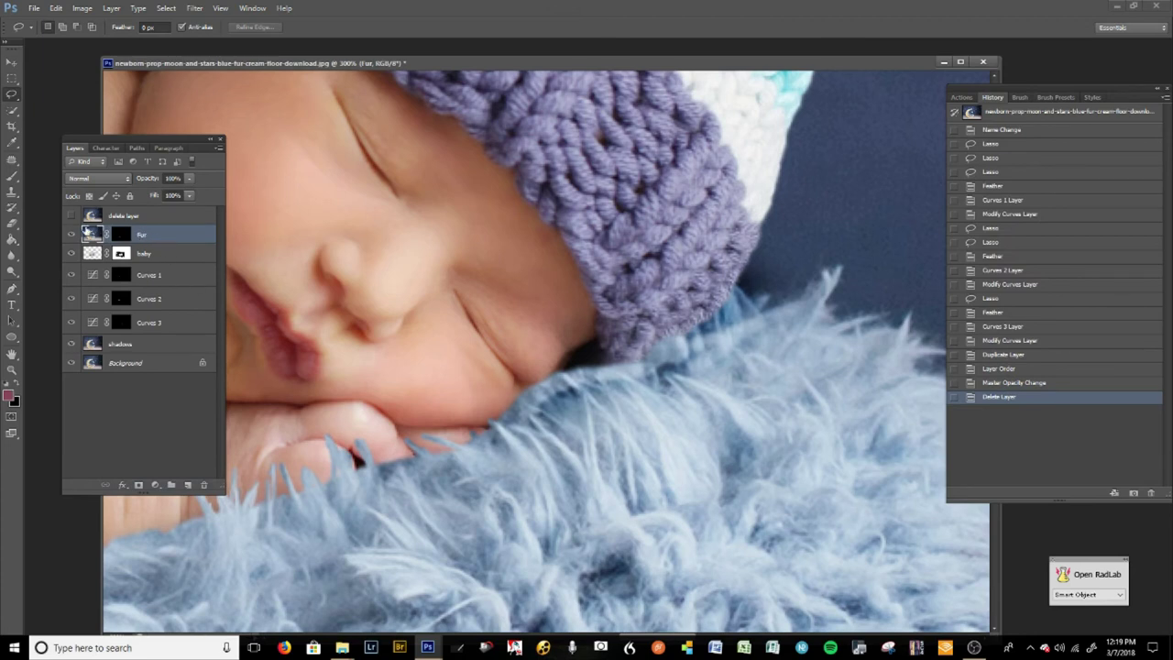
Step: Darken the fur on the Fur layer along the baby's cheek and the hat's lower edge with the Burn tool
left_click(12, 176)
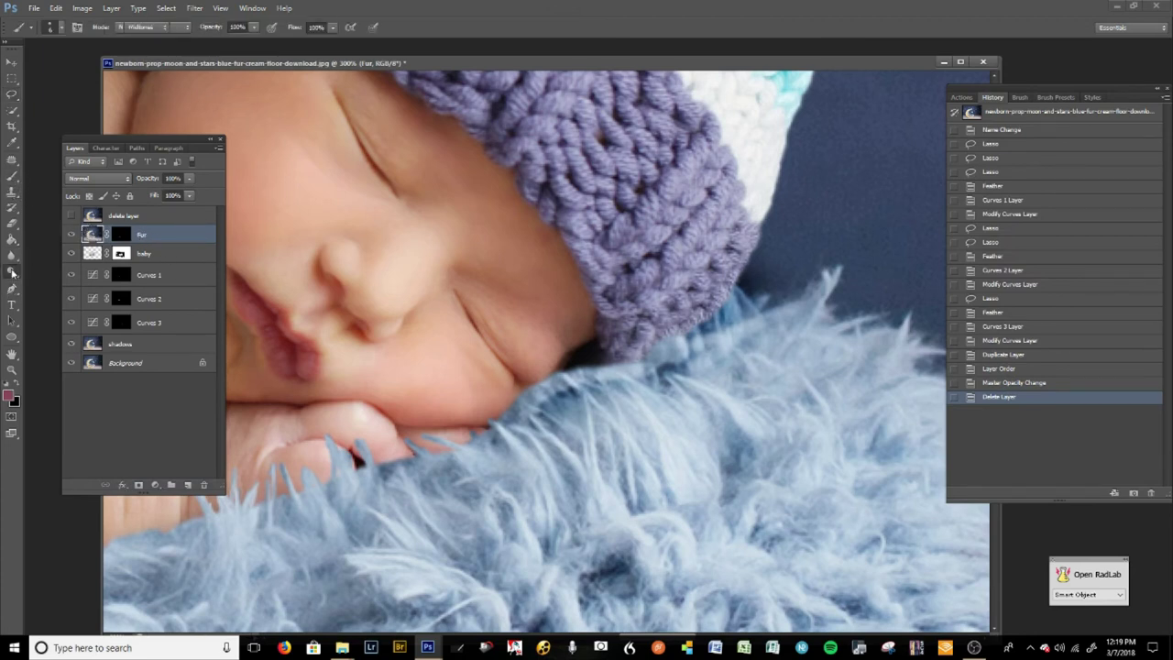
left_click(12, 272)
left_click(67, 281)
mouse_move(628, 365)
left_mouse_down()
mouse_move(559, 379)
mouse_move(599, 375)
left_mouse_up()
left_click(563, 385)
left_click(562, 383)
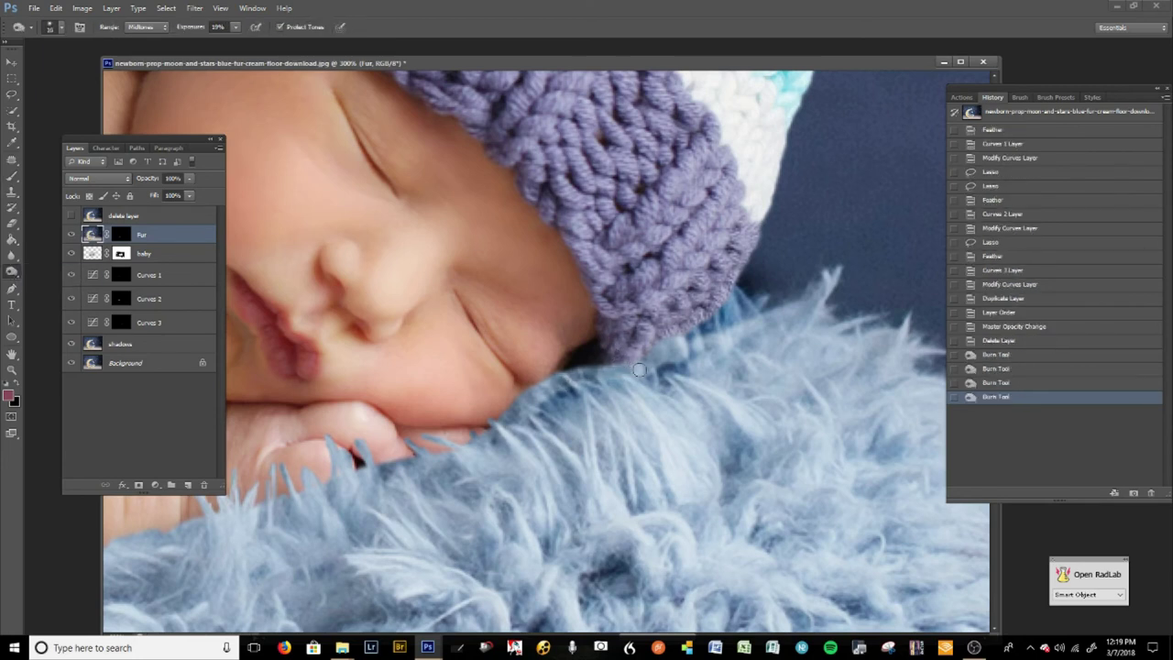
left_click(564, 375)
left_click(524, 404)
left_click_drag(533, 403, 518, 417)
left_click(522, 416)
left_click_drag(674, 356, 631, 364)
left_click(559, 385)
left_click(532, 411)
left_click(532, 411)
key("ctrl+1")
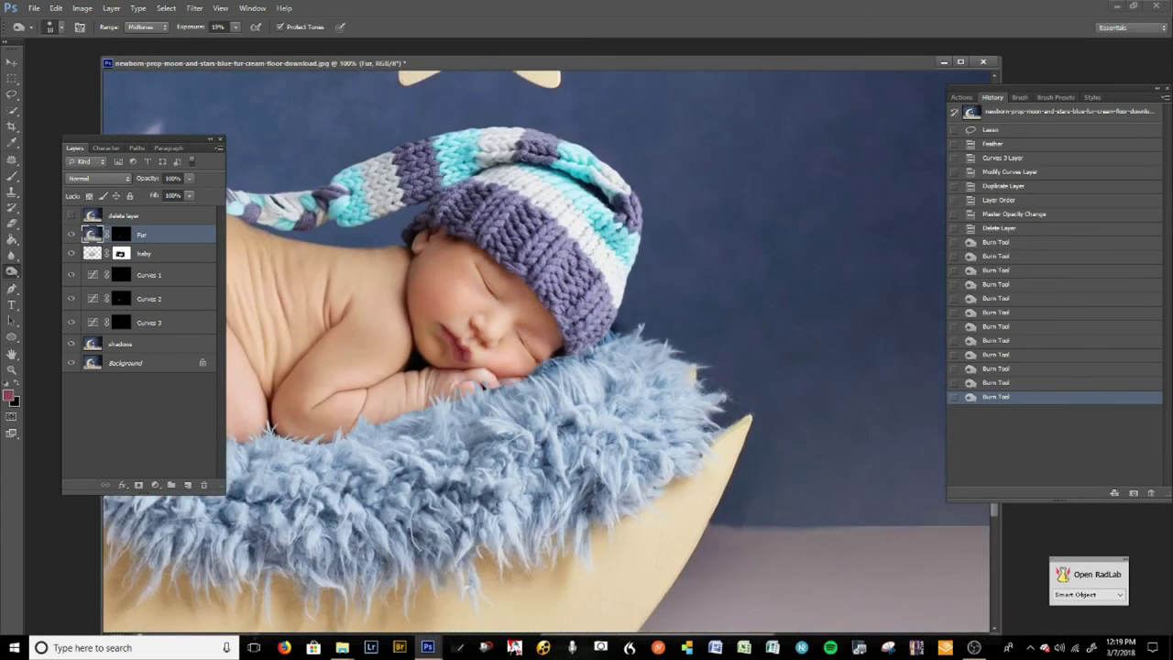
Step: Switch to the Brush tool on the Fur layer's mask near the baby's cheek
key("ctrl+plus")
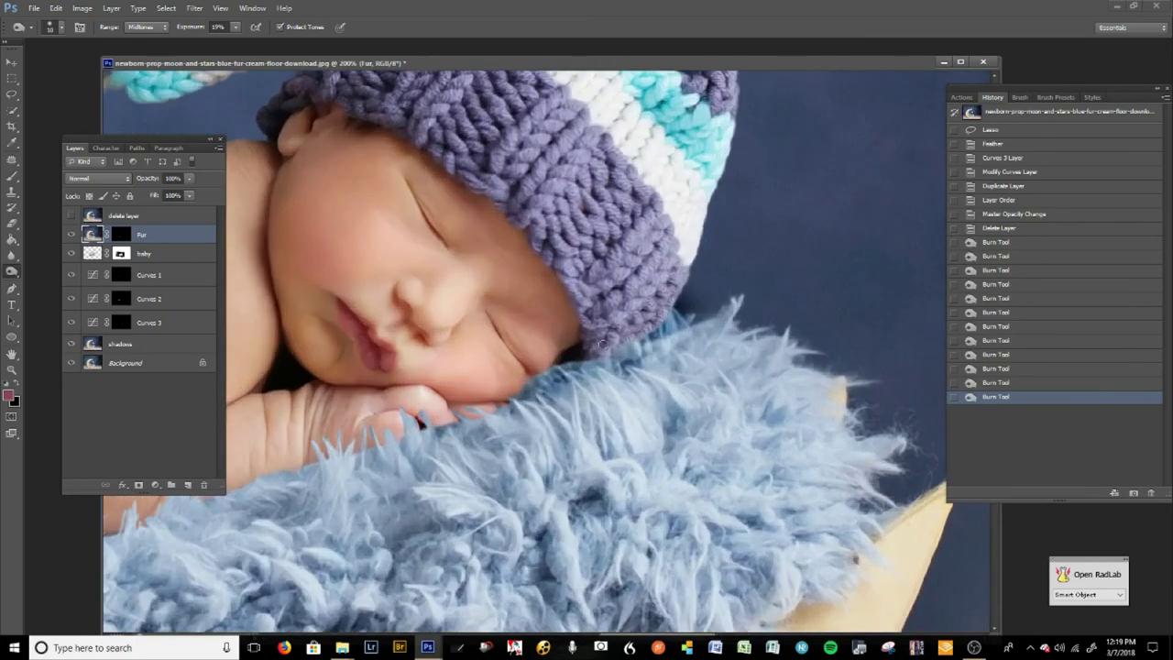
left_click(121, 234)
left_click(13, 177)
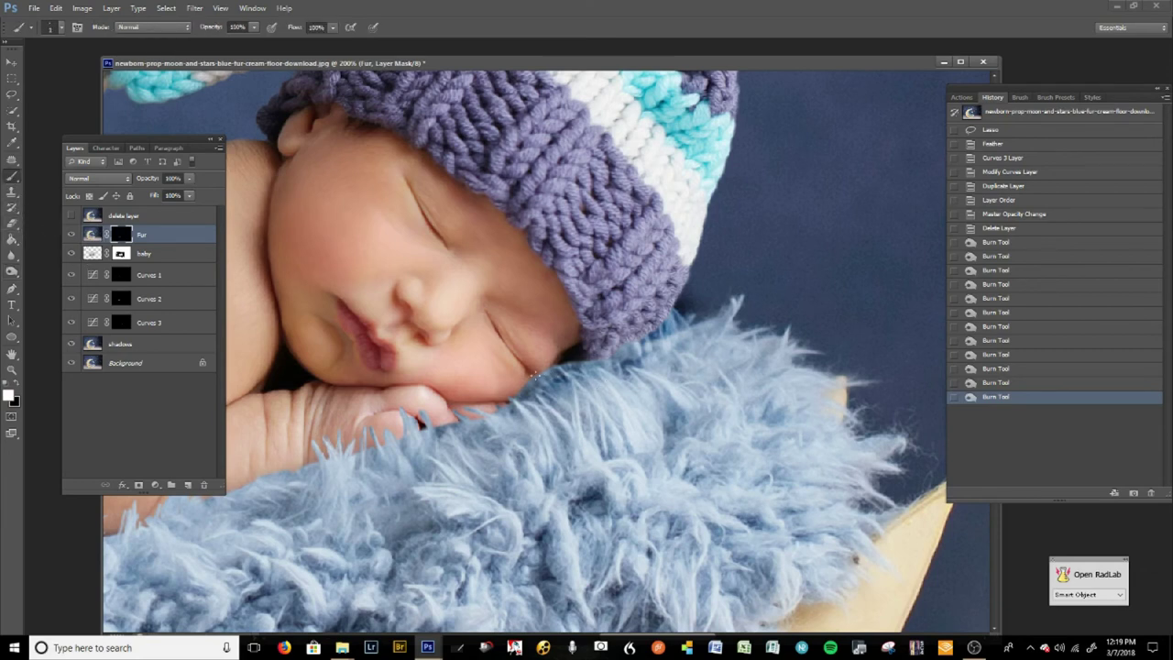
Step: Try painting fur strands at 100% flow over the edge of the baby's cheek and undo the strokes
left_click(540, 386)
left_click(548, 381)
left_click(556, 376)
left_click(561, 366)
left_click(564, 363)
left_click(568, 360)
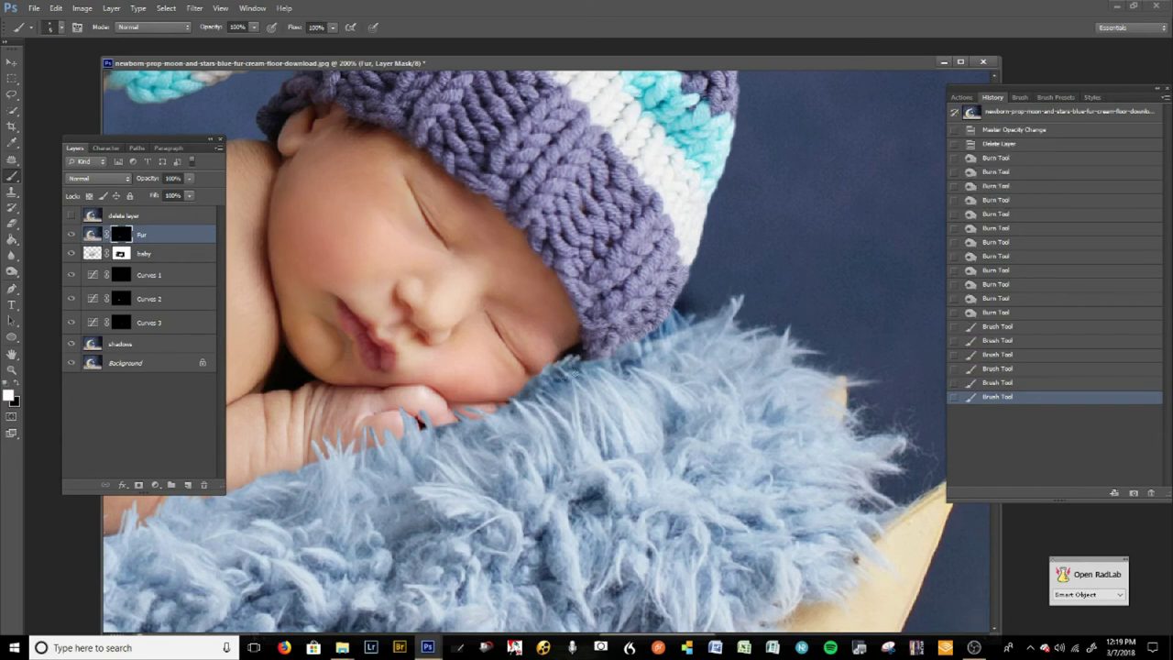
key("ctrl+alt+z")
key("ctrl+alt+z")
key("ctrl+alt+z")
key("ctrl+alt+z")
key("ctrl+alt+z")
key("ctrl+alt+z")
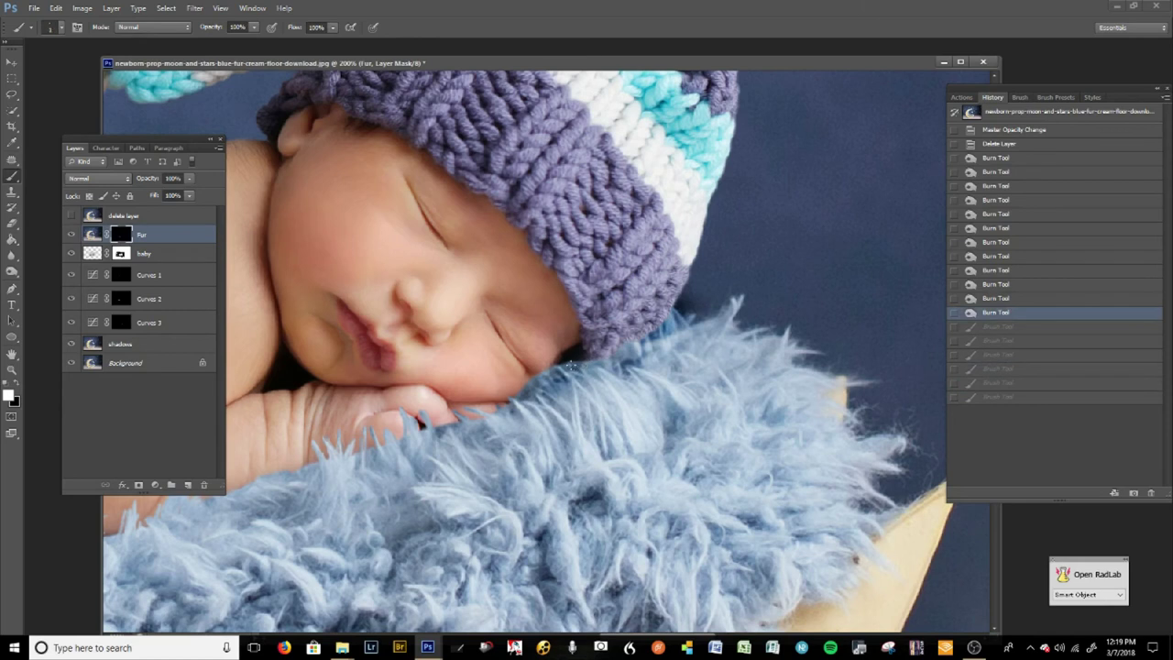
Step: Set the brush flow to 17% and paint faint fur strands on the Fur mask along the cheek beneath the hat
left_click(577, 377)
left_click(334, 27)
left_click_drag(280, 44, 281, 44)
key("ctrl+shift+z")
key("ctrl+shift+z")
key("ctrl+shift+z")
key("ctrl+shift+z")
key("ctrl+shift+z")
key("ctrl+shift+z")
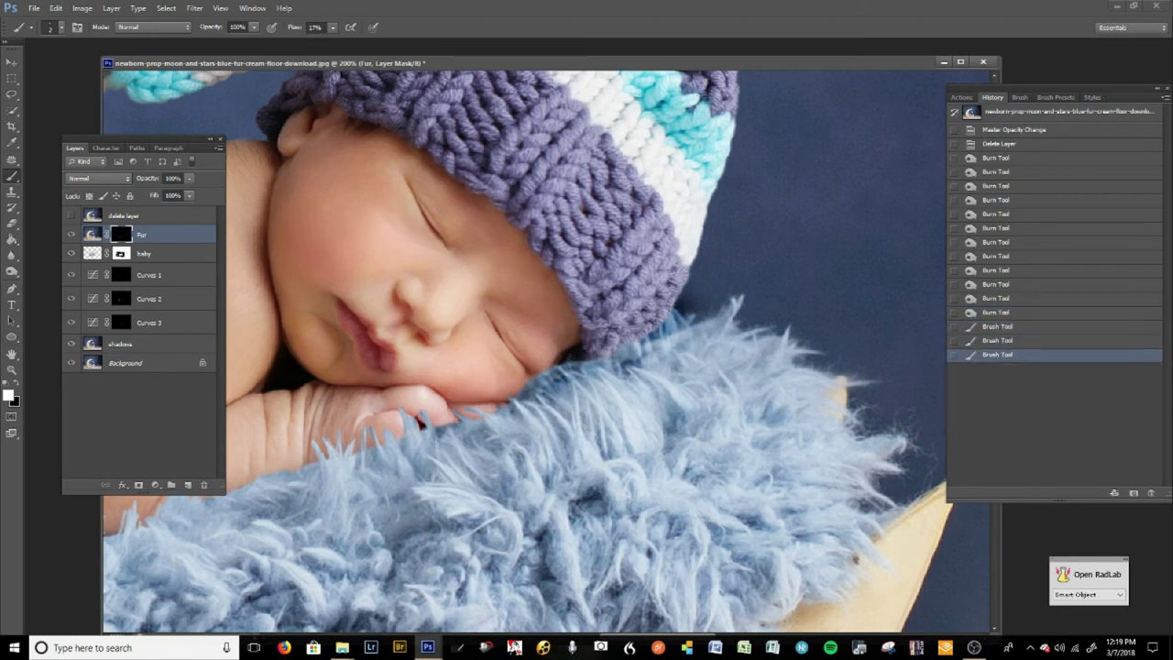
left_click_drag(575, 355, 570, 361)
left_click(570, 368)
left_click(567, 370)
left_click(562, 372)
left_click(561, 372)
left_click(560, 372)
left_click(559, 373)
left_click(558, 373)
left_click(557, 373)
left_click(556, 372)
left_click(556, 373)
left_click(555, 373)
left_click(555, 374)
left_click(555, 374)
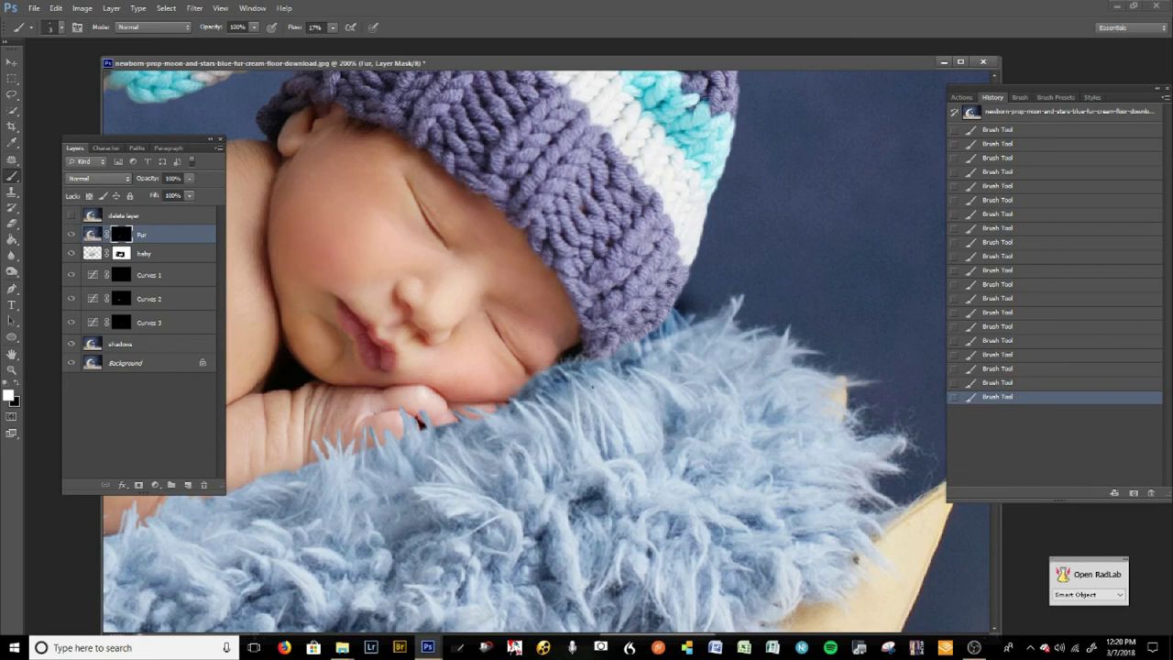
Step: Save the layered composite as a Photoshop file named "moon tutorial" in the Newborn Digital Backdrops folder
key("ctrl+minus")
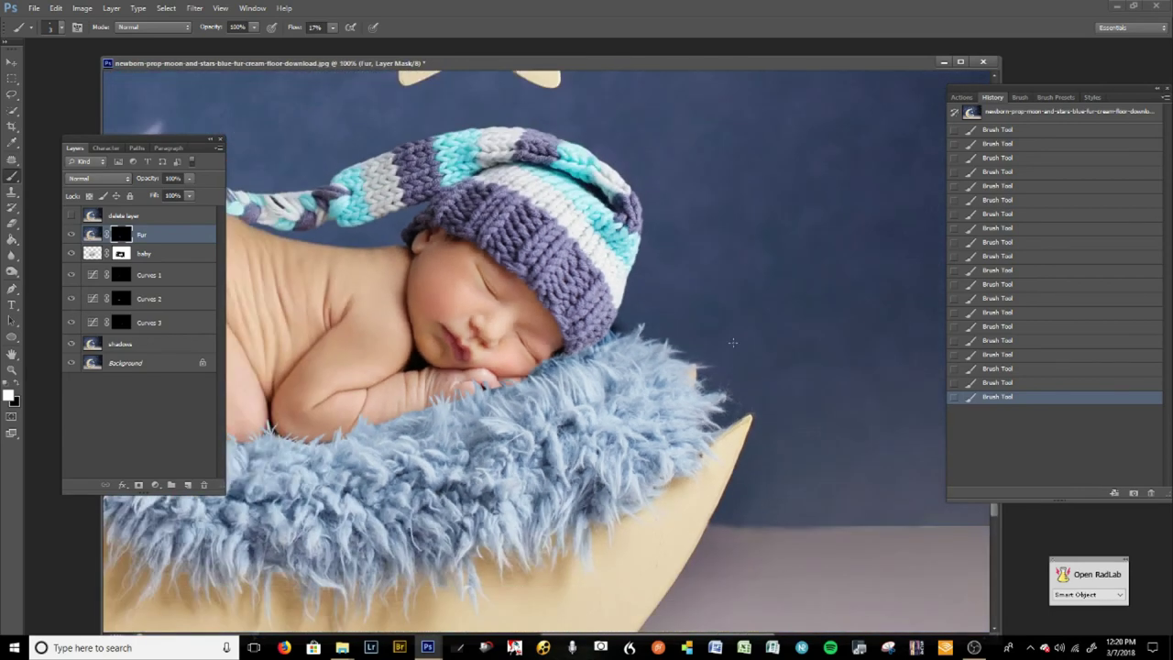
key("ctrl+minus")
key("ctrl+minus")
key("ctrl+minus")
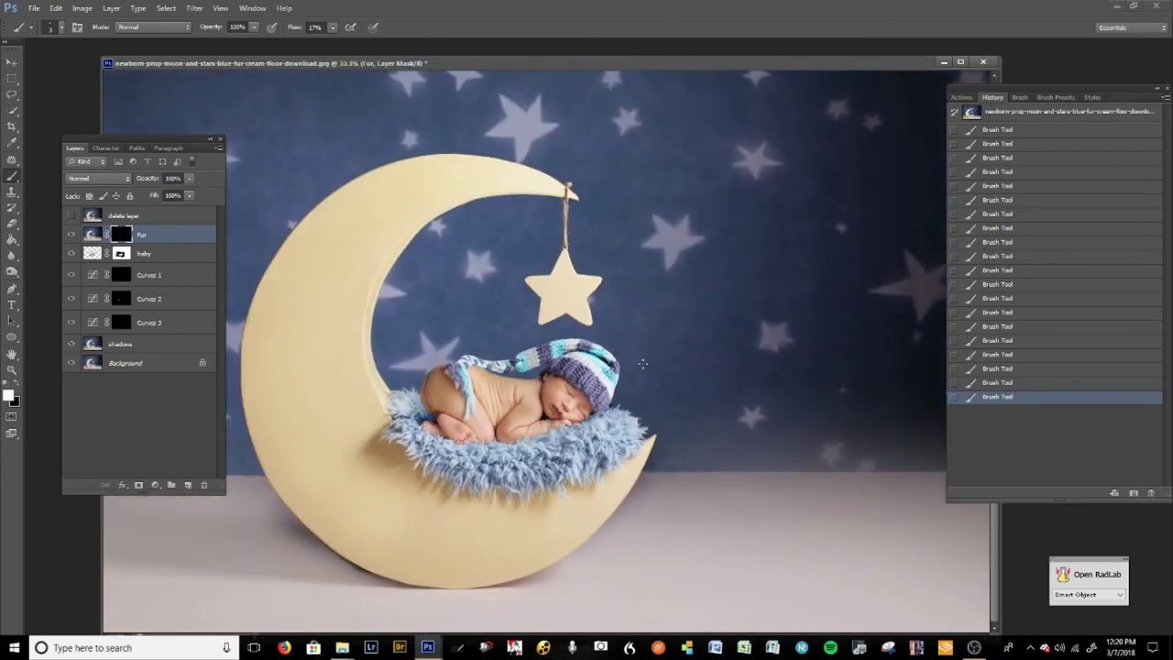
key("ctrl+shift+s")
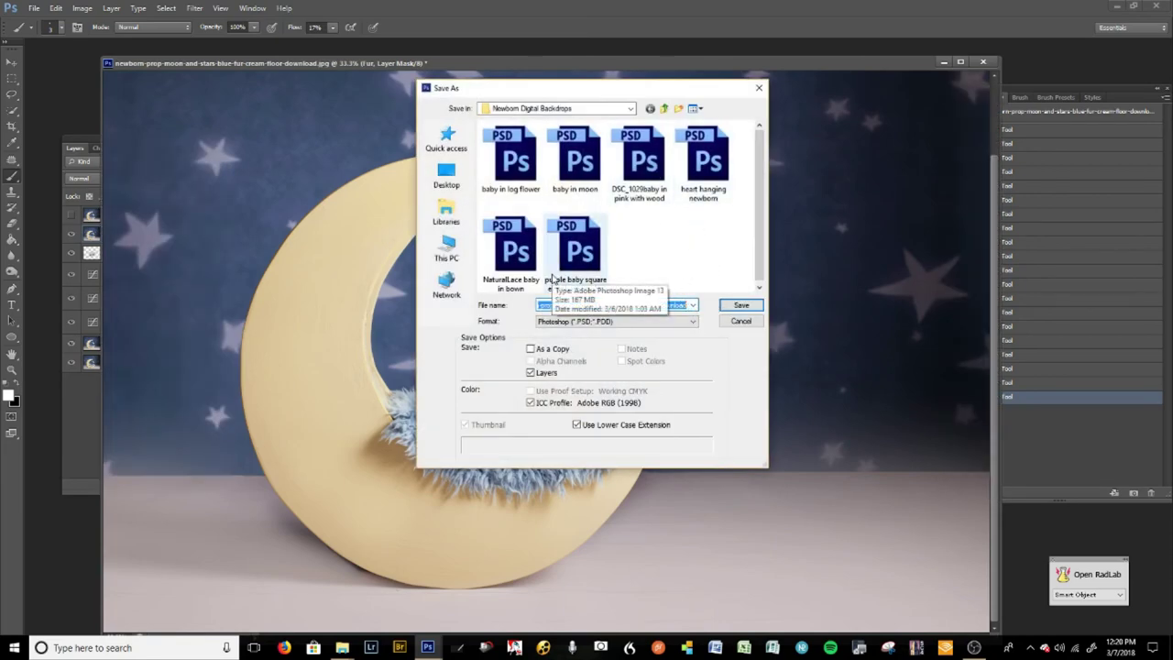
type("moo")
key("Return")
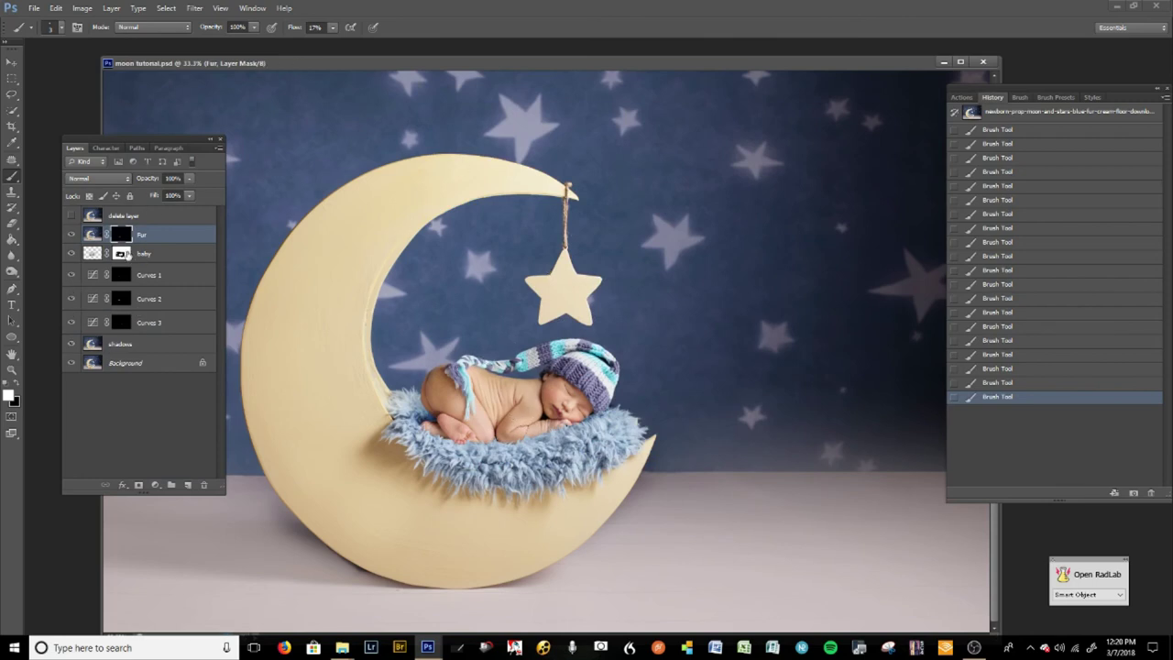
Step: Burn the midtones along the baby's bottom and feet on the baby layer using a size 100 brush
left_click(92, 254)
key("o")
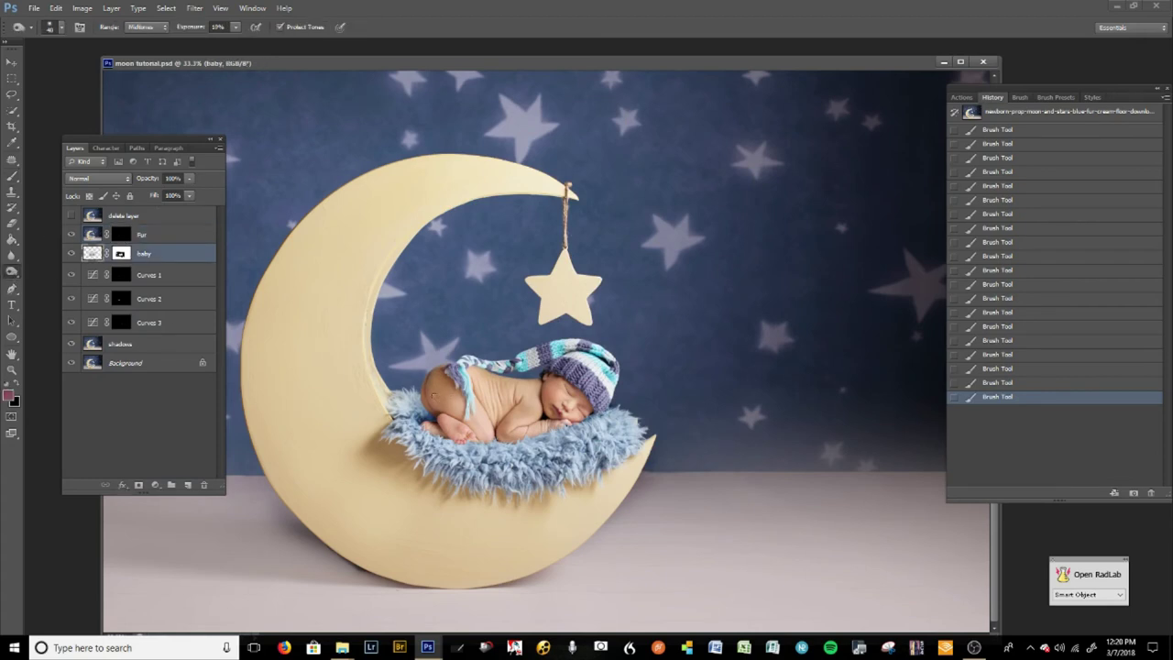
key("]")
mouse_move(424, 383)
left_mouse_down()
mouse_move(432, 414)
mouse_move(423, 378)
mouse_move(438, 411)
mouse_move(437, 373)
left_mouse_up()
left_click(438, 424)
left_click_drag(437, 423, 452, 433)
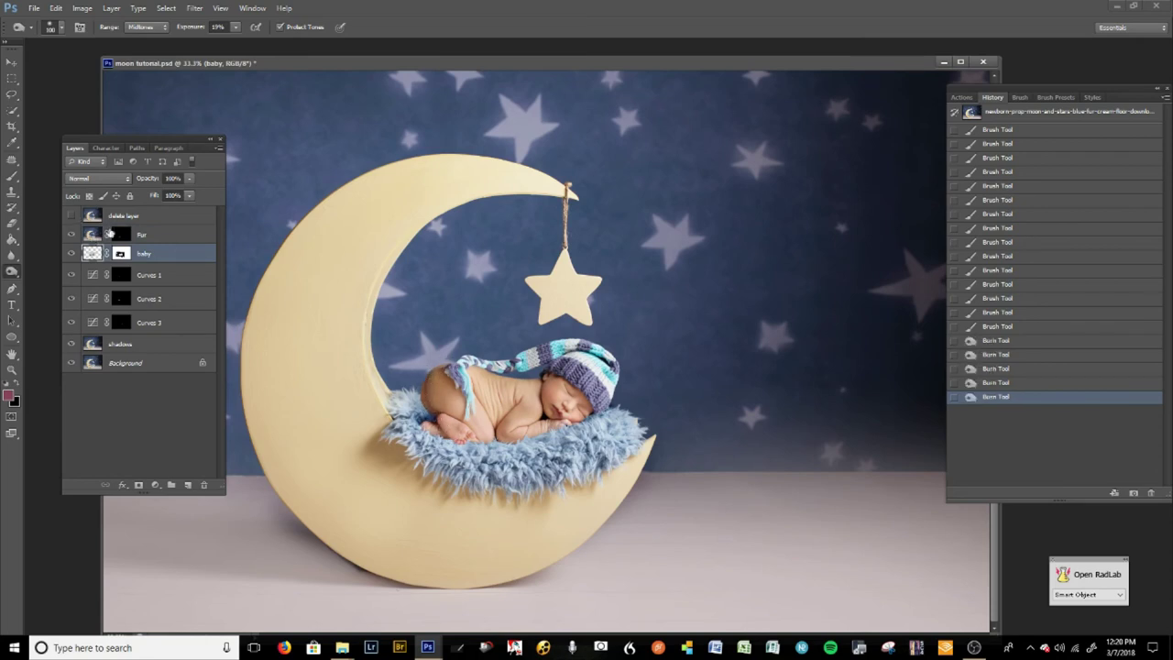
Step: Deepen the Curves 3 shadow by moving its curve point to about input 170, output 44
left_click(162, 320)
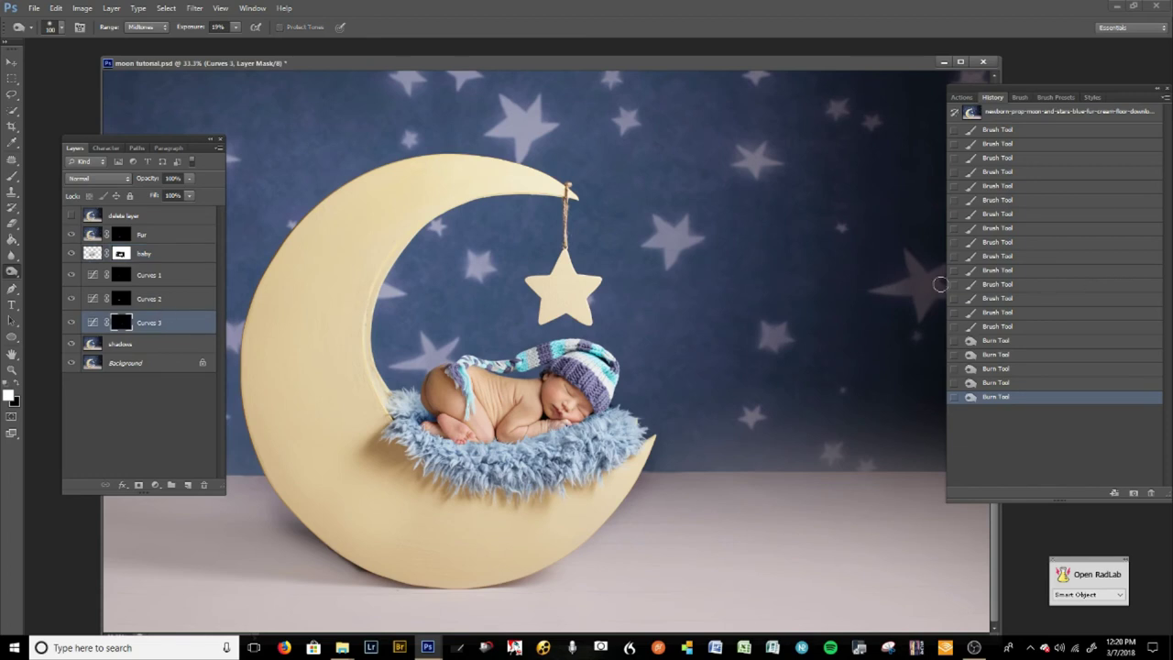
double_click(122, 321)
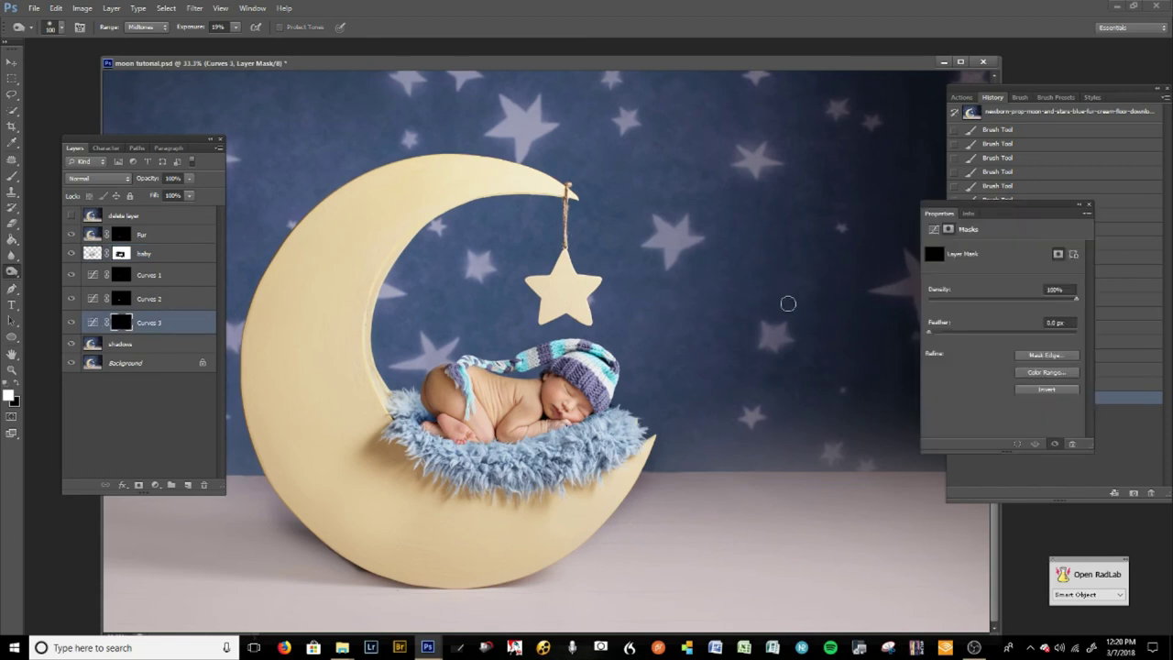
left_click(1080, 209)
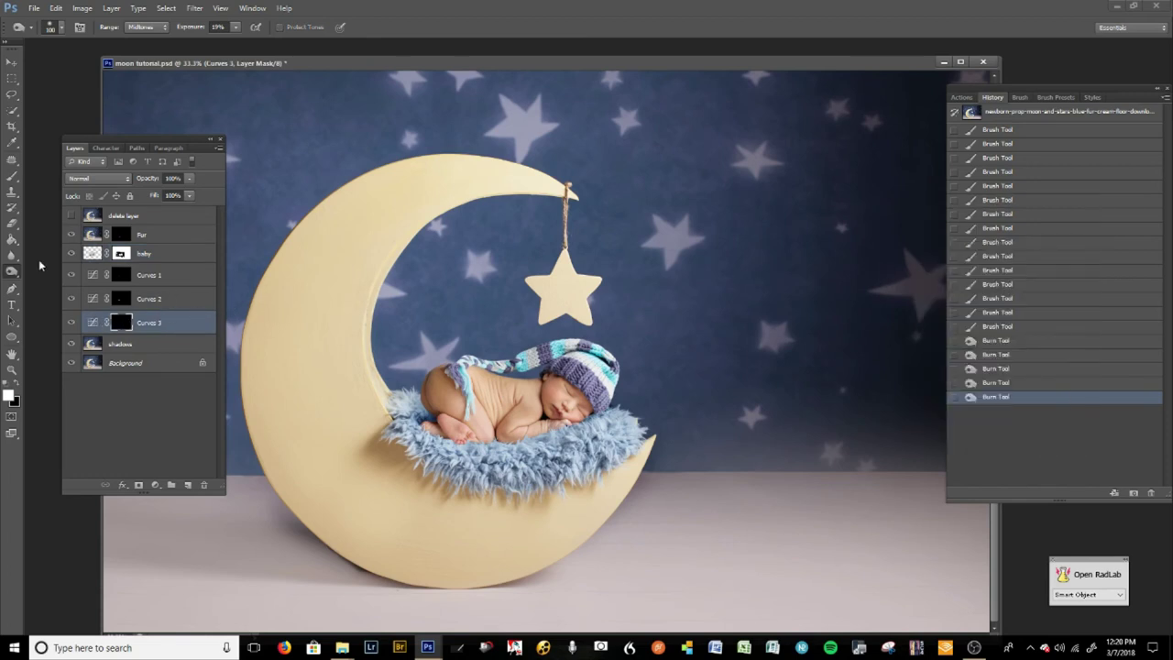
double_click(99, 322)
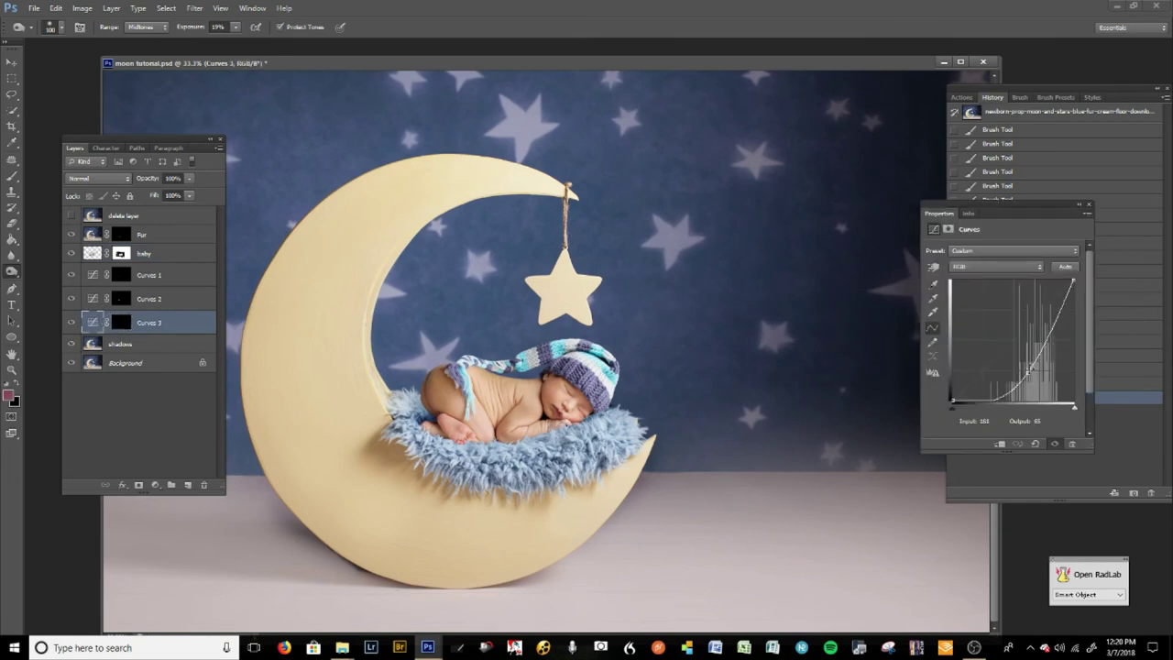
left_click_drag(1028, 368, 1035, 377)
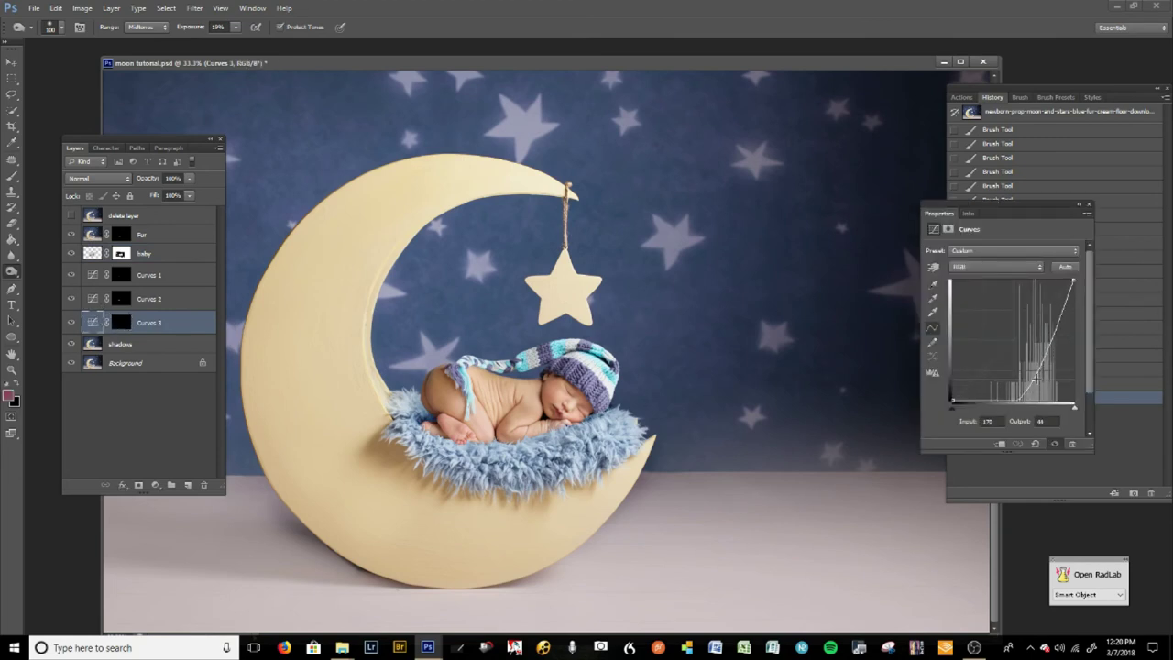
left_click(1088, 204)
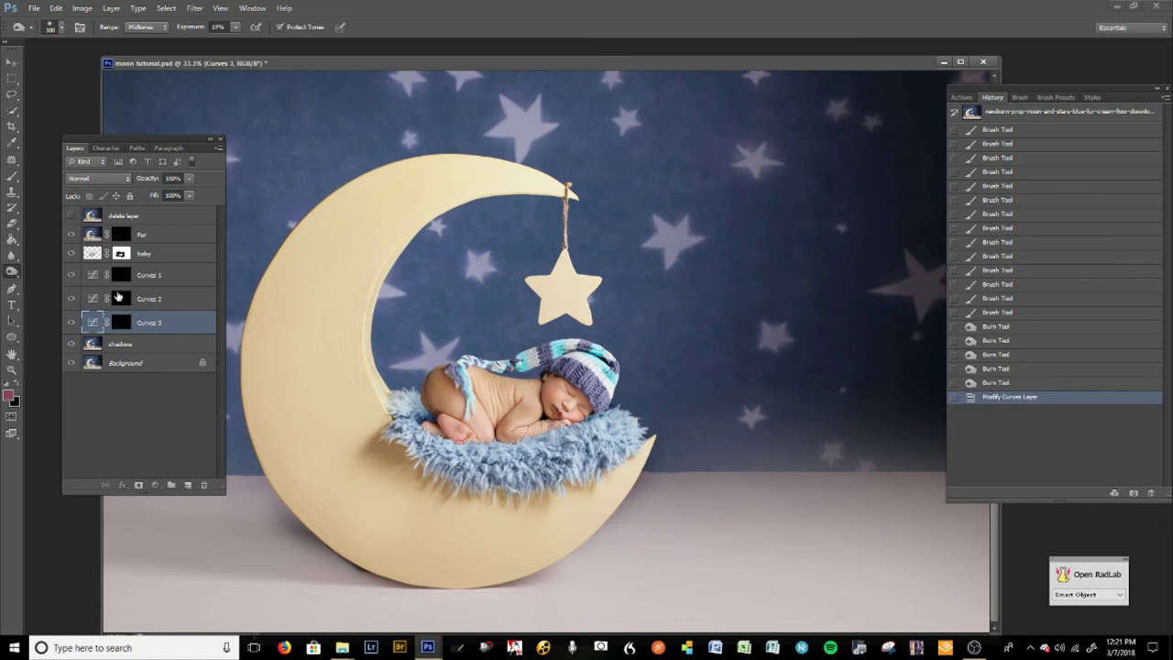
Step: Darken the Curves 2 shadow by pulling the middle point of its curve down
left_click(100, 295)
double_click(102, 299)
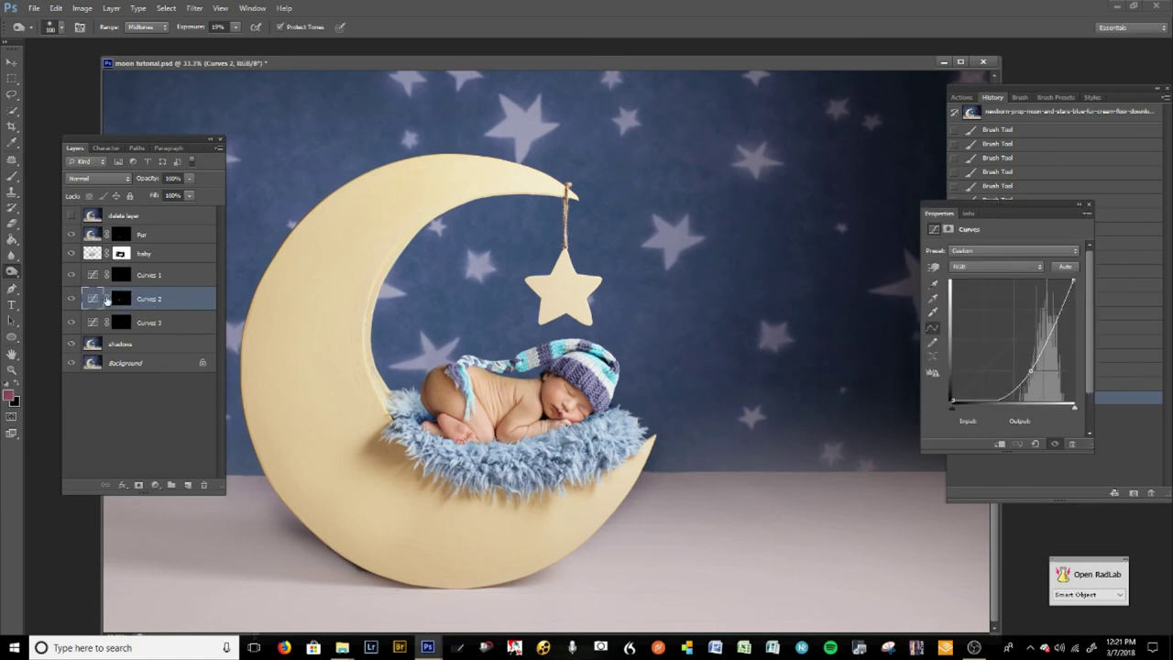
left_click_drag(1031, 368, 1024, 394)
left_click(1087, 204)
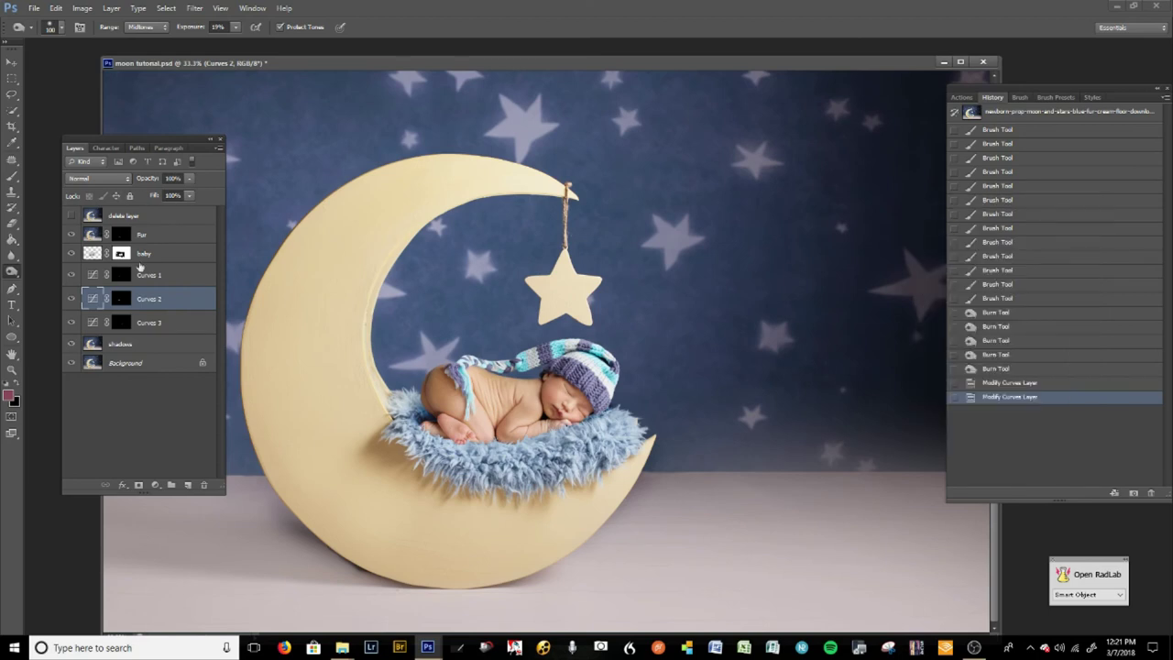
Step: Adjust the Curves 1 shadow by setting a curve point at input 175, output 51
double_click(93, 276)
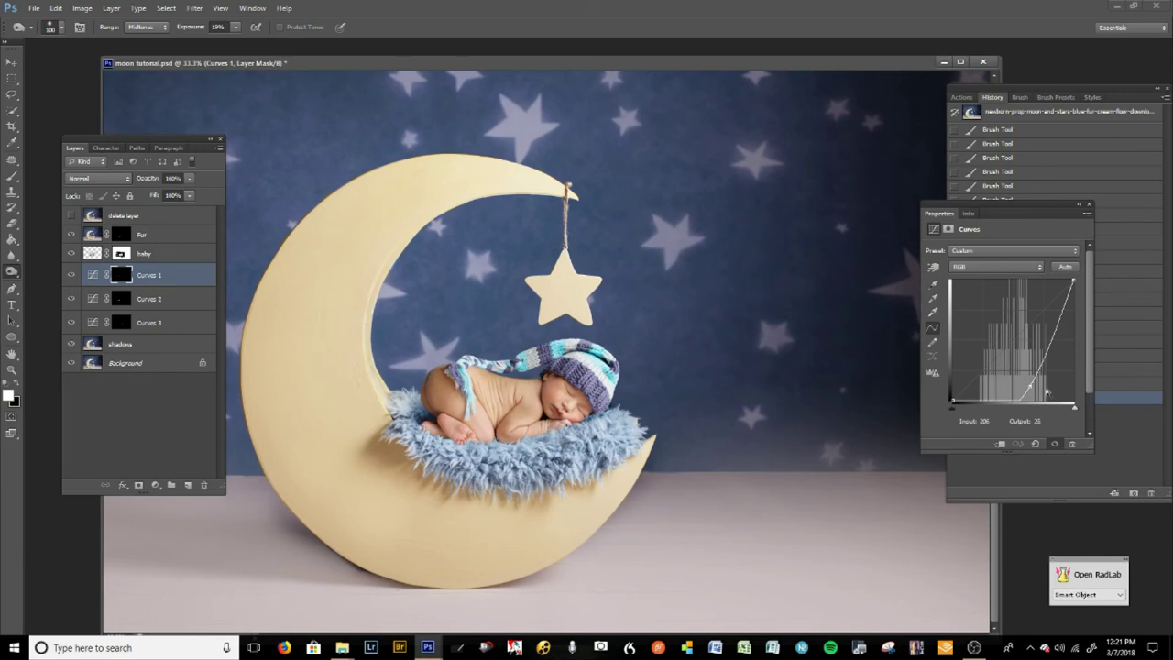
mouse_move(1033, 387)
left_mouse_down()
mouse_move(1016, 394)
mouse_move(1045, 385)
mouse_move(1036, 379)
left_mouse_up()
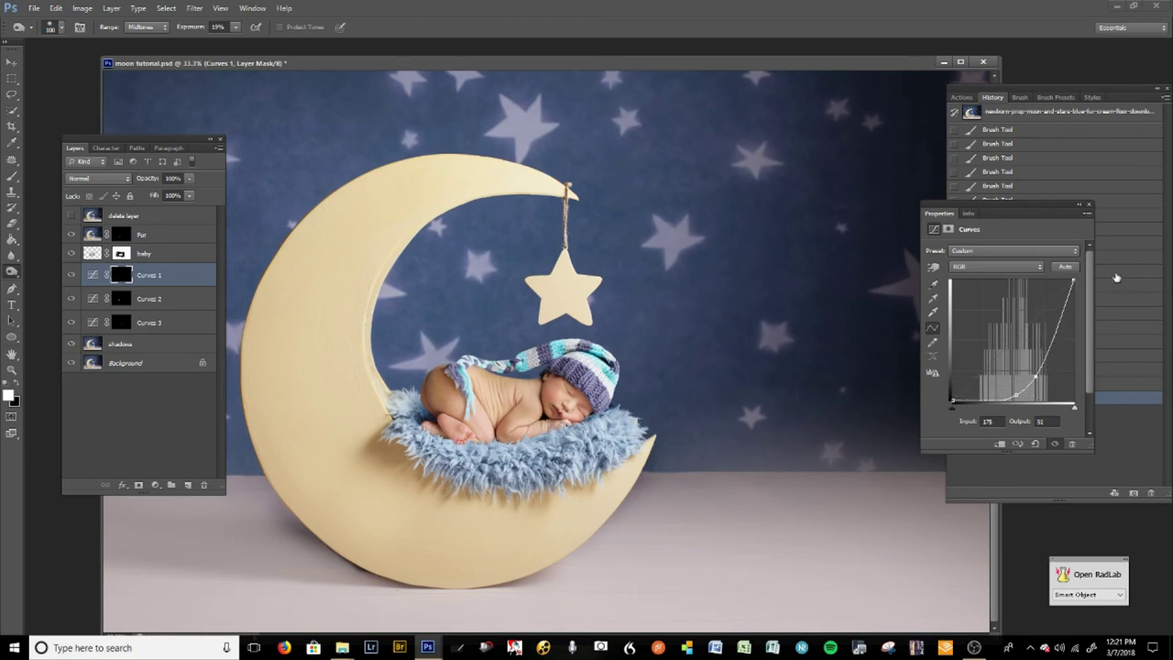
left_click(1089, 204)
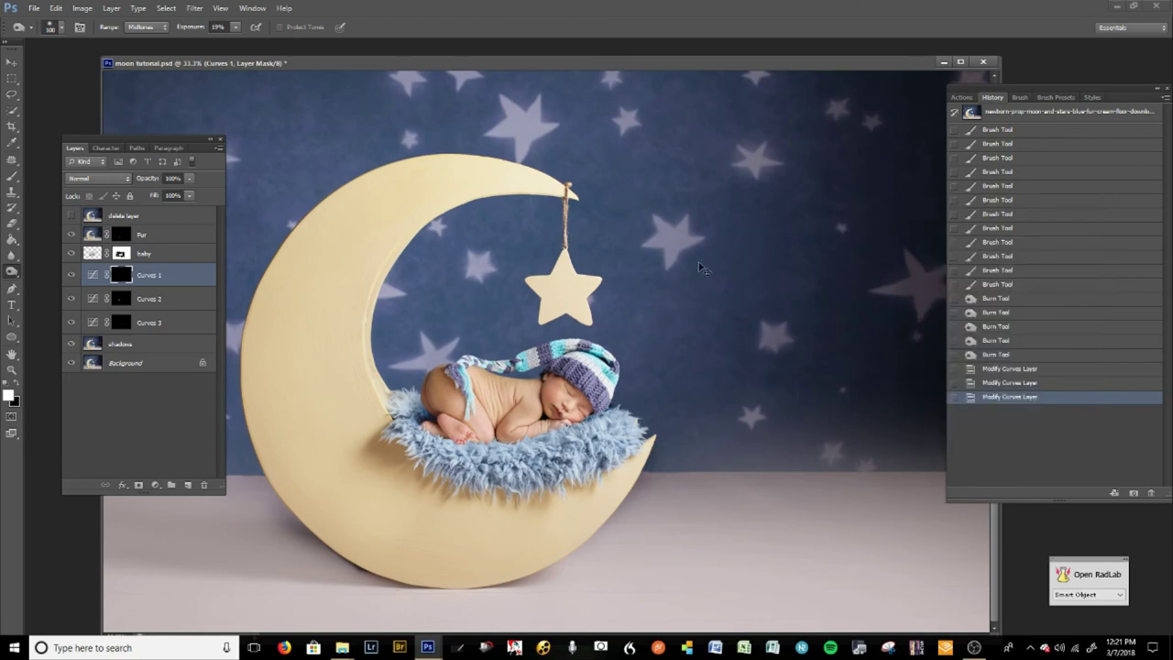
Step: Save the layered file and merge all visible layers into the Background
key("ctrl+s")
key("ctrl+shift+e")
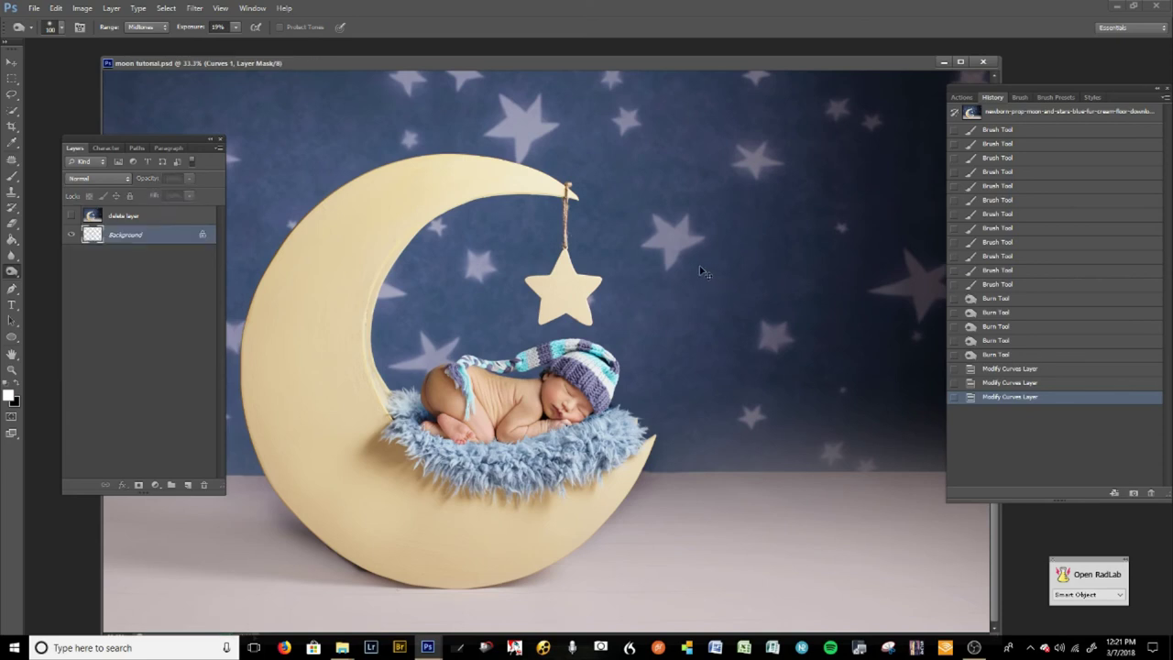
Step: Select a rectangular area around the baby and open it in Liquify with the mask and backdrop previews hidden
left_click(11, 77)
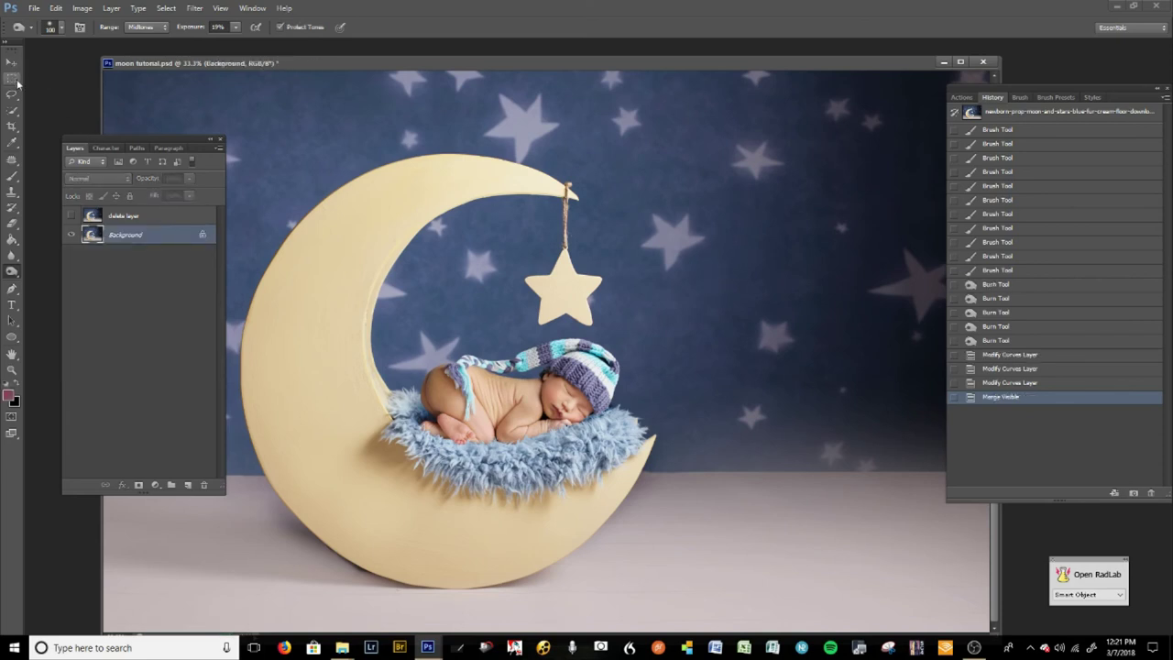
left_click_drag(377, 295, 694, 478)
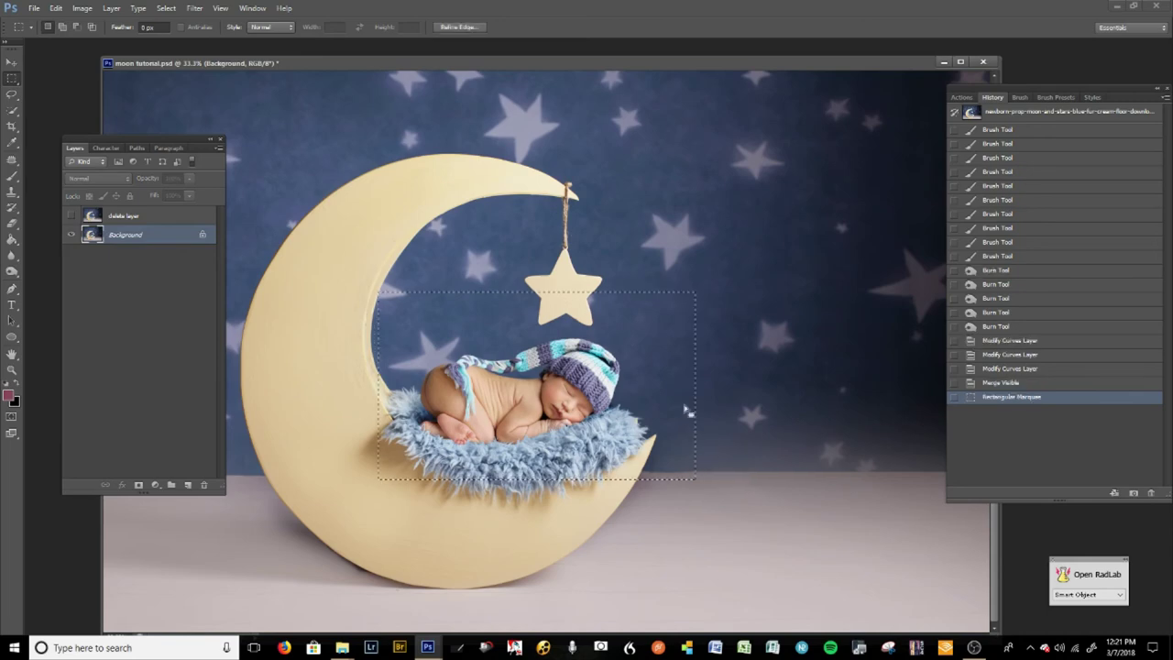
key("ctrl+shift+x")
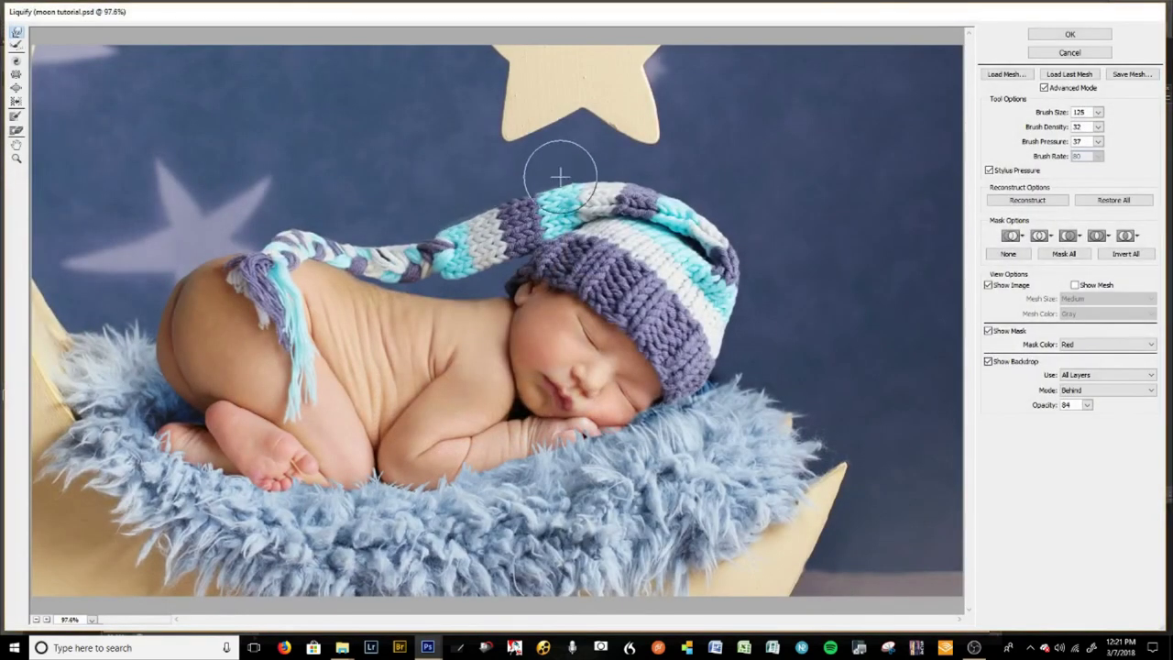
left_click(990, 288)
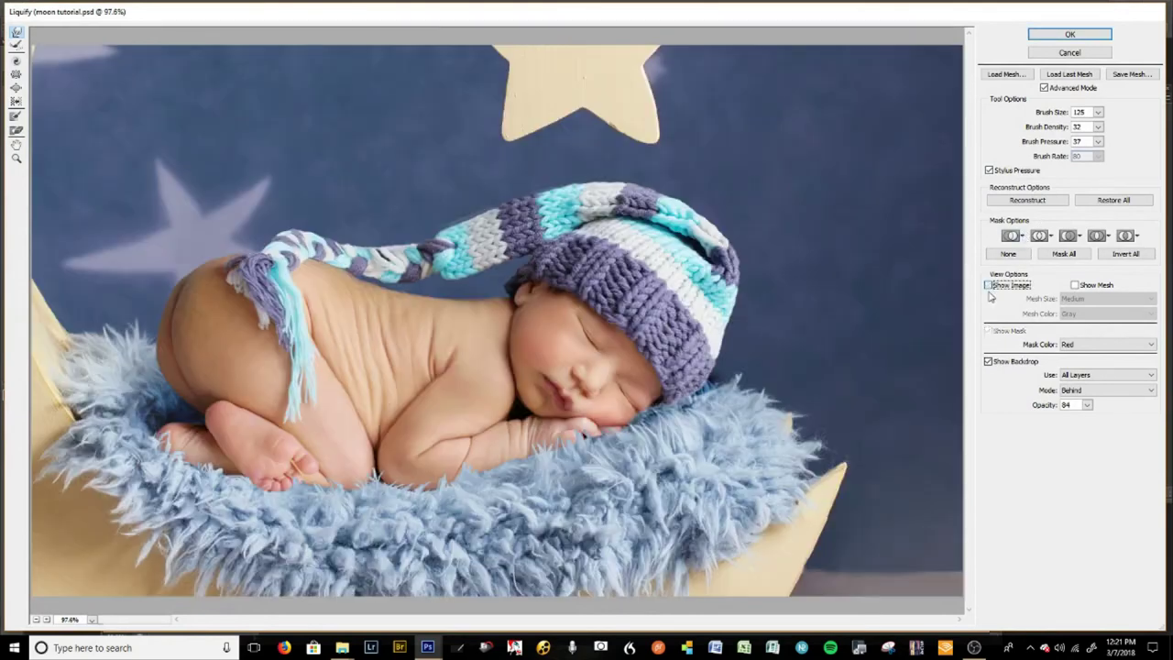
left_click(988, 331)
left_click(987, 361)
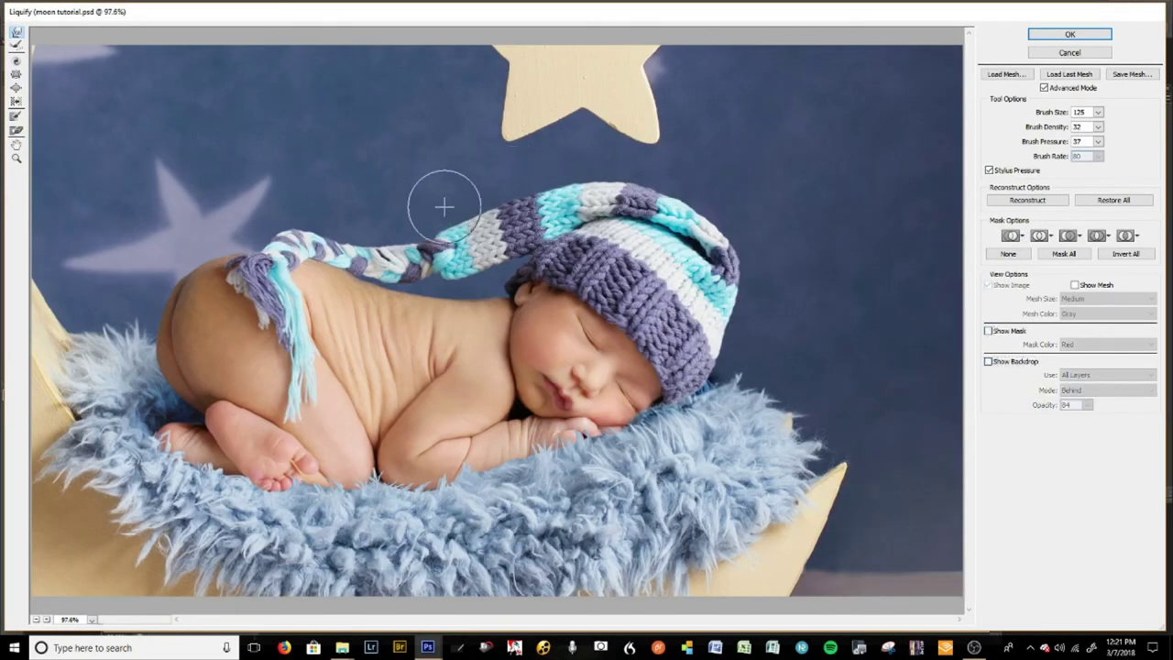
Step: Push in the back edge of the knitted hat with the Forward Warp tool at brush size 150
key("bracketleft")
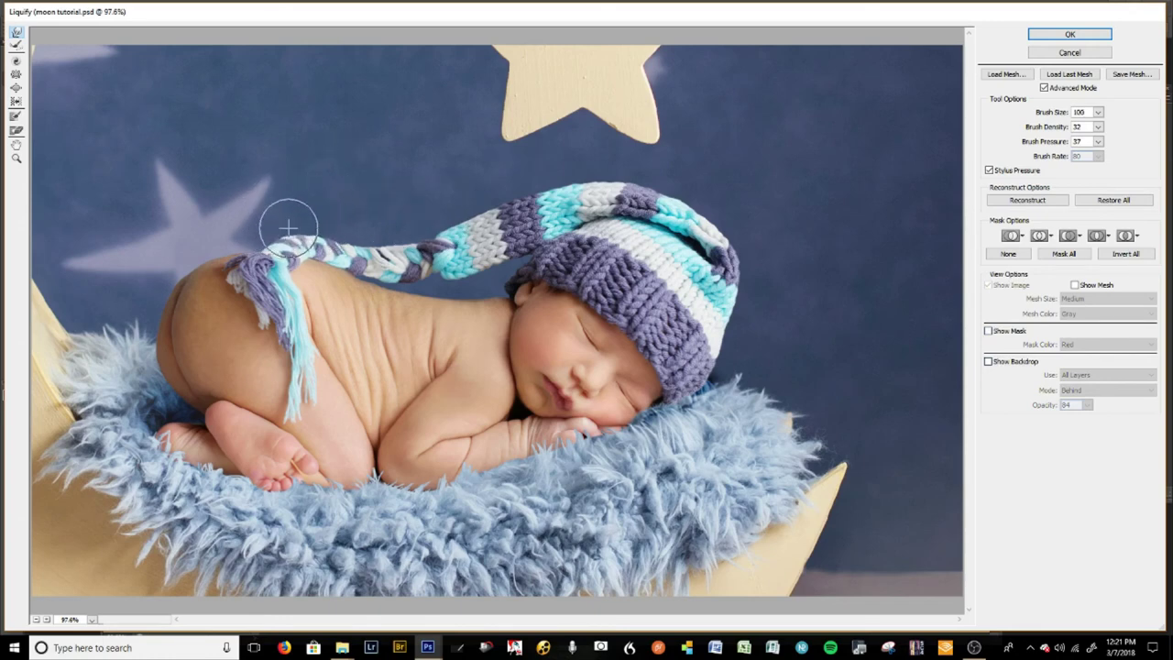
key("bracketright")
key("bracketright")
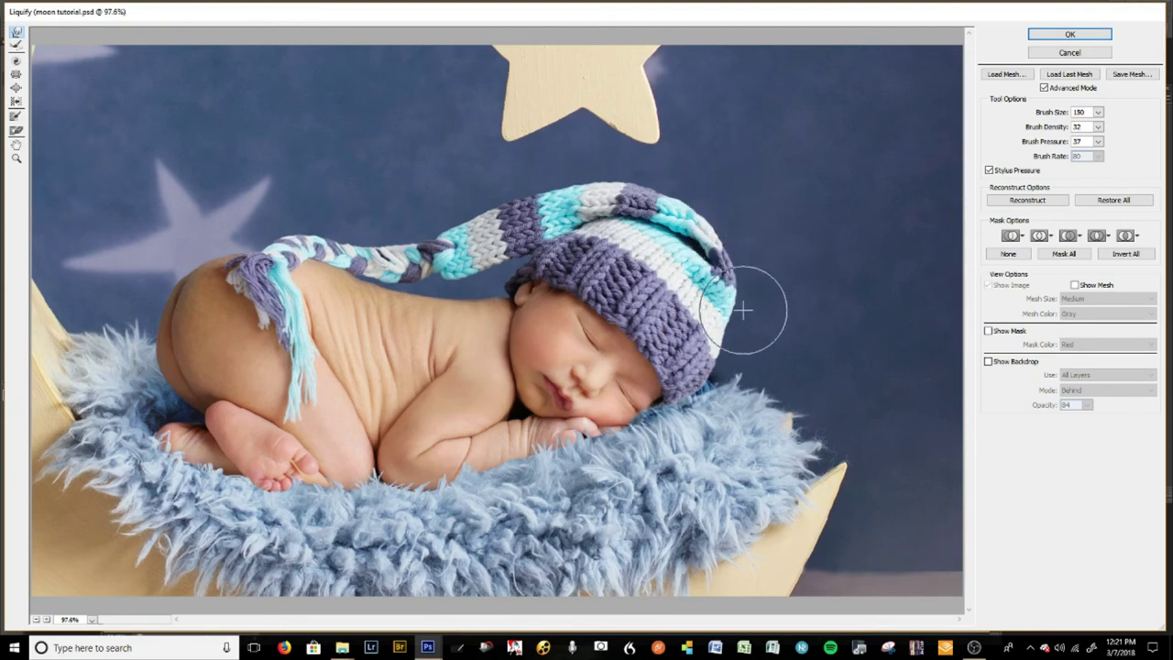
Step: Smooth the edges of the hat's tail with a size 70 warp brush, apply Liquify and deselect
key("bracketleft")
key("bracketleft")
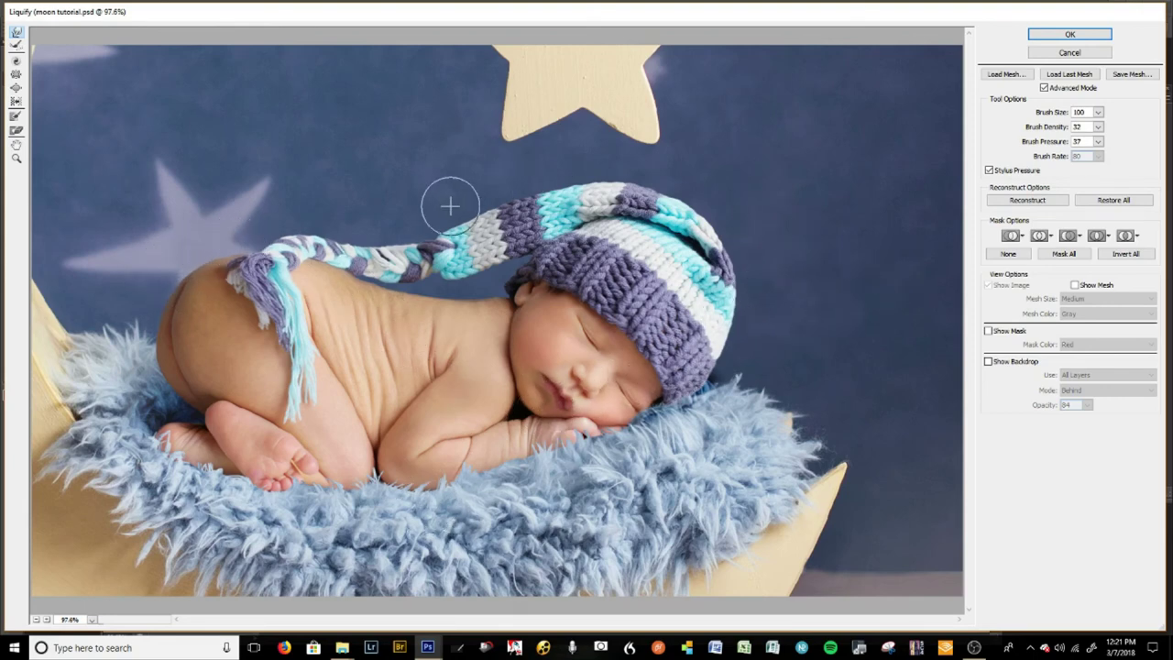
key("bracketleft")
key("bracketleft")
key("bracketleft")
mouse_move(462, 268)
left_mouse_down()
mouse_move(501, 258)
mouse_move(536, 216)
mouse_move(516, 194)
left_mouse_up()
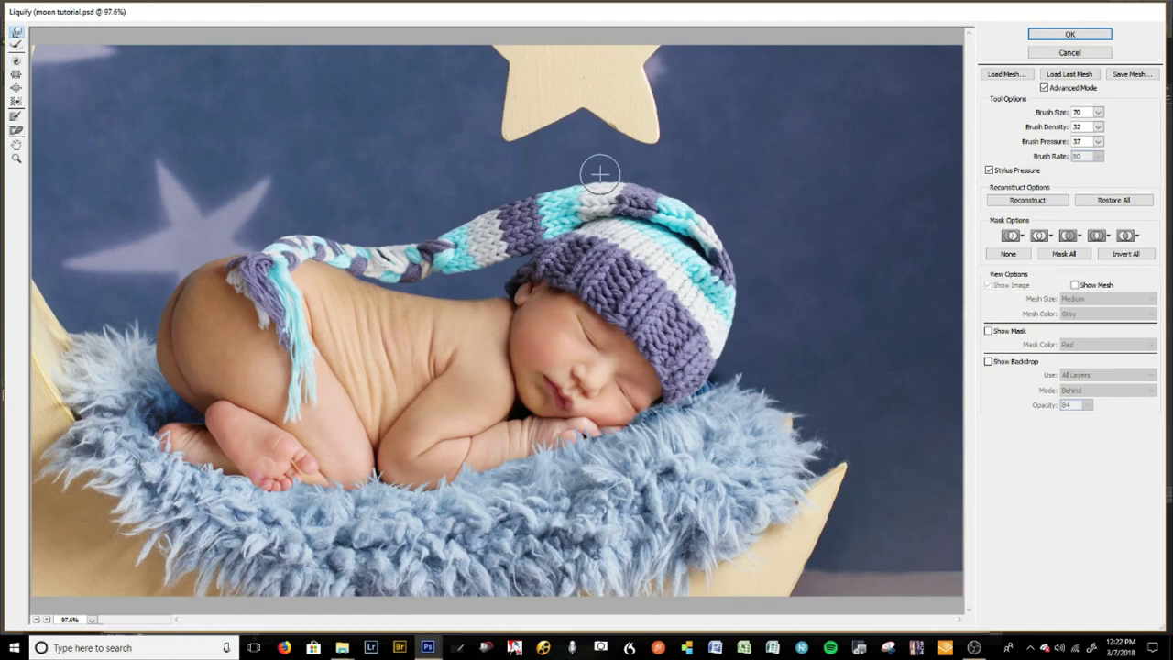
left_click(1065, 35)
key("ctrl+d")
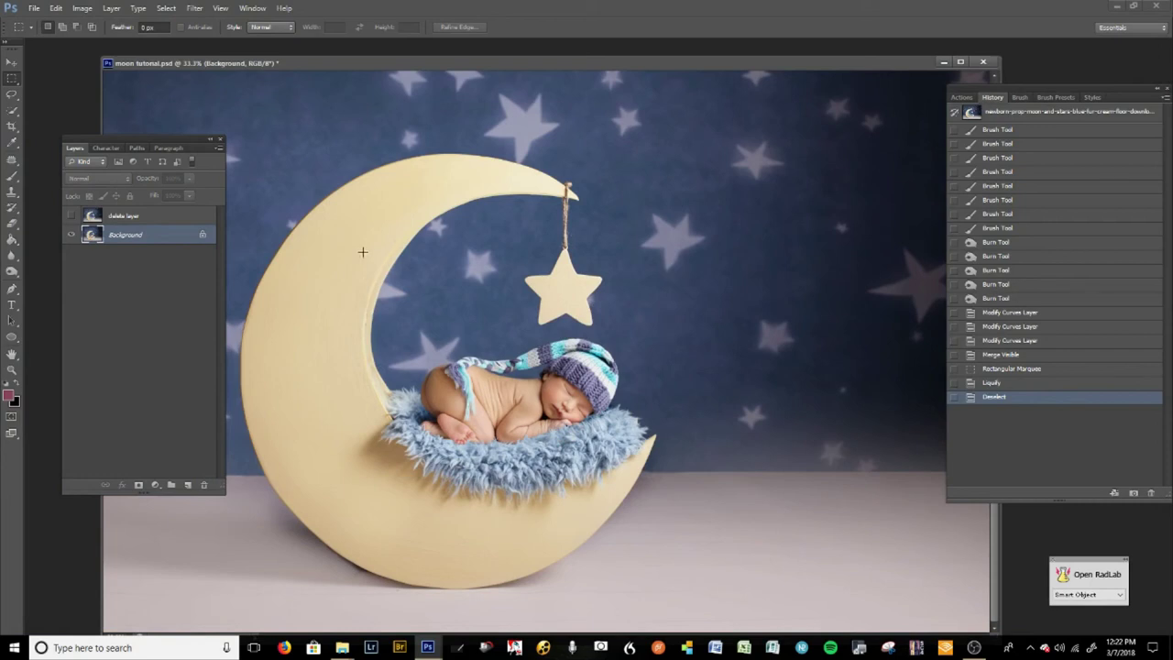
Step: Remove the hidden layer named "delete layer" so only the merged Background remains
left_click_drag(164, 213, 204, 483)
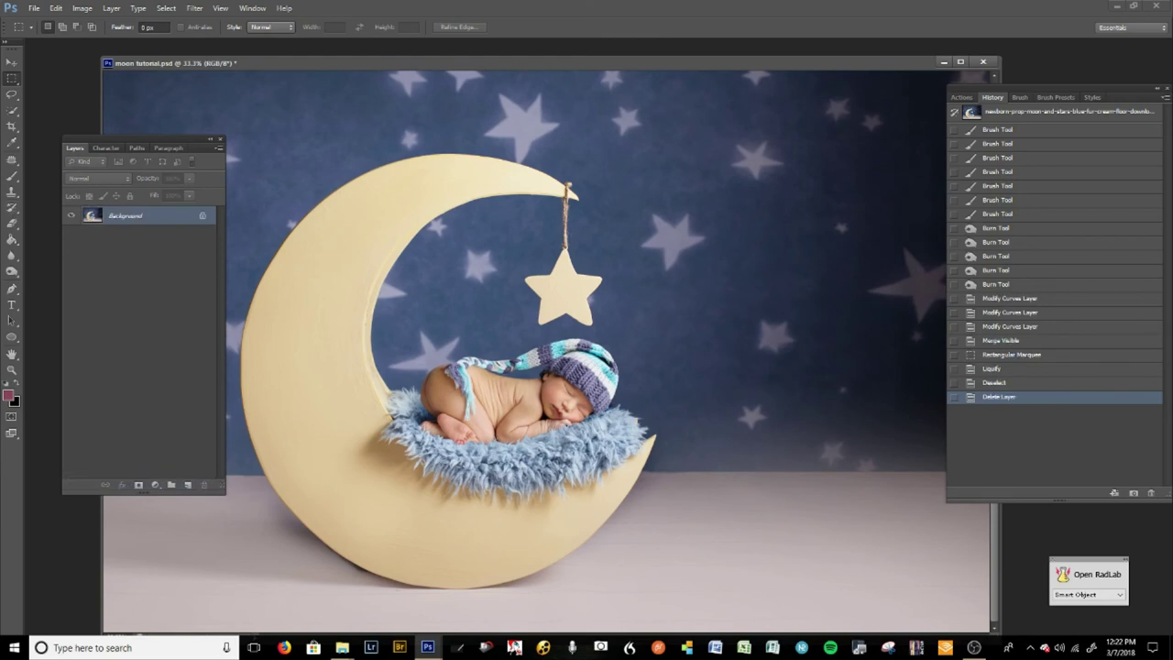
key("alt+Tab")
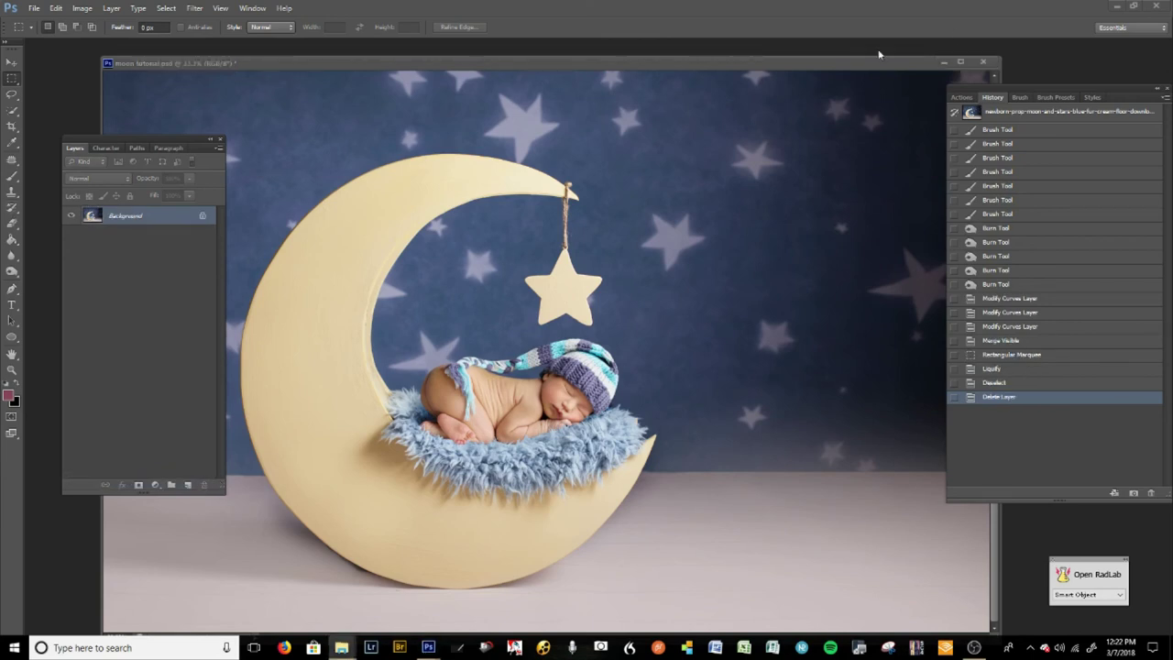
Step: Compare the original empty backdrop with the finished composite by switching between the opening snapshot and the latest history state
left_click(992, 99)
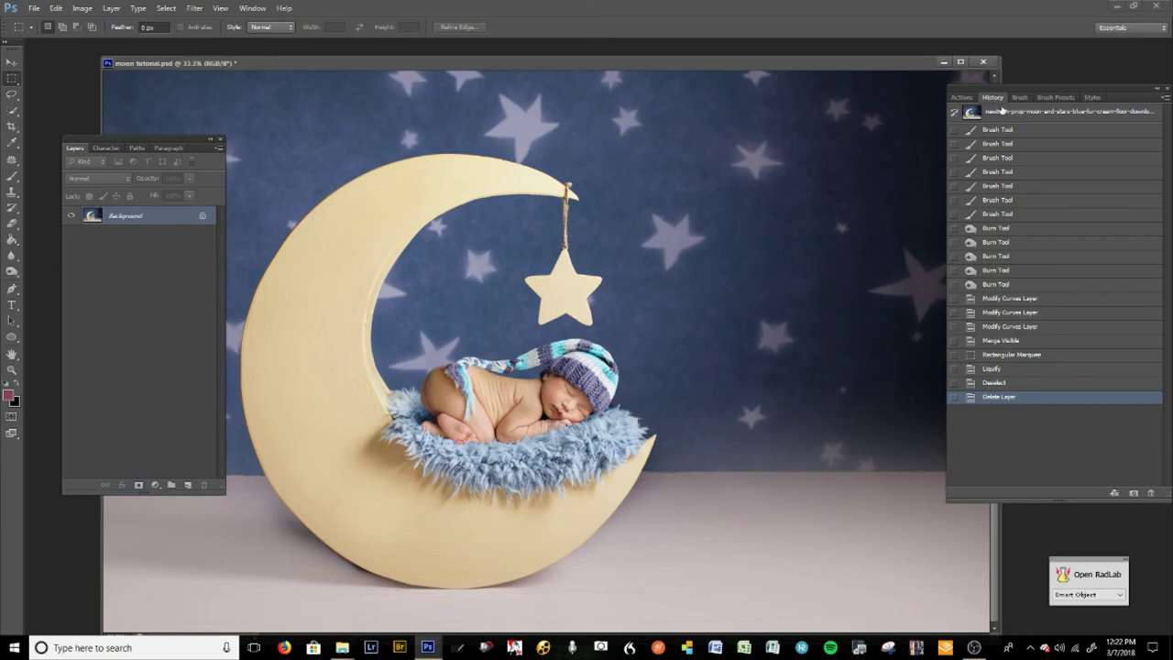
left_click(999, 113)
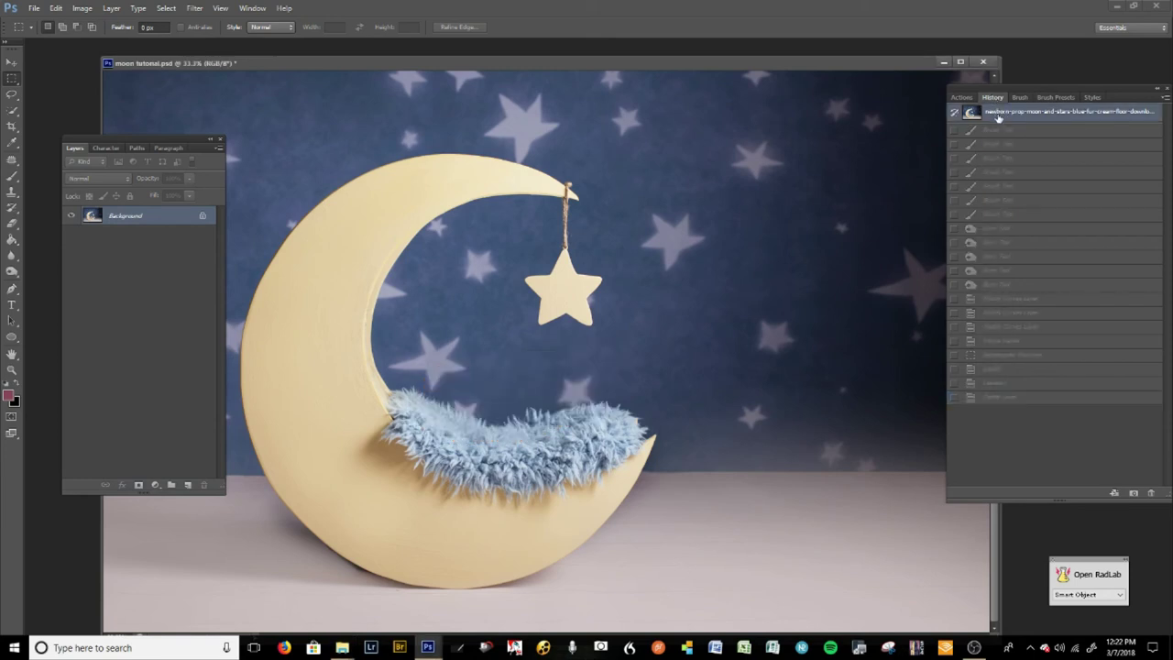
left_click(1021, 399)
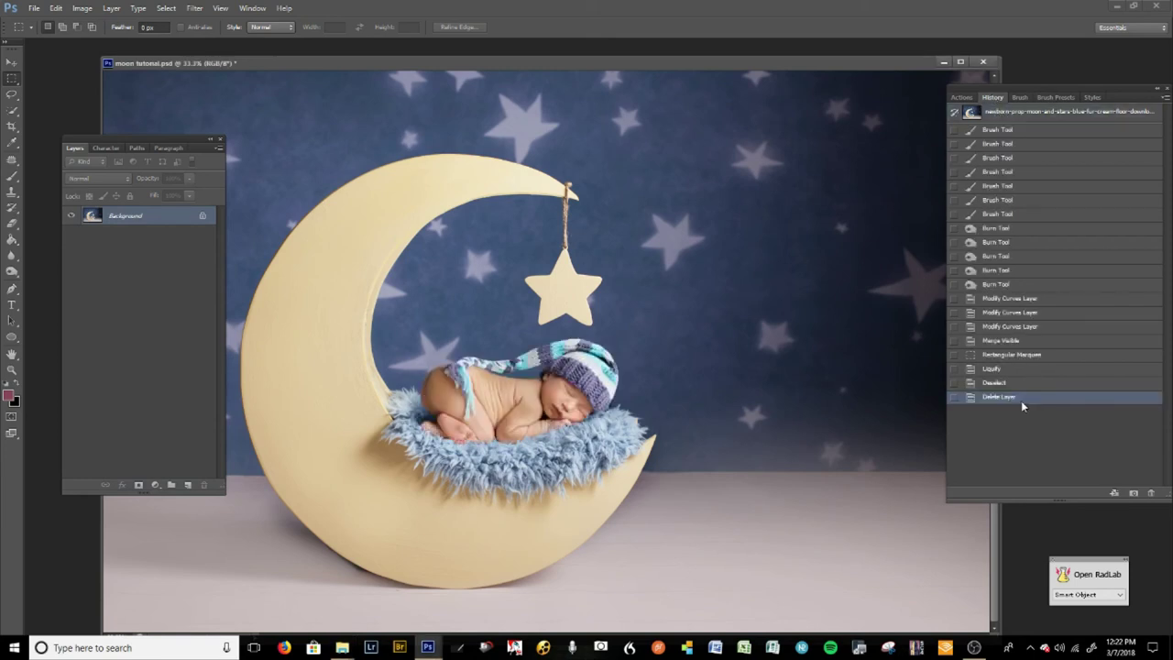
left_click(1000, 114)
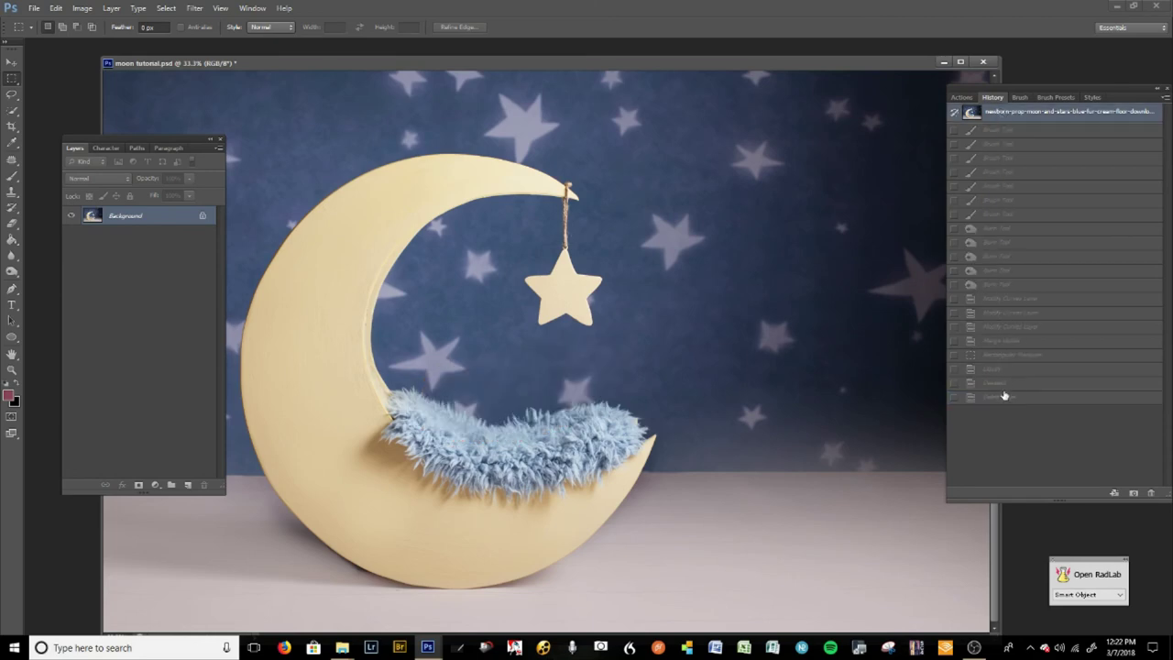
left_click(1005, 395)
Step: Save the flattened composite as a JPEG named "moon tutorial" in the Newborn Digital Backdrops folder
left_click(727, 302)
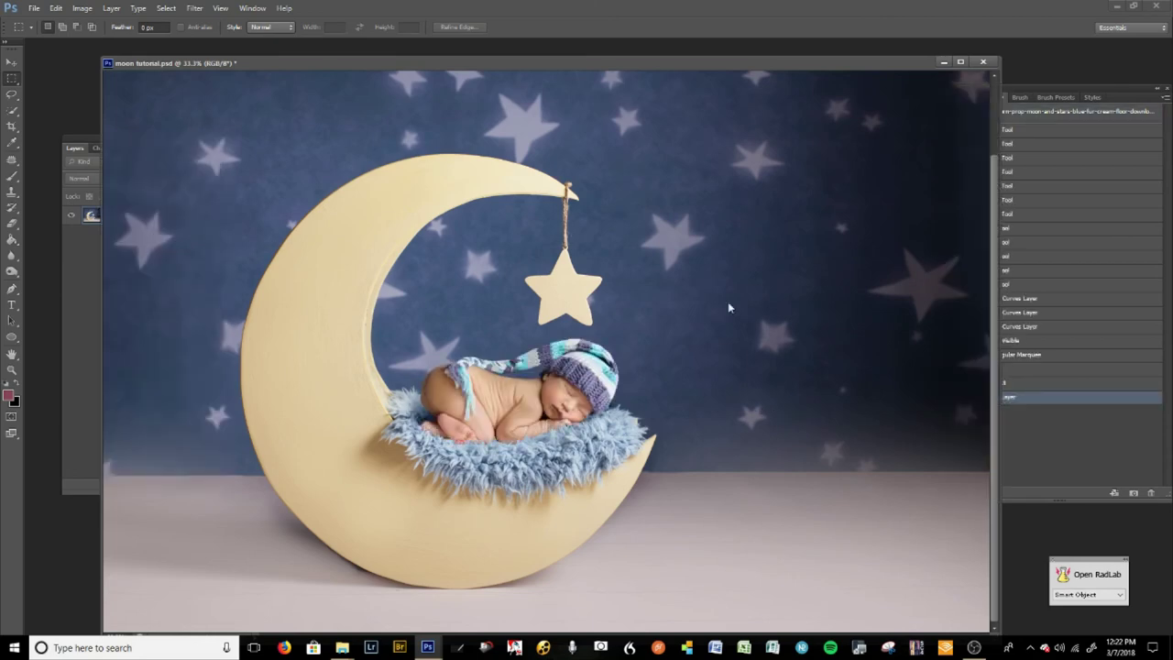
key("ctrl+shift+s")
left_click(572, 321)
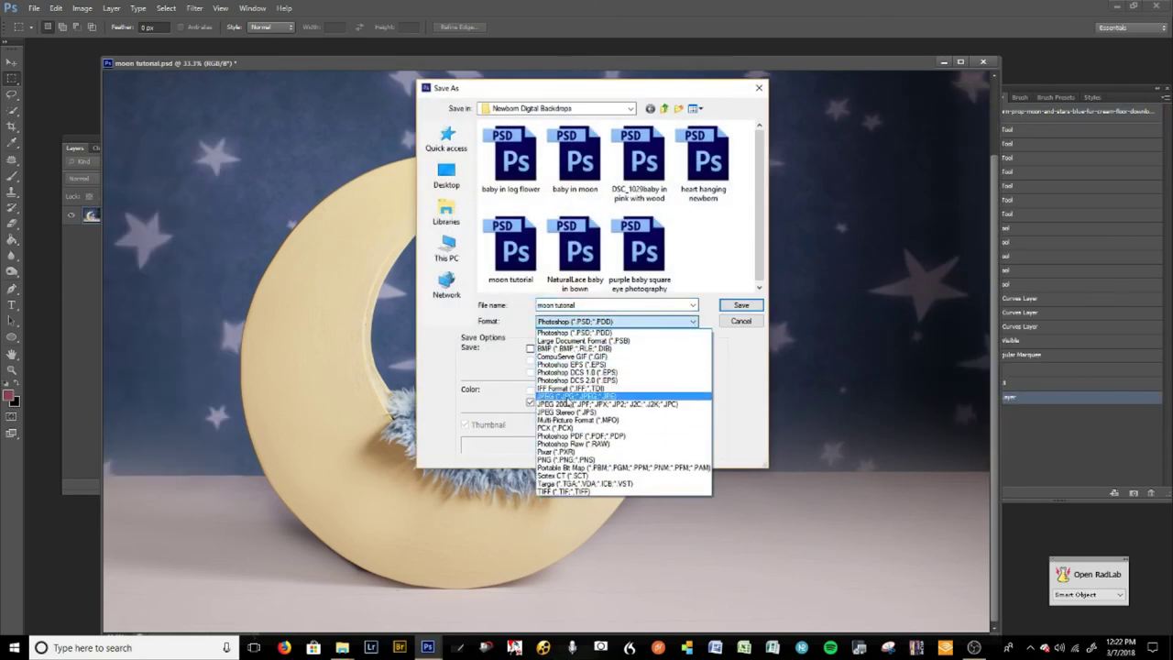
left_click(575, 403)
left_click(574, 305)
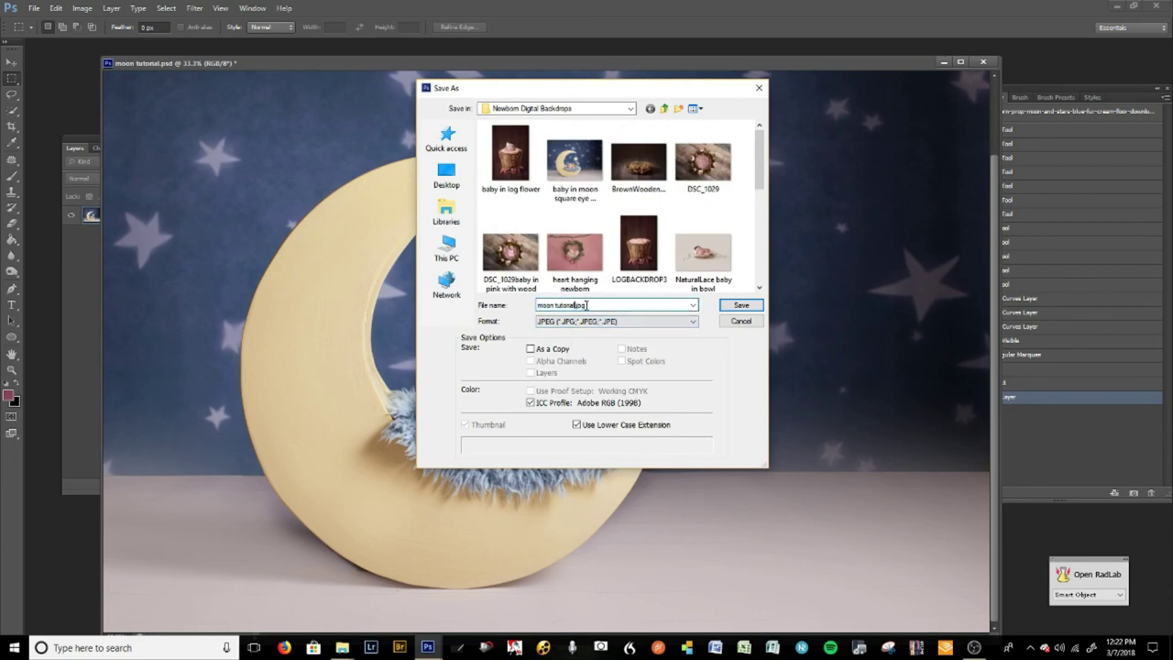
key("Return")
key("Return")
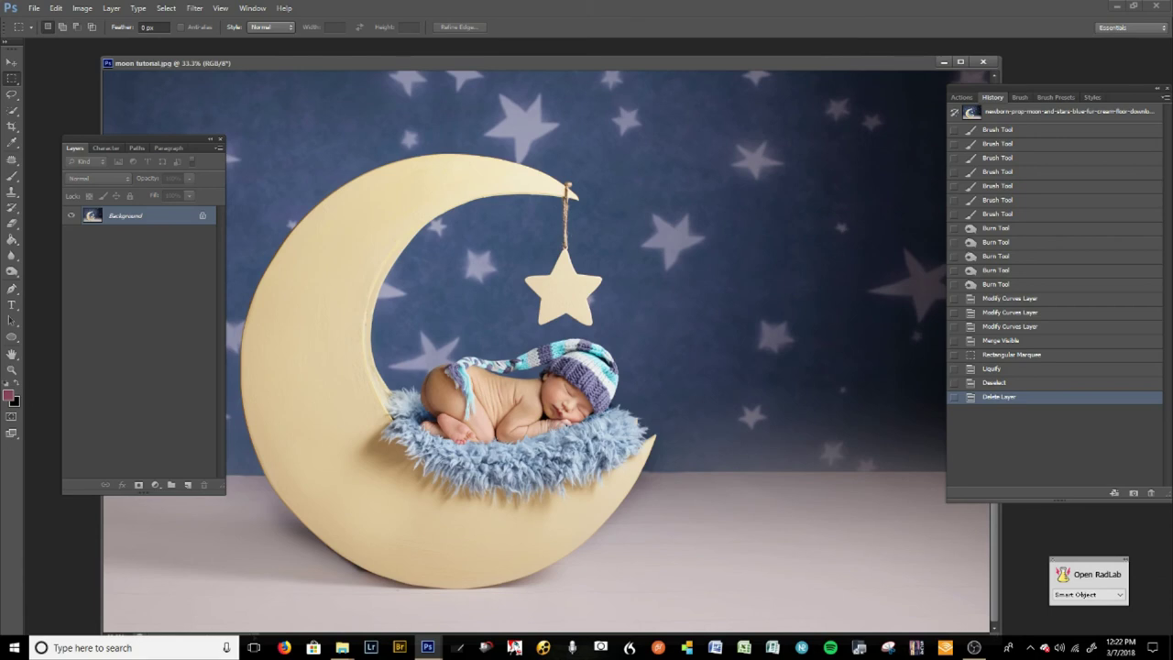
key("super+e")
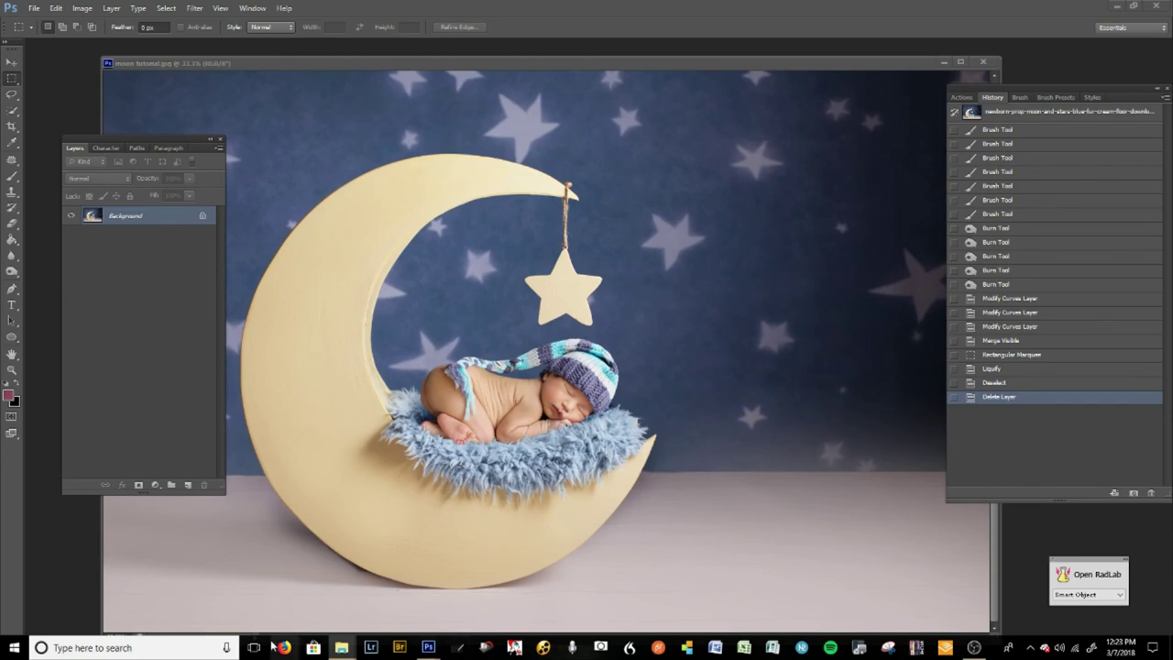
left_click(284, 649)
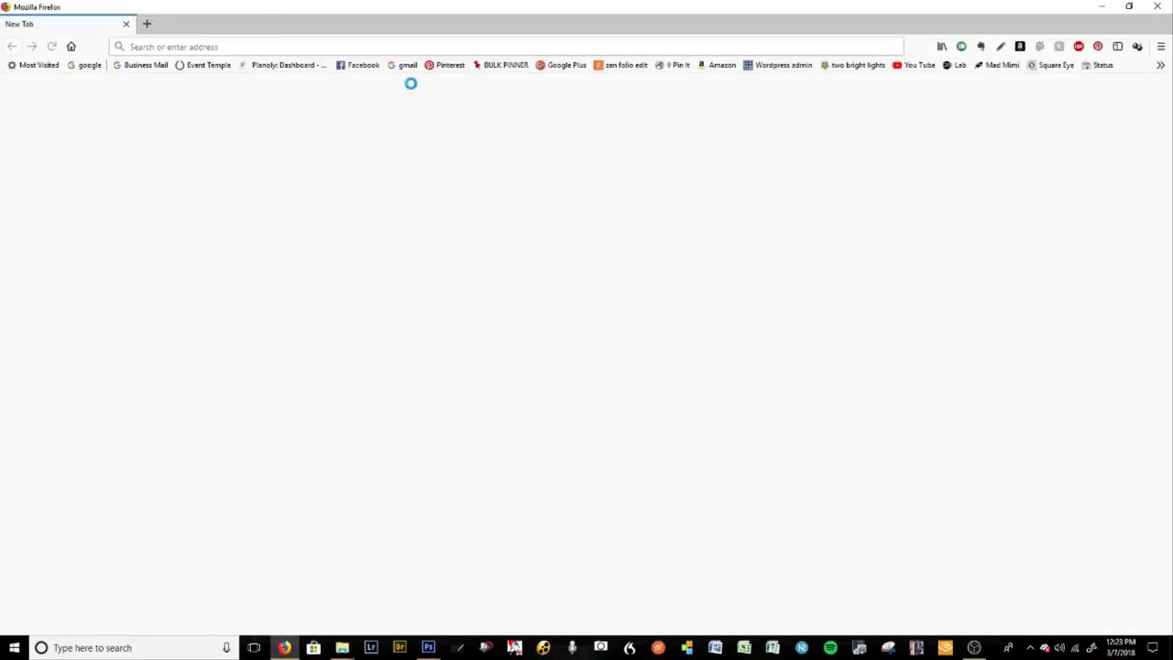
left_click(1156, 6)
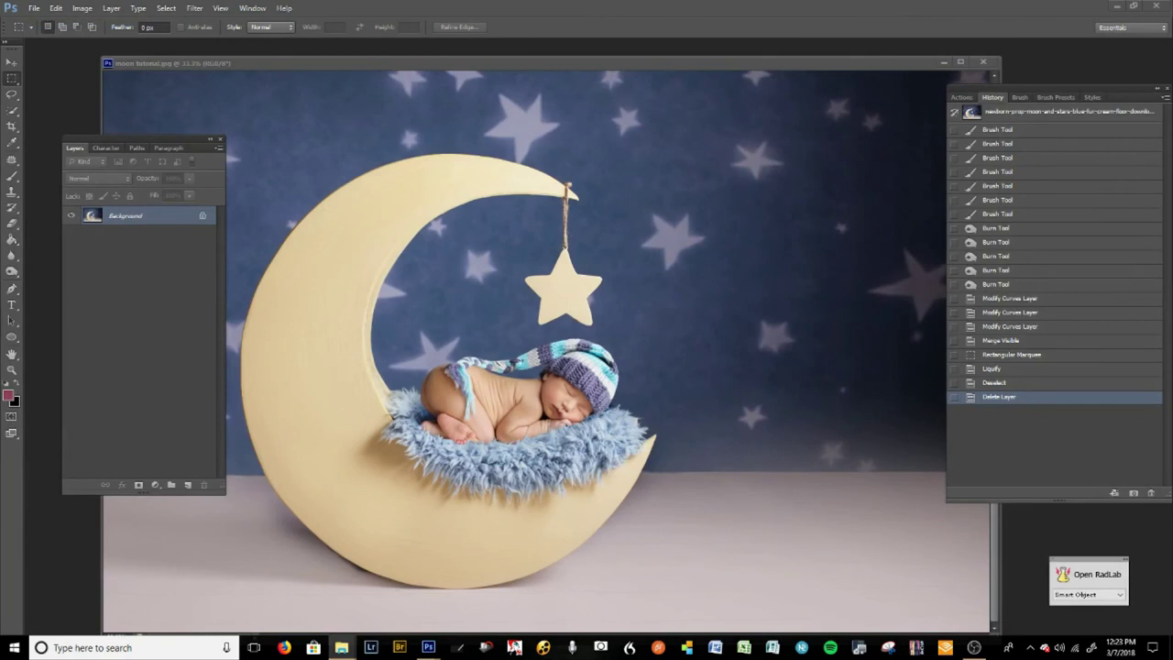
scroll(546, 351, "up", 2)
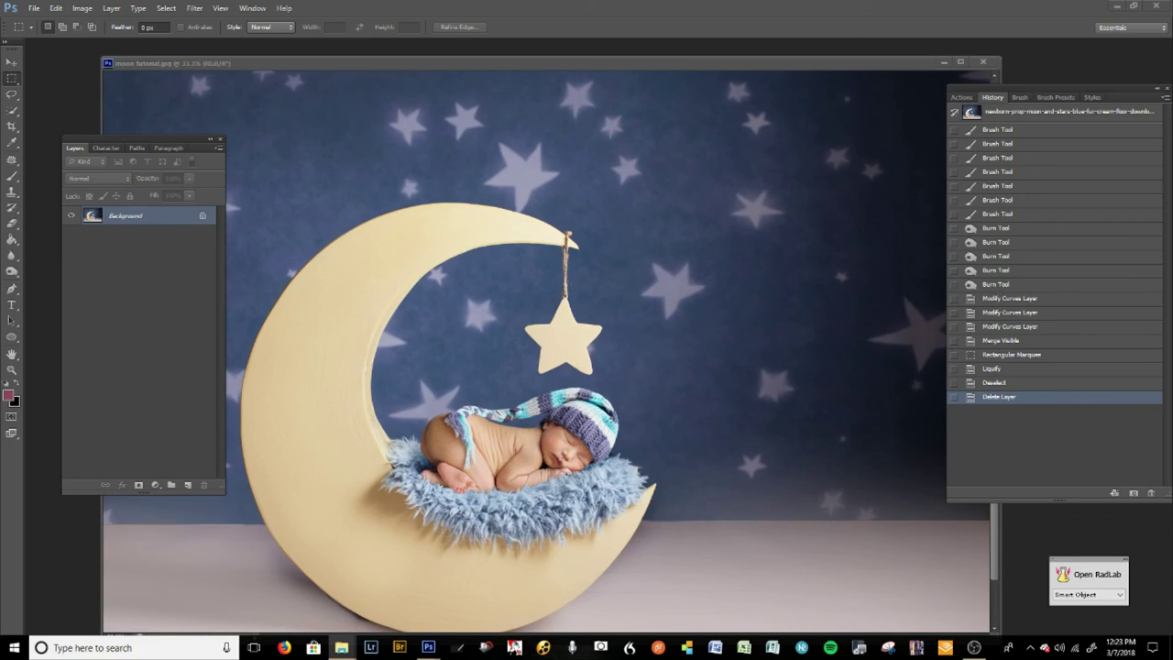
Step: Open the image "DSC_1029baby in pink with wood.jpg" and float it in its own window over the moon composite
left_click_drag(186, 136, 439, 56)
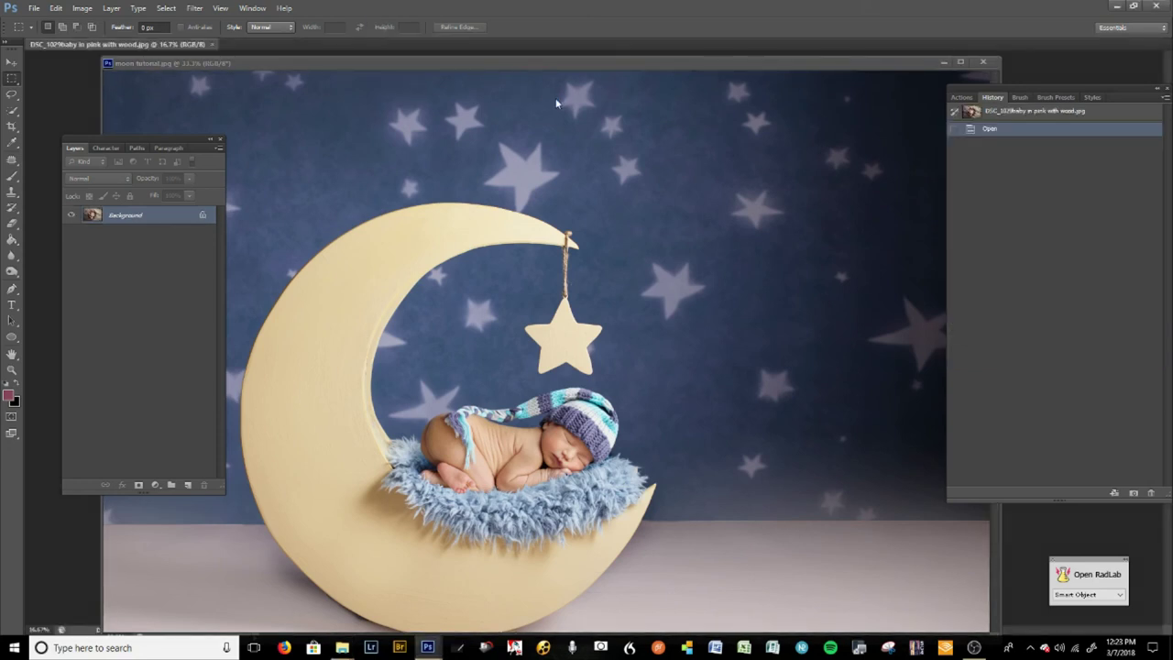
left_click(190, 43)
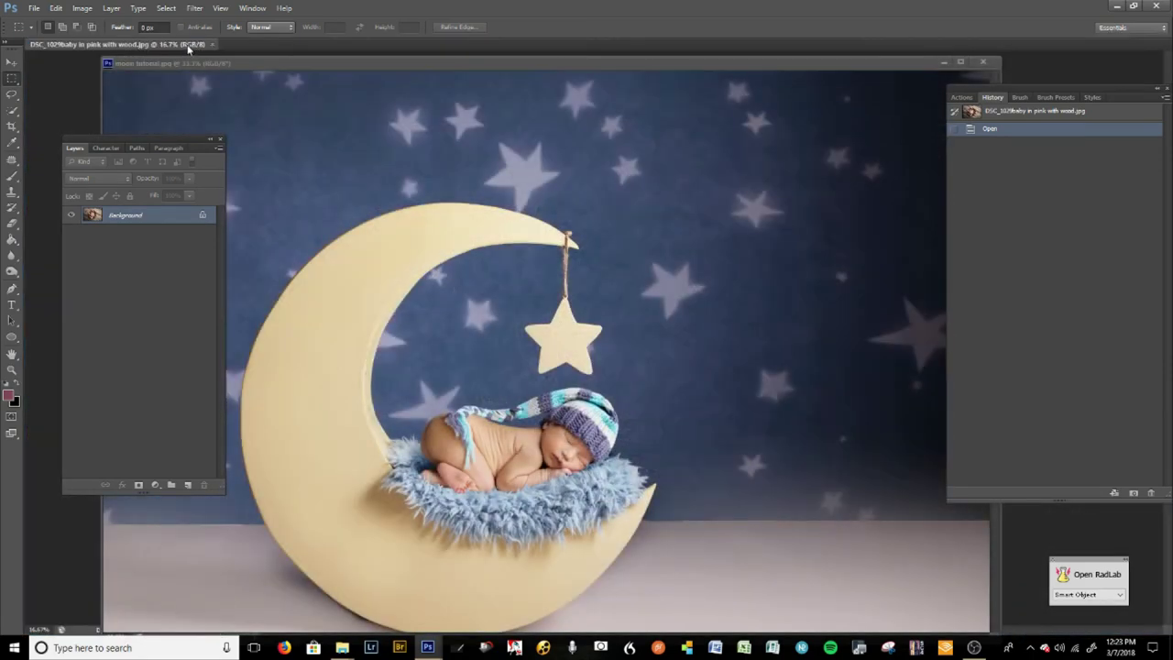
left_click_drag(190, 44, 209, 81)
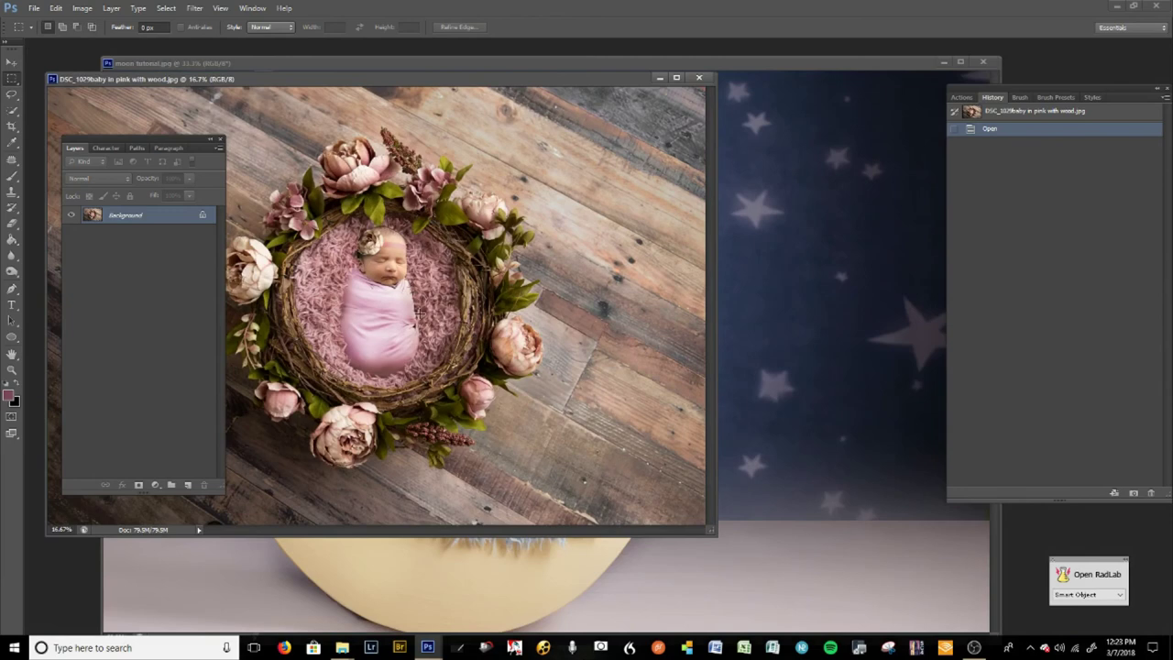
Step: Examine the wrapped baby's face, headband flower and pink wrap up close, as well as how they sit within the floral nest
key("ctrl+minus")
key("ctrl+plus")
key("ctrl+plus")
key("ctrl+plus")
key("ctrl+plus")
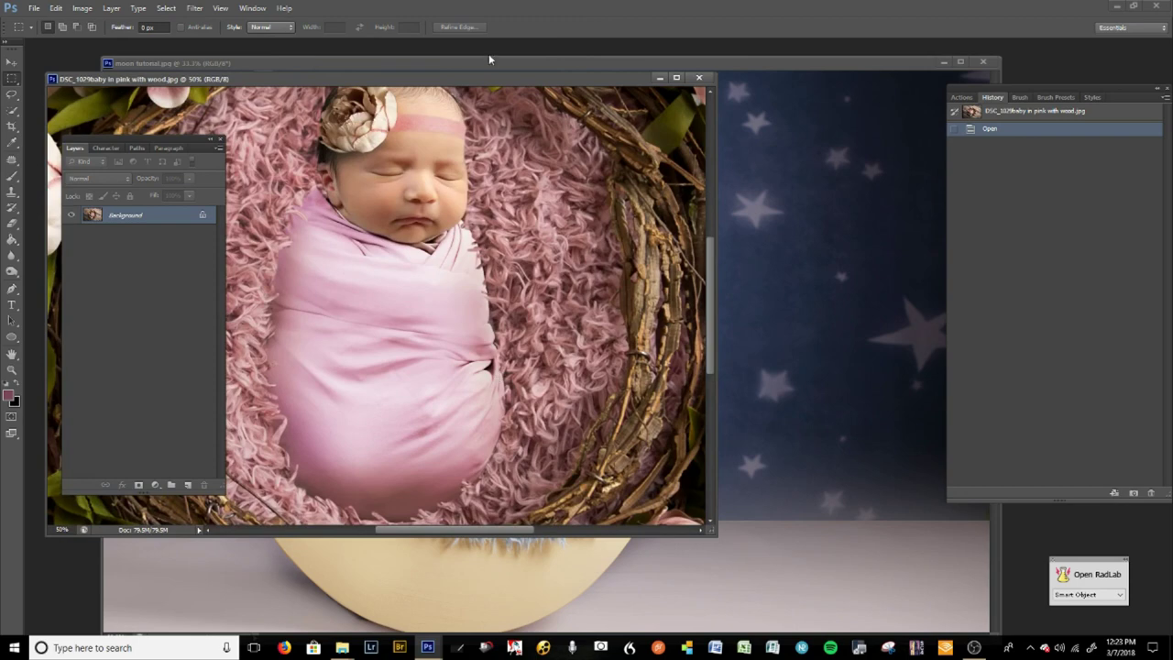
left_click_drag(465, 76, 603, 95)
key("ctrl+minus")
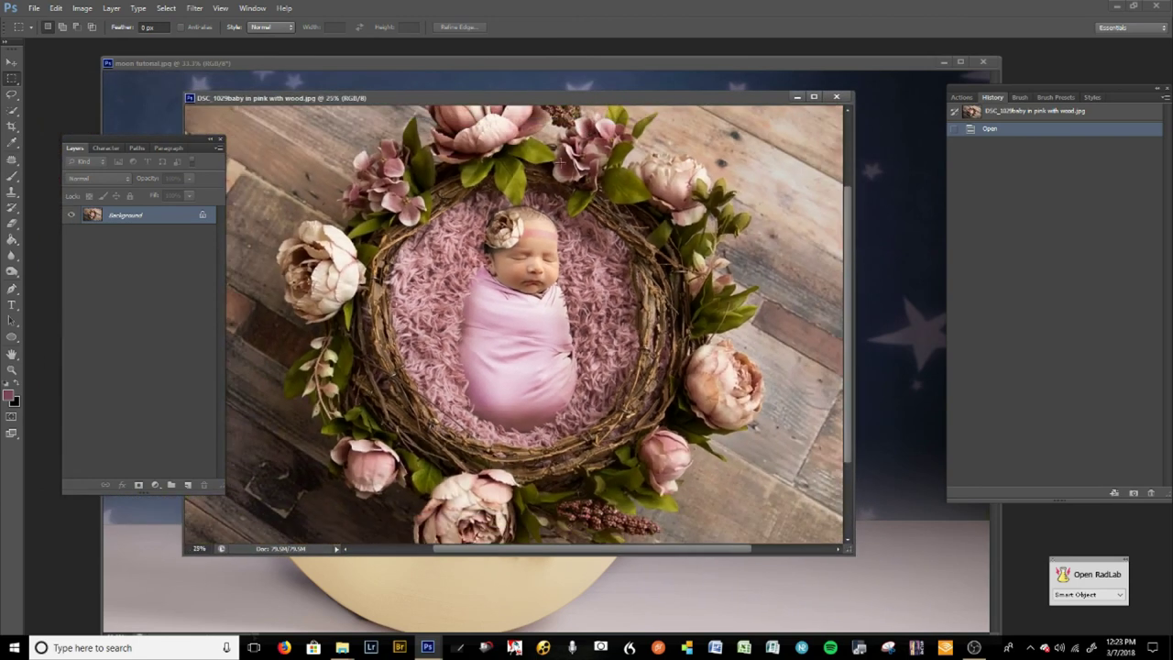
key("ctrl+minus")
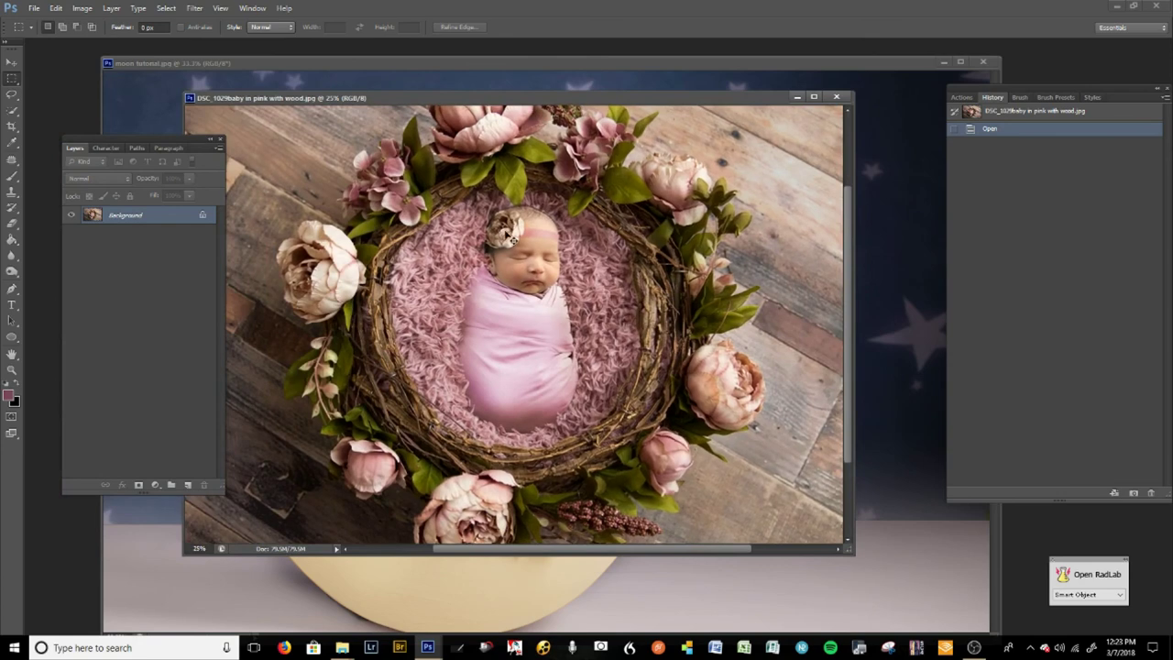
key("ctrl+plus")
key("ctrl+plus")
left_click_drag(542, 205, 541, 323)
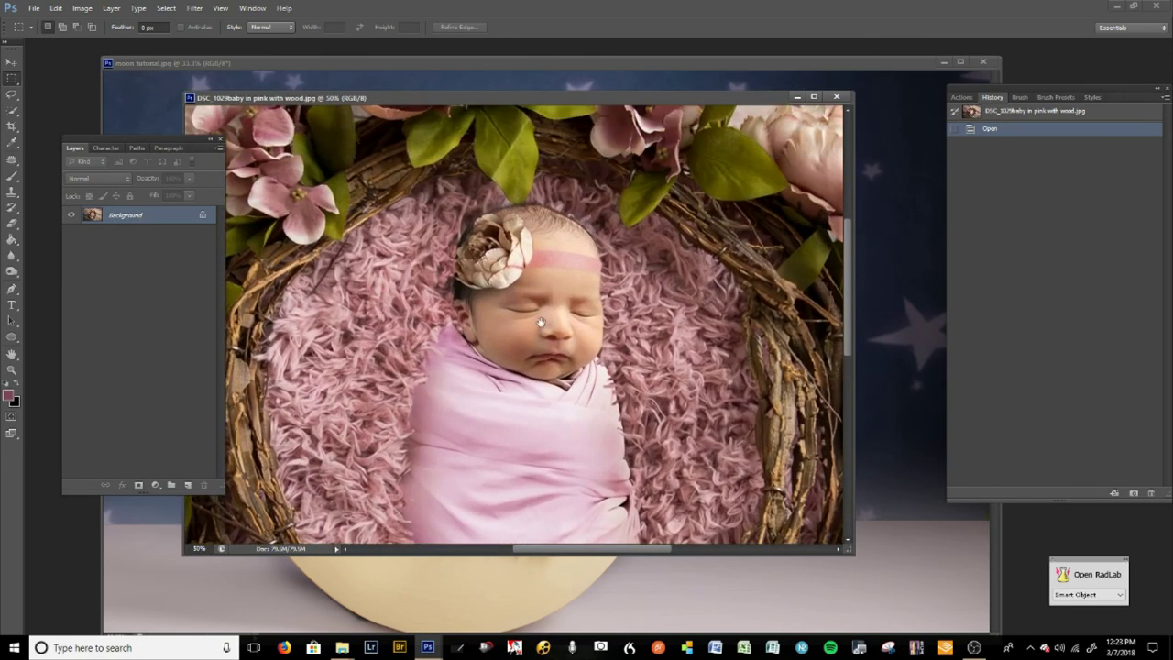
key("ctrl+plus")
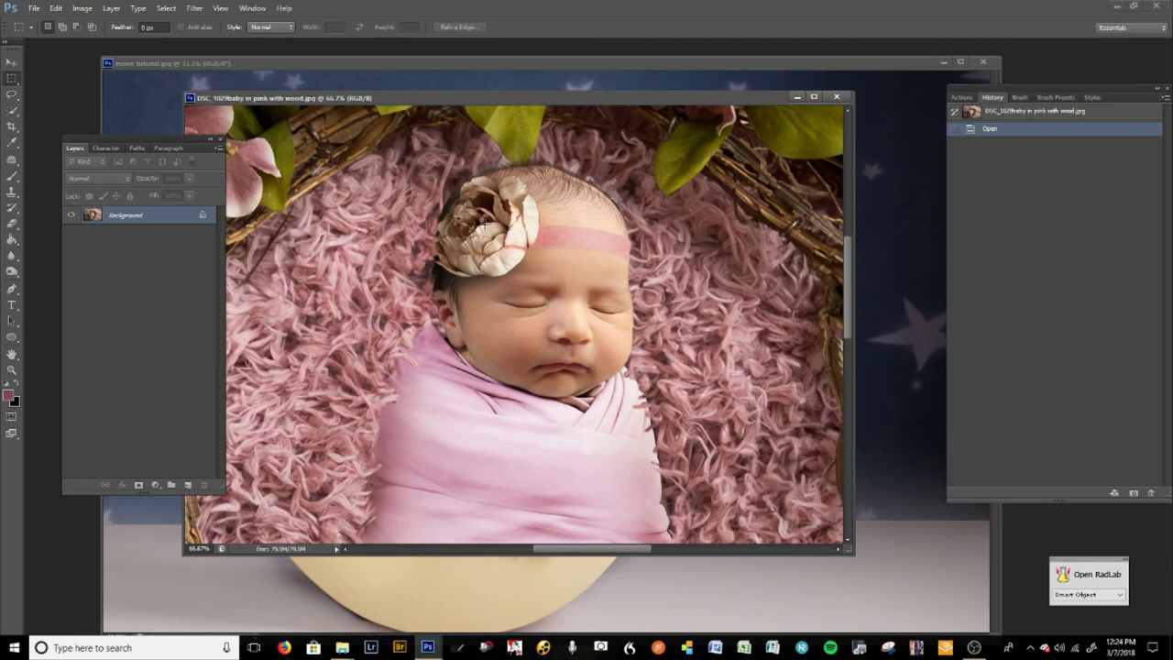
key("ctrl+minus")
key("ctrl+minus")
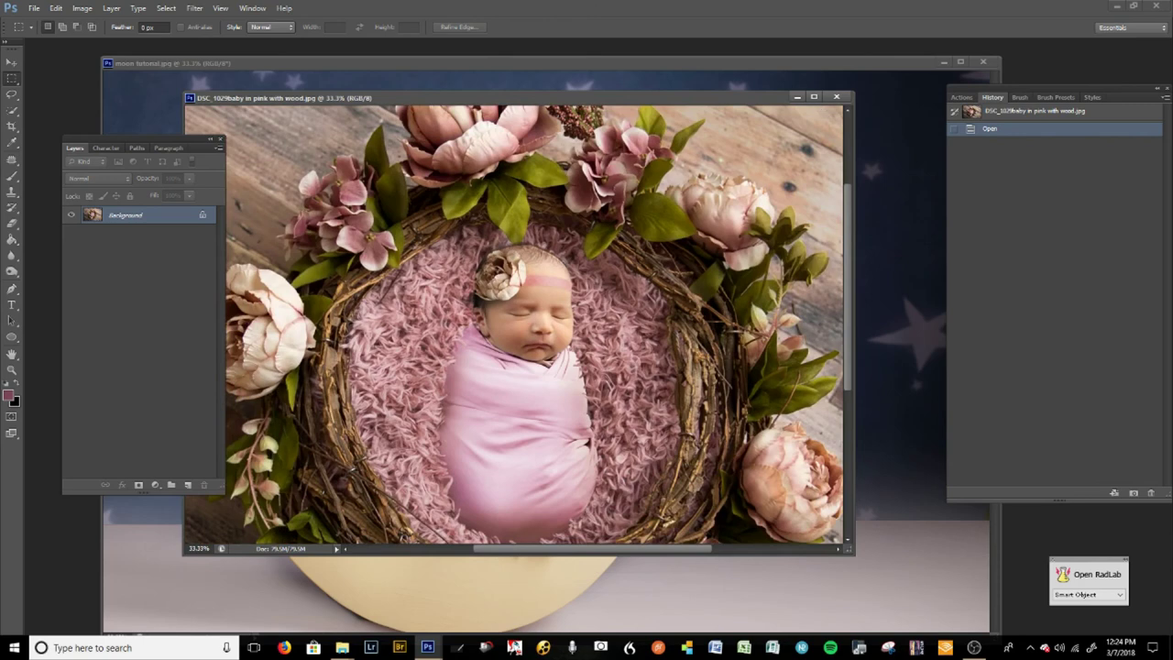
Step: Open "heart hanging newborn.jpg" and minimize the cut-out newborn document covering it
left_click_drag(503, 87, 526, 51)
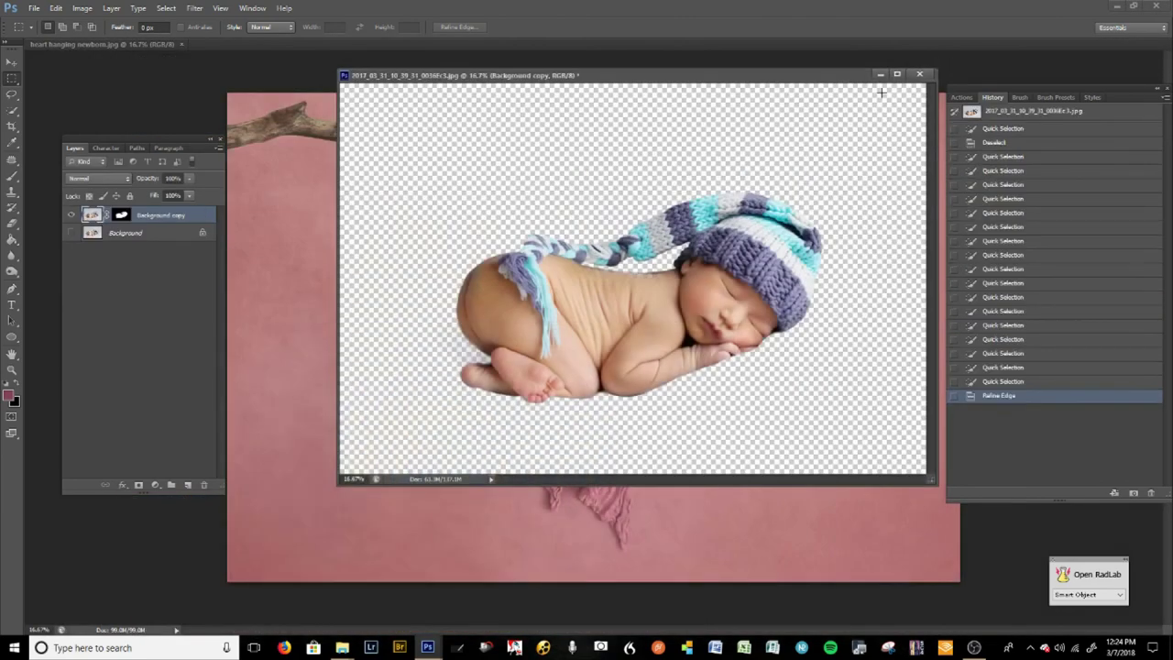
left_click(880, 76)
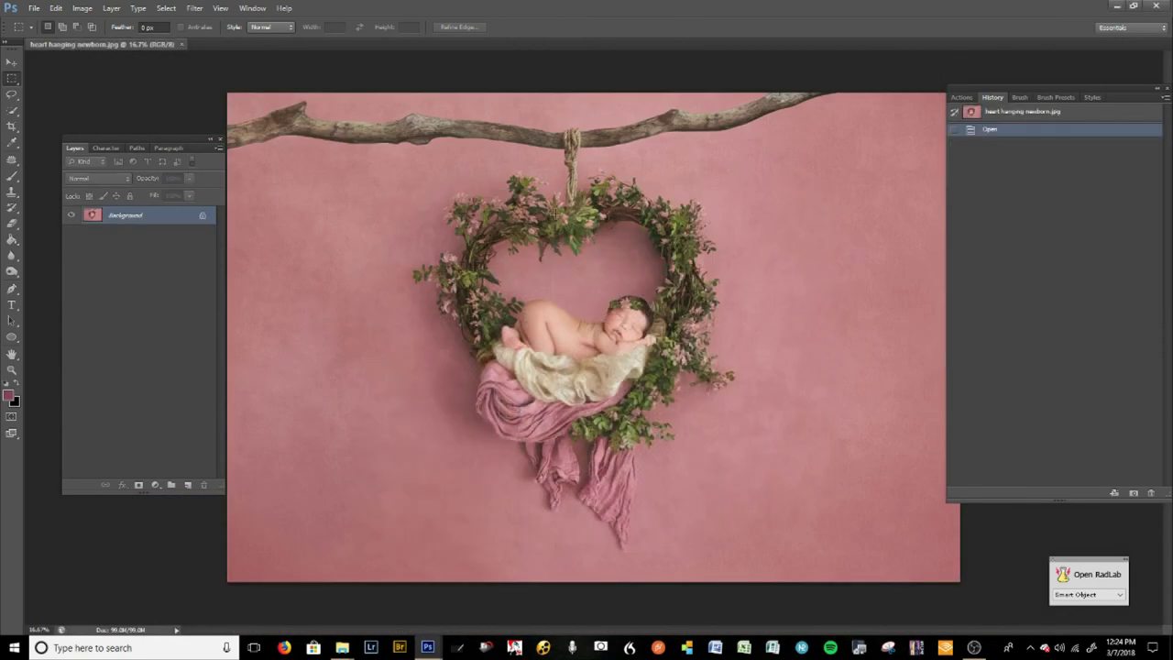
Step: Examine the heart wreath composite up close, checking the baby's body, the draped fabric, and the flower and leaves on the head
key("ctrl+plus")
key("ctrl+plus")
key("ctrl+plus")
key("ctrl+plus")
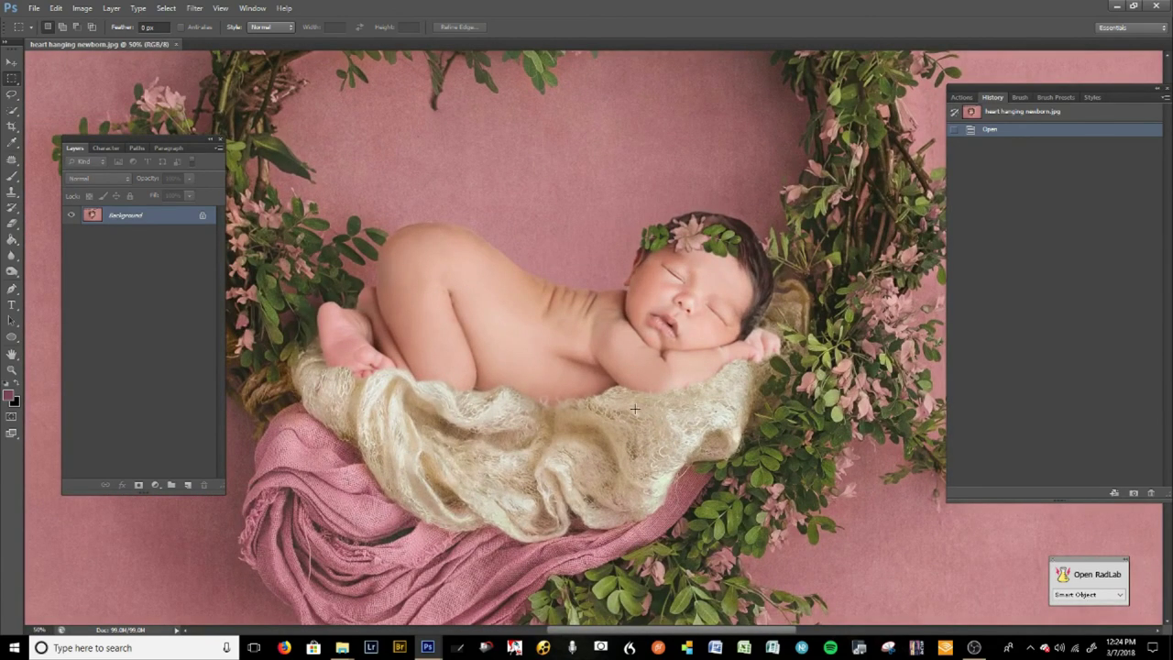
key("ctrl+minus")
key("ctrl+minus")
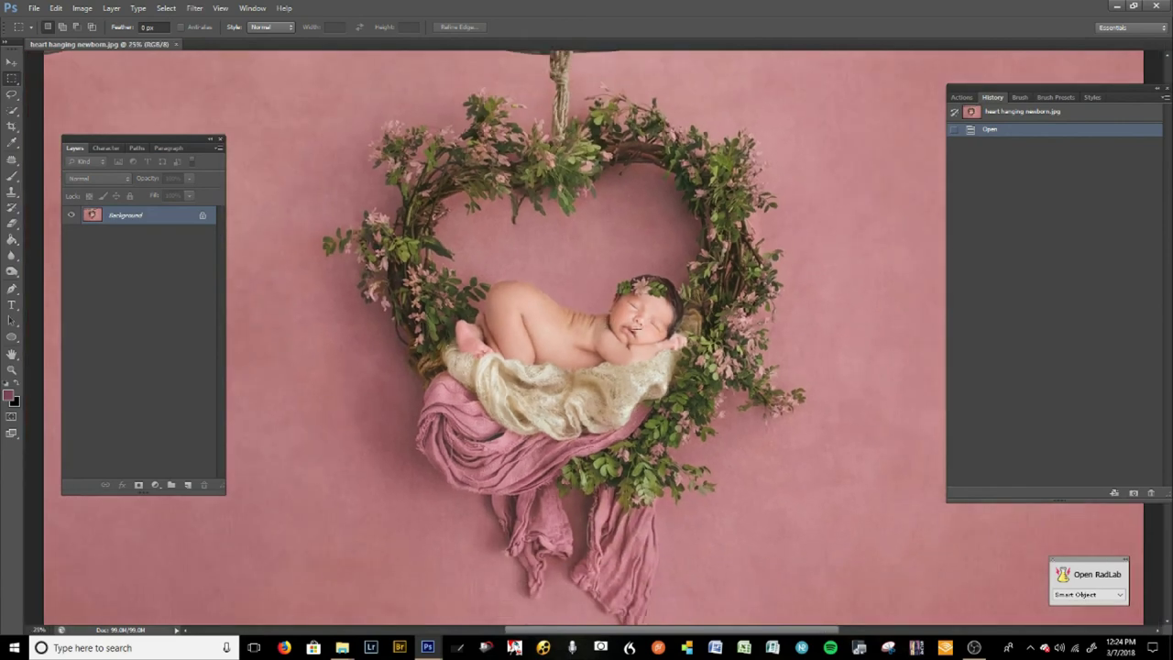
key("ctrl+plus")
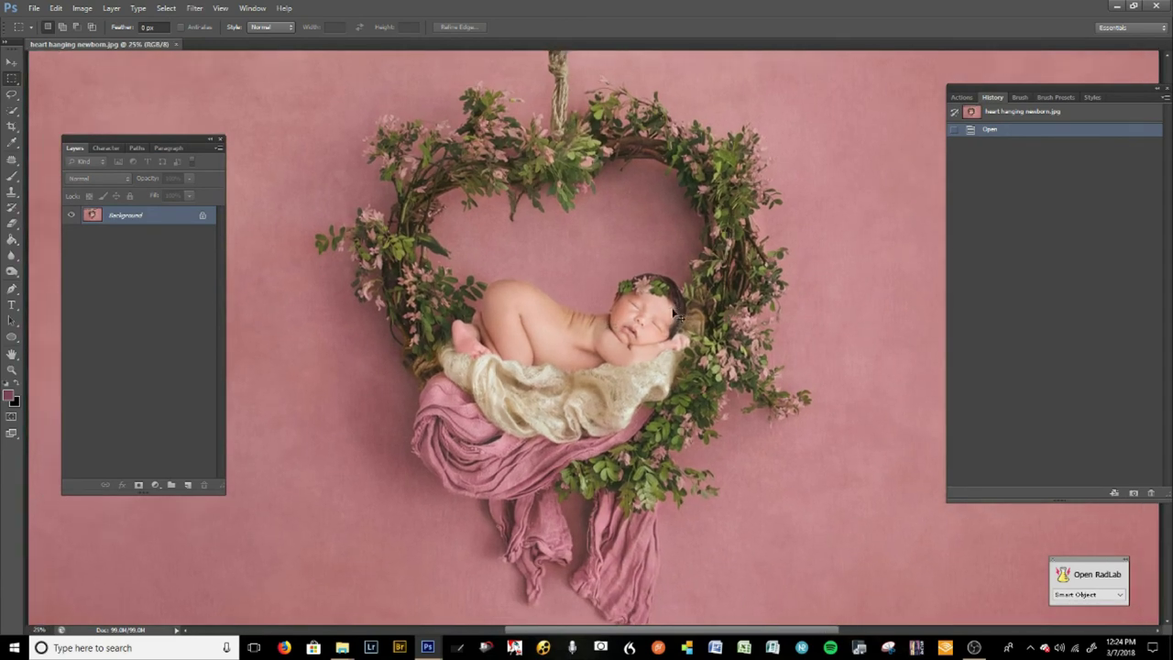
left_click_drag(656, 270, 562, 402)
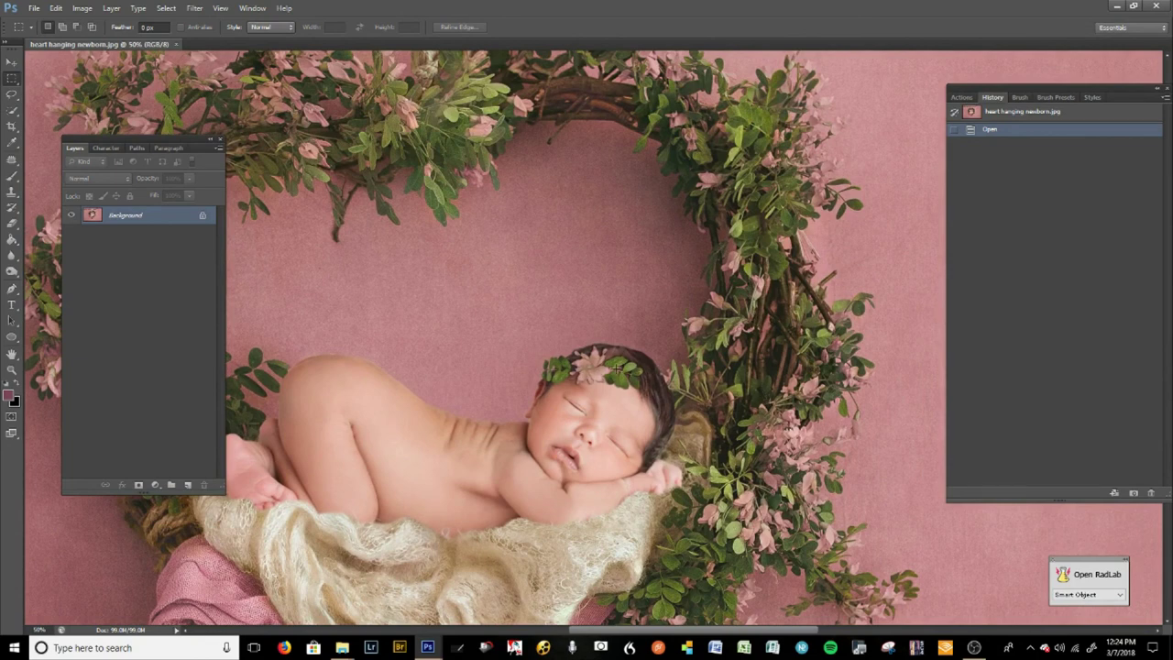
left_click_drag(644, 492, 644, 299)
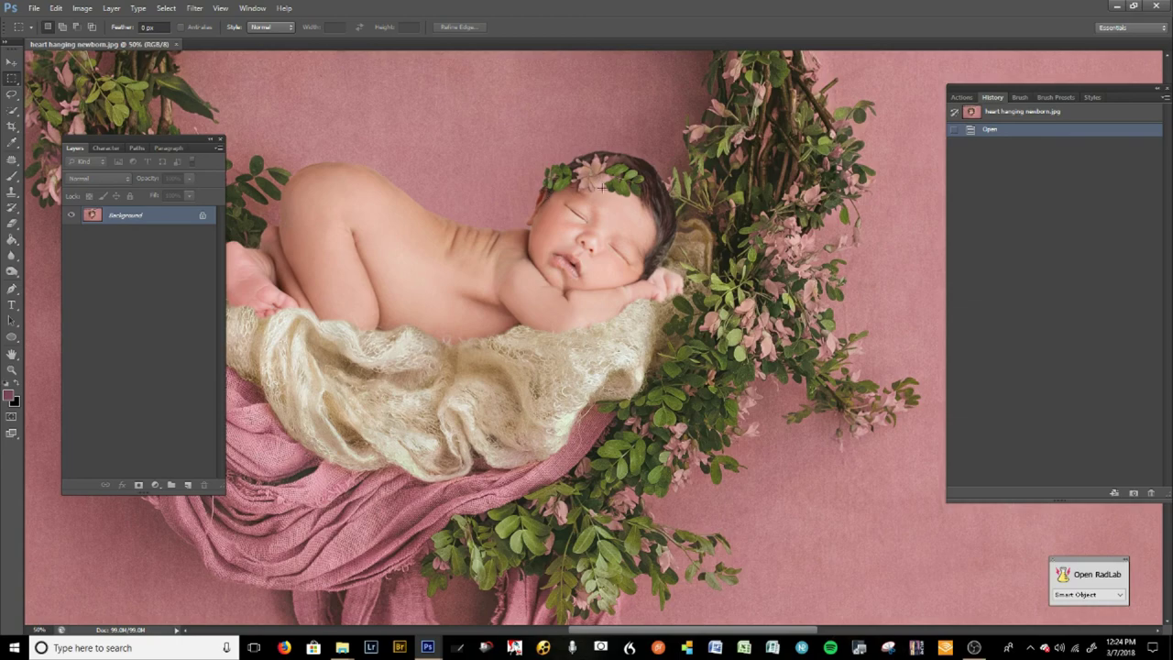
key("ctrl+plus")
key("ctrl+plus")
key("ctrl+plus")
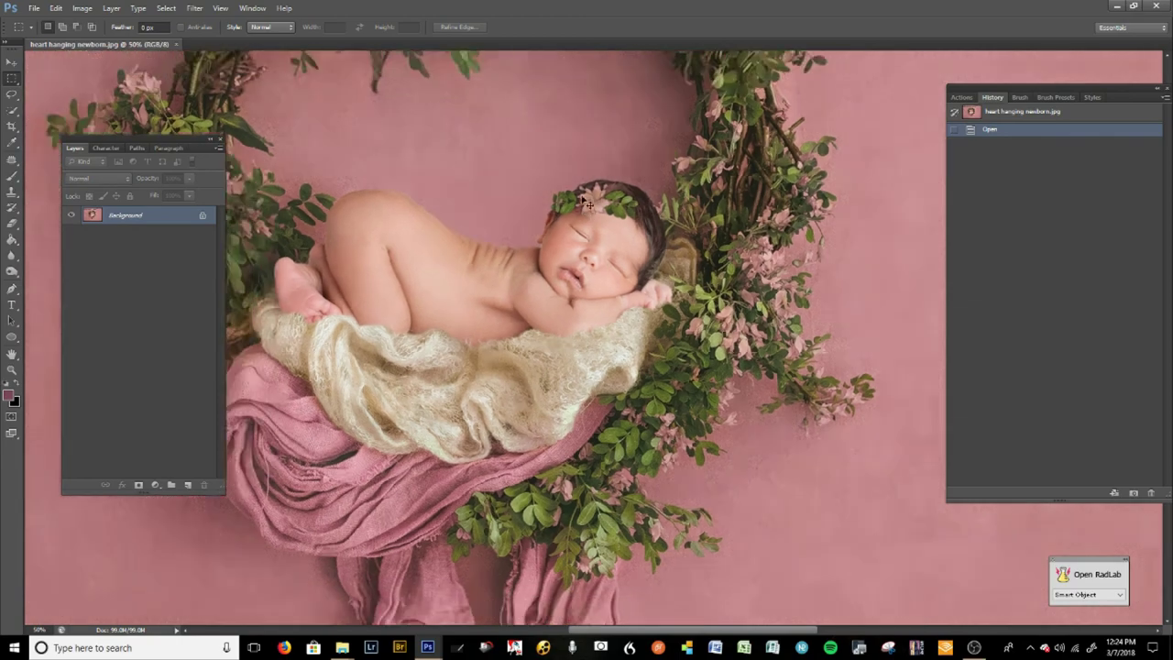
scroll(614, 199, "up", 5)
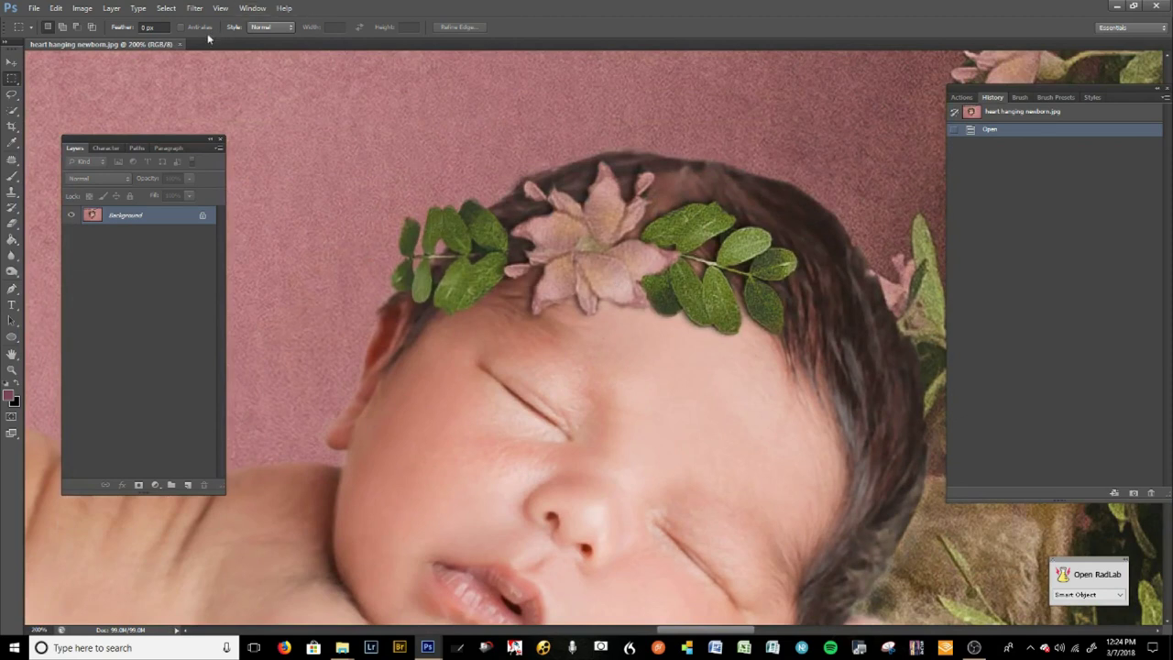
Step: Open "NaturalLace baby in bowl.jpg" and inspect the baby's back and the lace beside the bowl
key("alt+Tab")
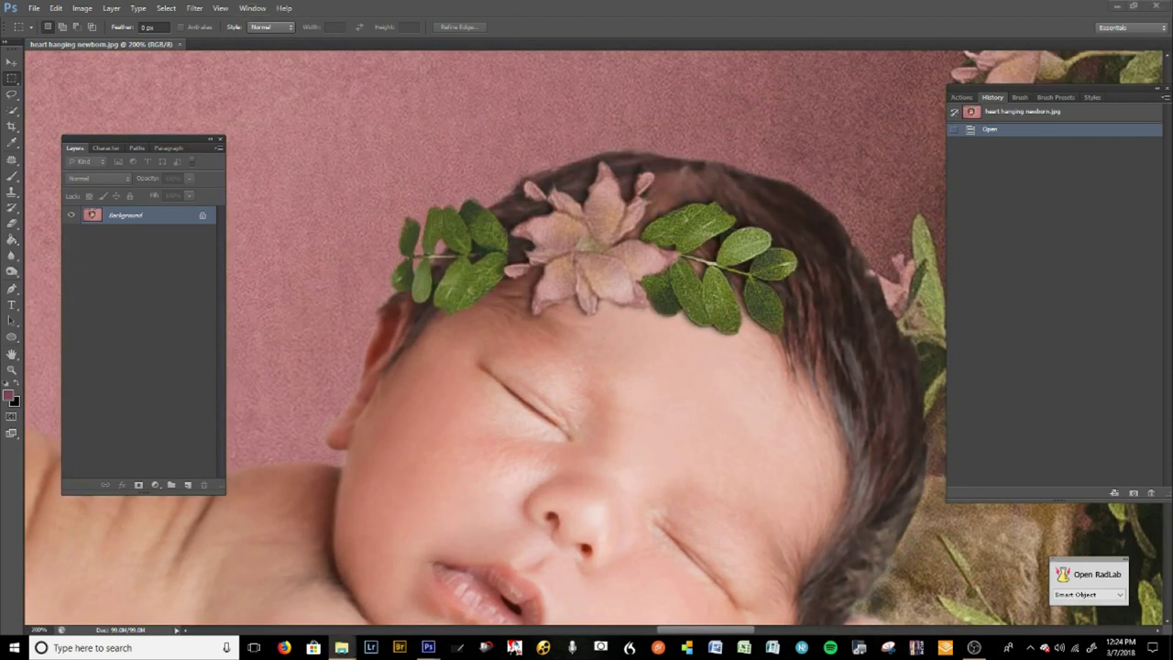
left_click_drag(61, 200, 220, 49)
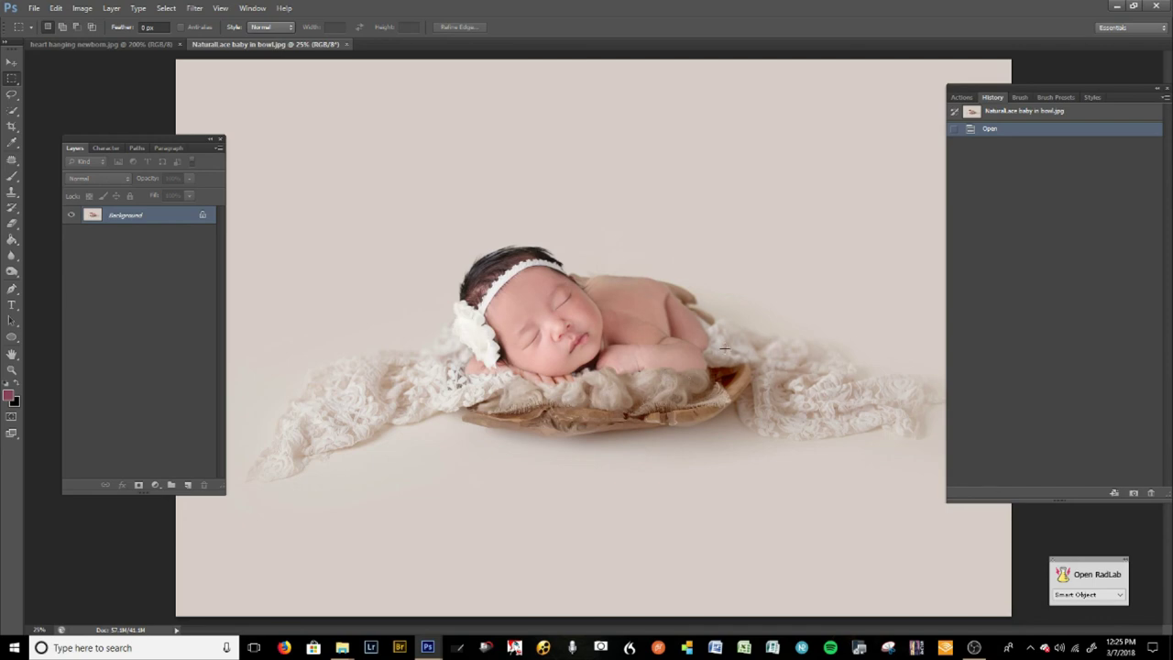
scroll(729, 353, "up", 1)
left_click_drag(717, 367, 498, 450)
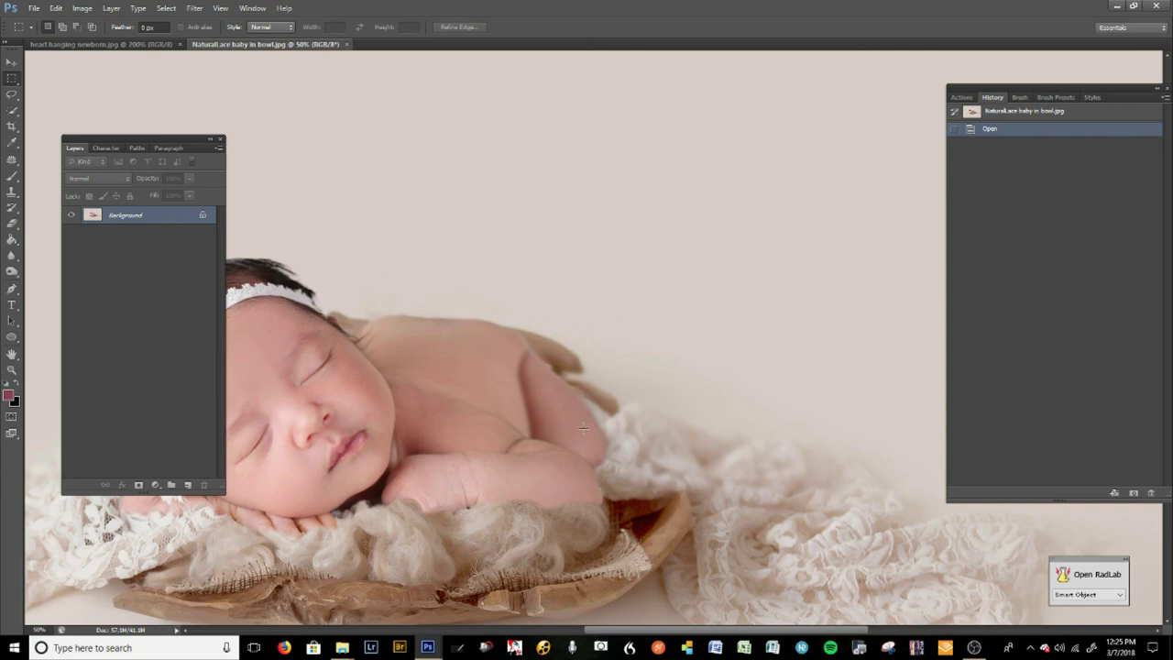
Step: Open "purple baby square eye photography.jpg" as another example composite
key("alt+Tab")
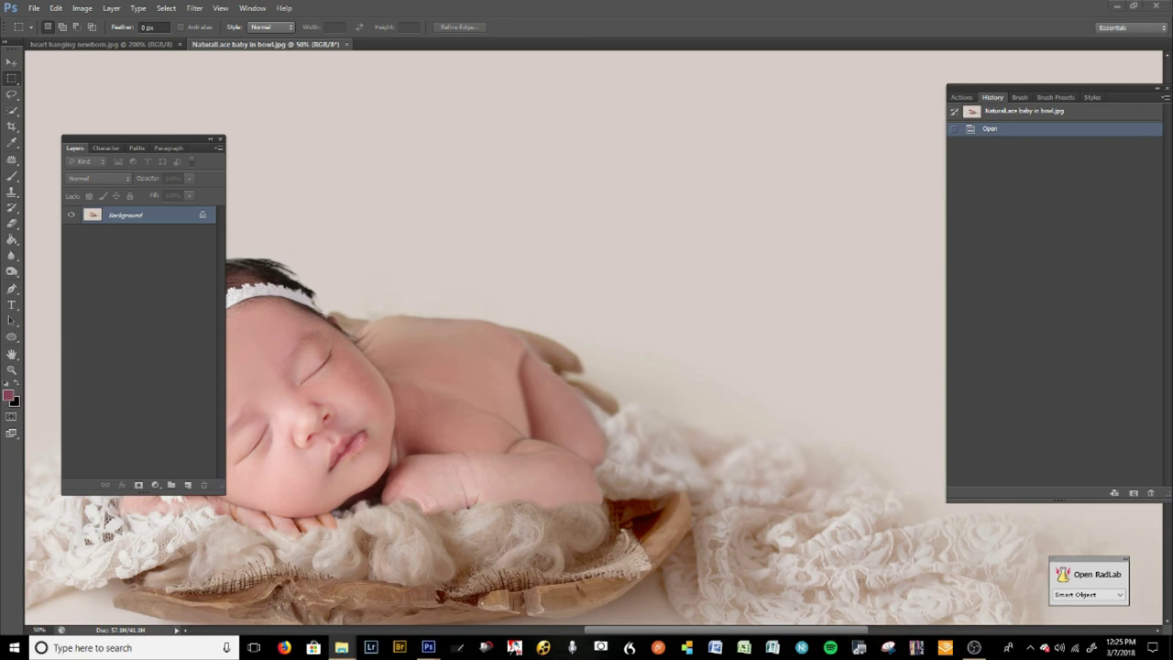
left_click_drag(0, 326, 479, 91)
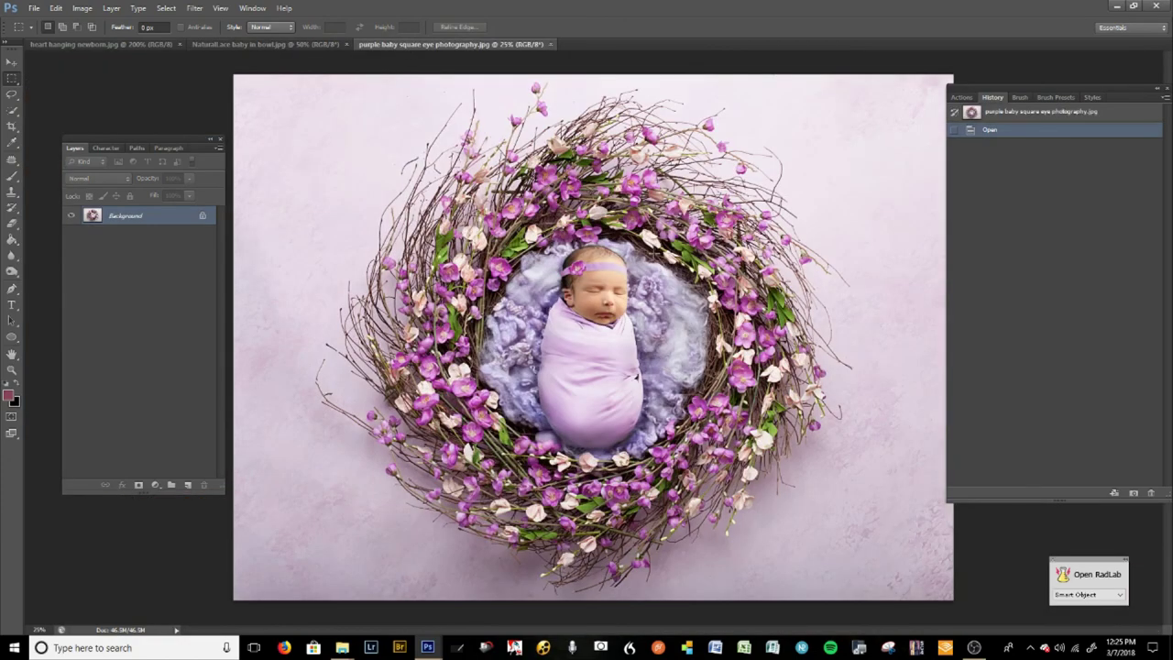
Step: Examine the purple wreath composite both close up and as a whole, checking how the wrapped baby blends into the fluff
key("ctrl+plus")
key("ctrl+plus")
key("ctrl+plus")
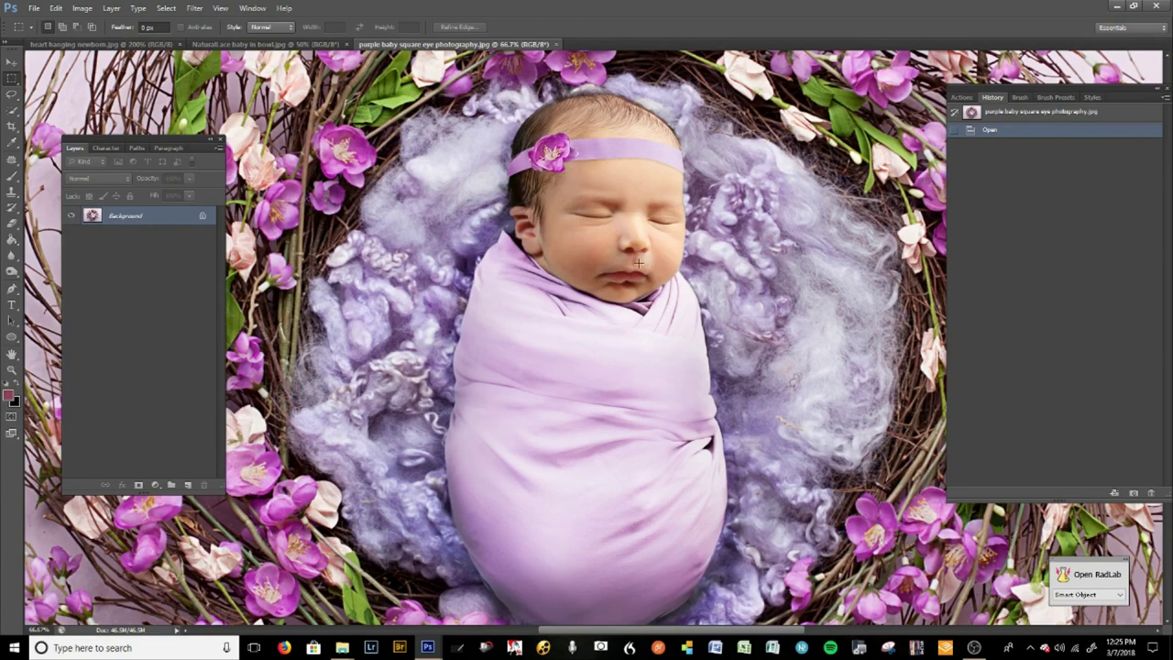
key("ctrl+minus")
key("ctrl+minus")
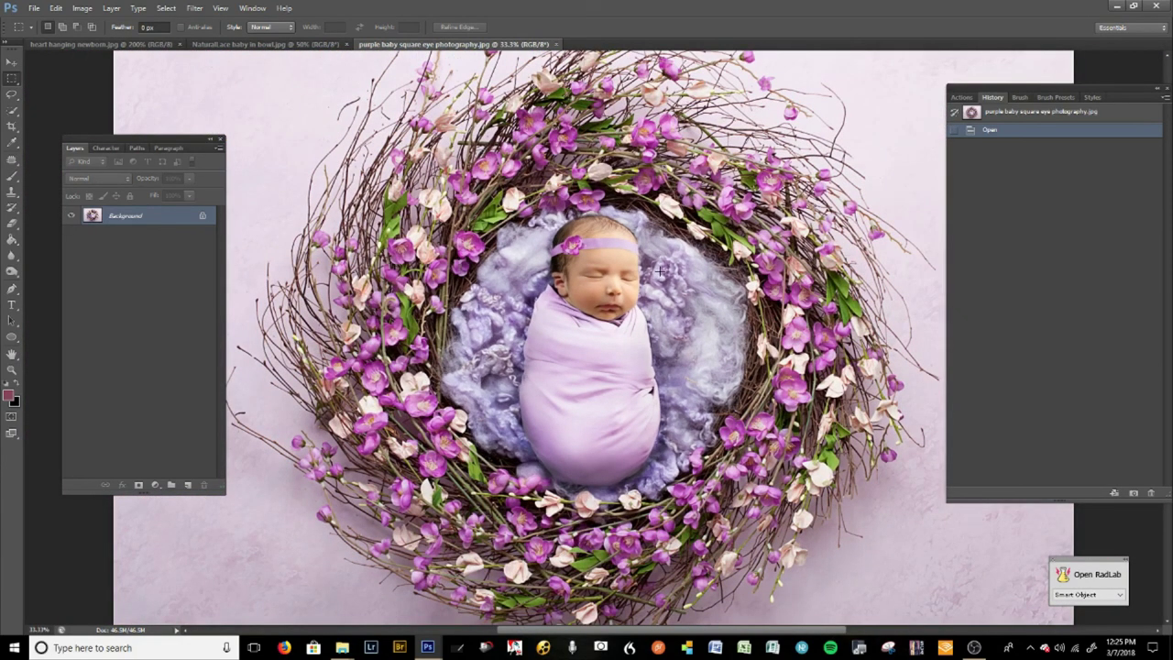
key("ctrl+minus")
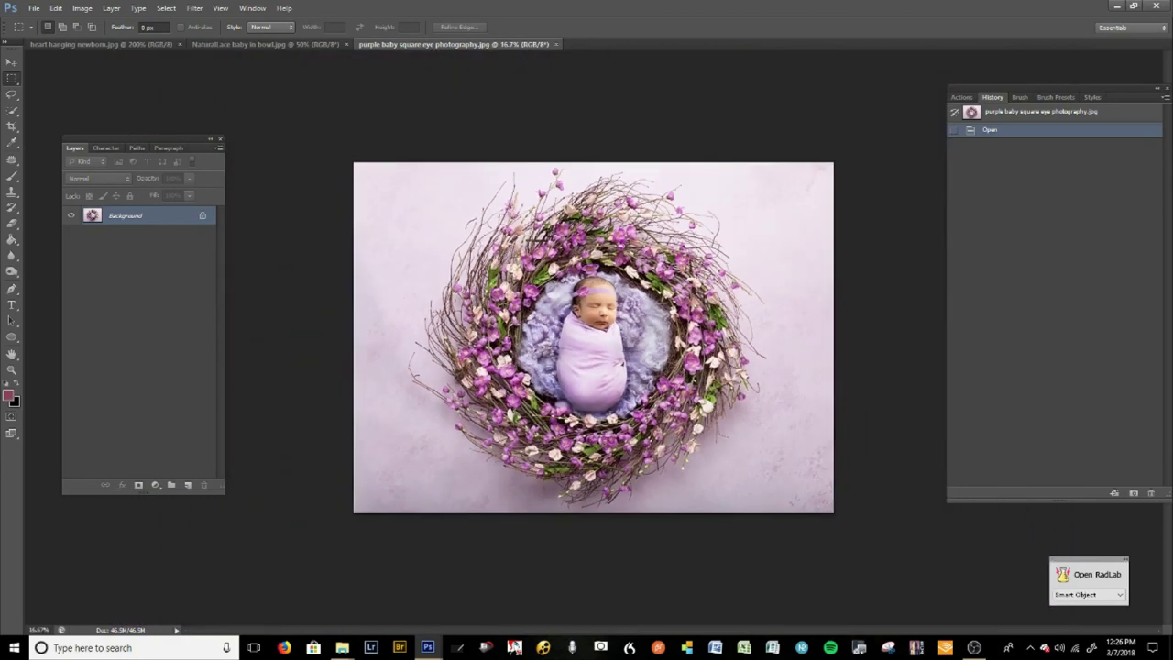
key("ctrl+plus")
key("ctrl+plus")
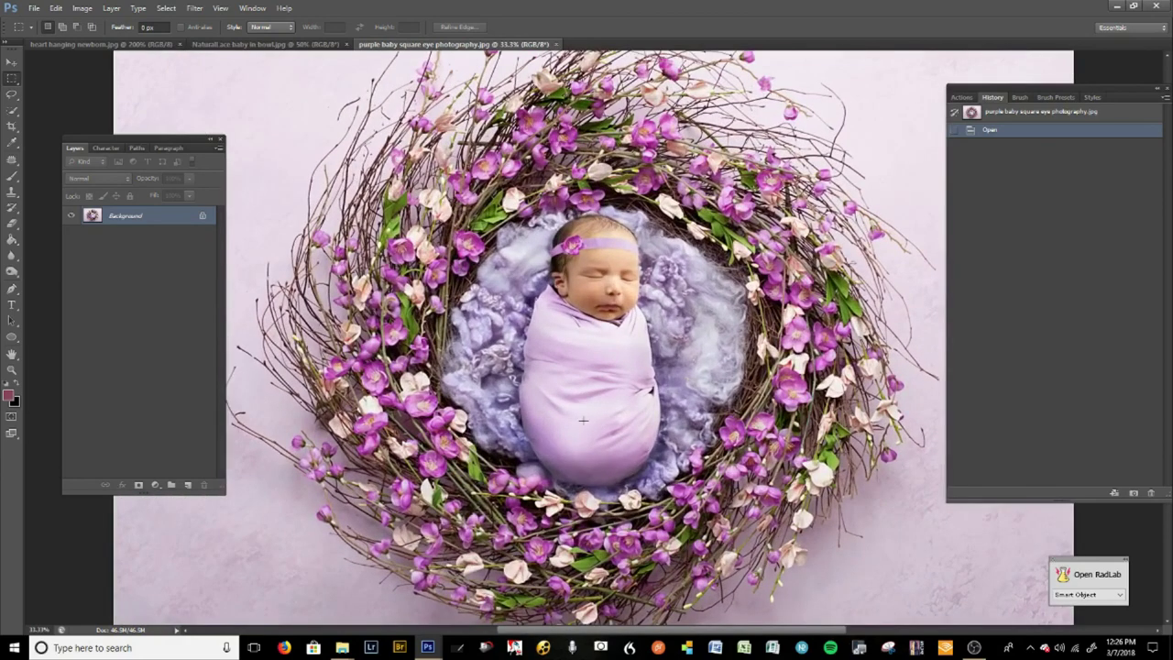
key("ctrl+minus")
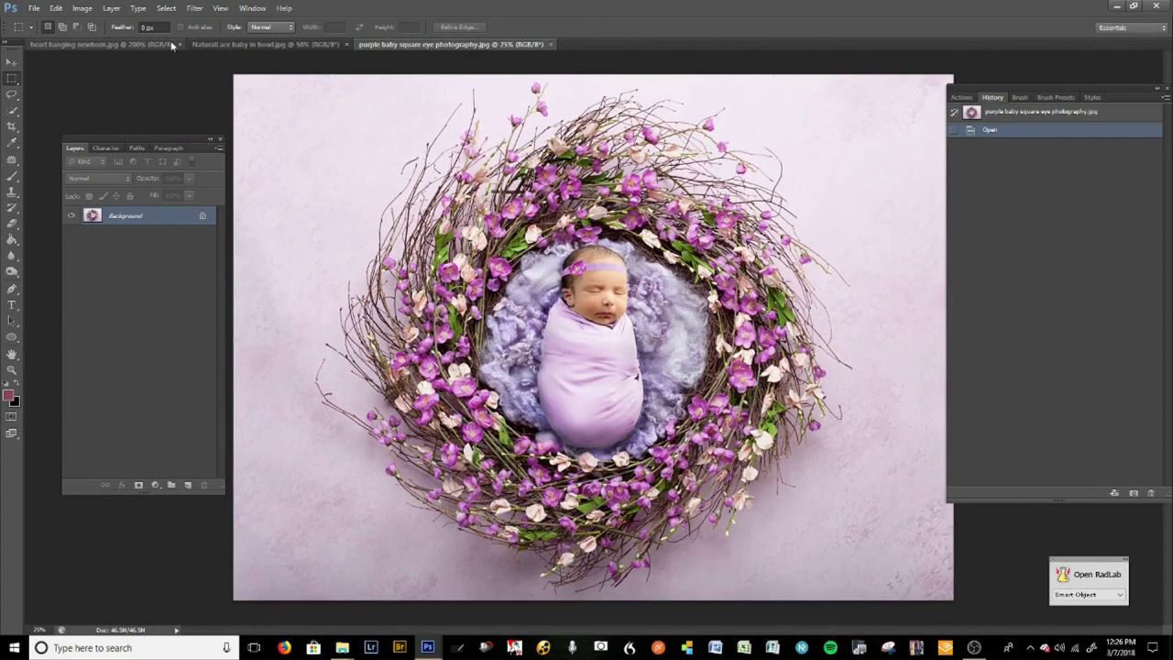